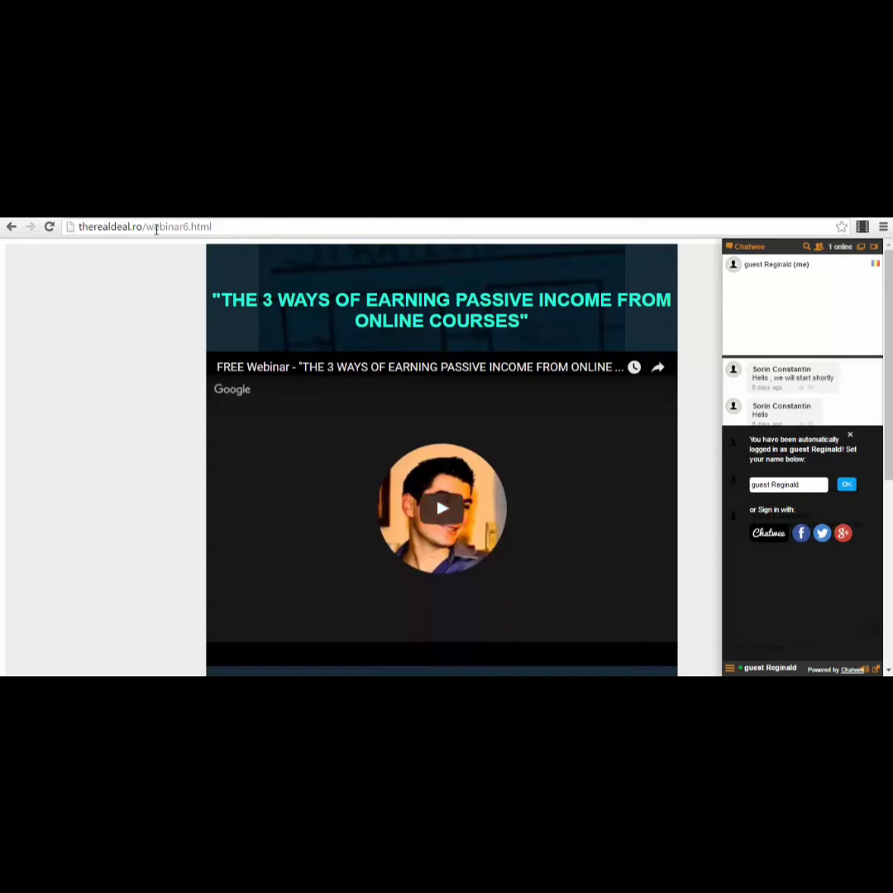
- Highlight the webinar page's full address, its domain and file name parts, and the webinar title on the page
drag(226, 227, 73, 227)
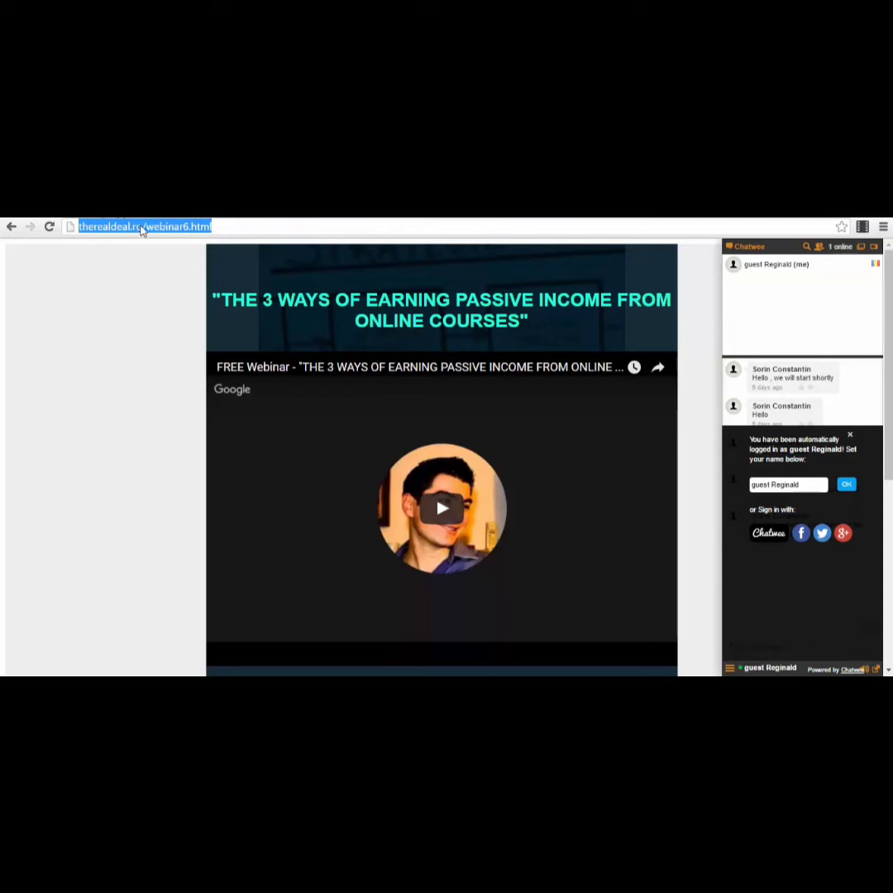
click(144, 227)
drag(144, 227, 78, 227)
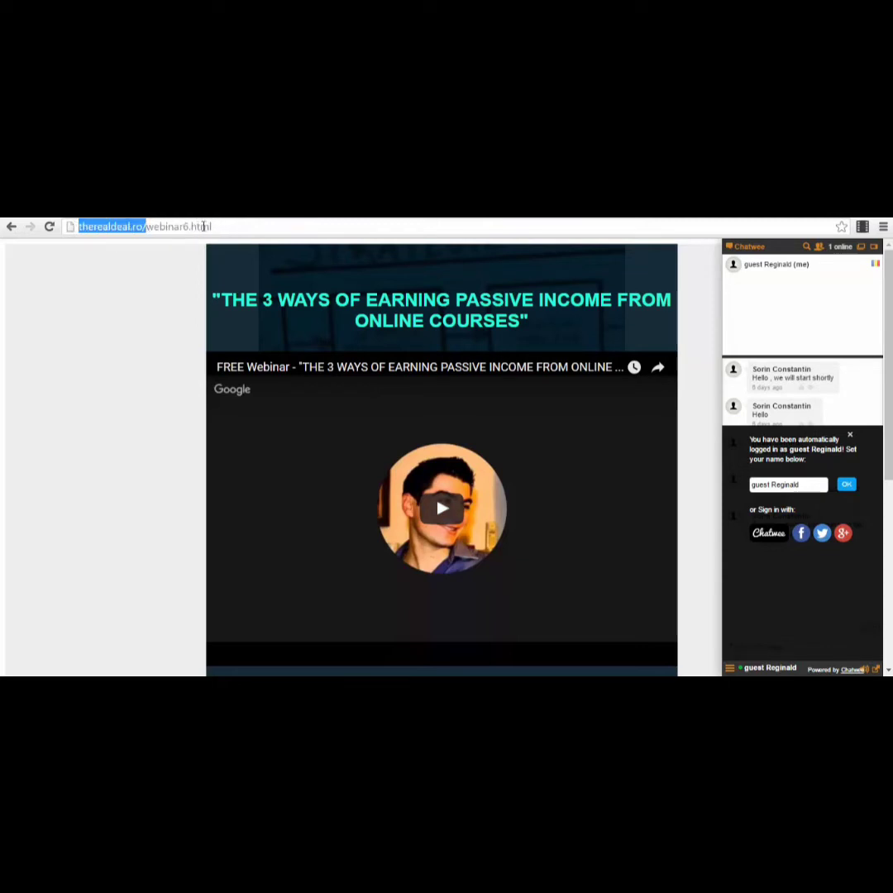
click(217, 227)
drag(217, 227, 146, 227)
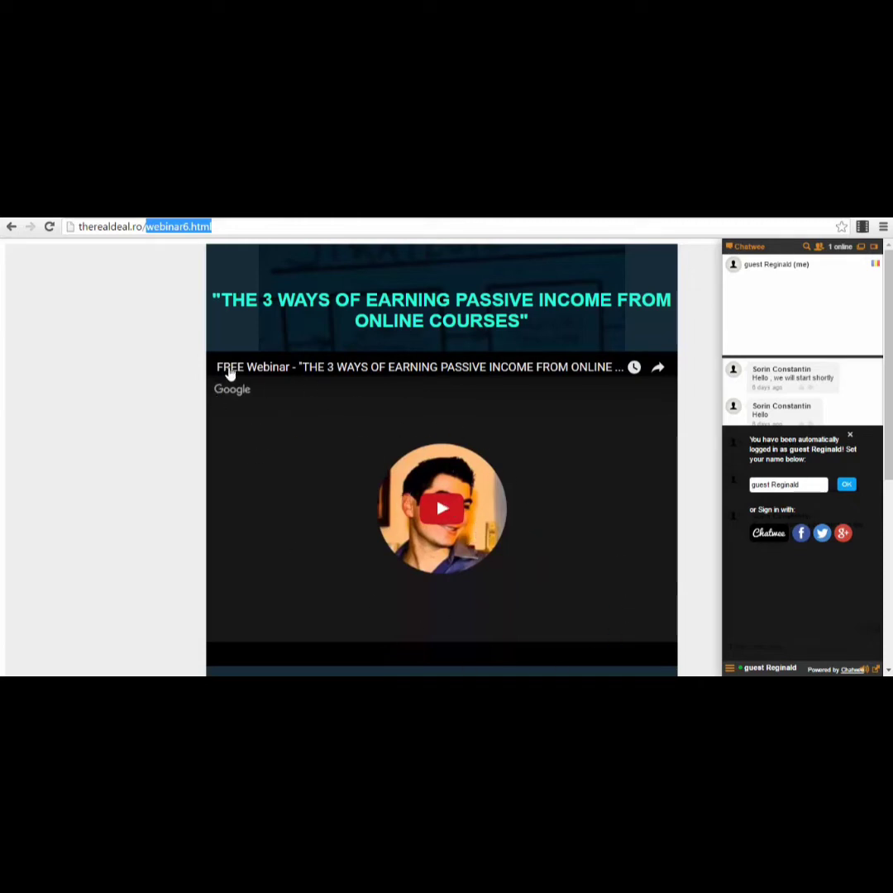
click(177, 251)
drag(177, 250, 533, 324)
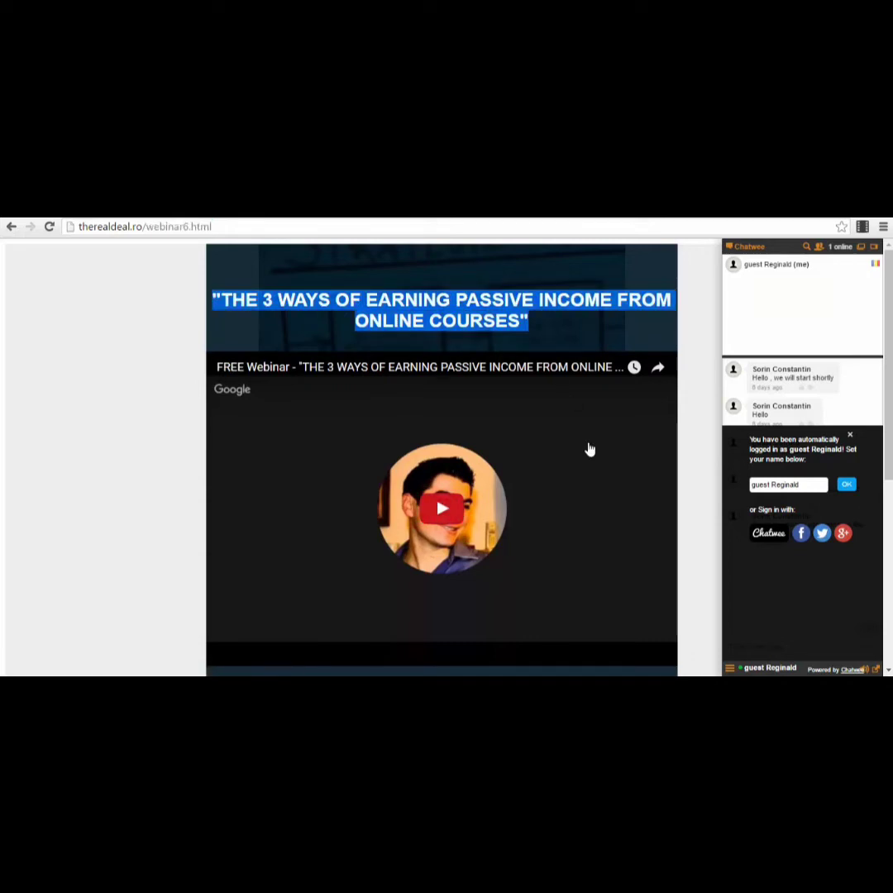
- Examine the webinar page from the video to the sign-up button and comment section, and highlight webinar6.html in the address
scroll(589, 449, down, 3)
scroll(590, 449, up, 3)
scroll(589, 453, down, 2)
scroll(589, 457, up, 2)
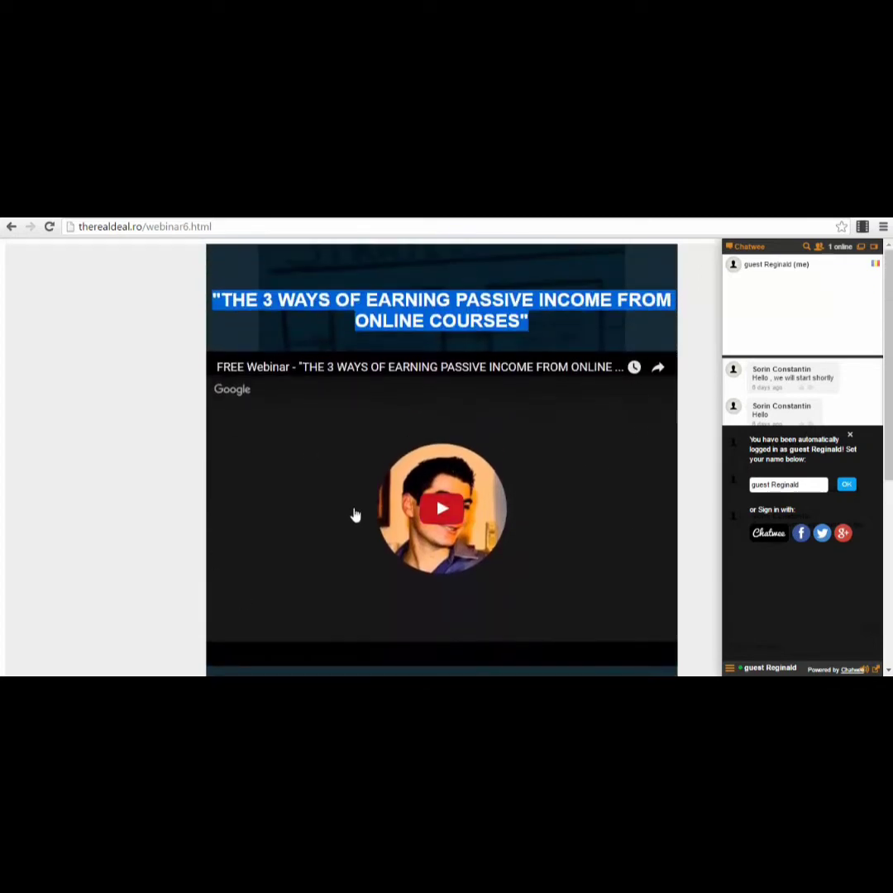
scroll(355, 513, down, 4)
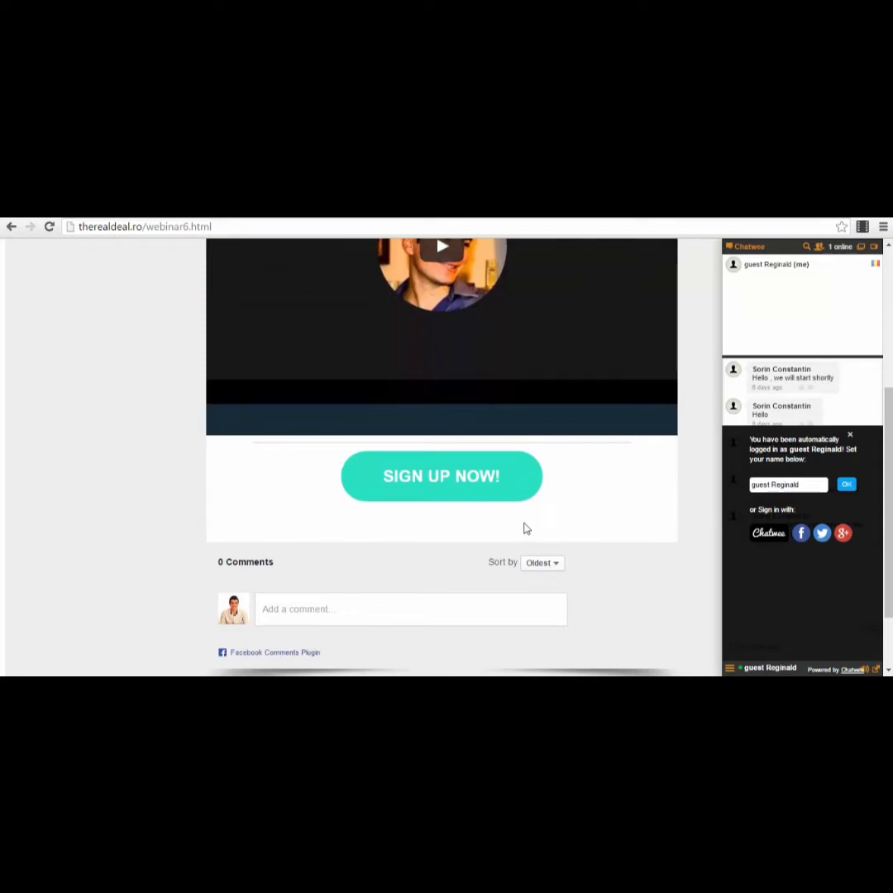
scroll(527, 512, down, 2)
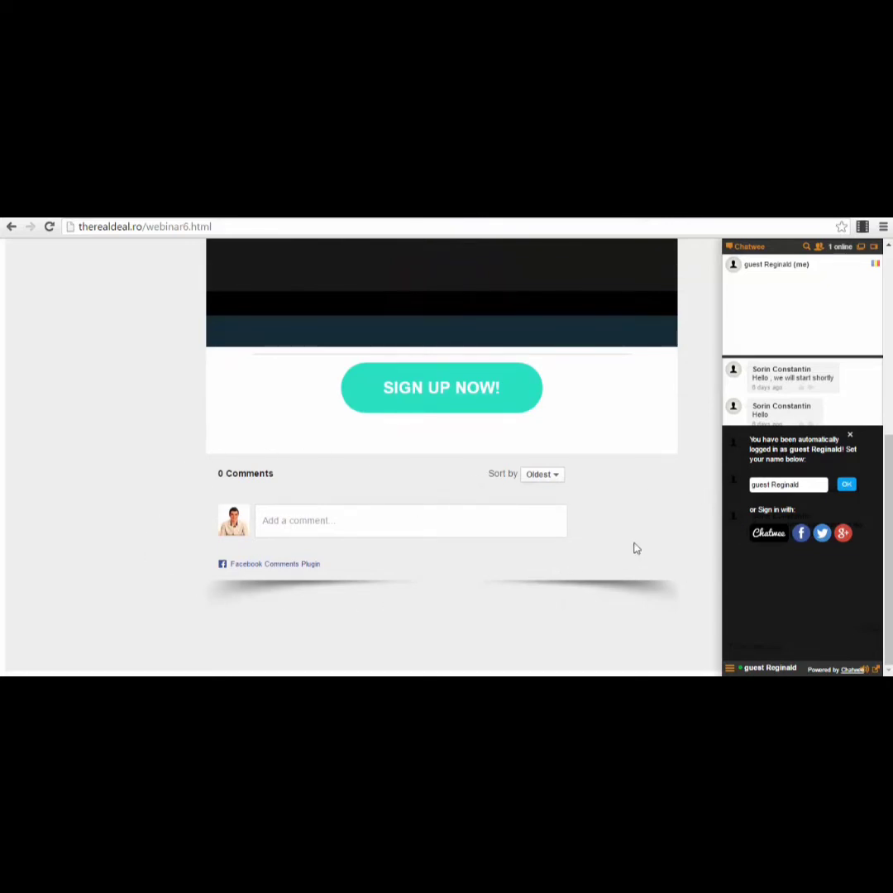
click(316, 529)
scroll(327, 545, up, 5)
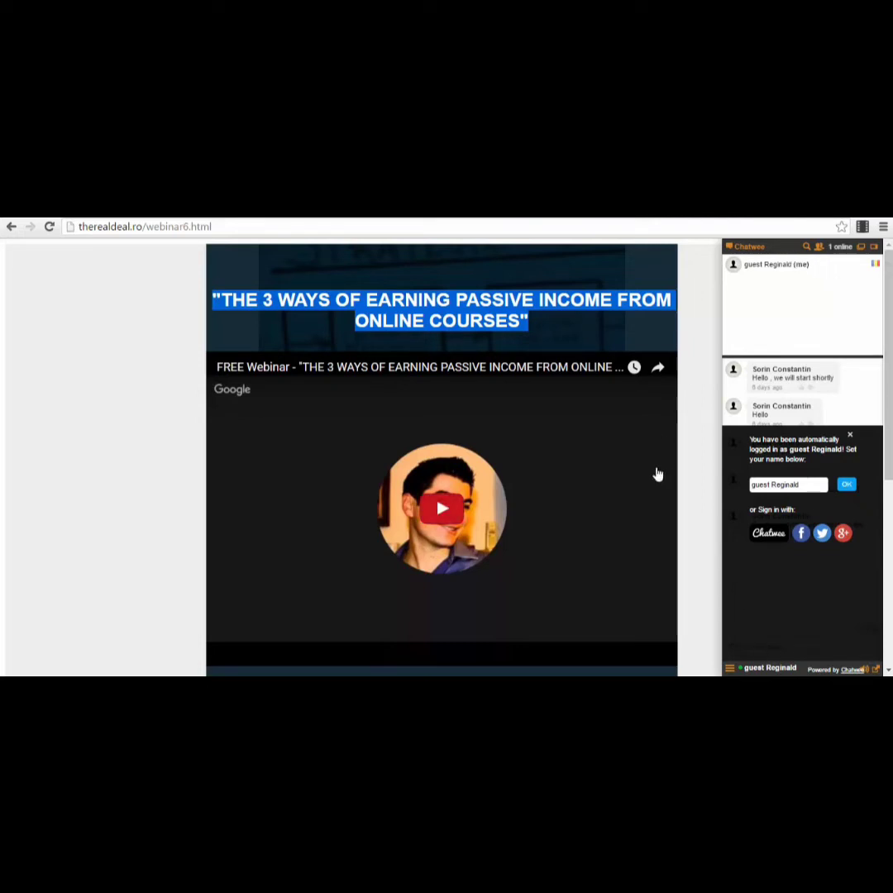
drag(213, 226, 148, 226)
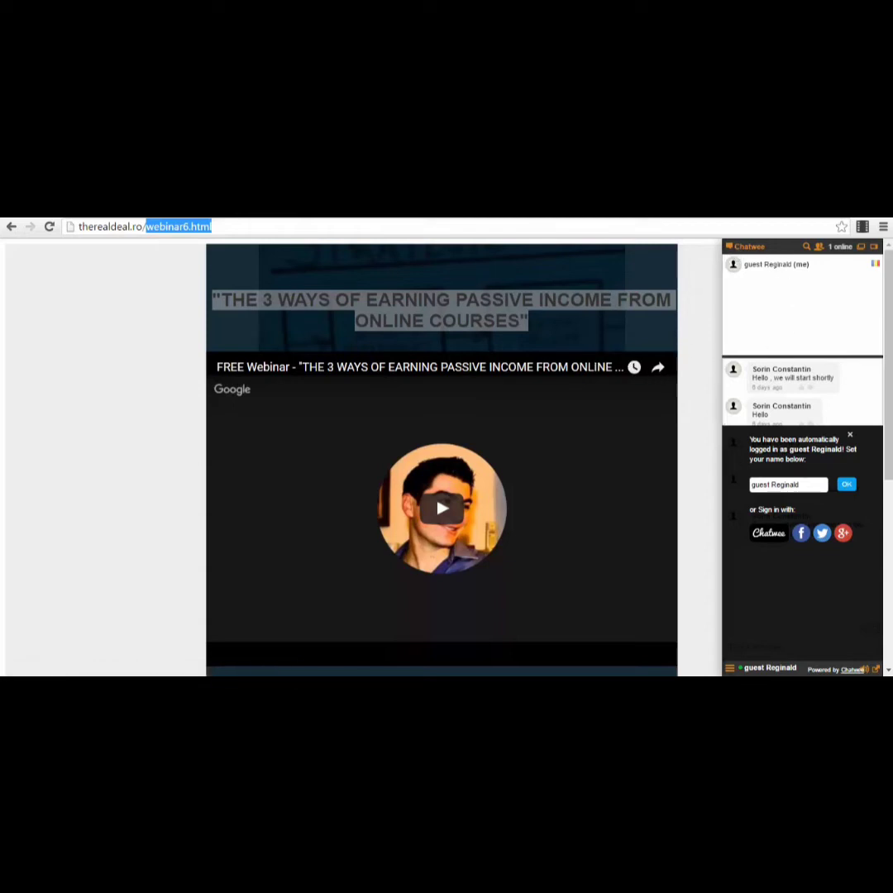
scroll(496, 513, down, 2)
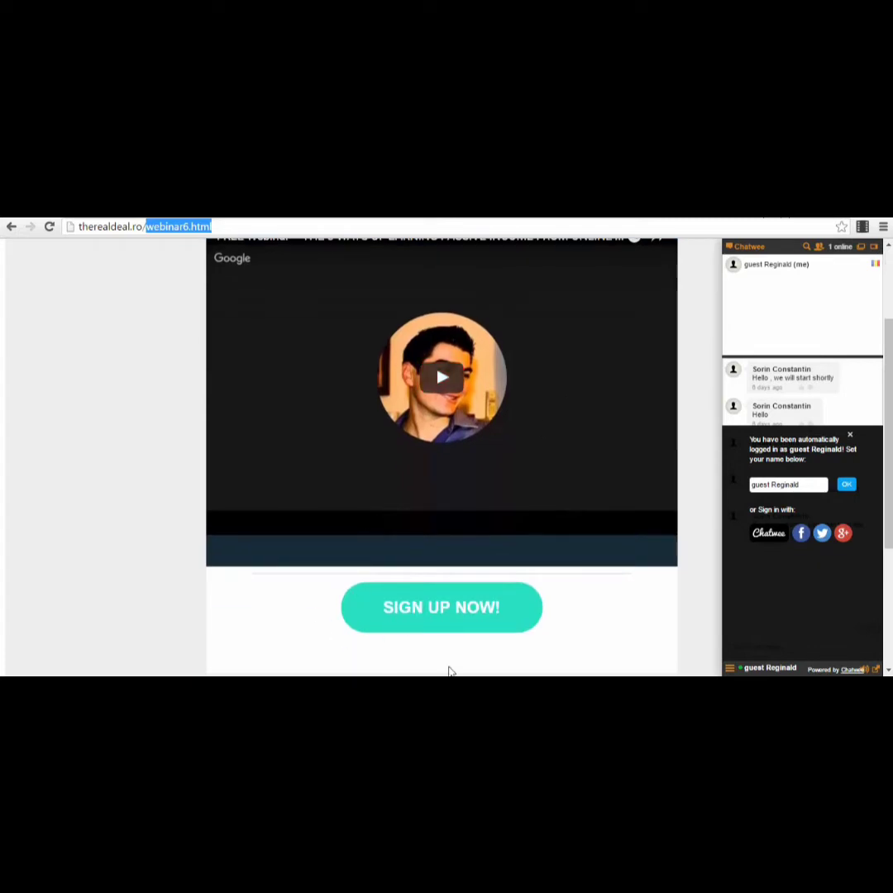
scroll(572, 486, up, 1)
scroll(572, 486, up, 1)
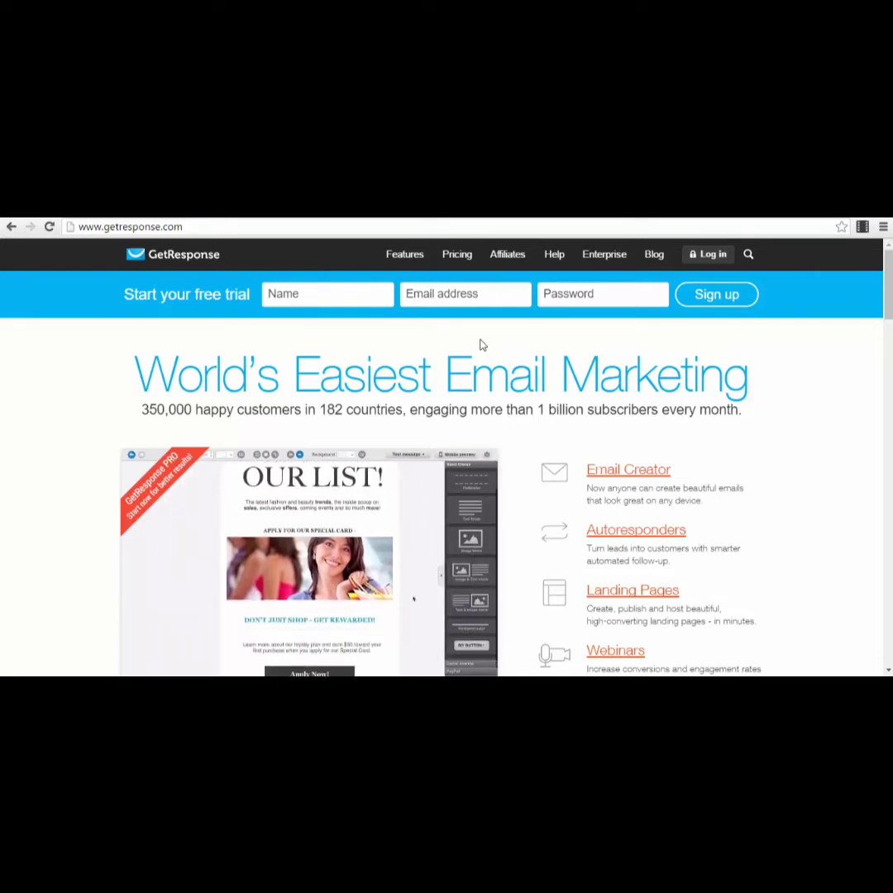
- View GetResponse's pricing and highlight the monthly price and the list size in the billing details
click(459, 260)
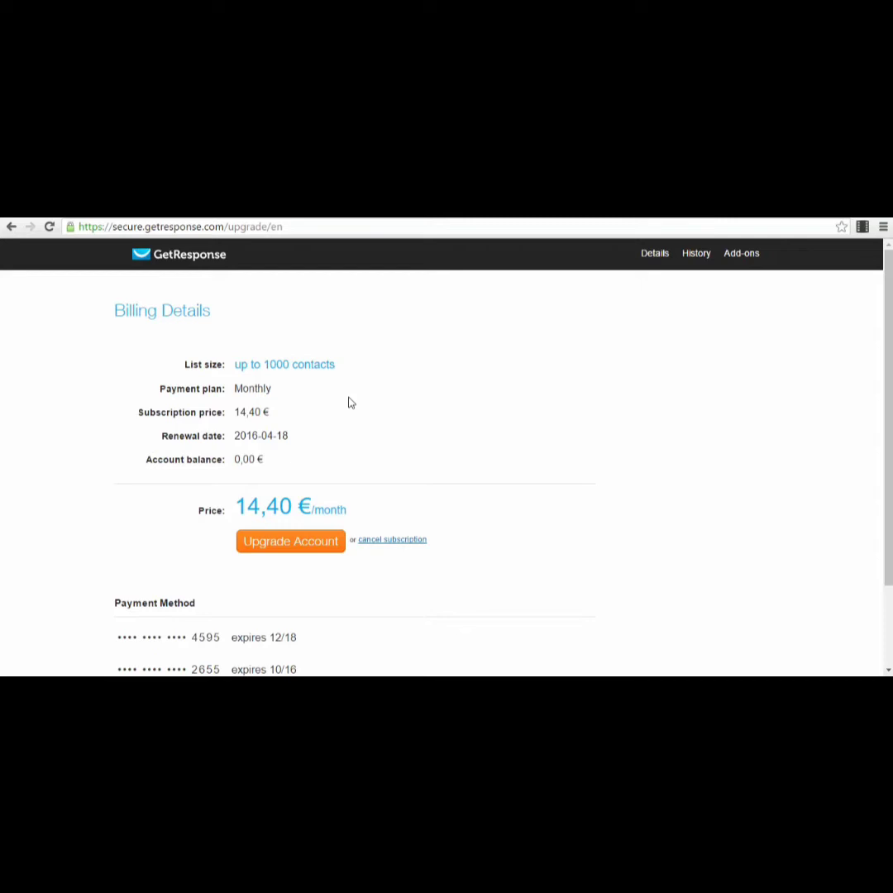
drag(235, 507, 313, 509)
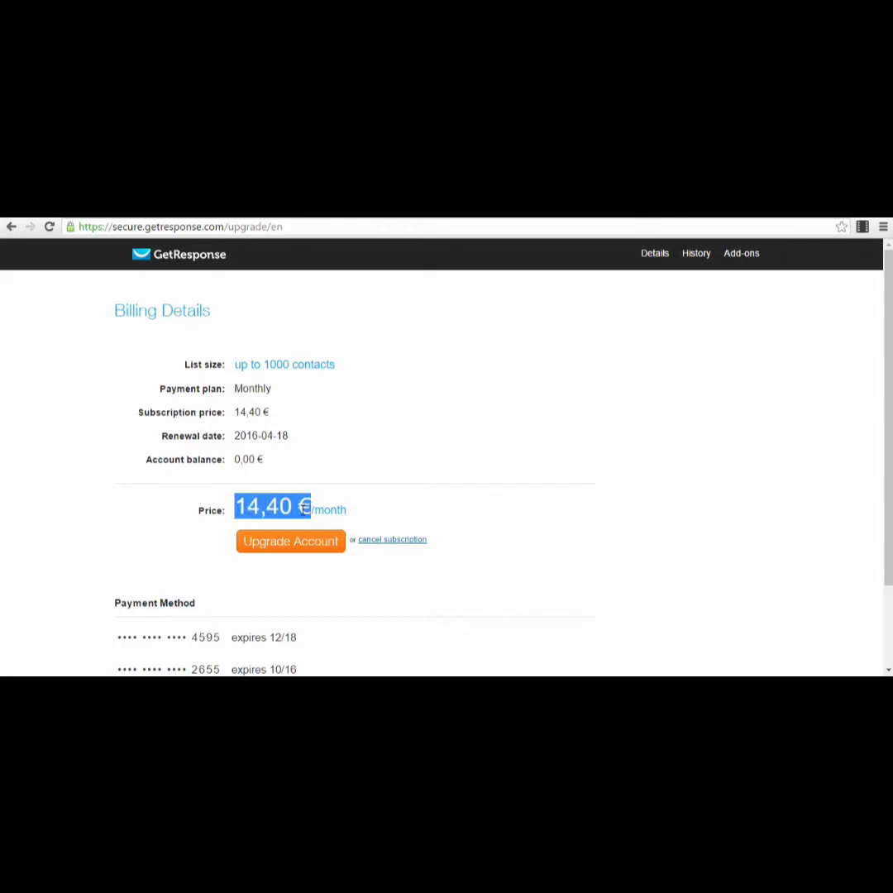
drag(364, 370, 233, 367)
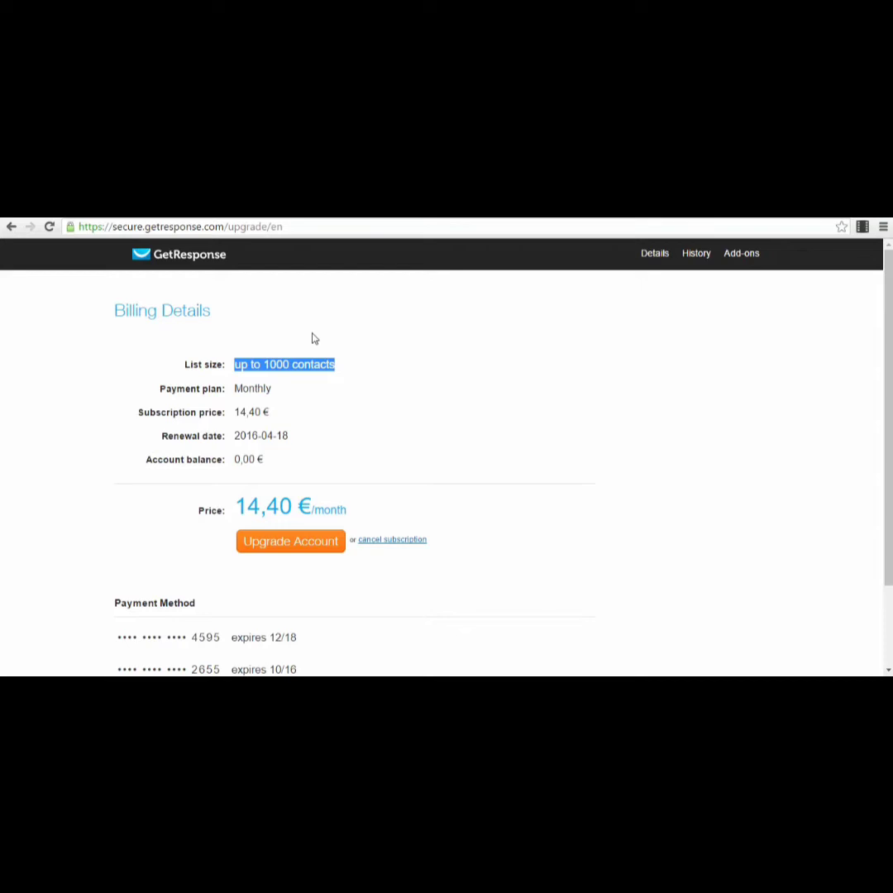
- Return to the GetResponse home page, log in to the account and look over the dashboard
click(186, 259)
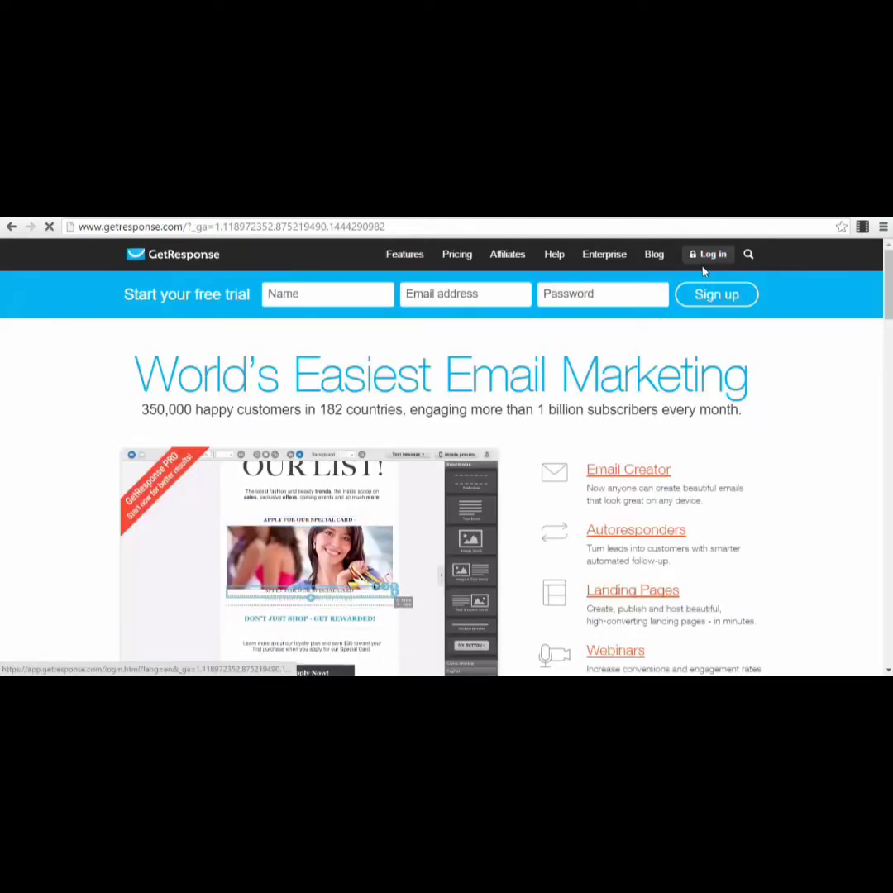
click(701, 264)
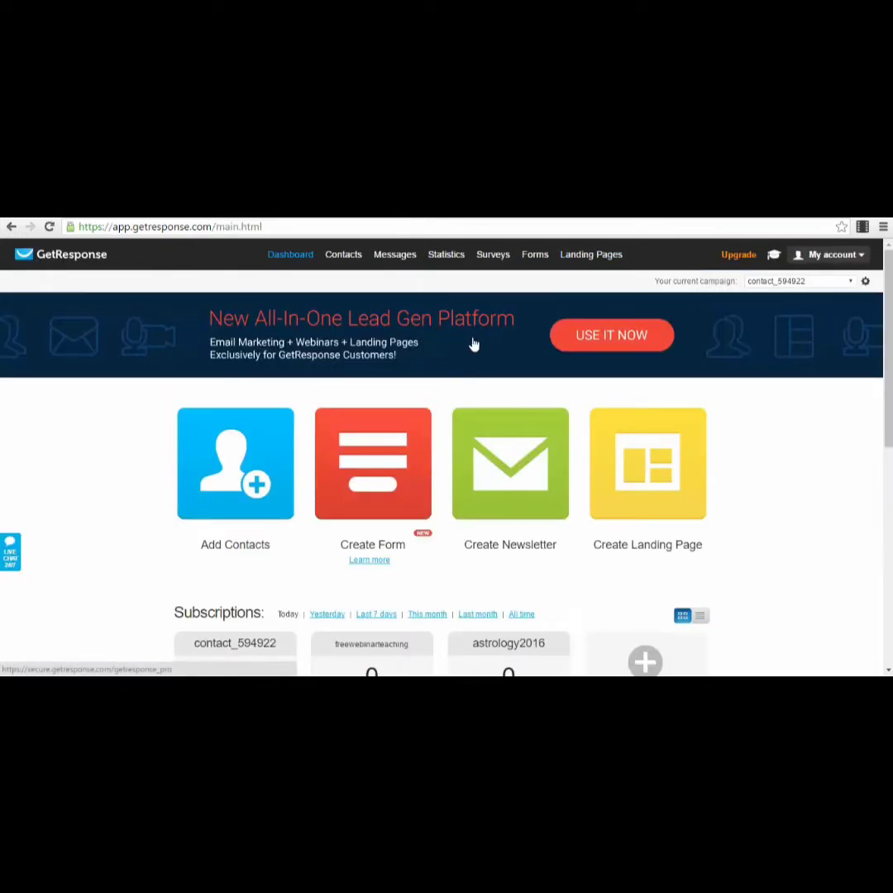
scroll(855, 551, down, 3)
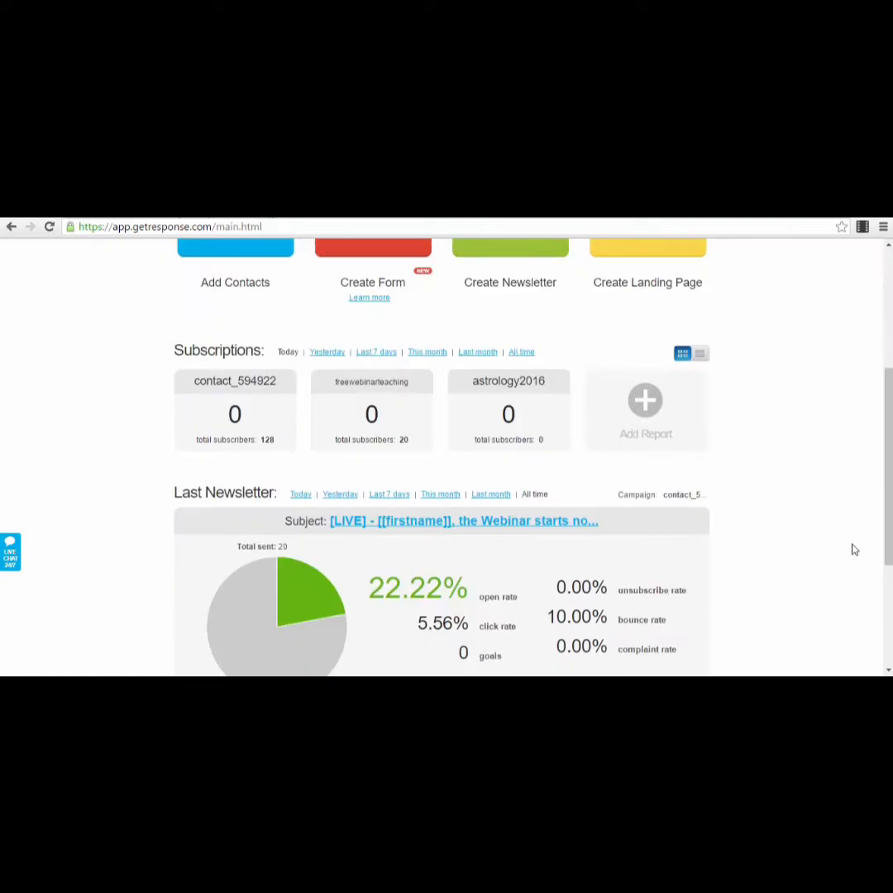
scroll(853, 548, up, 3)
- Start creating a landing page and restore the autosaved unfinished one instead of a new one
mouse_move(394, 270)
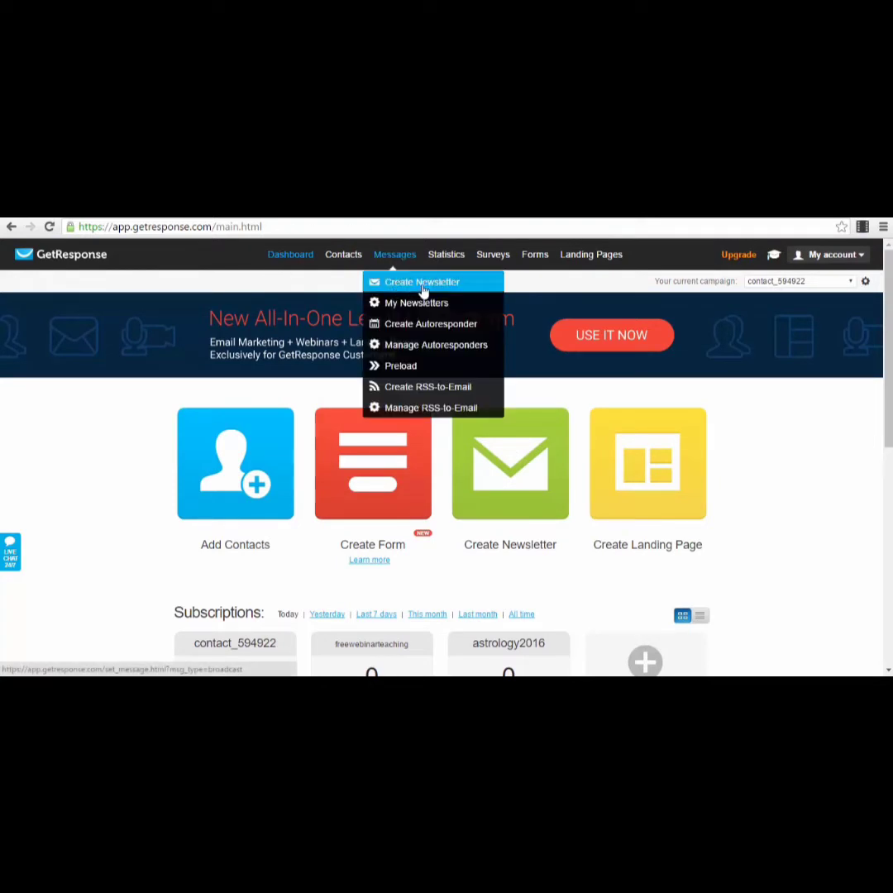
mouse_move(578, 261)
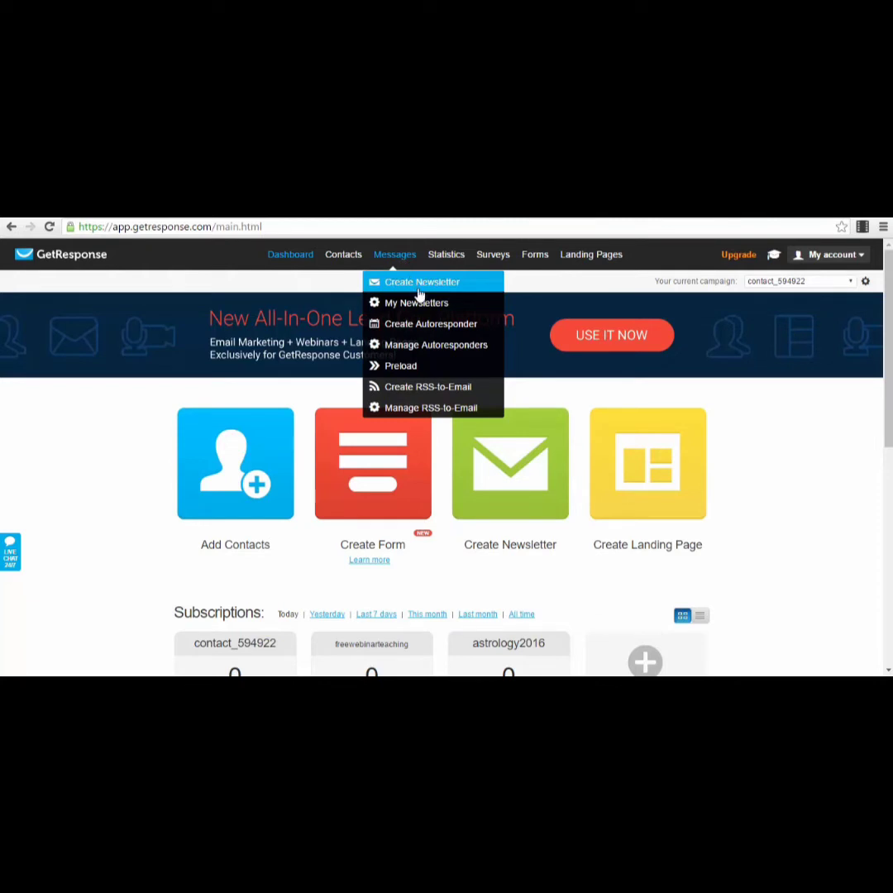
mouse_move(616, 258)
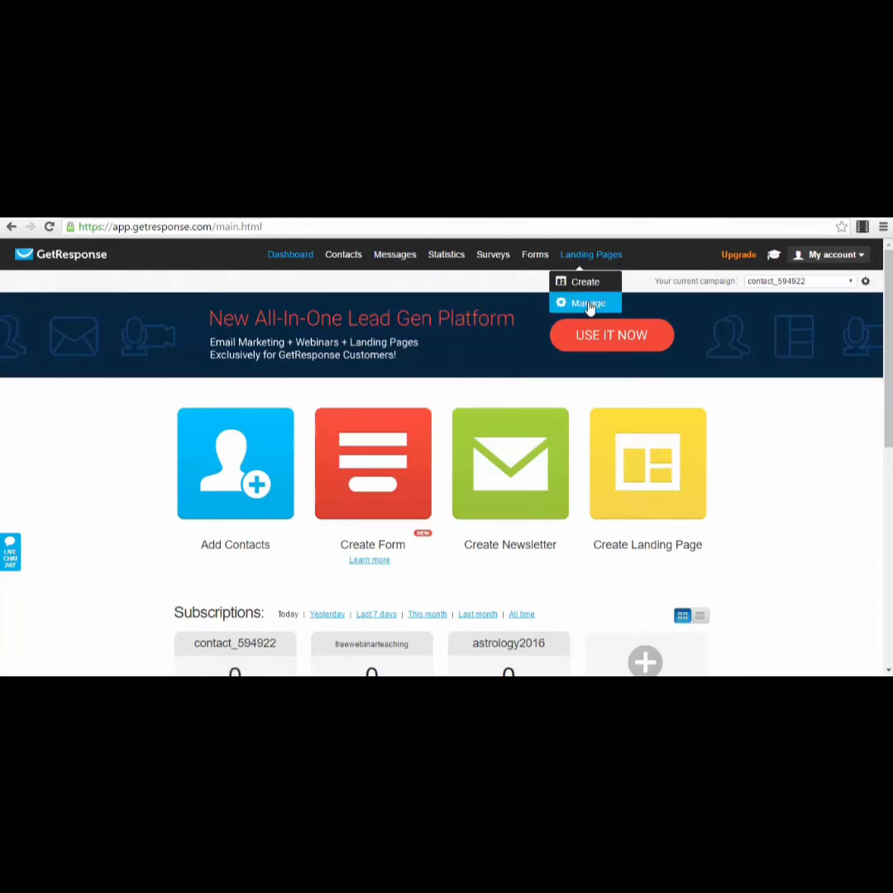
click(585, 287)
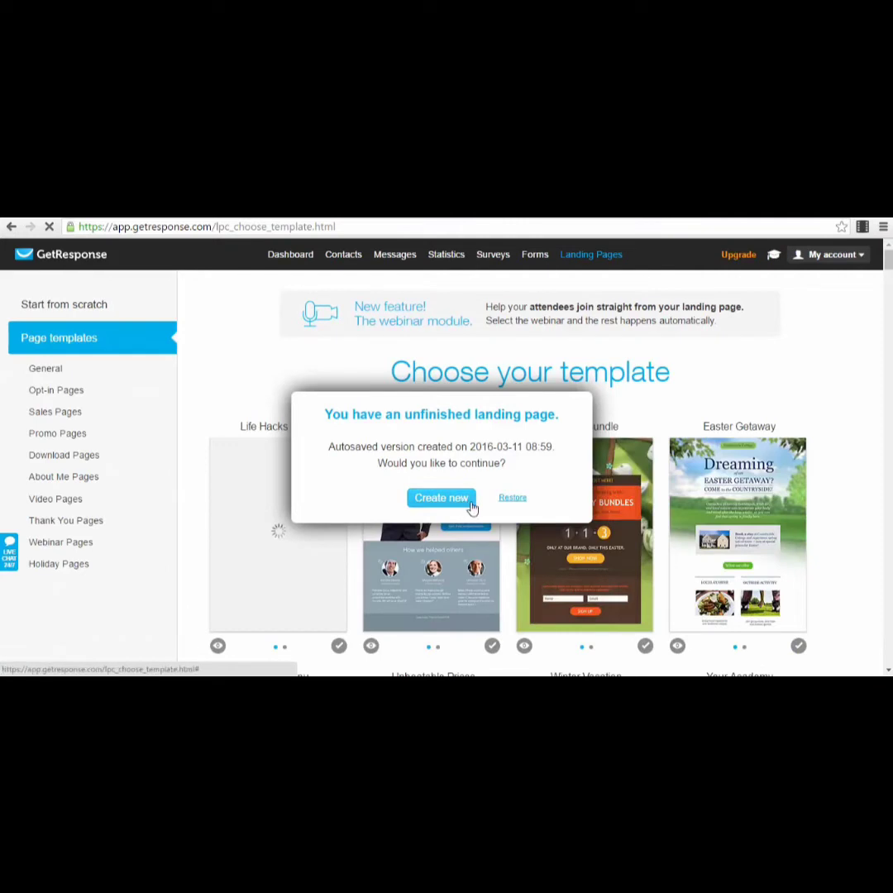
click(511, 499)
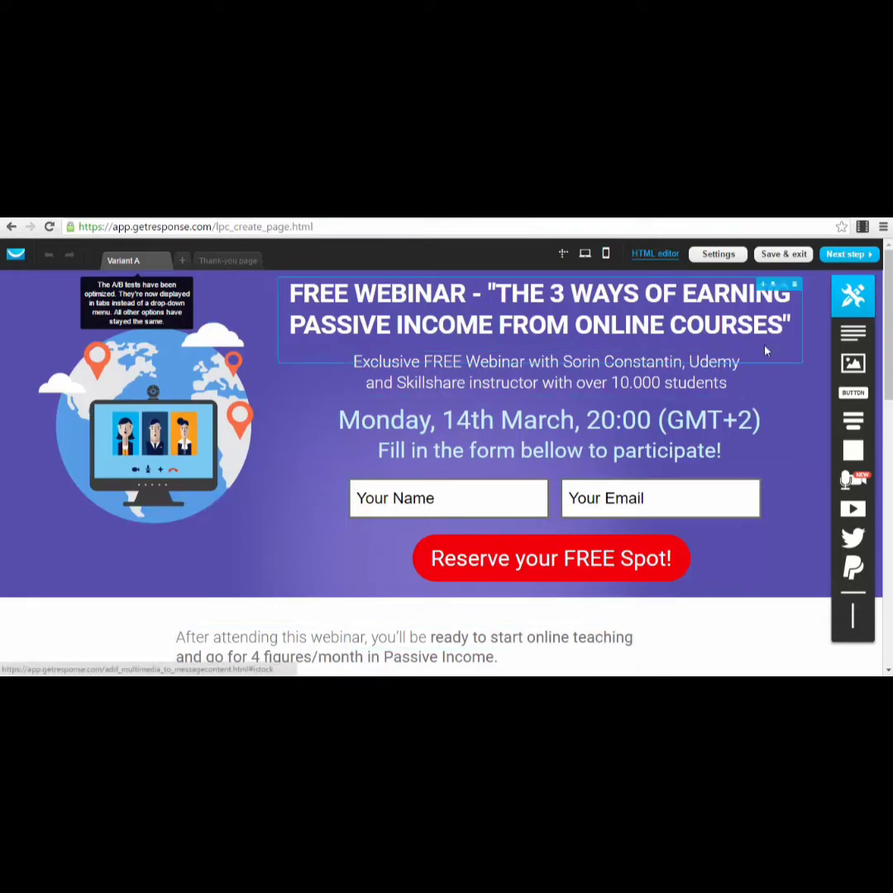
- Look over the restored webinar landing page and leave its editor for the dashboard
scroll(798, 568, down, 4)
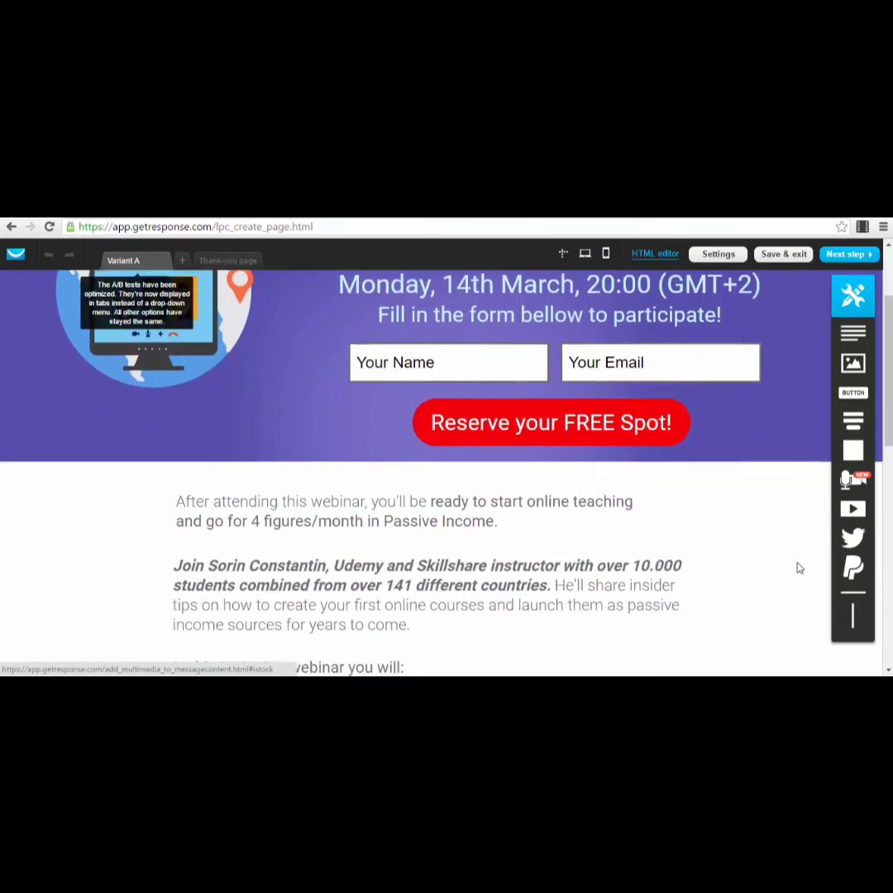
scroll(705, 540, up, 2)
scroll(705, 540, up, 2)
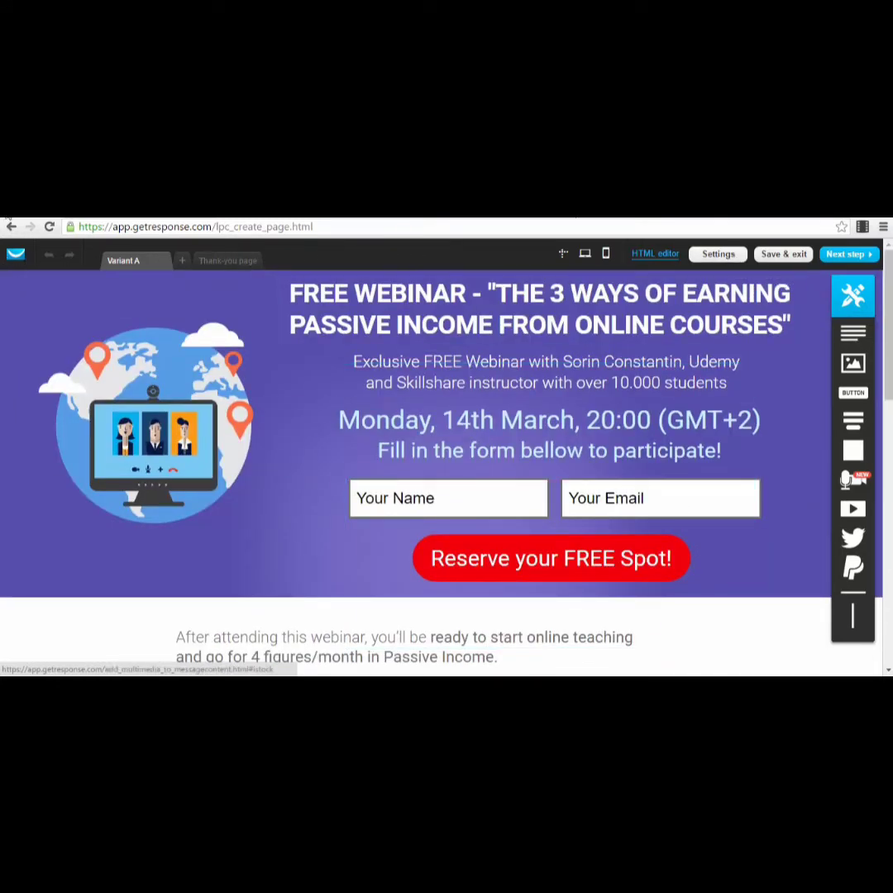
click(15, 254)
click(485, 334)
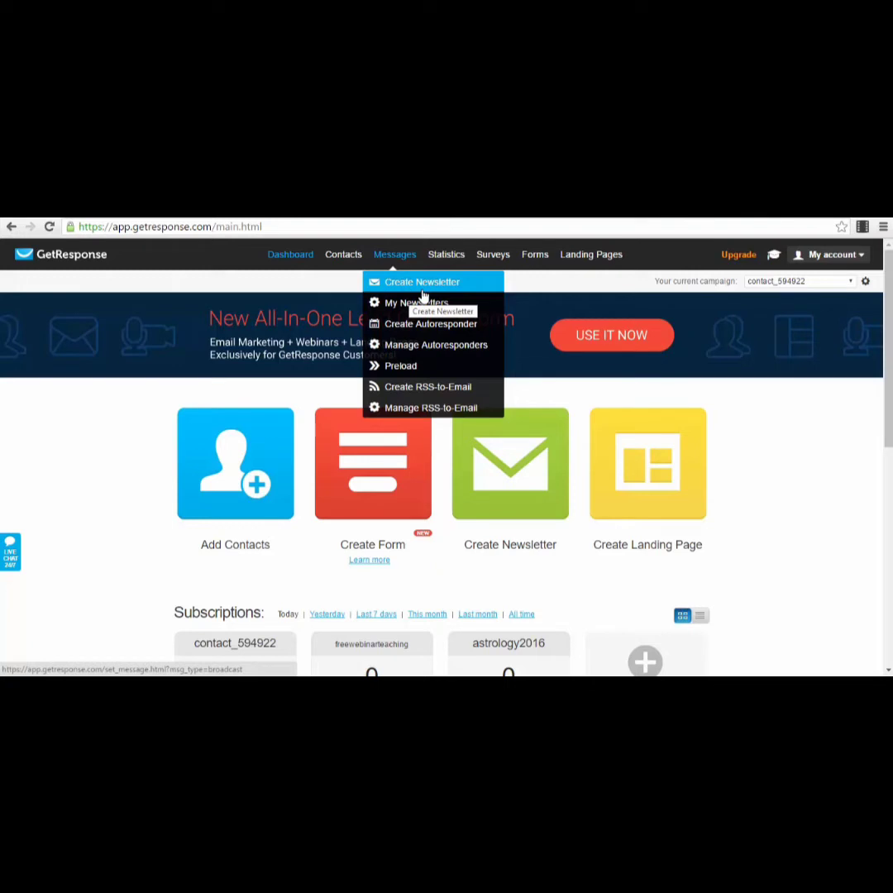
- Create a newsletter with the New Email Creator, using message name "hjfdsjhfsd" and subject "jgdskjdgs", and proceed to template selection
click(428, 286)
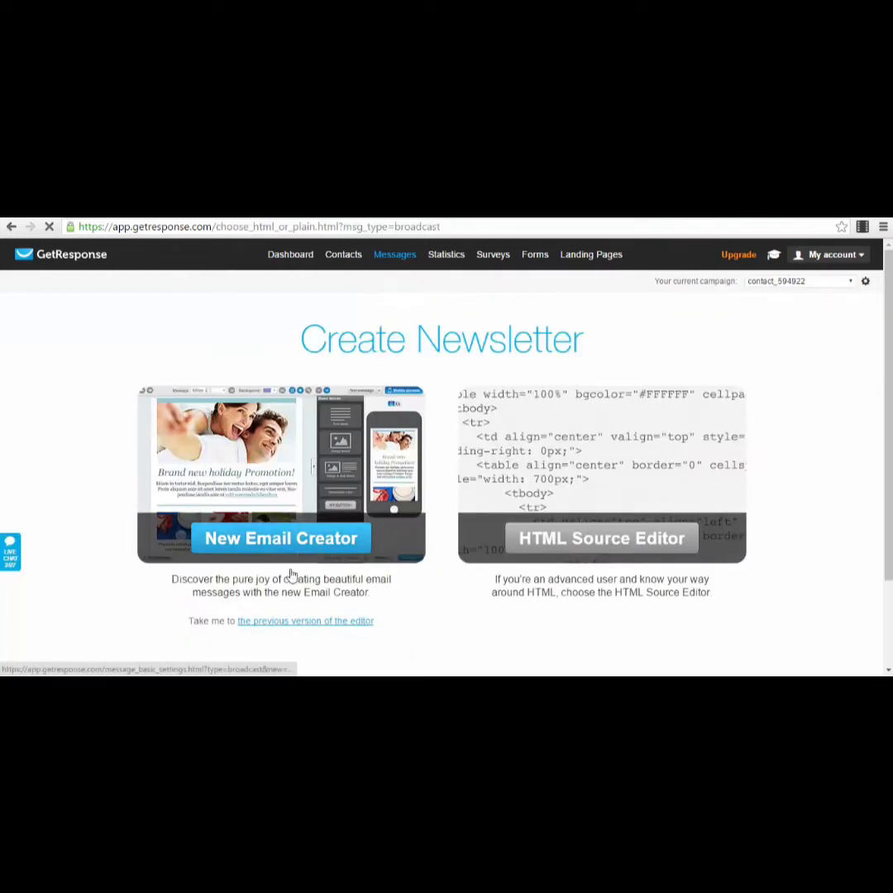
click(277, 540)
click(315, 371)
text(hjfdsjhfsd)
key(Tab)
text(jgdskjdgs)
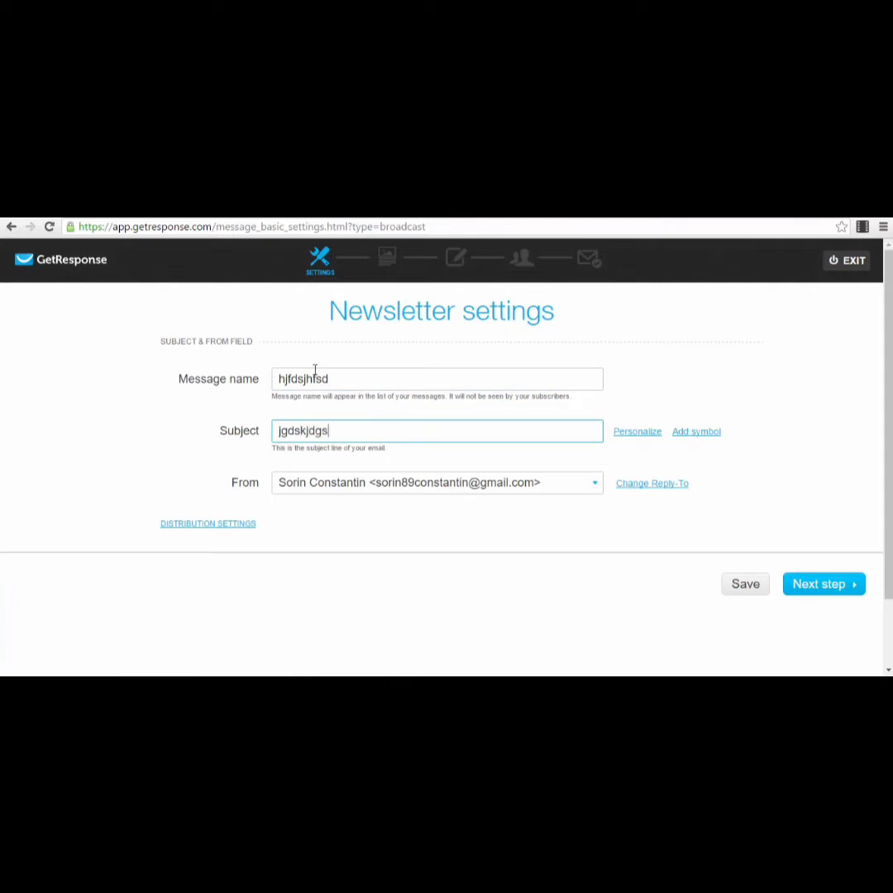
click(829, 599)
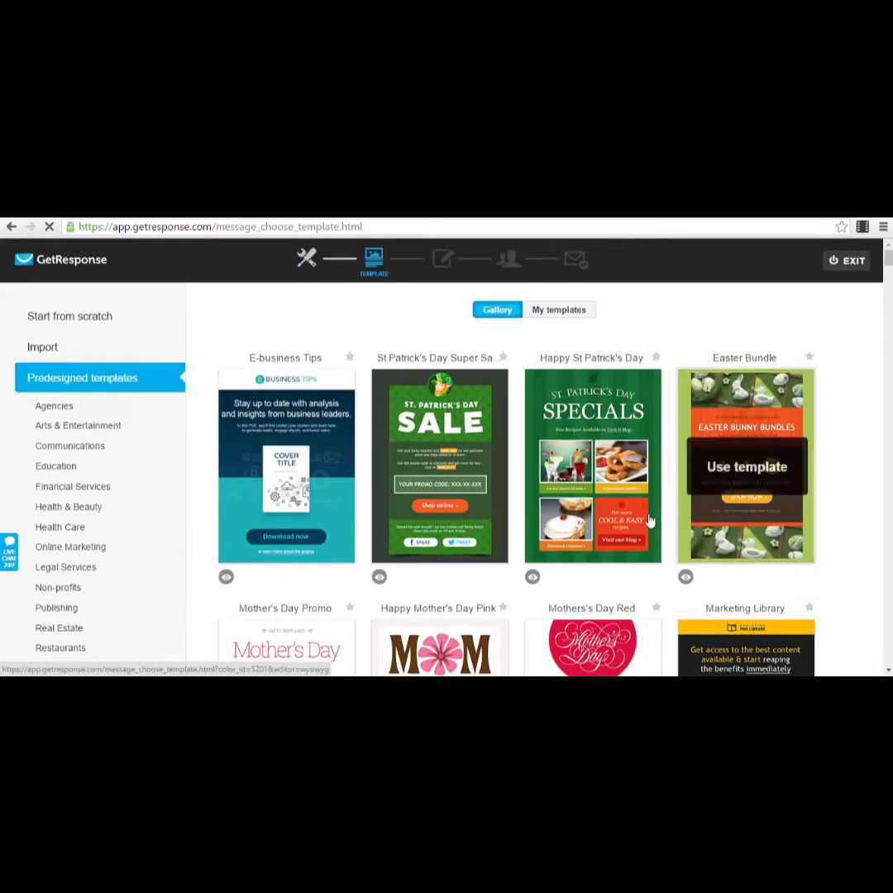
- Browse the predesigned newsletter templates and use the E-business Tips template
scroll(786, 534, down, 3)
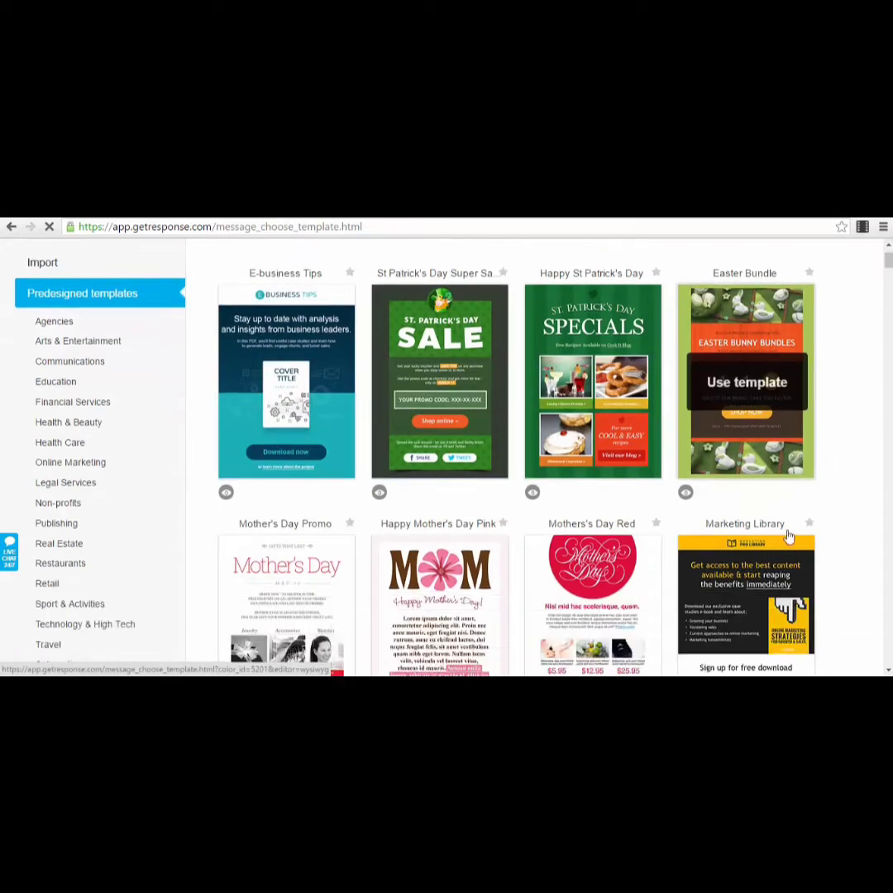
scroll(291, 449, up, 2)
scroll(728, 462, down, 3)
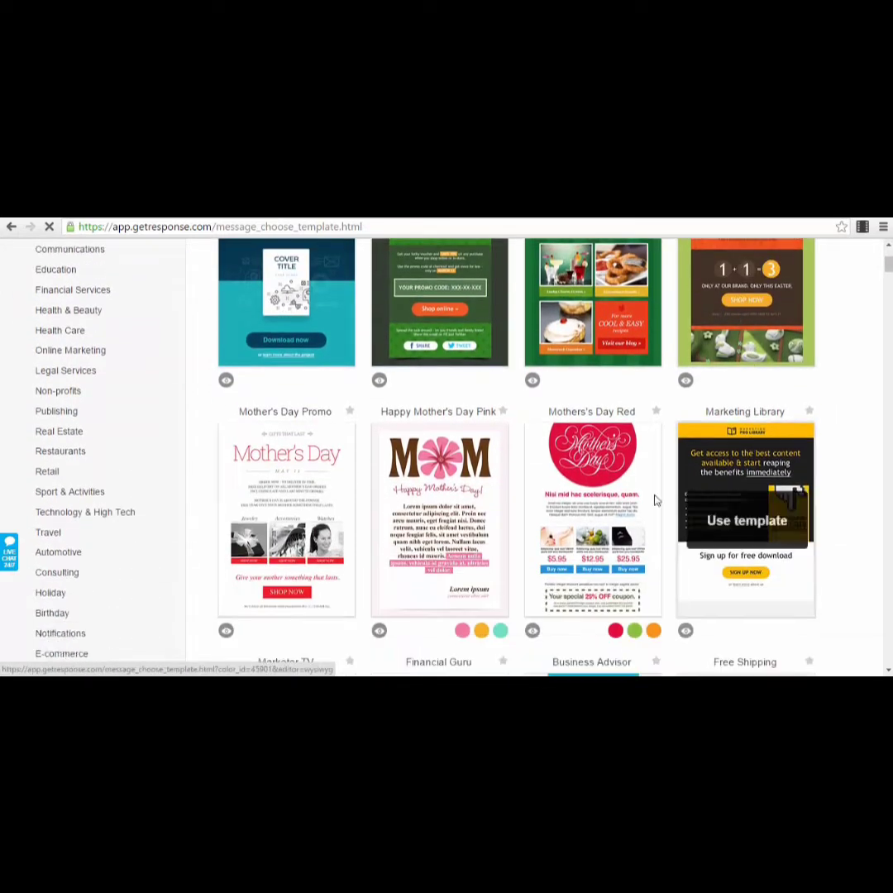
scroll(636, 529, down, 4)
scroll(369, 532, up, 5)
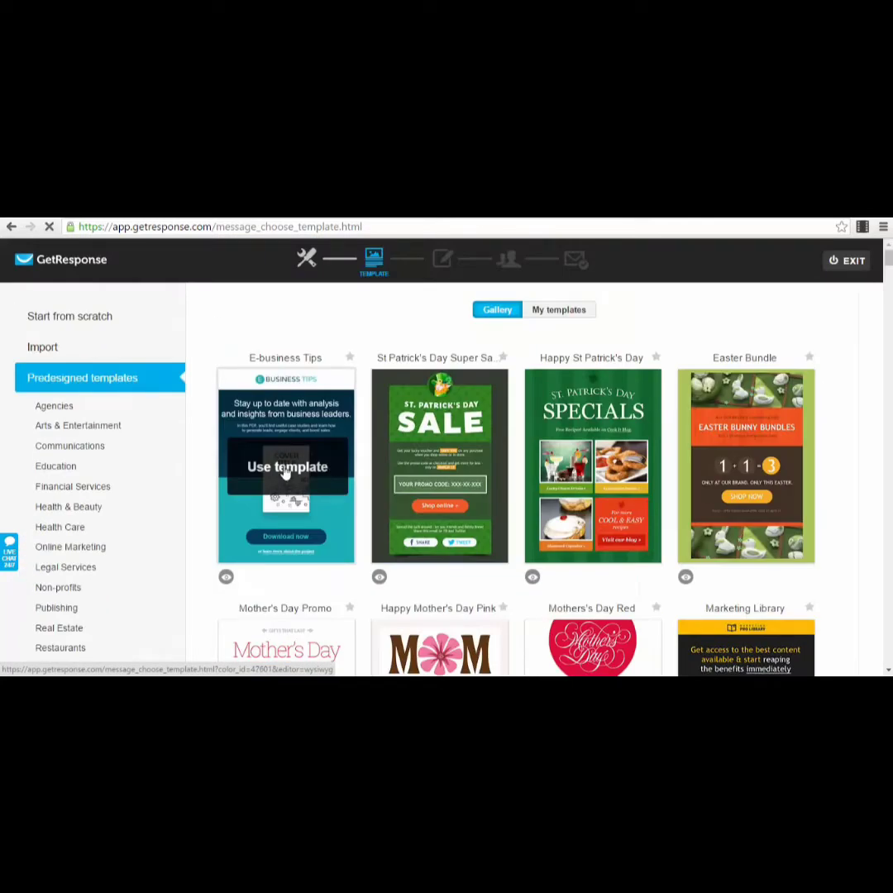
click(285, 469)
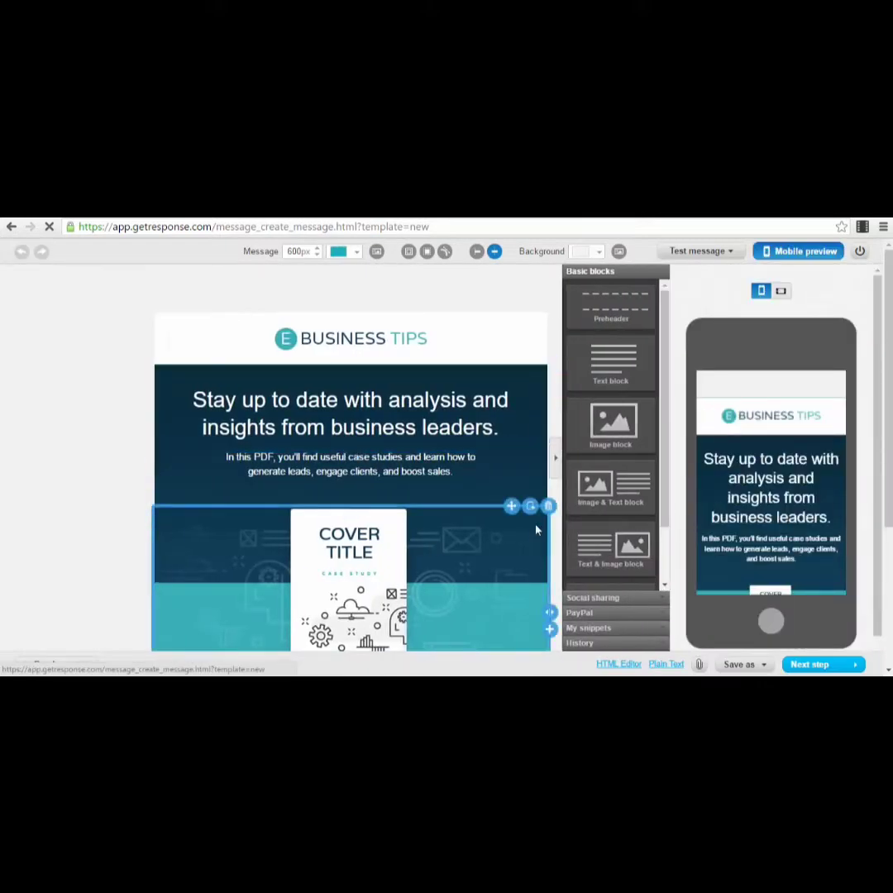
- Look through the basic blocks and the social sharing blocks available in the email editor
scroll(667, 432, down, 2)
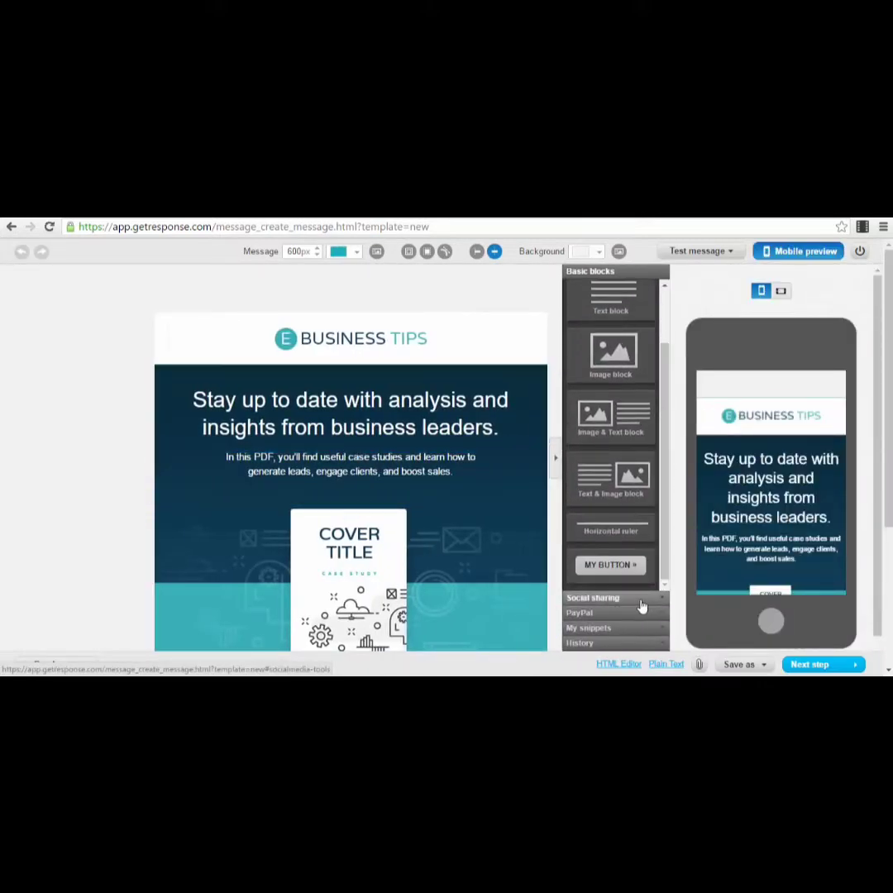
click(648, 596)
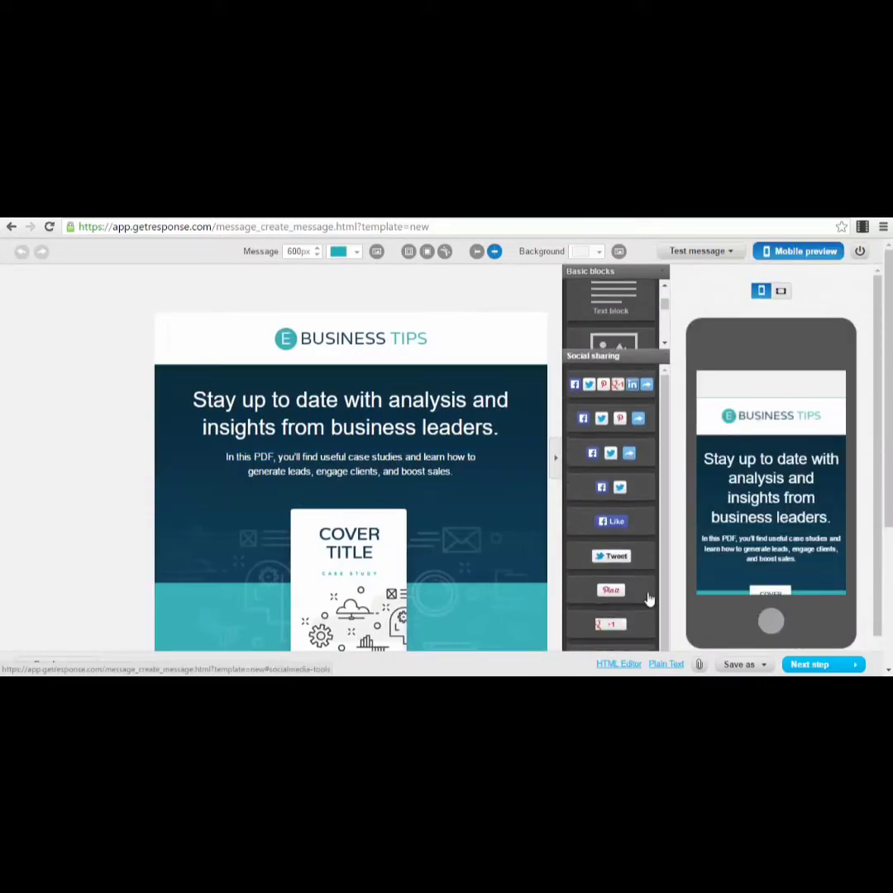
click(590, 271)
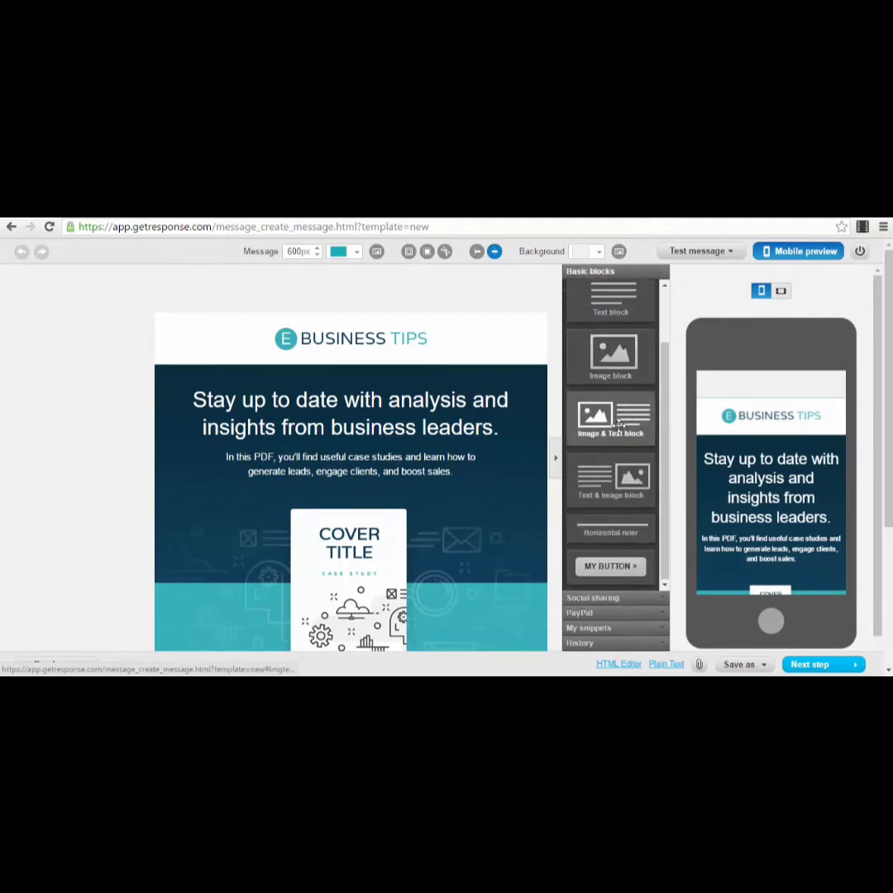
- Look over the E-business Tips email template and select its logo, intro text and cover image to view their editing options
scroll(618, 428, down, 2)
scroll(354, 419, down, 3)
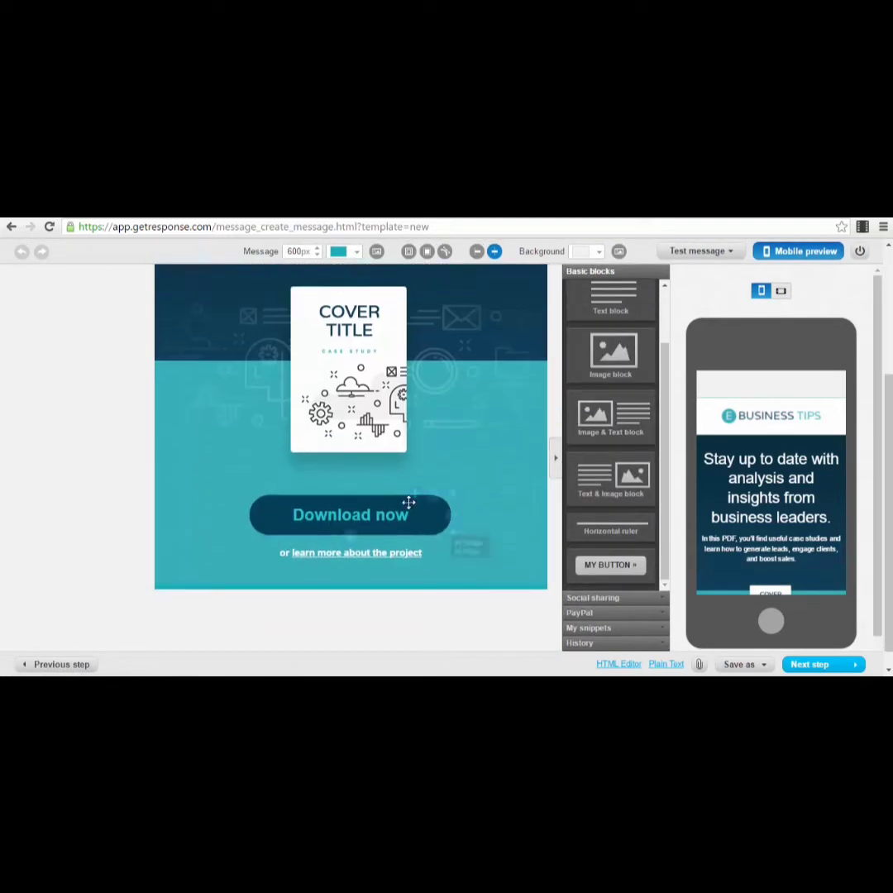
scroll(405, 504, up, 1)
scroll(384, 529, up, 3)
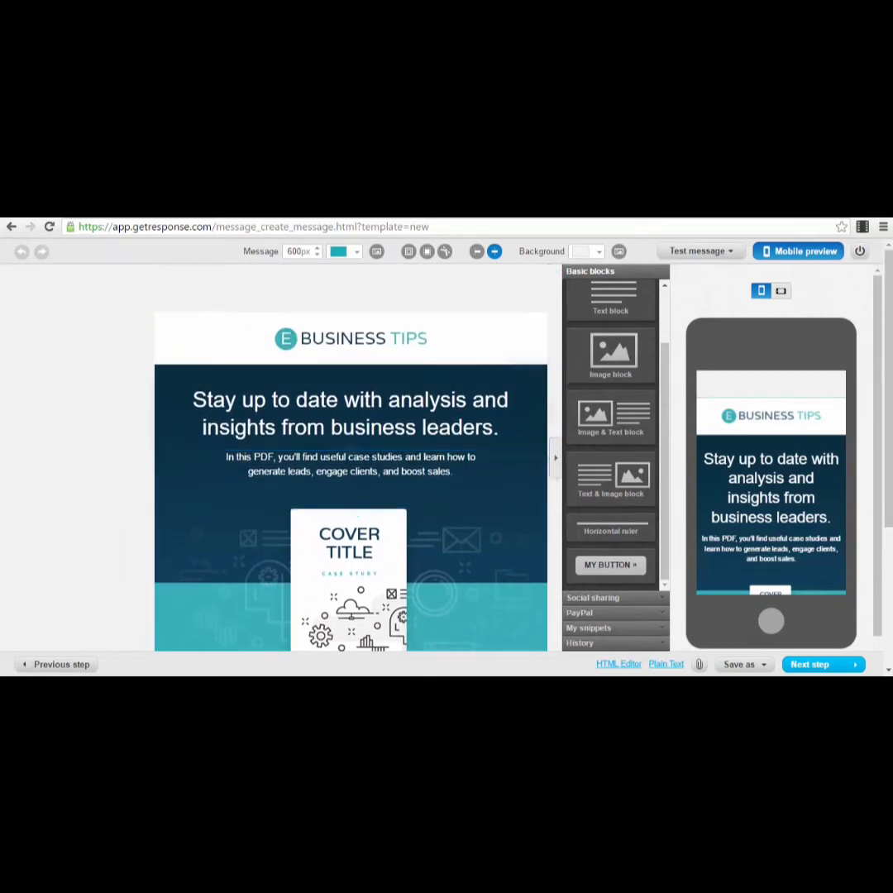
click(355, 338)
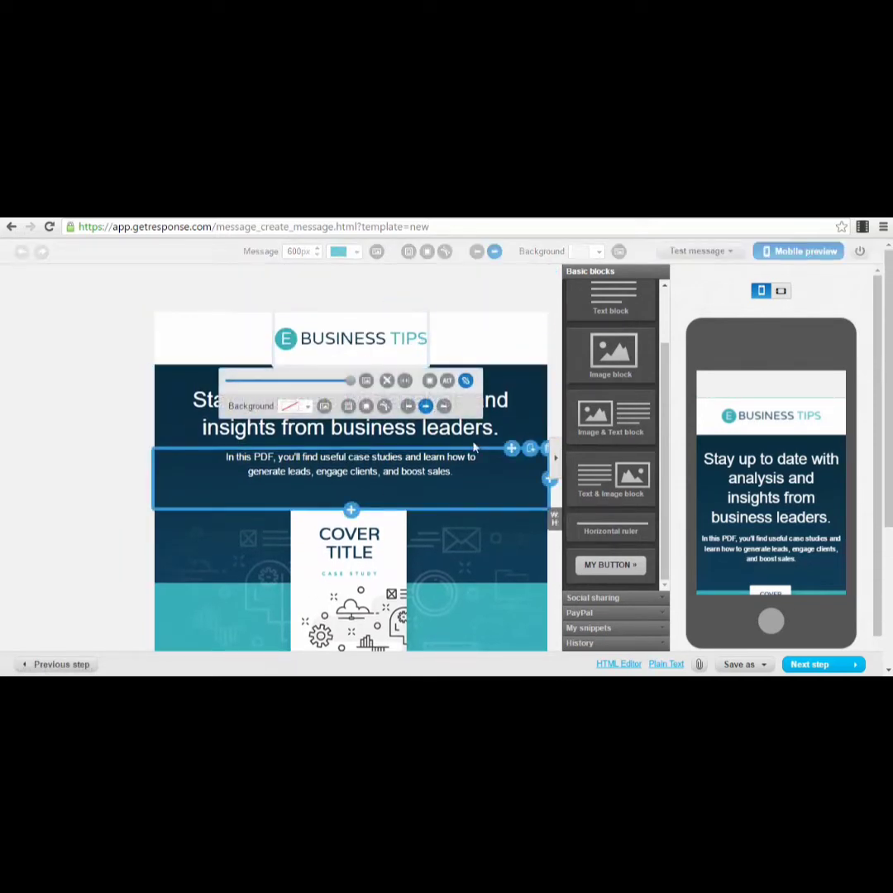
click(508, 425)
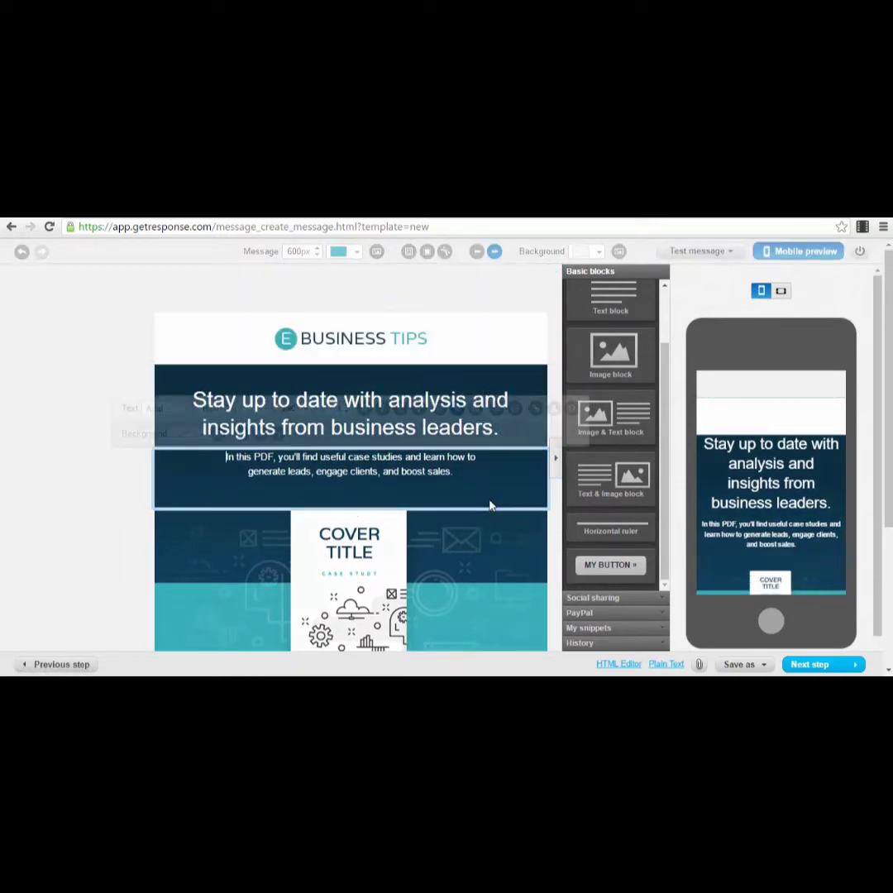
scroll(488, 548, down, 3)
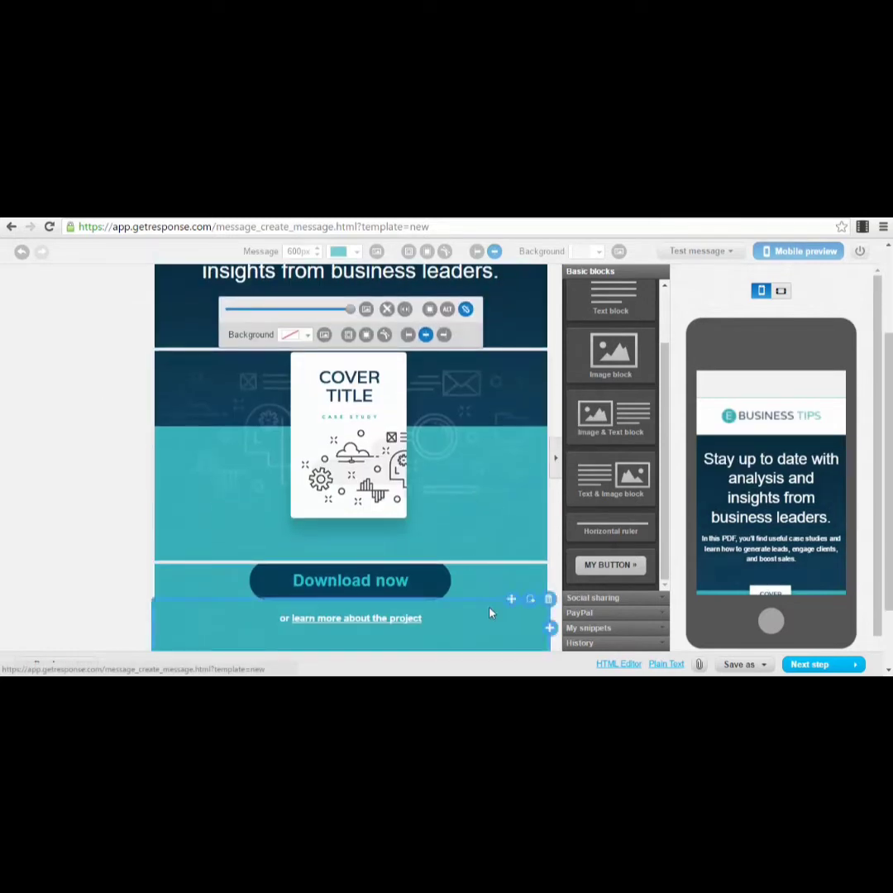
click(490, 609)
click(353, 378)
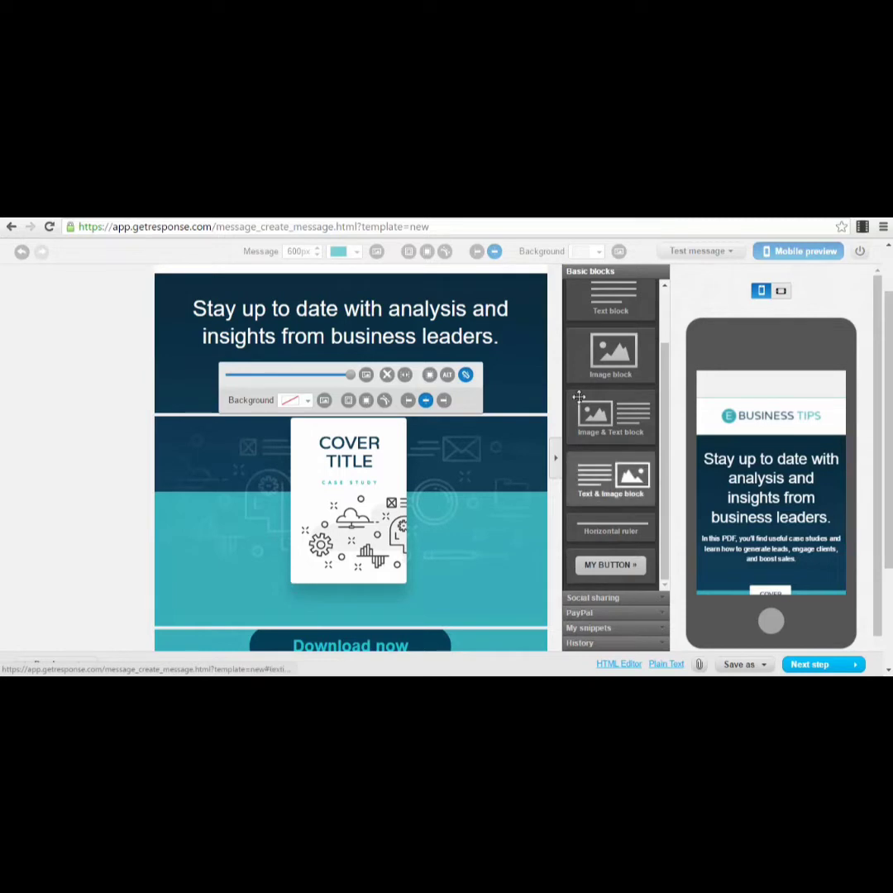
- Replace the headline text with "Title of The Webinar" and finish editing it
click(270, 314)
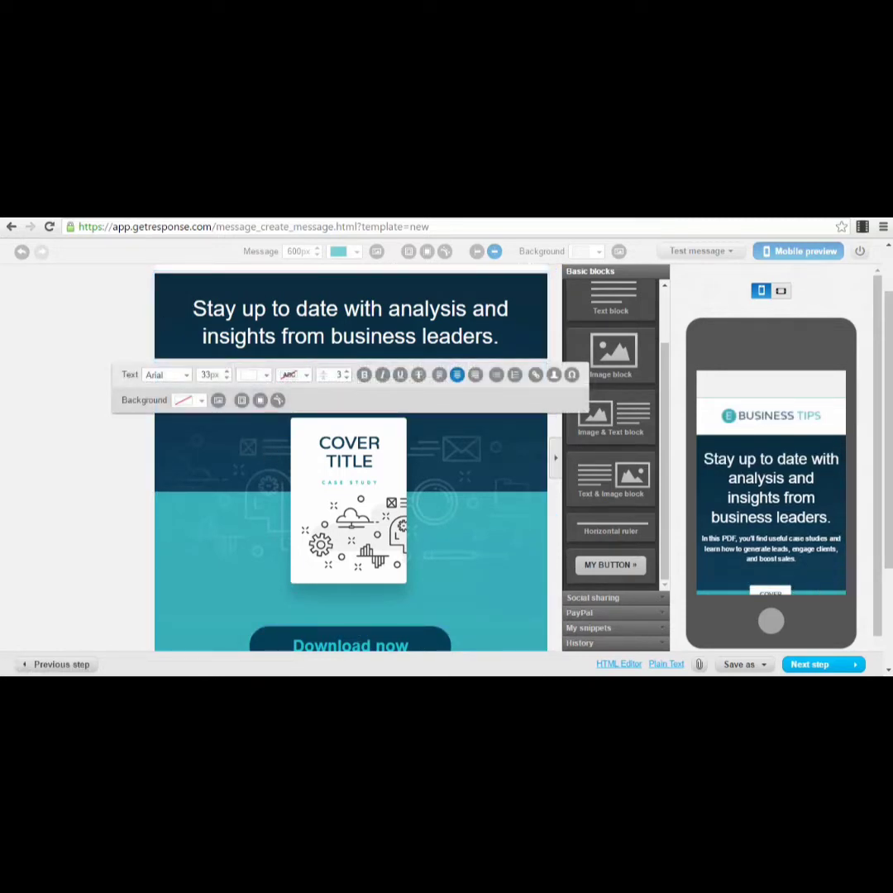
key(ctrl+a)
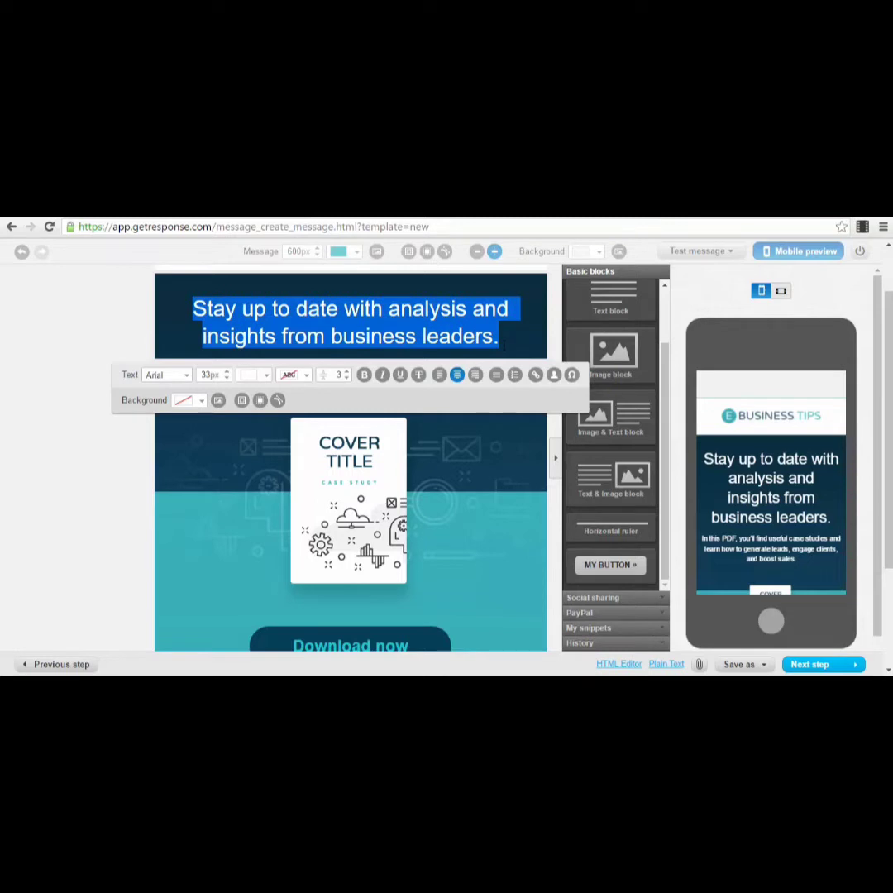
text(Title of T)
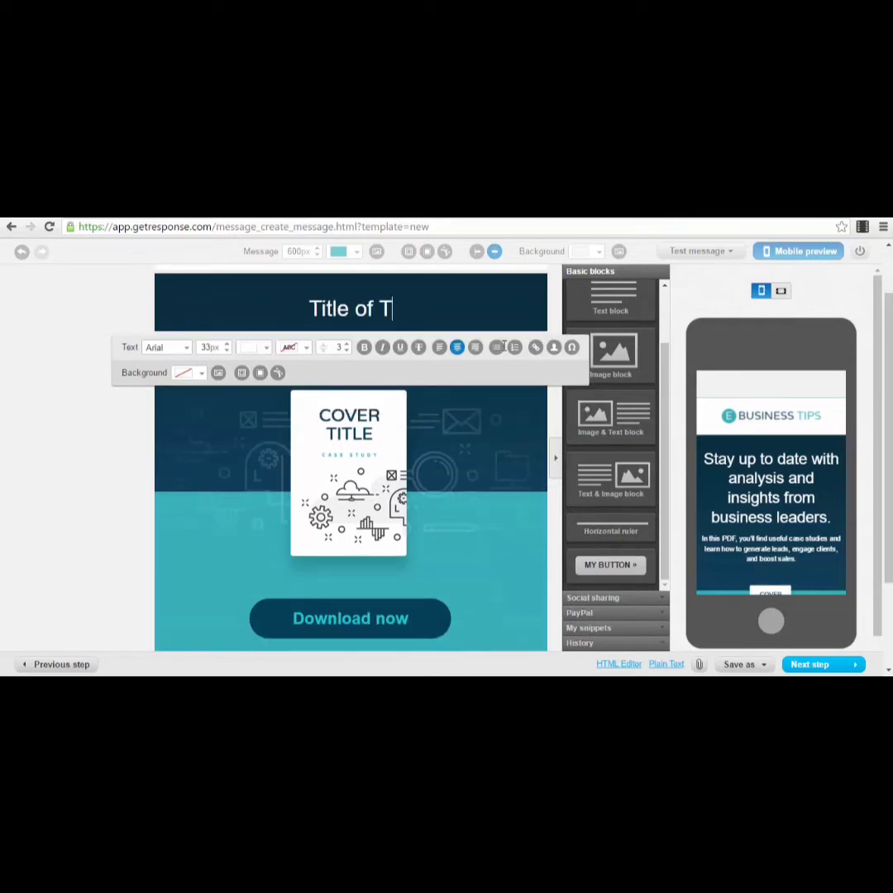
text(he Webinar)
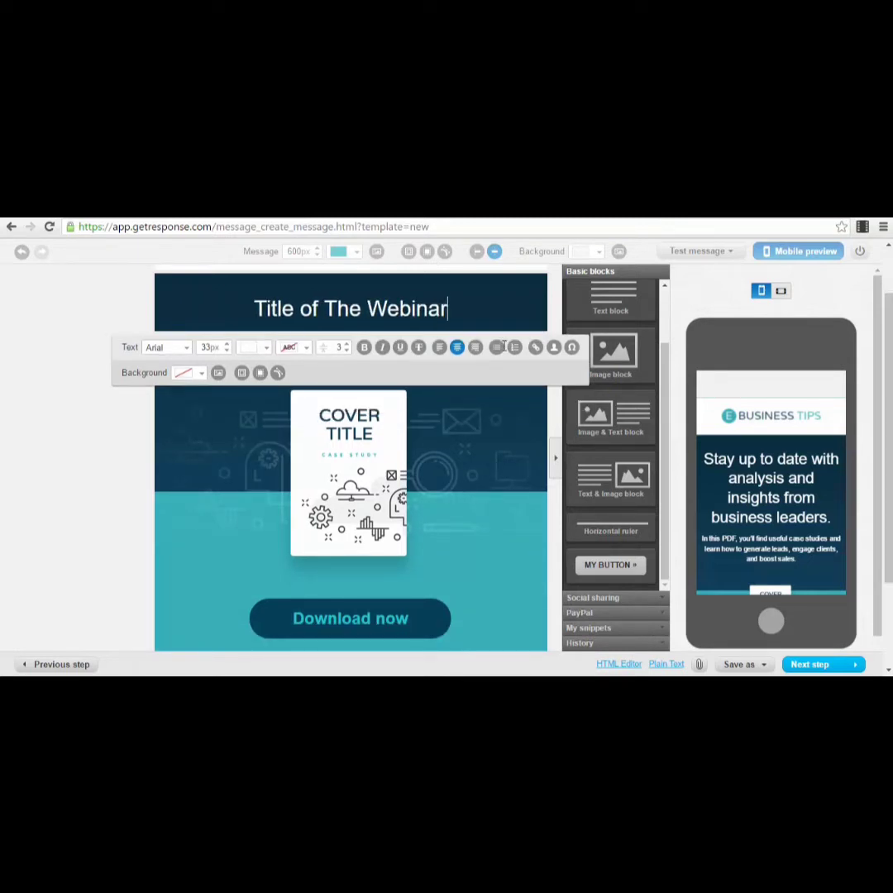
click(428, 460)
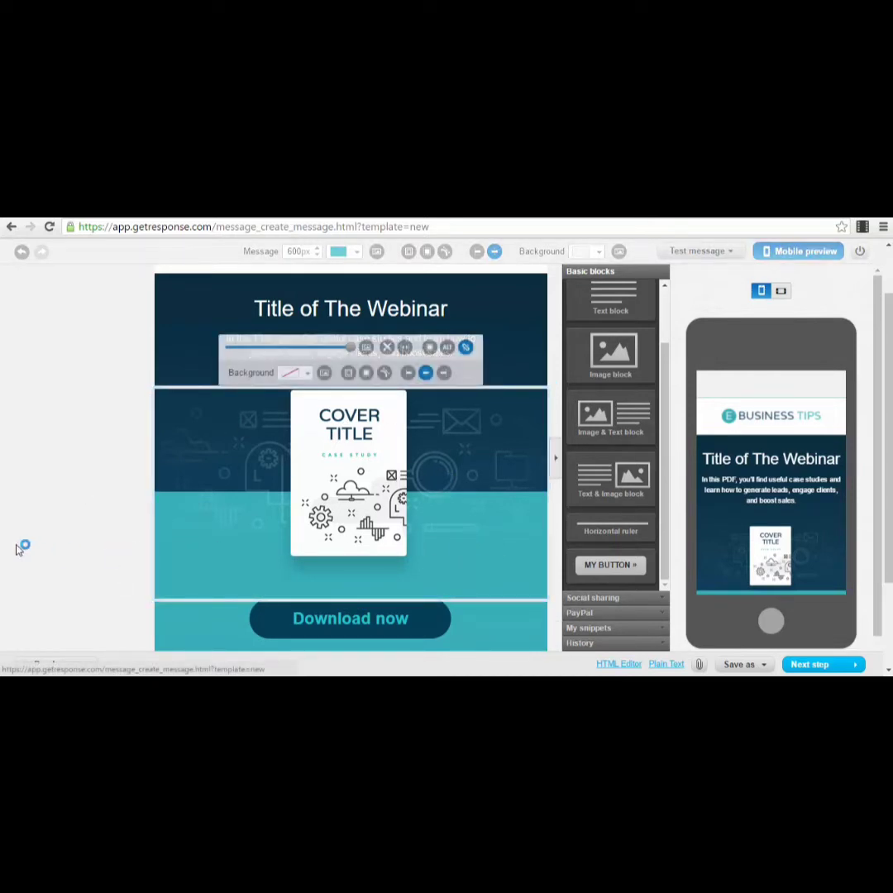
- Open the "Download now" button's settings and its Button URL for editing
scroll(428, 616, down, 1)
click(365, 560)
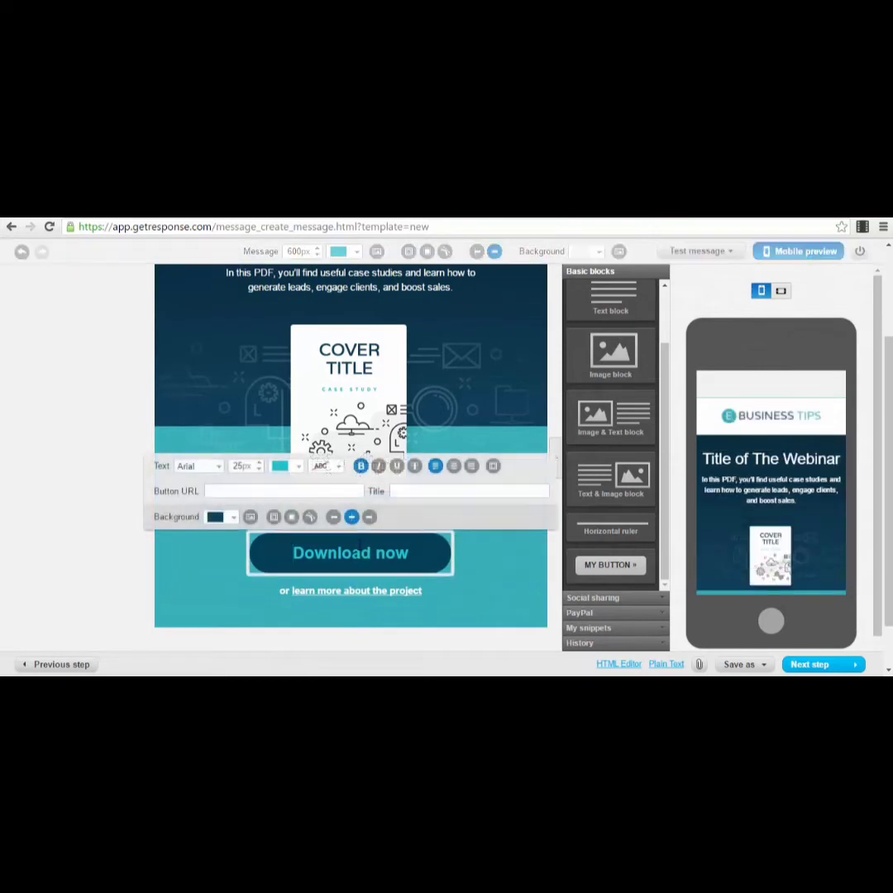
click(298, 493)
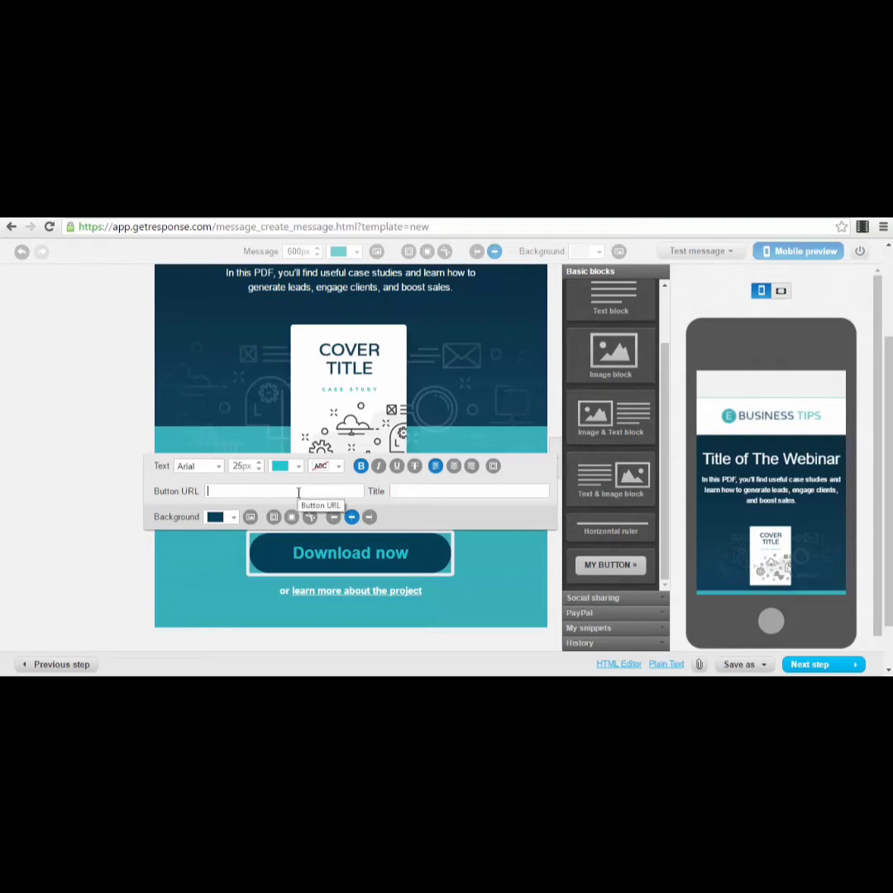
- Delete the "or learn more about the project" text below the download button
click(429, 592)
drag(429, 592, 229, 593)
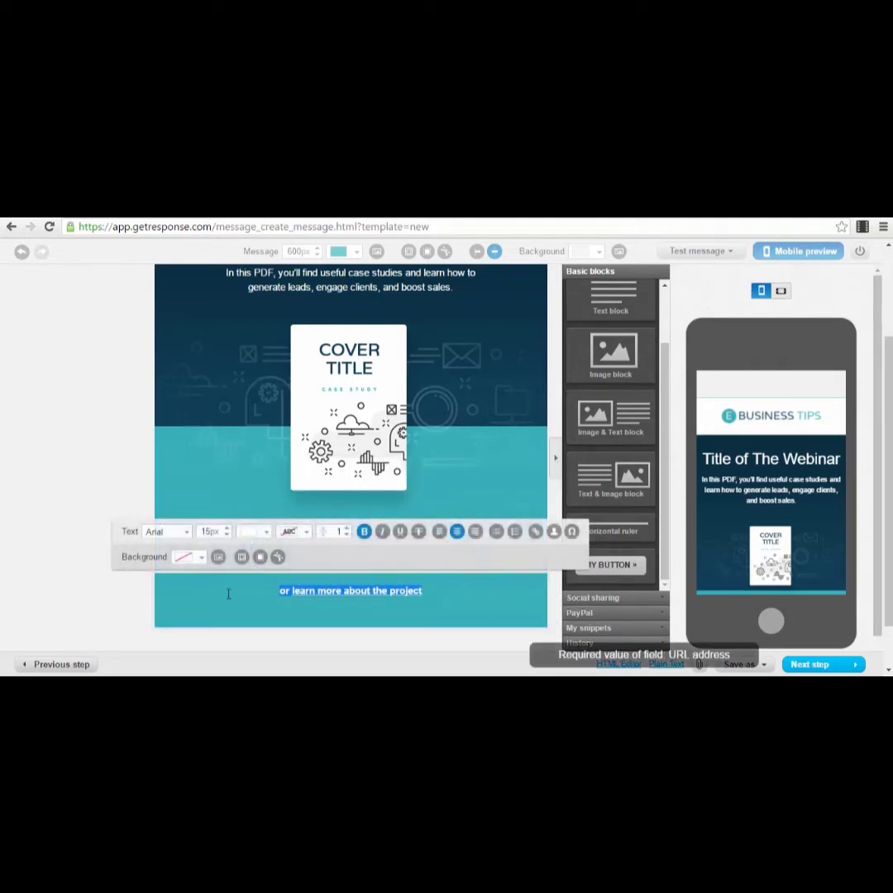
key(BackSpace)
click(73, 433)
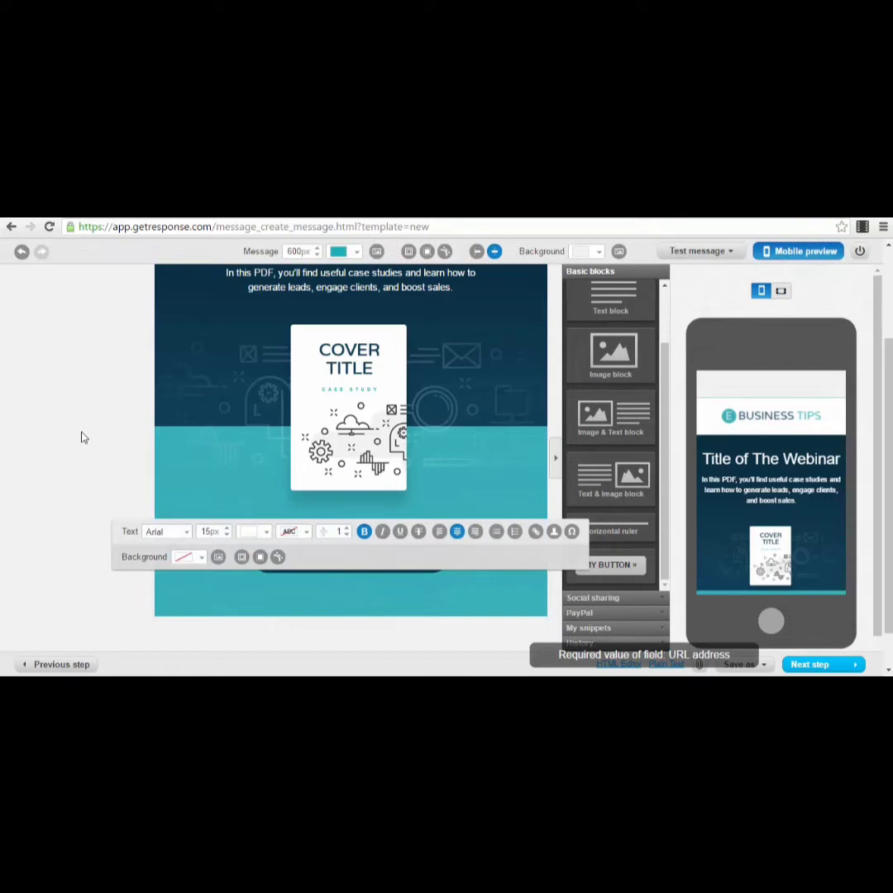
- Insert a text block between the intro paragraph and the cover image
scroll(360, 508, up, 2)
click(210, 561)
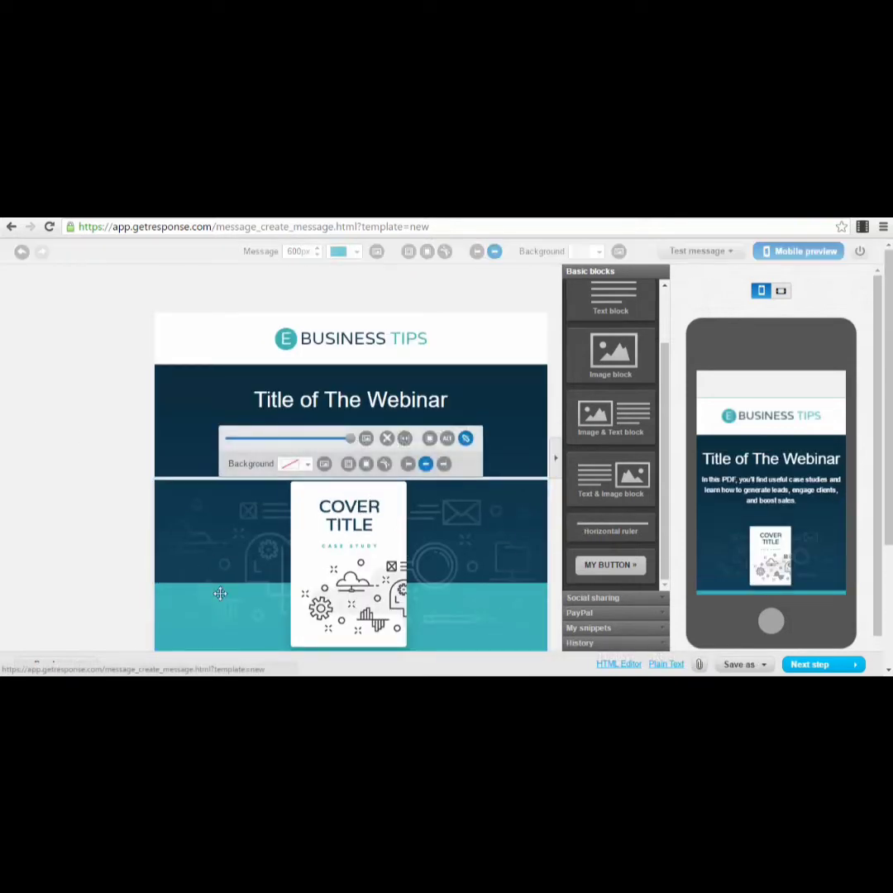
scroll(477, 519, down, 1)
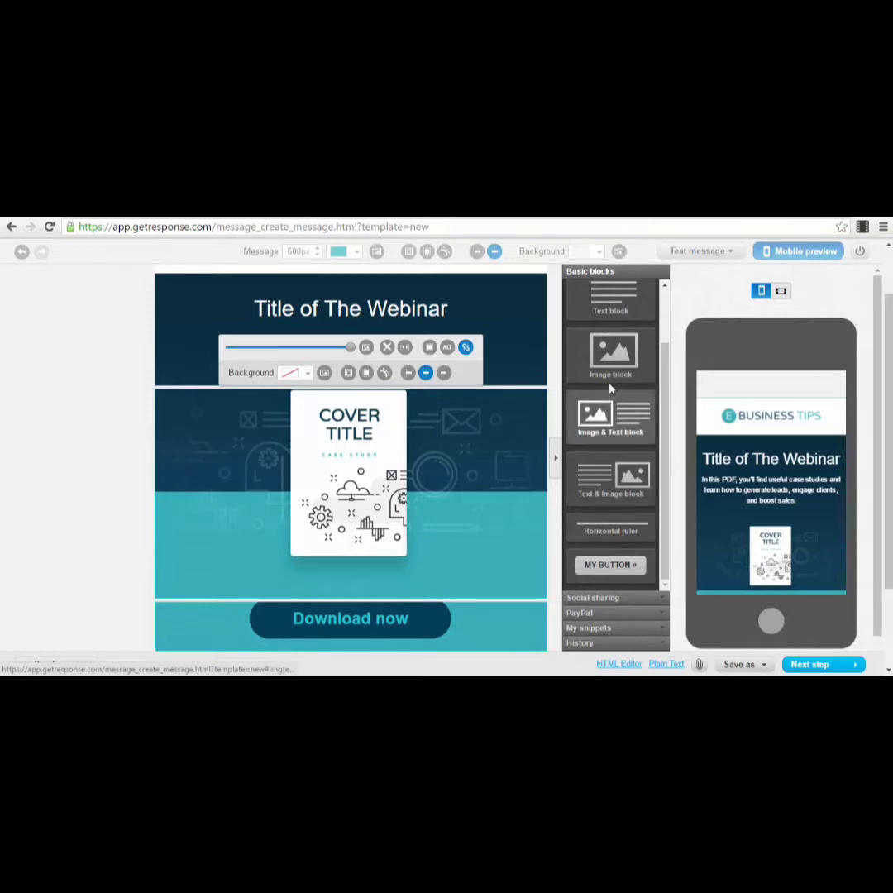
scroll(397, 442, up, 2)
mouse_move(353, 441)
mouse_down()
mouse_move(289, 442)
mouse_move(365, 447)
mouse_up()
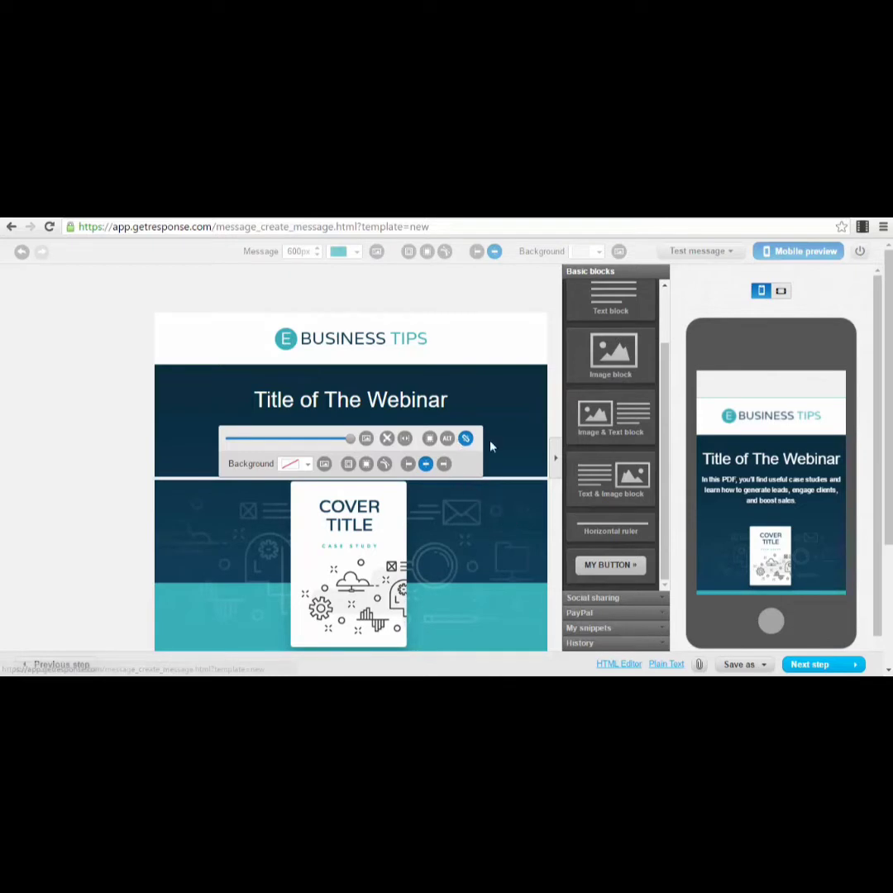
drag(610, 299, 403, 506)
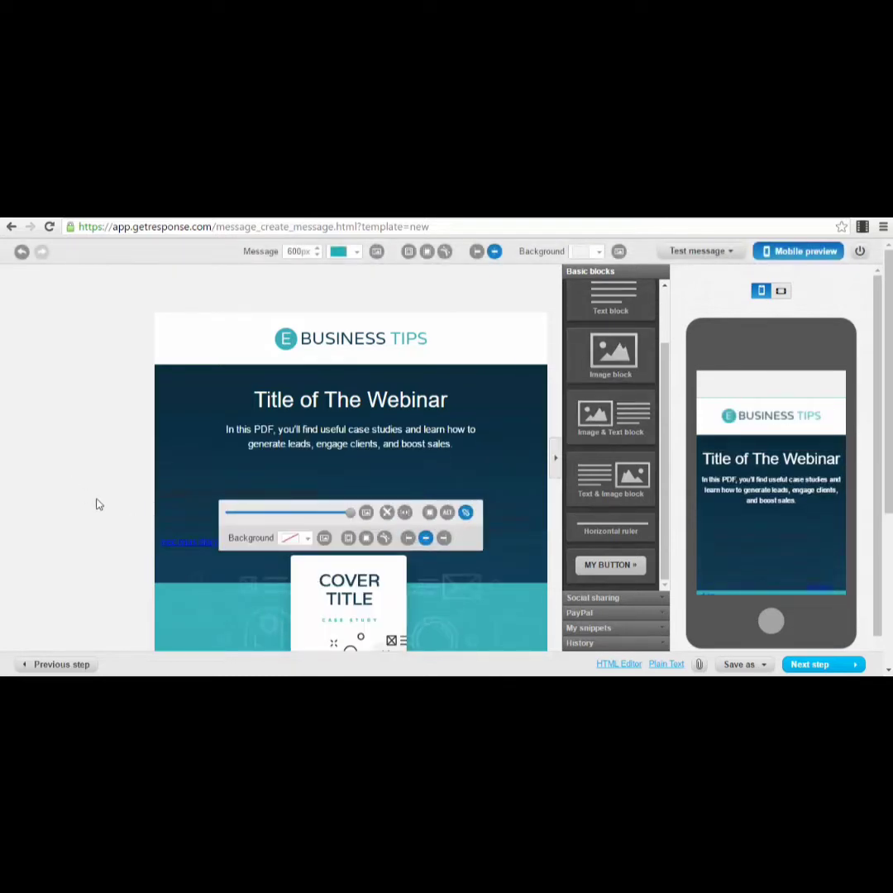
- Delete the cover image block and start editing the link text in the newly added text block
scroll(89, 496, down, 3)
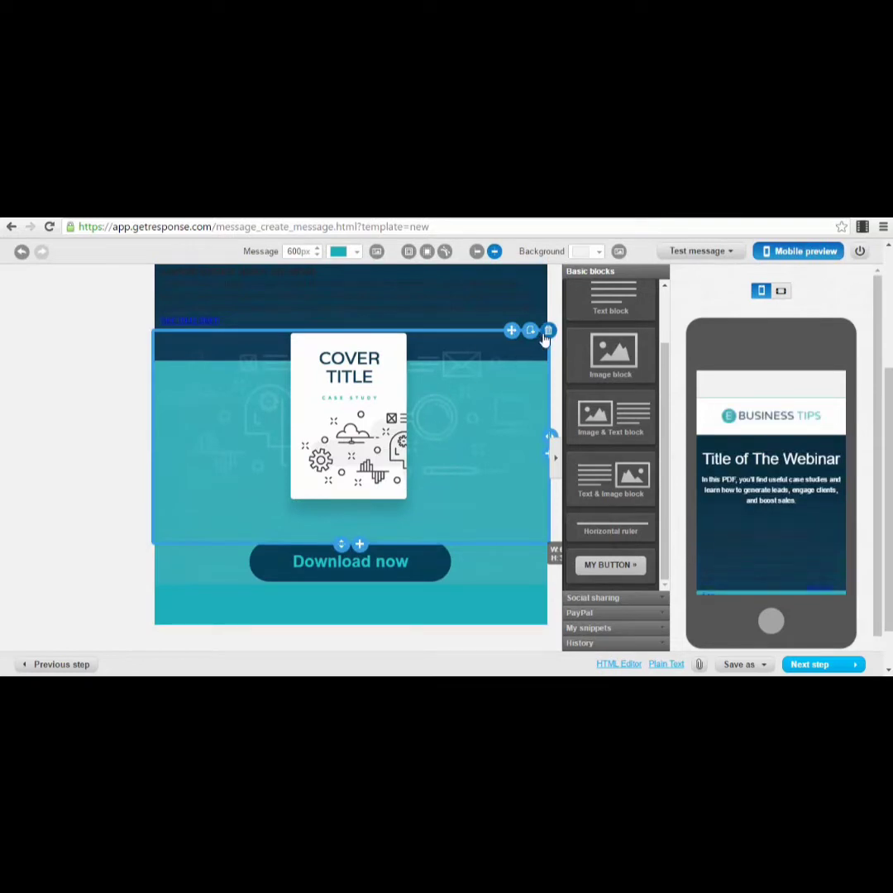
click(548, 332)
click(375, 455)
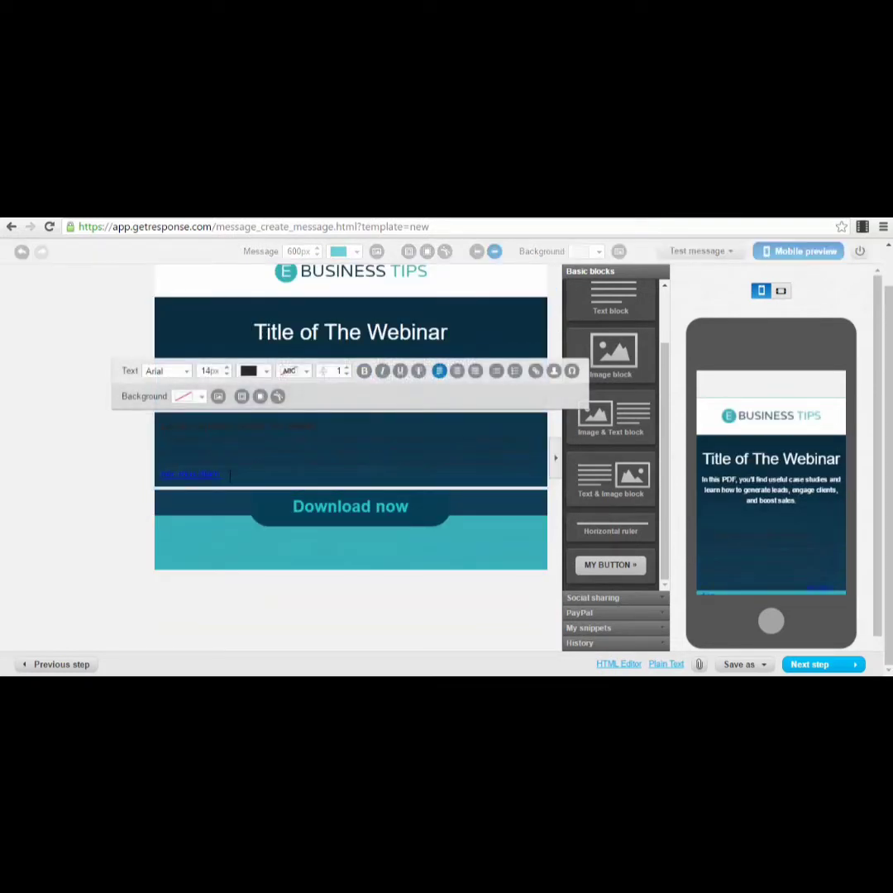
click(217, 474)
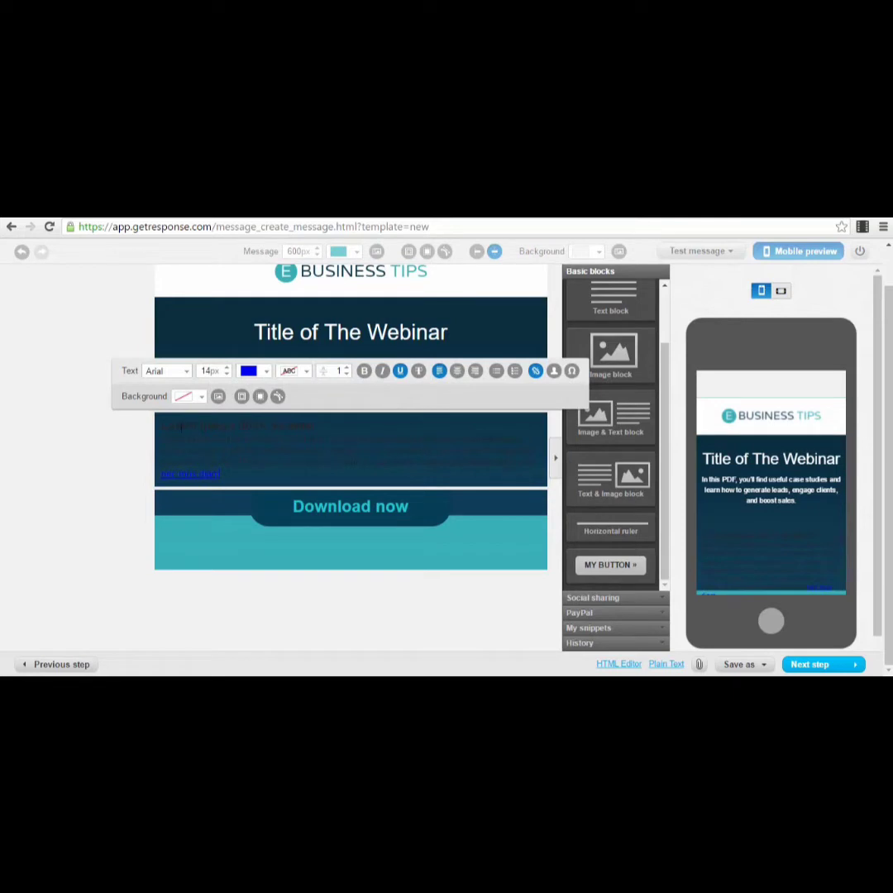
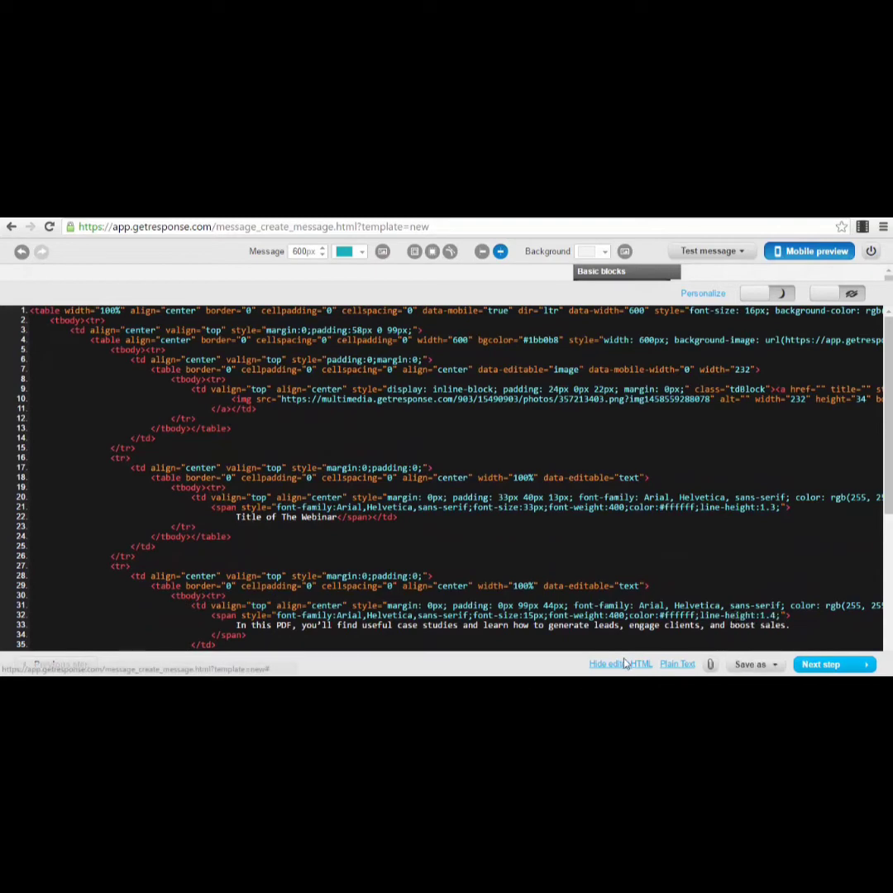
- Hide the HTML code to see the visual layout, and reopen the HTML editor, agreeing to continue
click(620, 664)
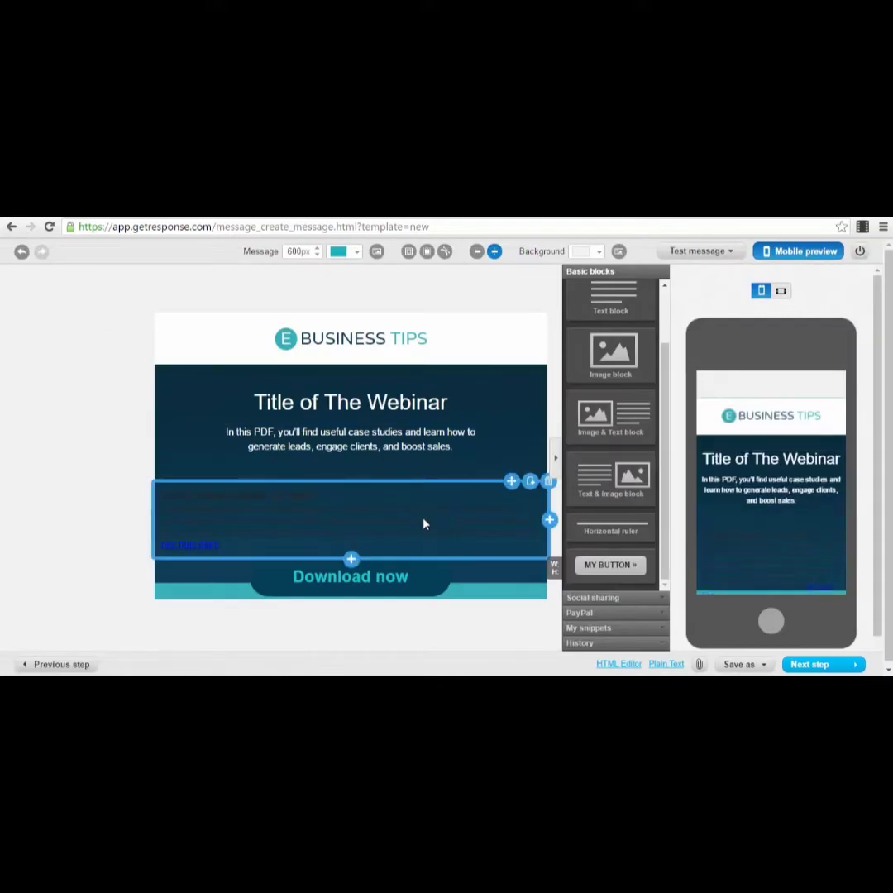
click(424, 523)
click(620, 663)
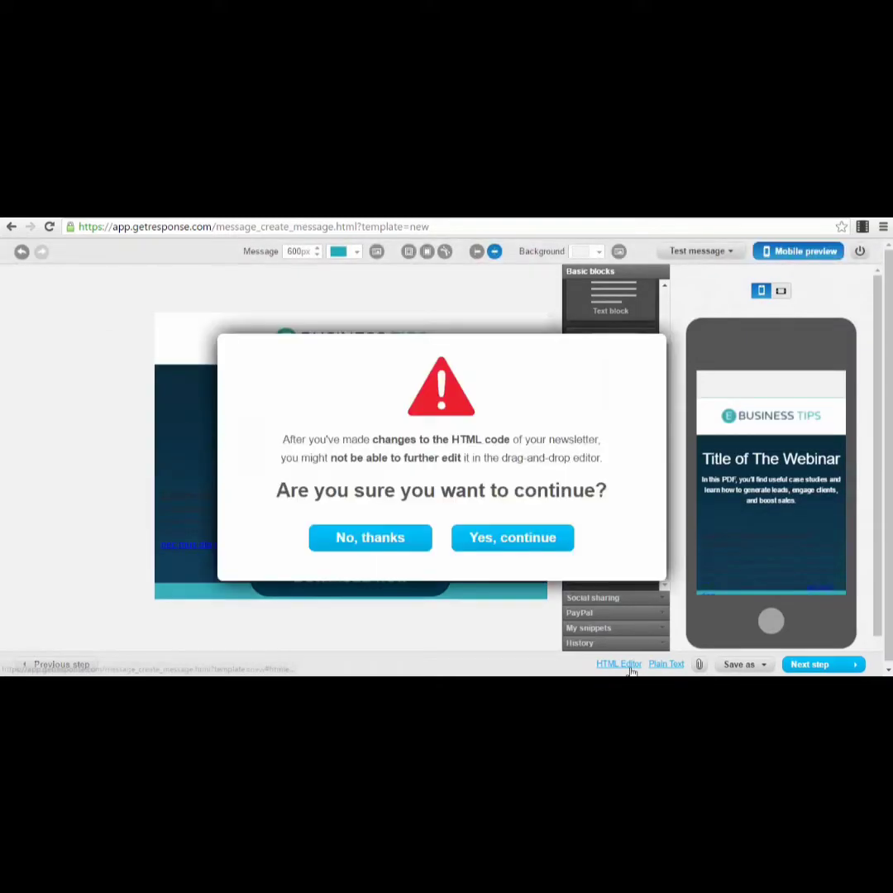
click(488, 537)
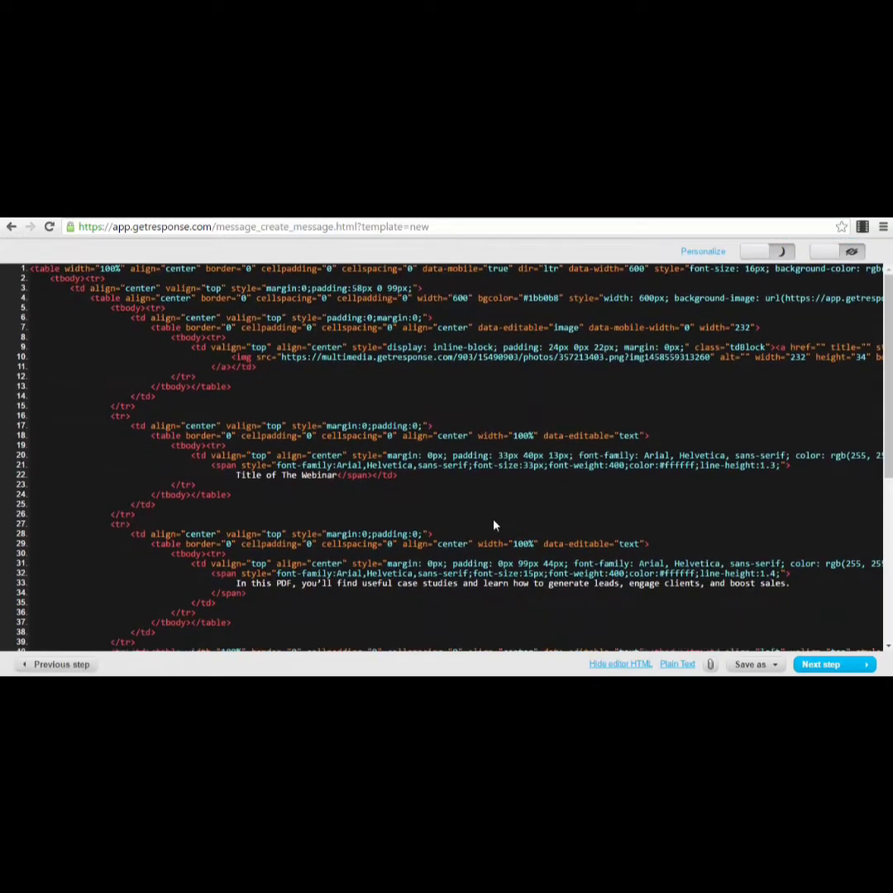
- Look through the newsletter's HTML code to its end, highlighting the markup of the download button and the added text block
scroll(495, 524, down, 3)
scroll(493, 524, down, 2)
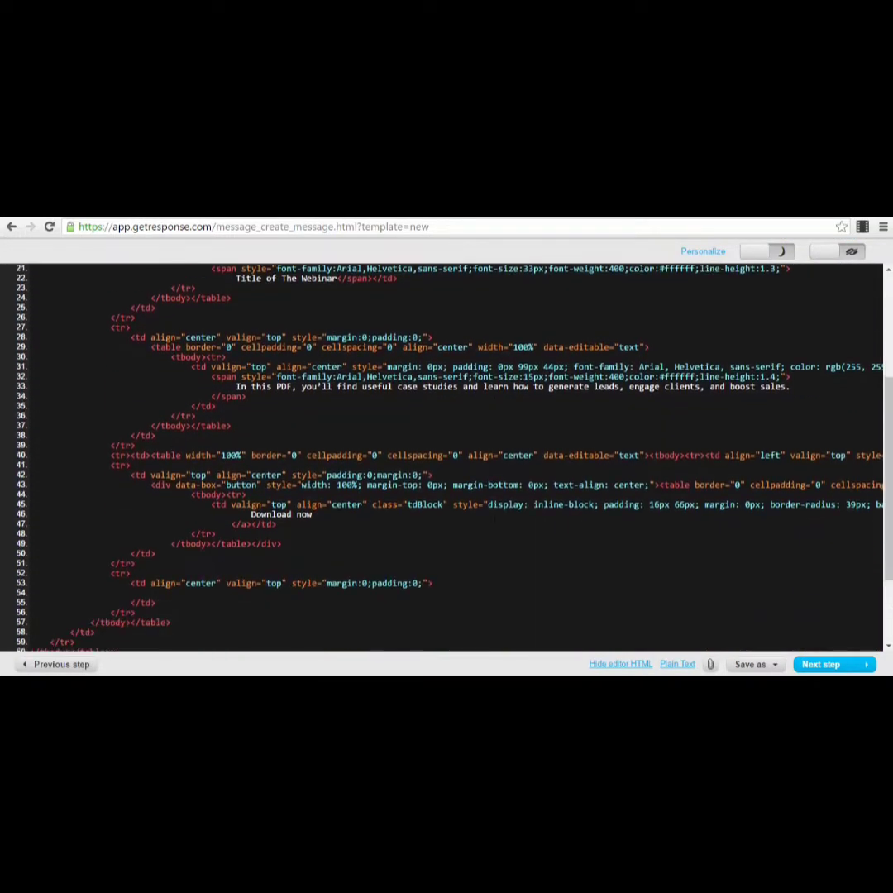
scroll(494, 524, down, 2)
scroll(493, 524, up, 1)
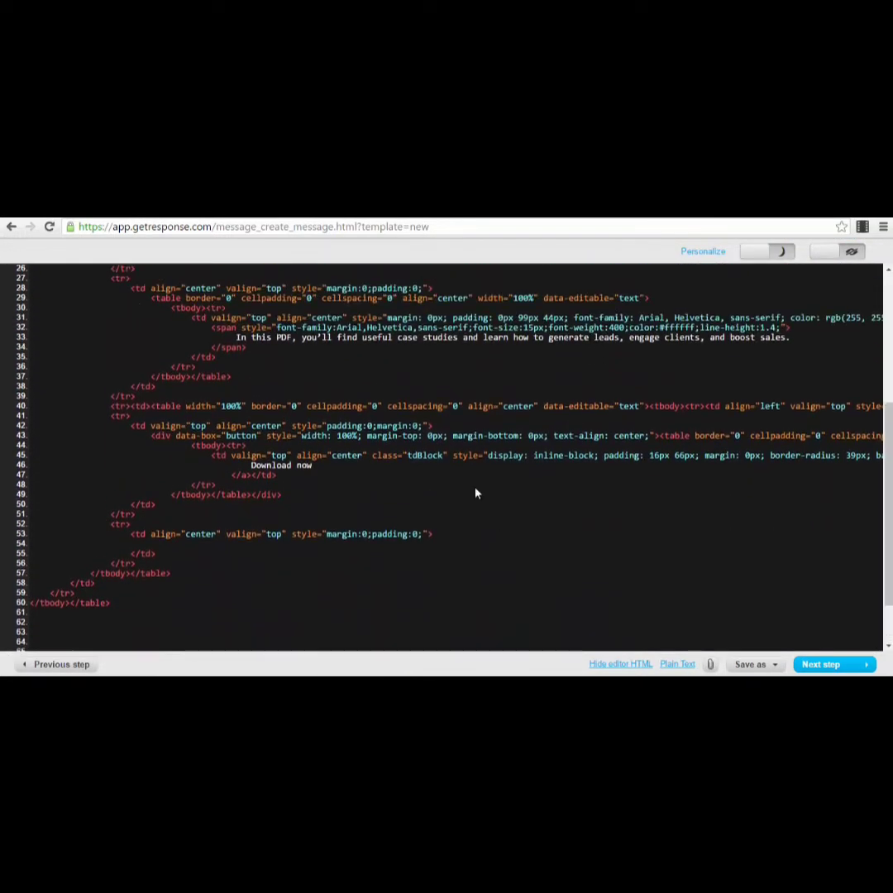
drag(247, 446, 130, 523)
click(617, 512)
drag(753, 406, 130, 416)
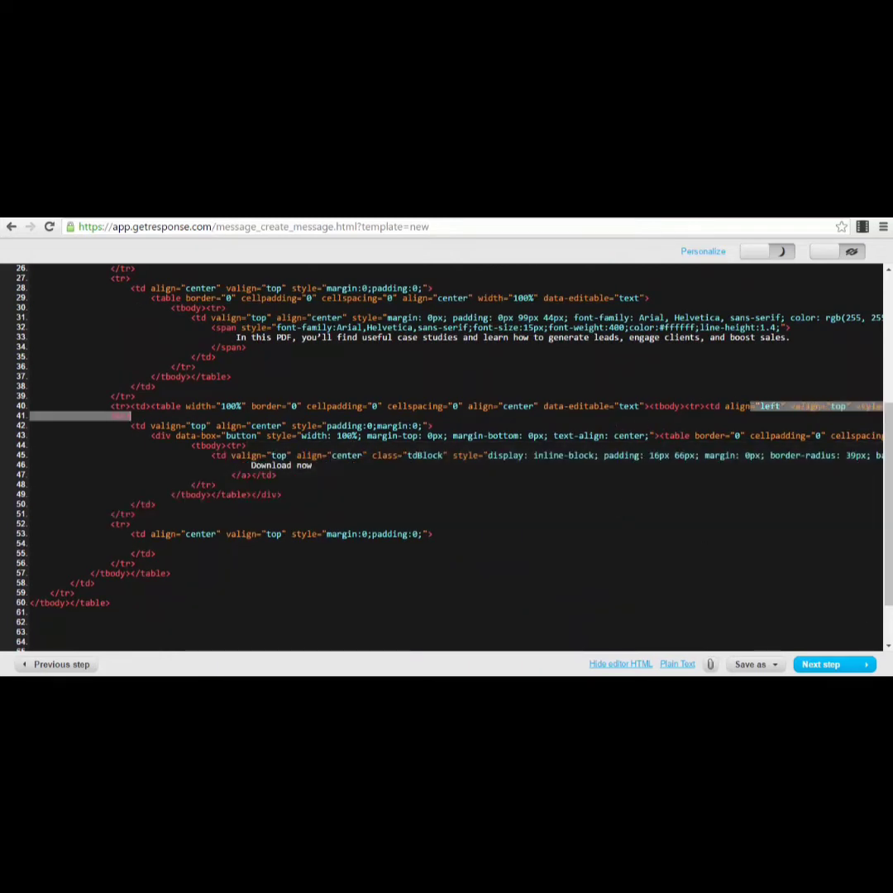
click(388, 398)
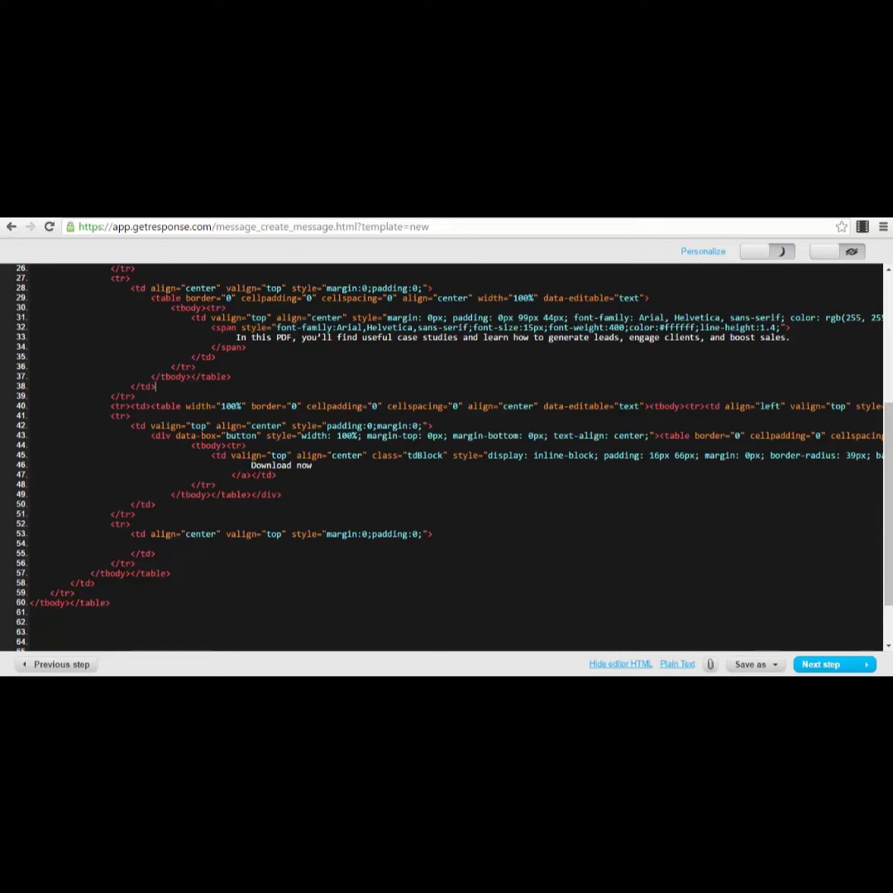
- Examine the intro sentence starting "In this PDF, you'll find useful case studies" and its surrounding markup in the HTML code
scroll(289, 496, up, 2)
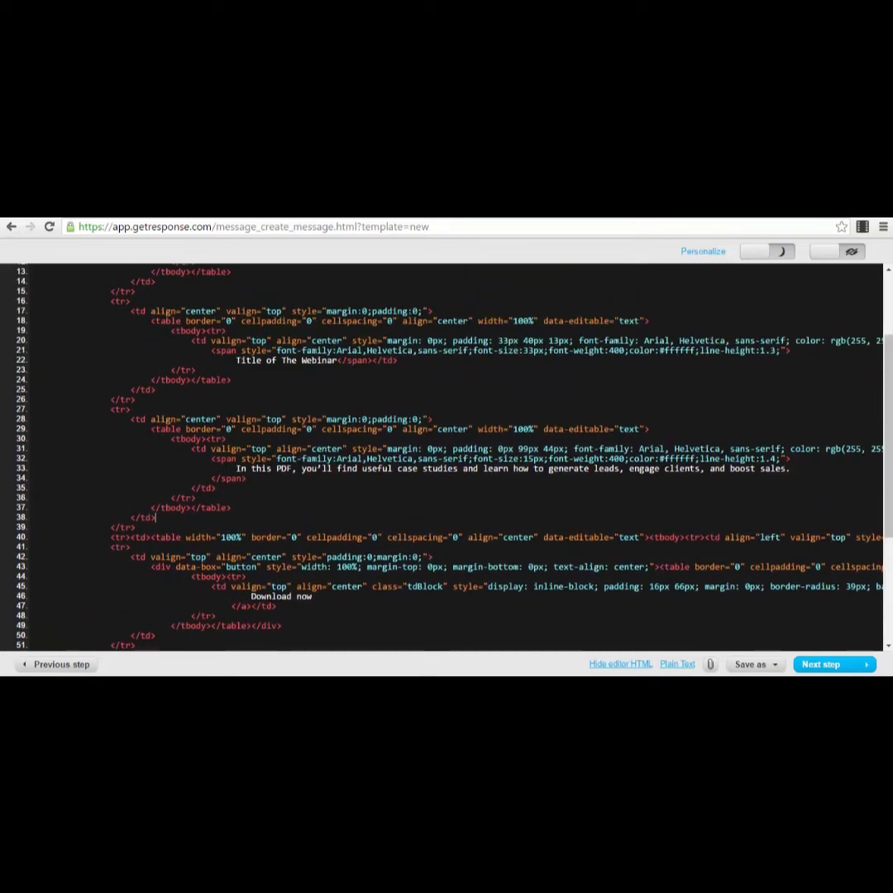
drag(234, 468, 788, 469)
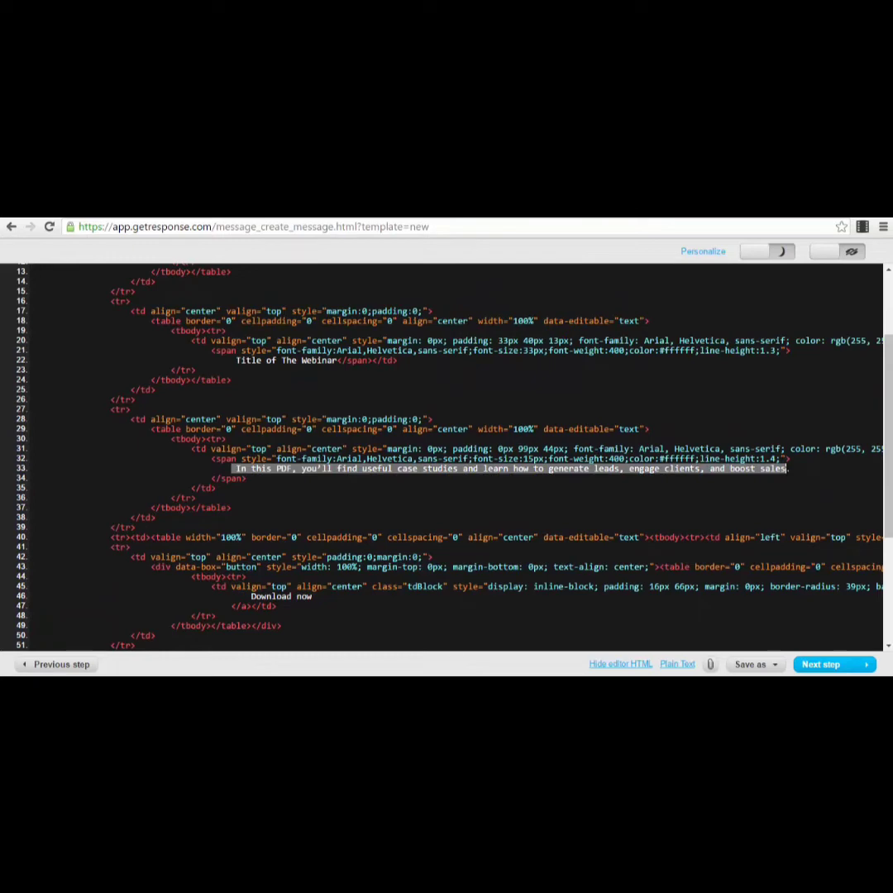
click(643, 500)
scroll(537, 479, down, 3)
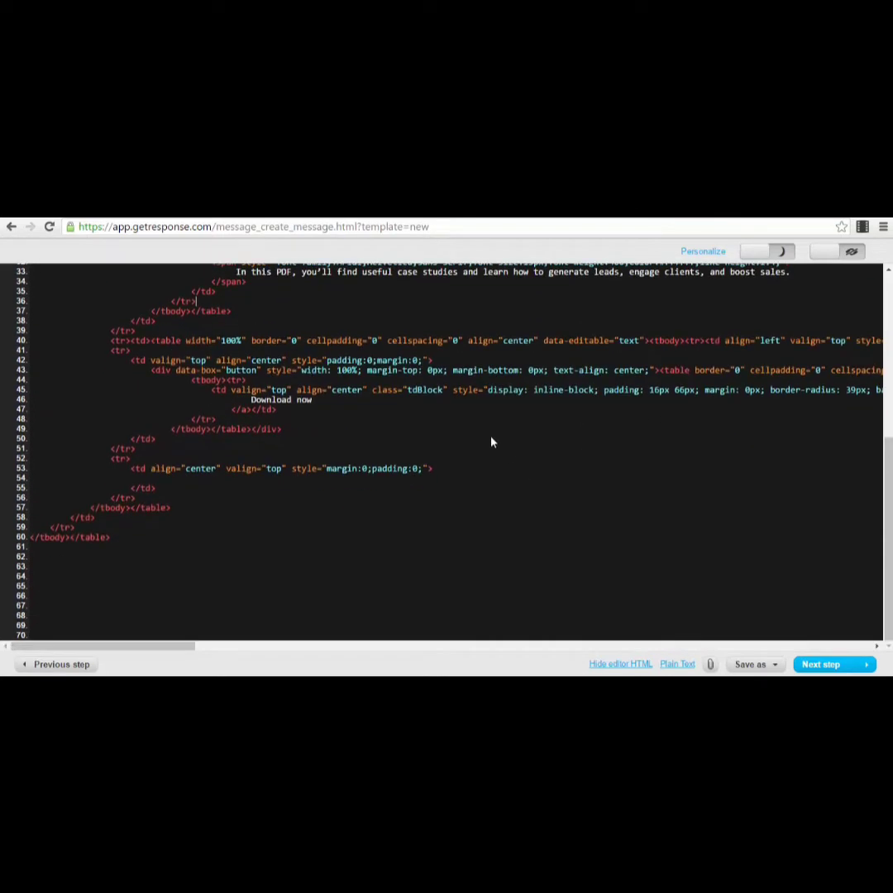
scroll(491, 442, up, 3)
drag(236, 469, 785, 469)
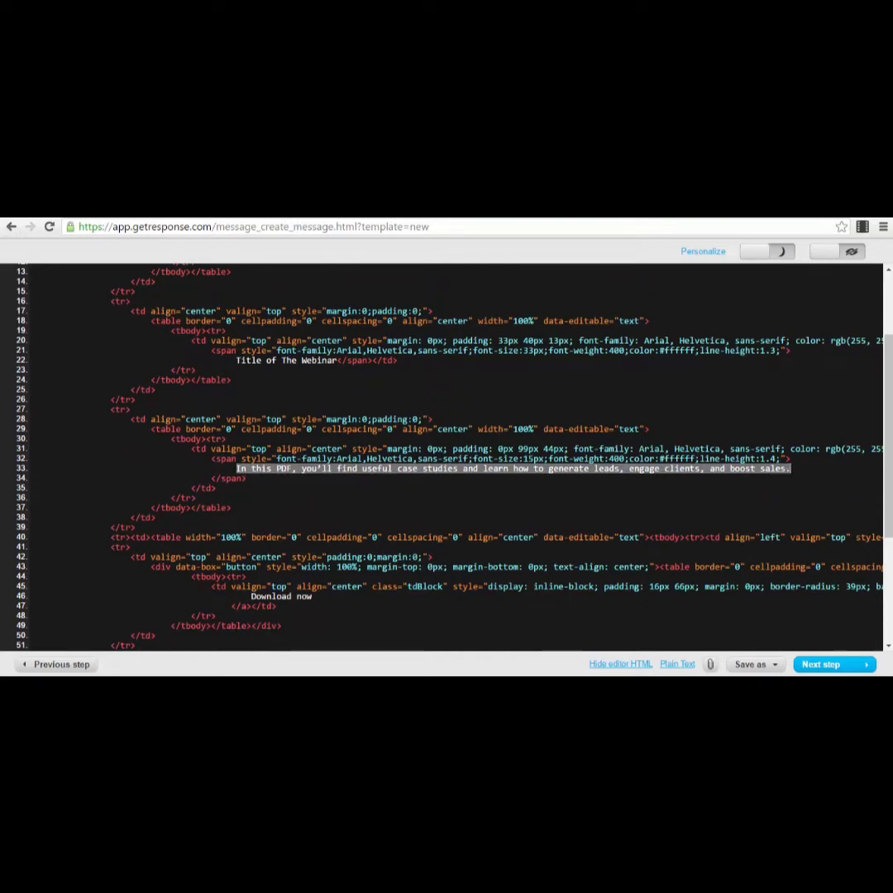
scroll(562, 537, down, 2)
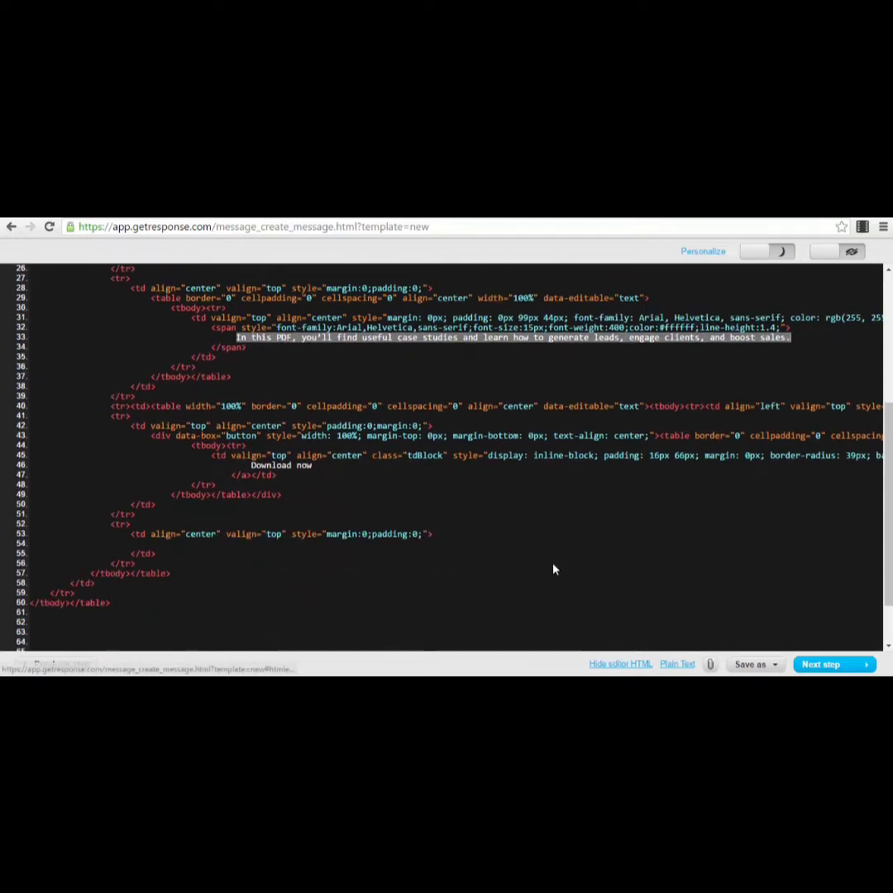
- Hide the HTML code to check the newsletter's visual layout, and open the HTML editor again, agreeing to continue
scroll(547, 588, up, 2)
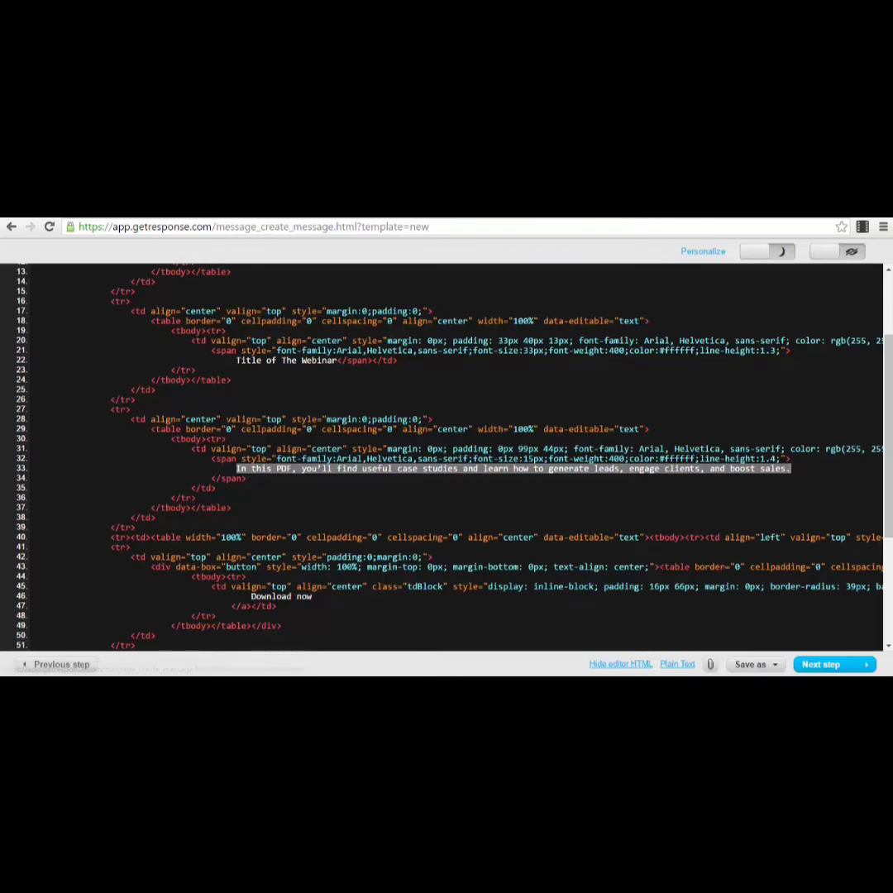
click(617, 663)
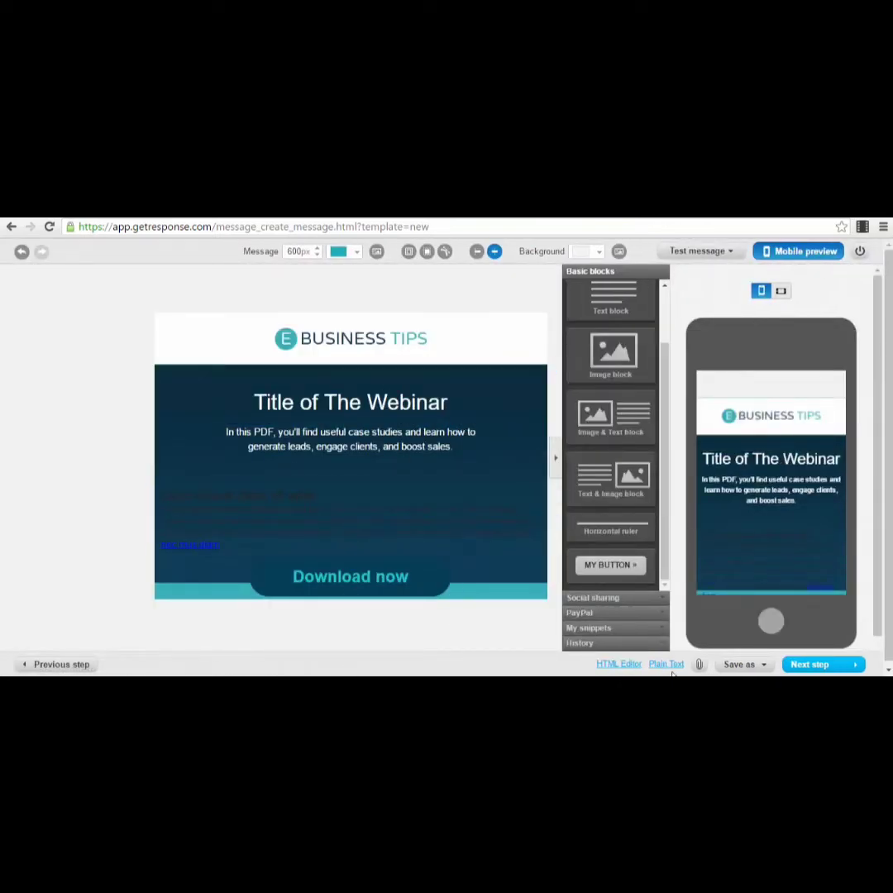
click(618, 664)
click(478, 538)
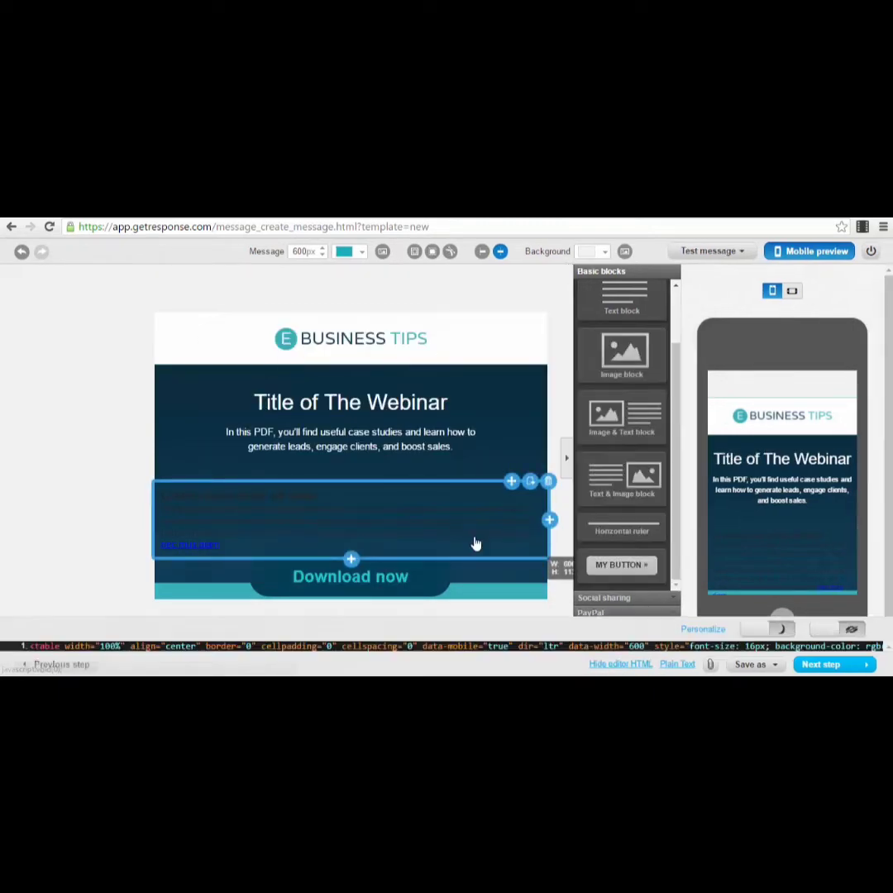
- Look through the newsletter's HTML code from the title to the closing tags, and select all of it
scroll(564, 501, down, 3)
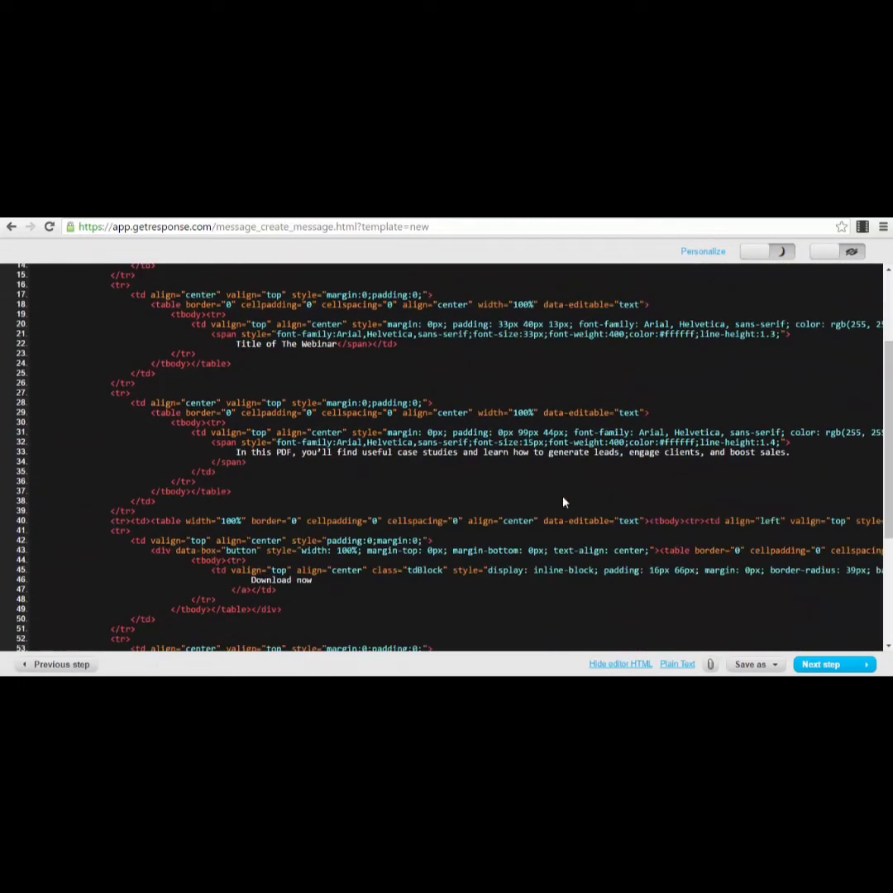
scroll(602, 453, down, 5)
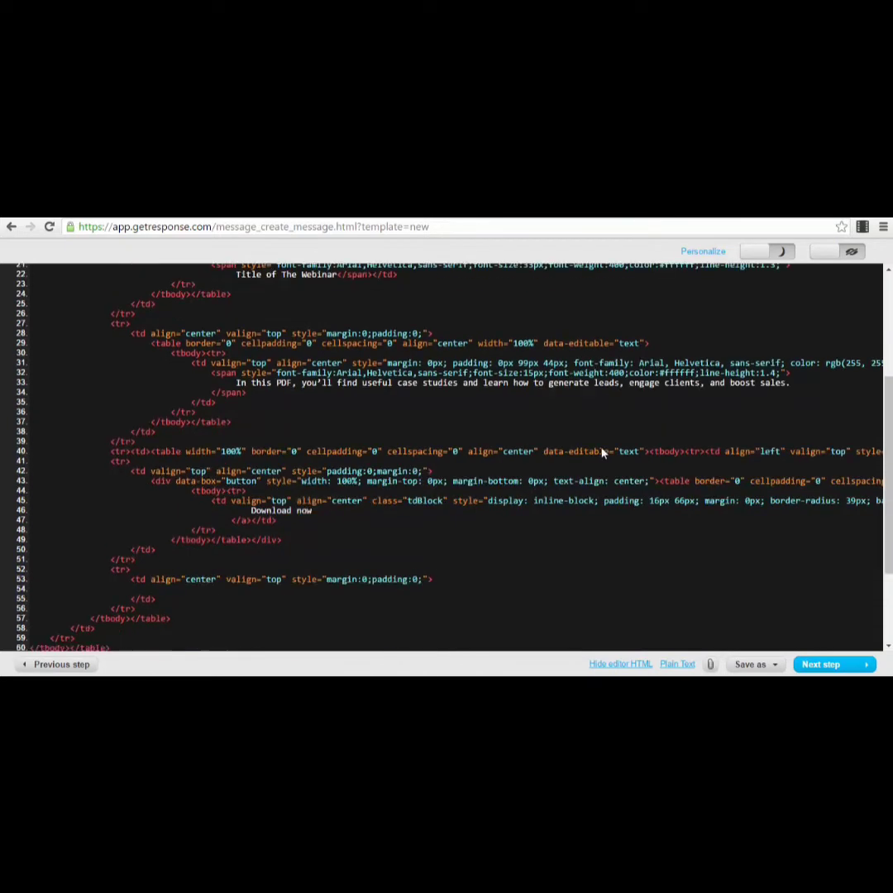
scroll(395, 491, up, 6)
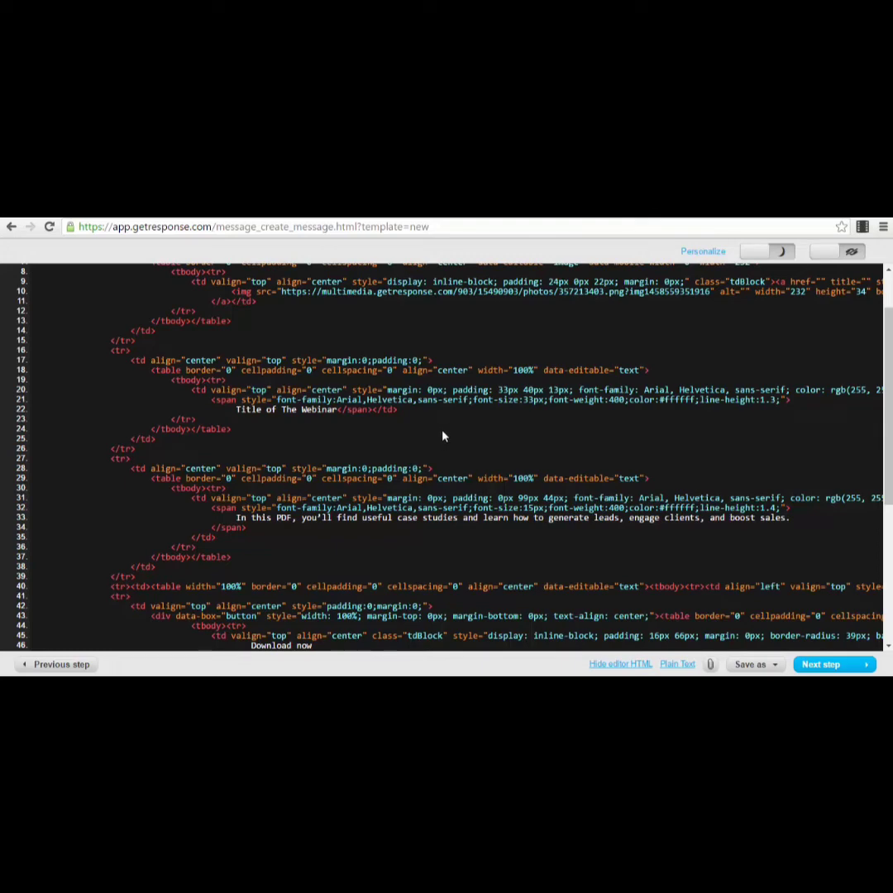
scroll(442, 435, up, 2)
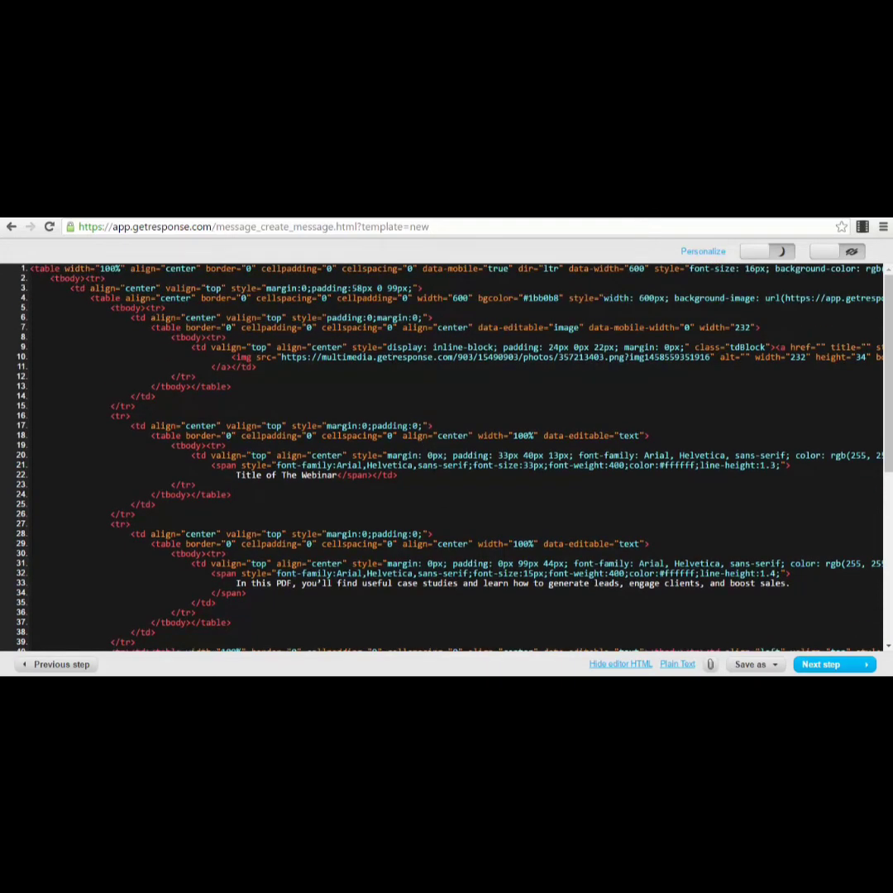
key(ctrl+a)
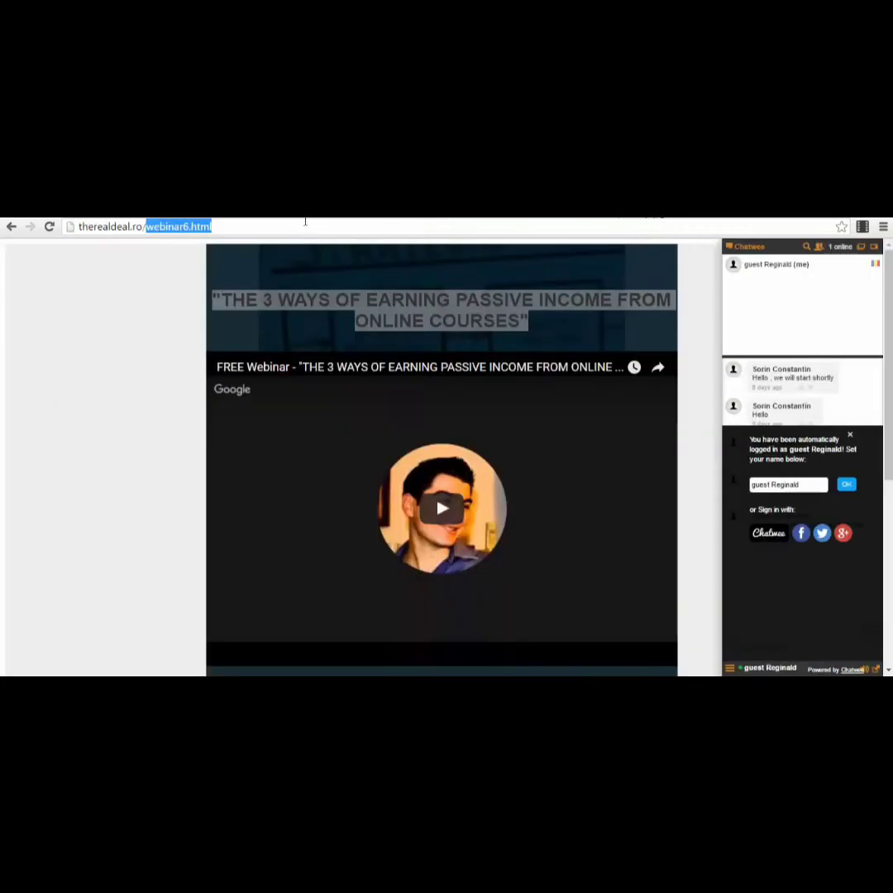
- Highlight the webinar6.html file name in the webinar page's address, and select the full address
click(141, 228)
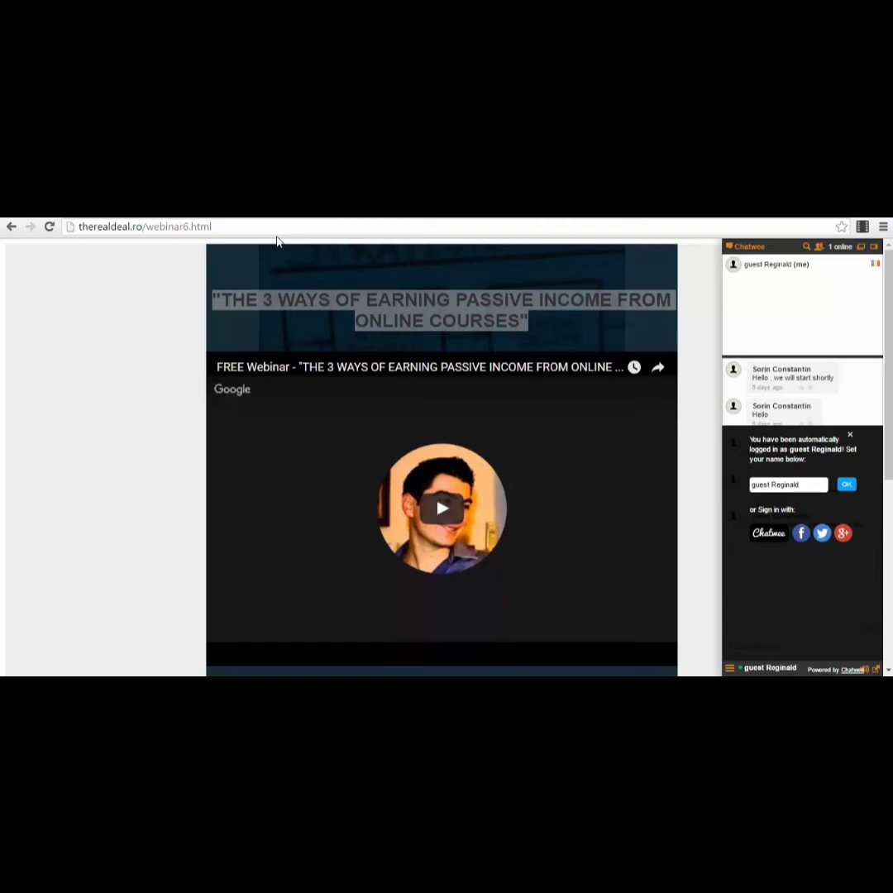
drag(219, 226, 147, 225)
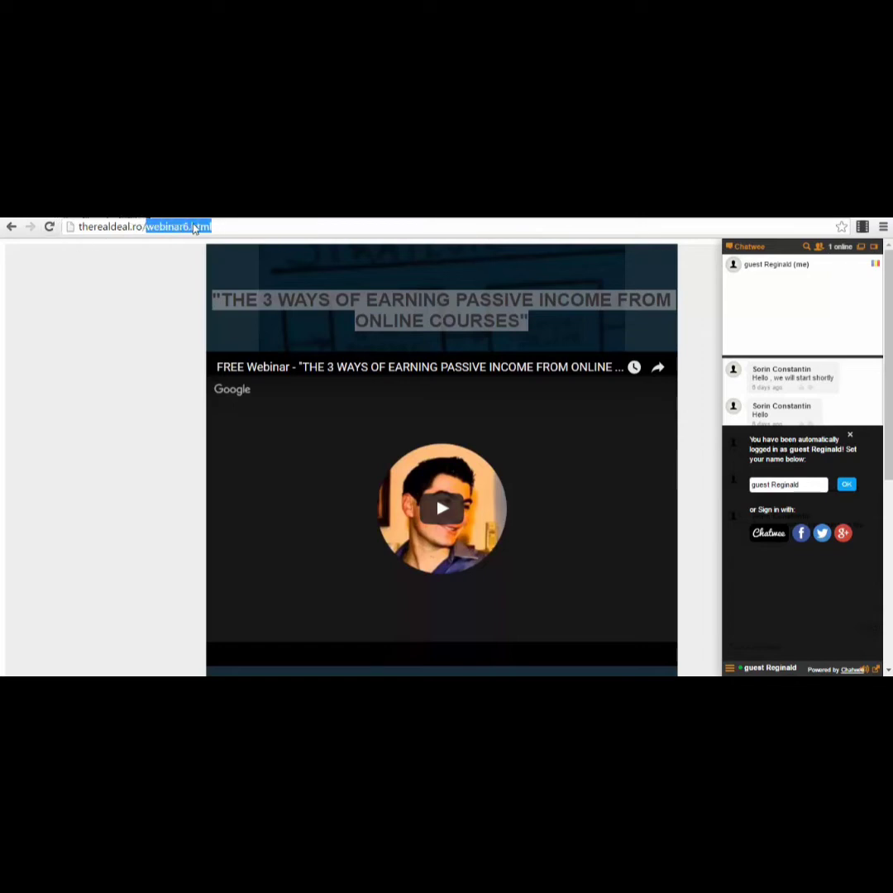
drag(219, 226, 146, 228)
click(230, 228)
key(ctrl+a)
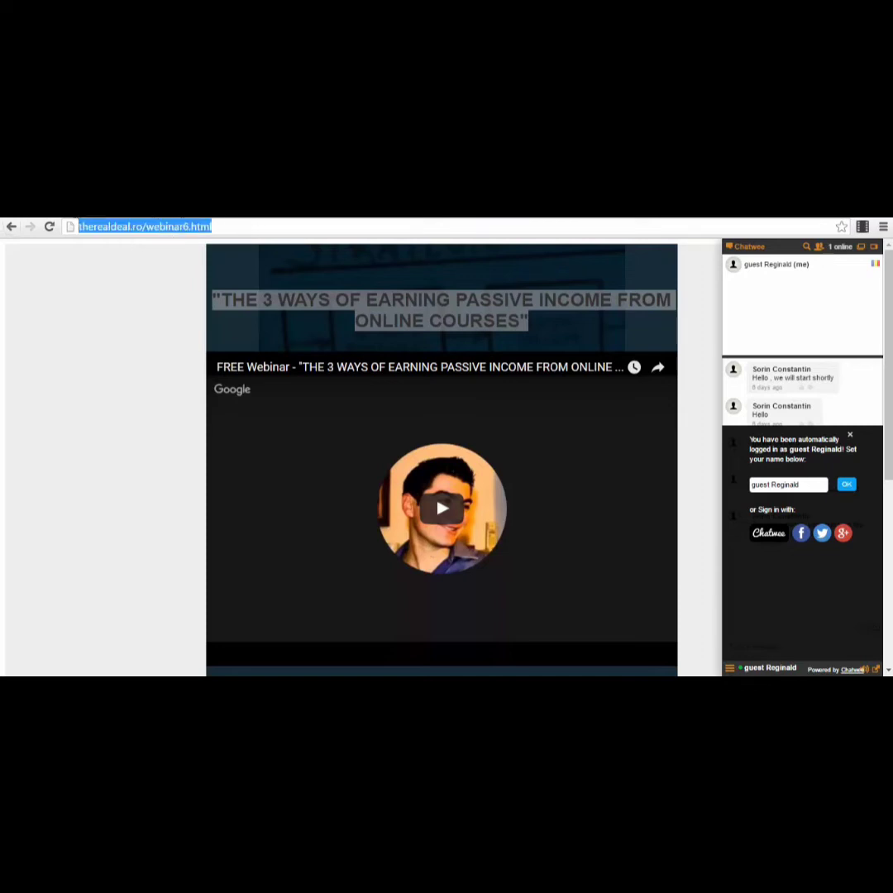
- Look over the webinar page's video, sign-up button and comments section, and return to the video
scroll(478, 275, down, 4)
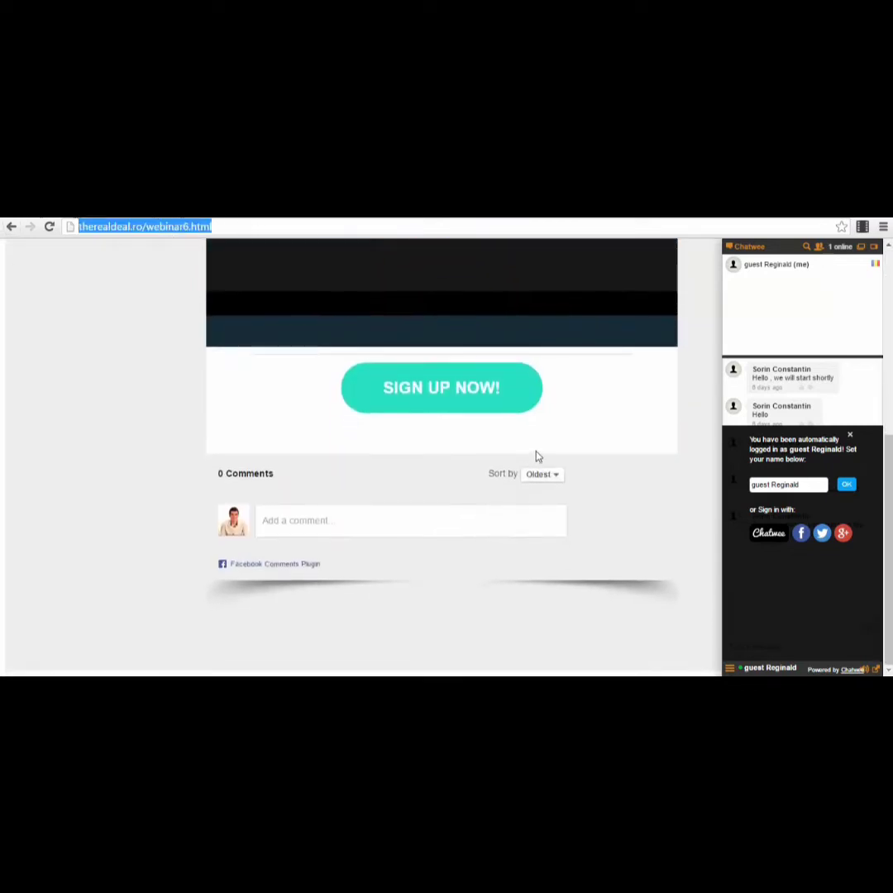
scroll(536, 456, up, 3)
key(Right)
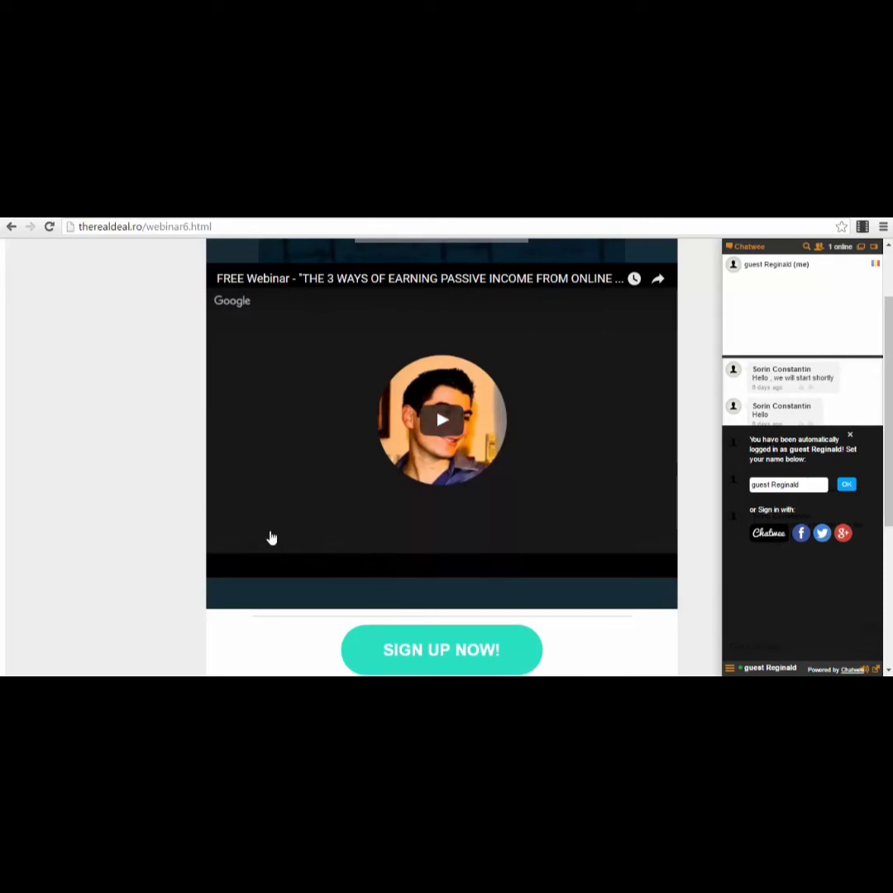
scroll(491, 376, up, 1)
scroll(491, 376, up, 1)
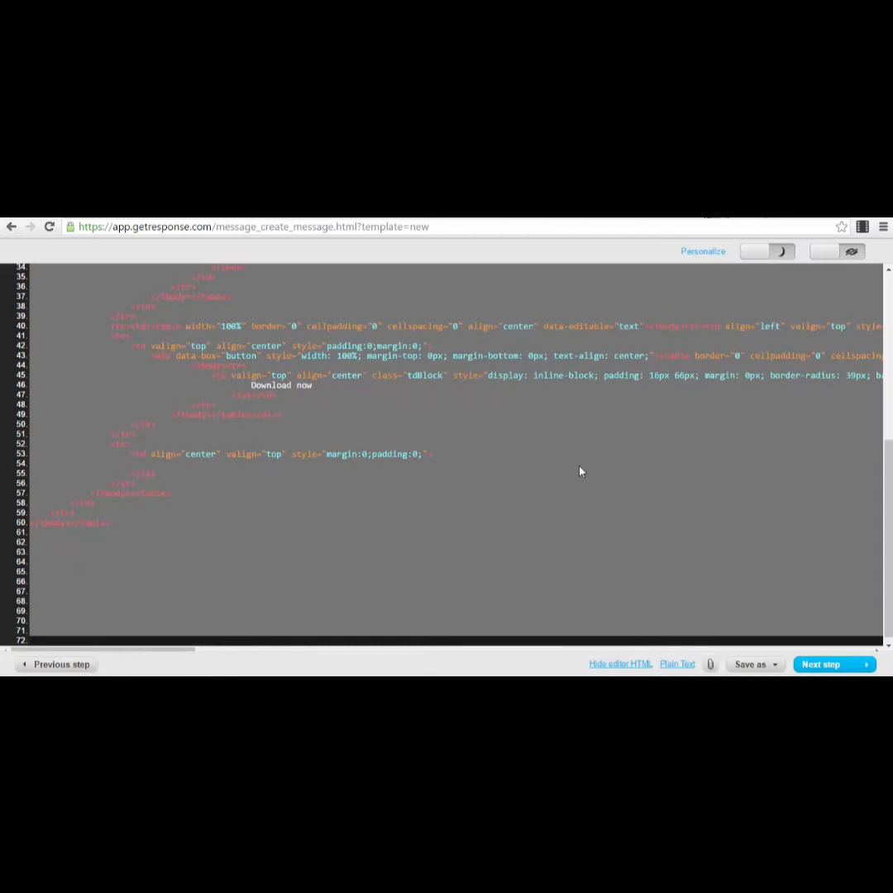
- Hide the newsletter's HTML code, go back to the template gallery, and leave the newsletter creator for the dashboard
scroll(578, 470, up, 10)
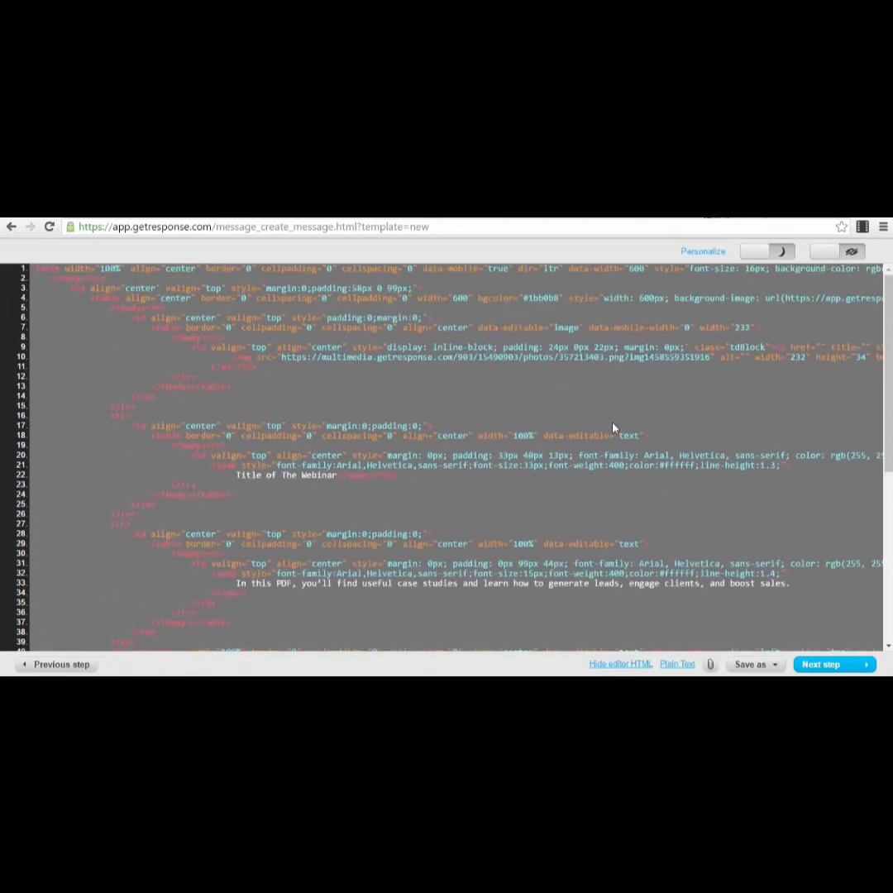
click(620, 664)
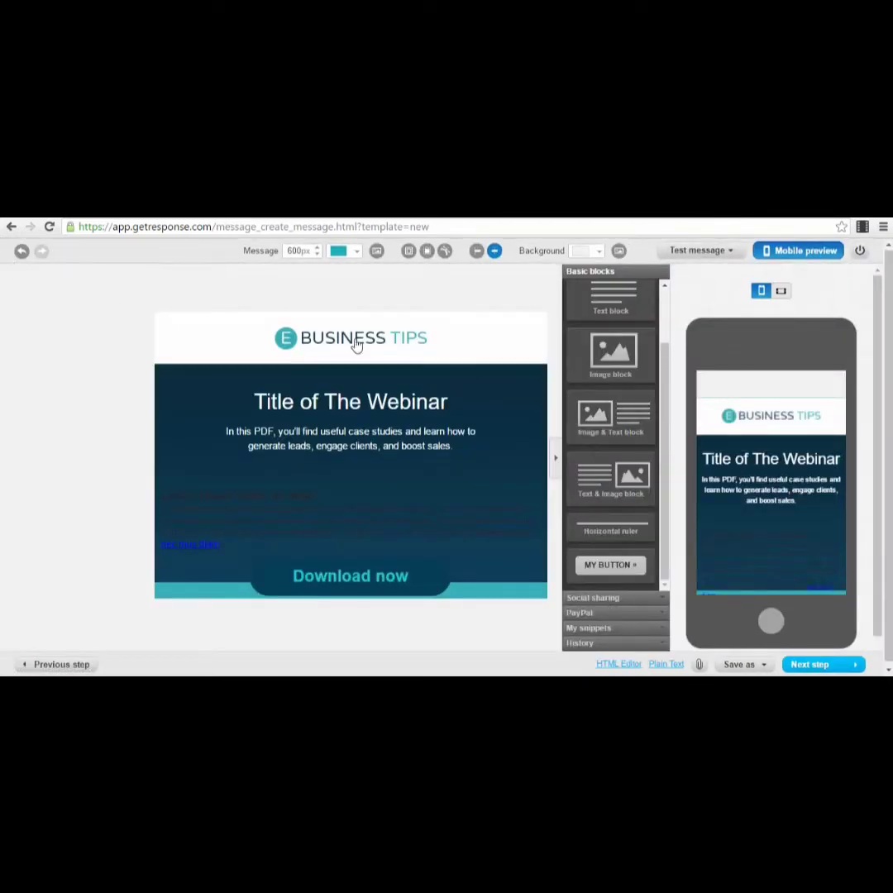
scroll(354, 343, down, 1)
click(74, 664)
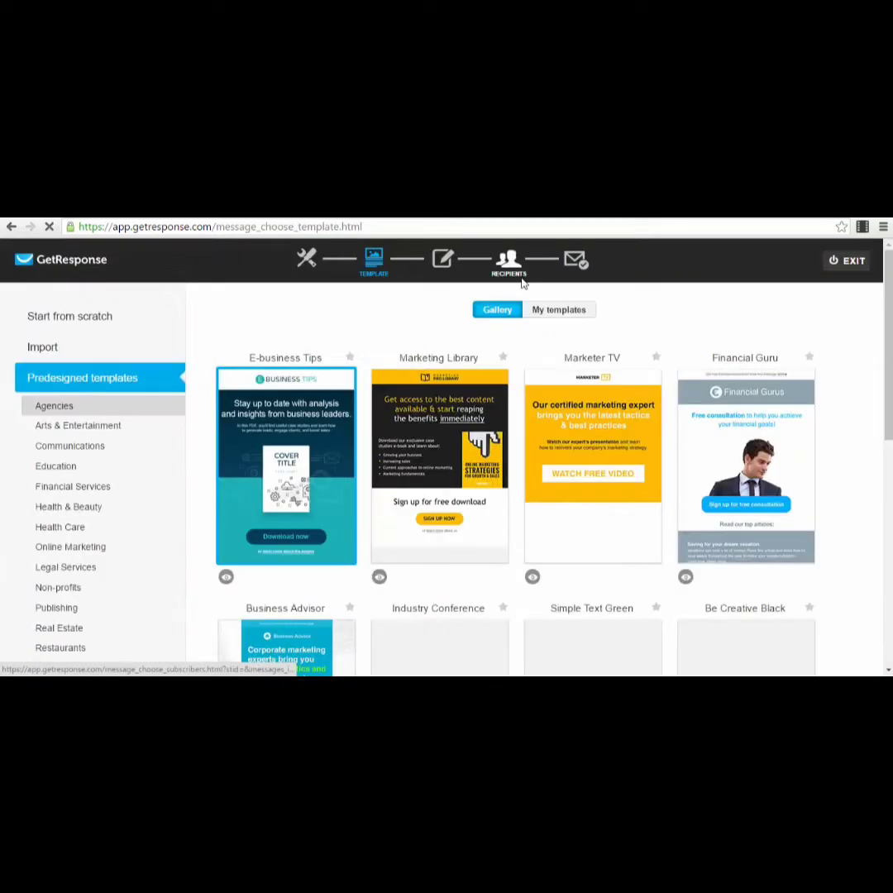
click(60, 267)
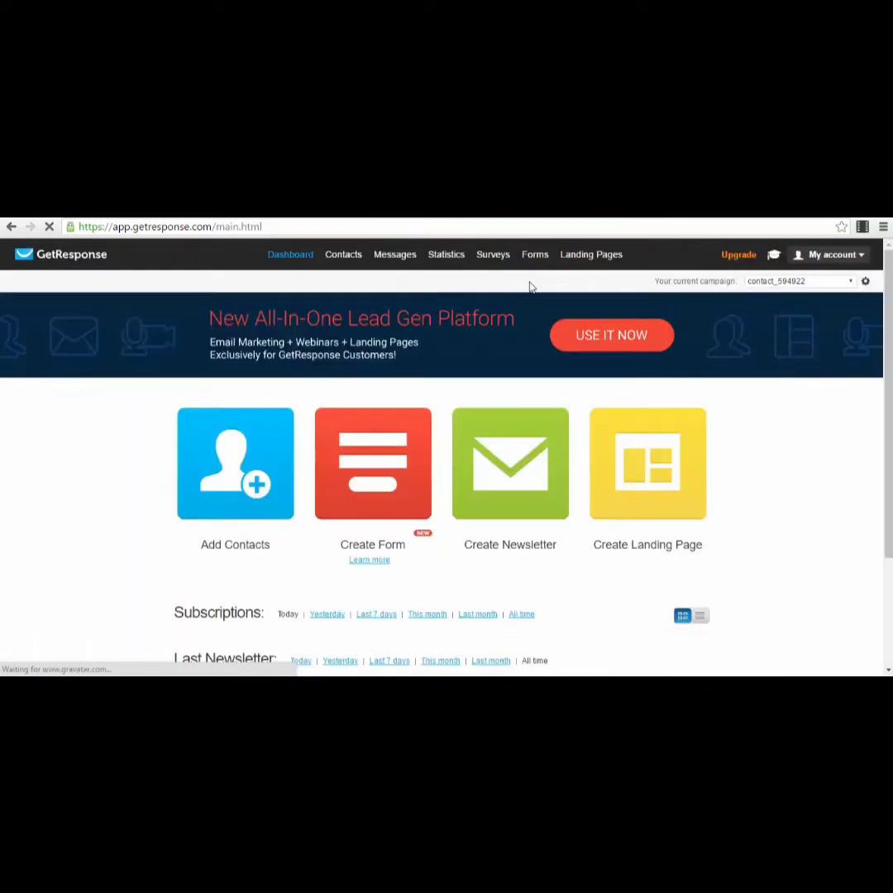
- Start a new landing page instead of restoring the autosaved one, and browse the page template gallery
mouse_move(583, 258)
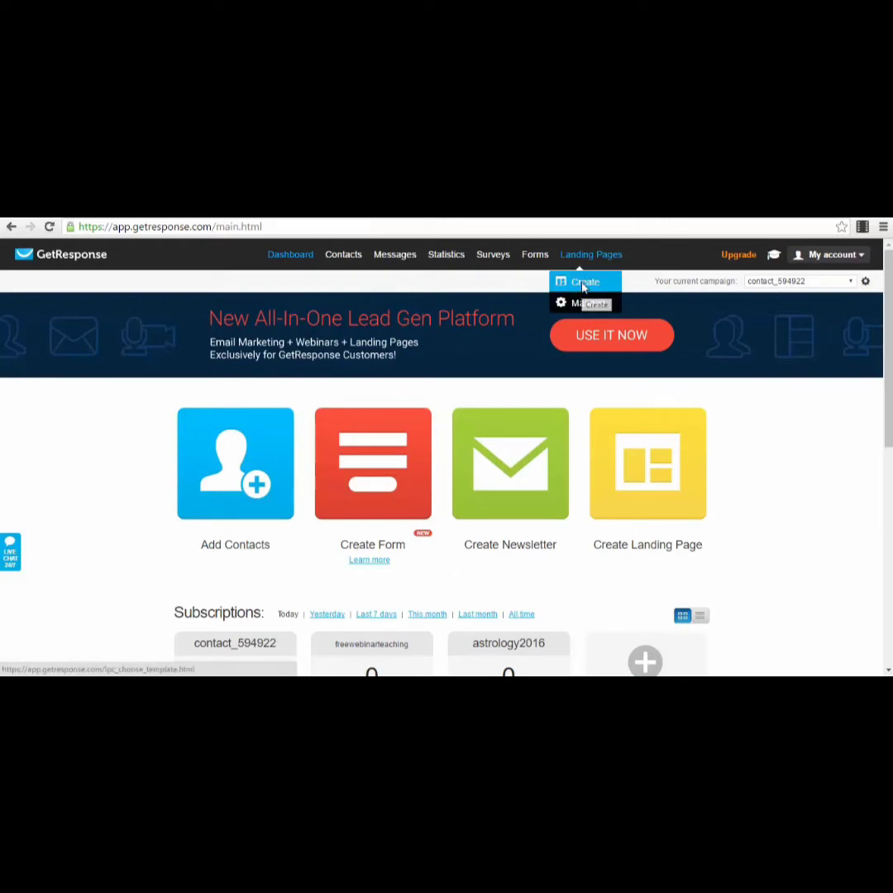
click(584, 284)
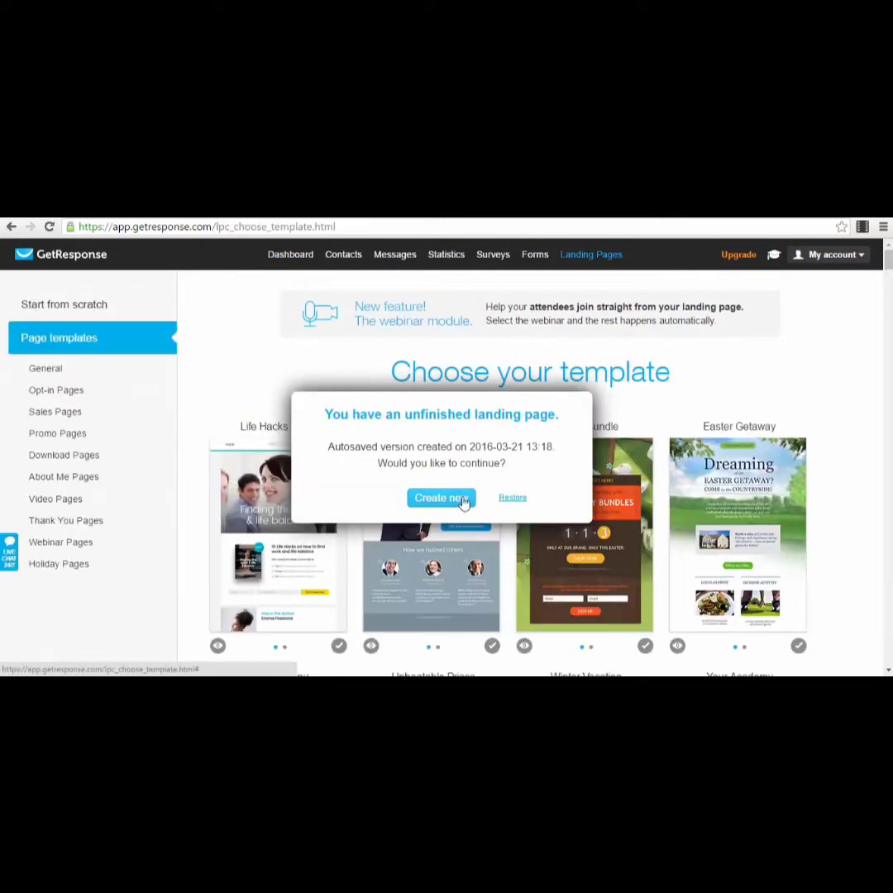
click(442, 498)
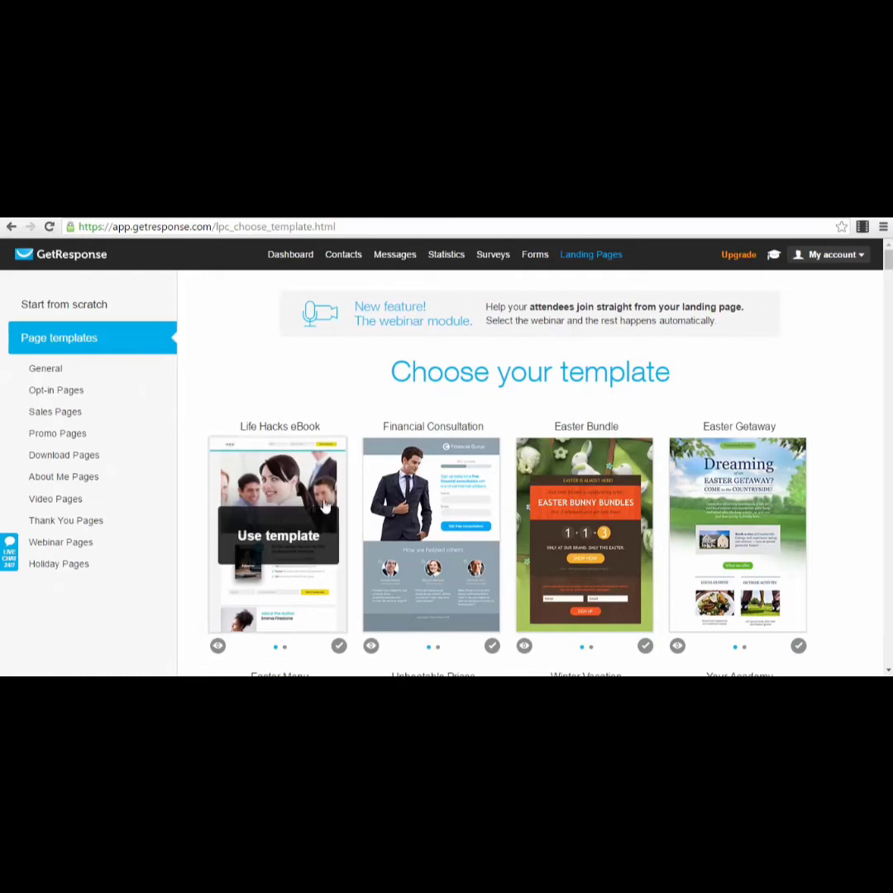
scroll(273, 529, down, 3)
scroll(231, 401, down, 7)
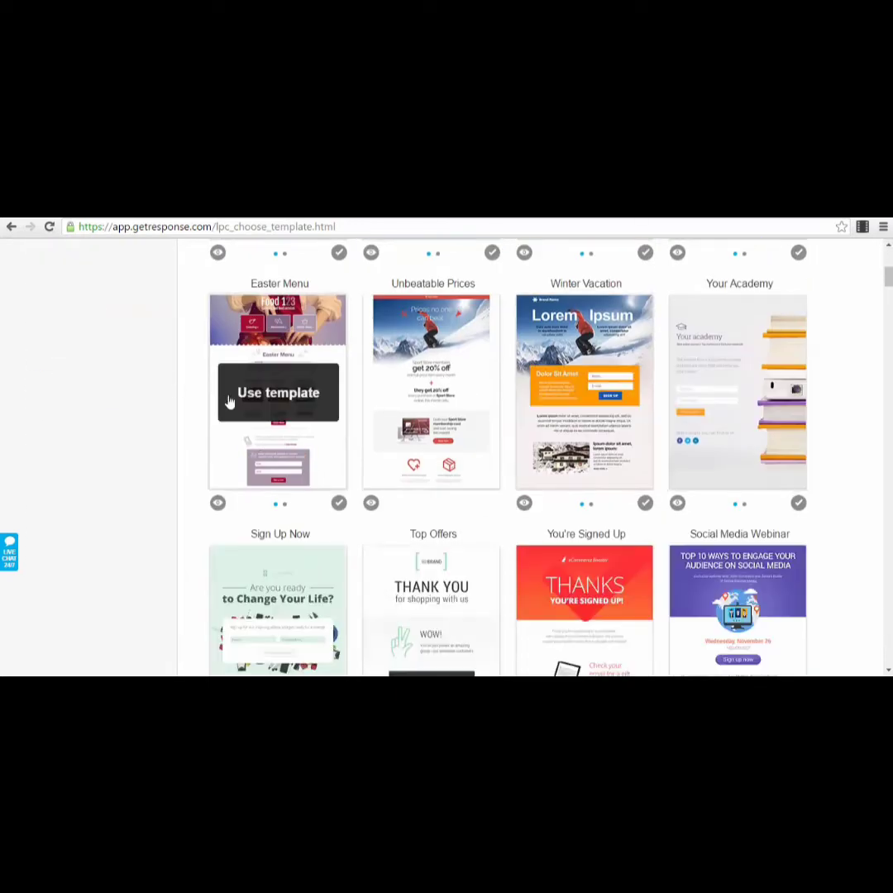
scroll(480, 578, down, 4)
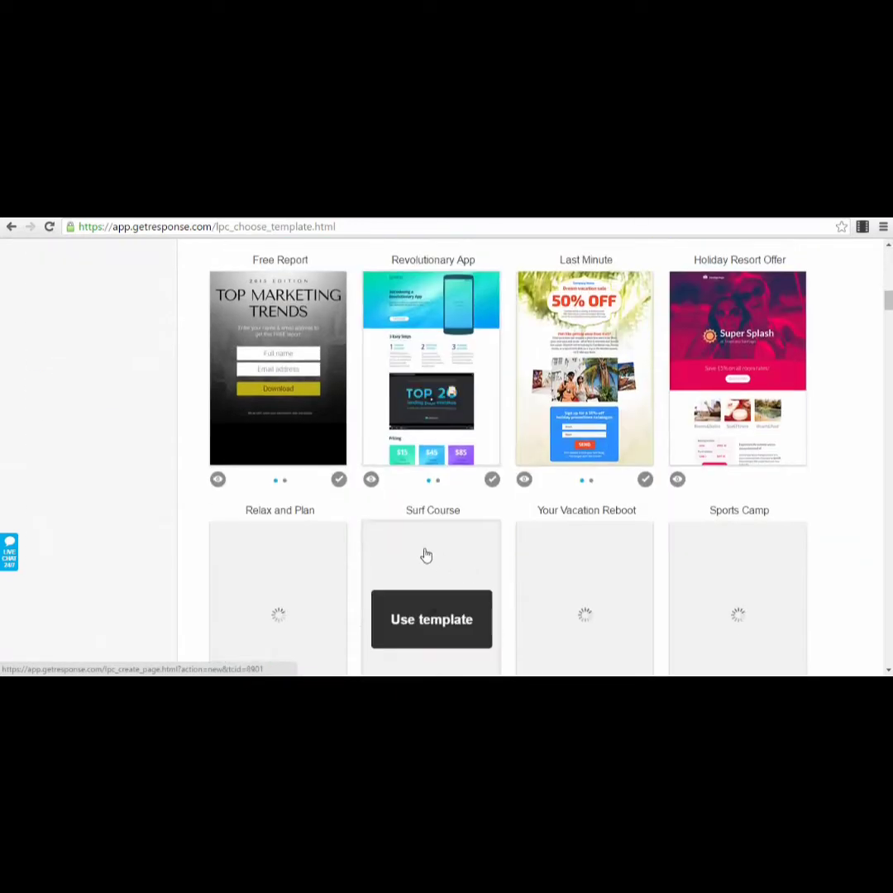
scroll(103, 360, up, 1)
scroll(98, 380, up, 12)
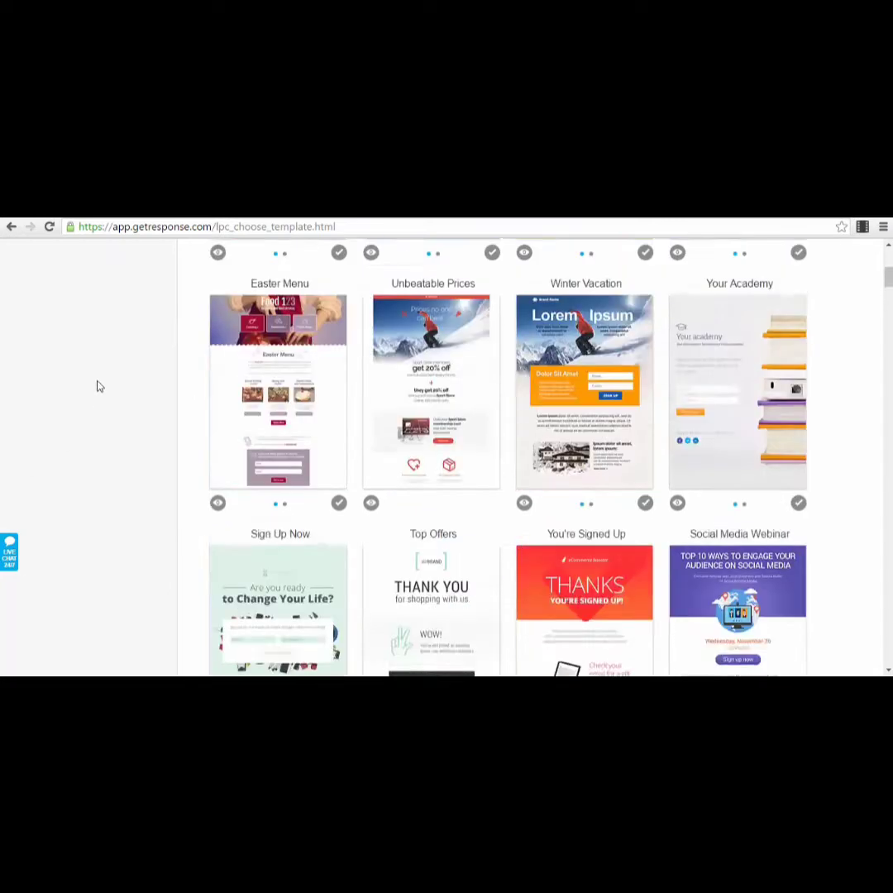
- Show the Sales Pages templates and look through the whole category
click(64, 413)
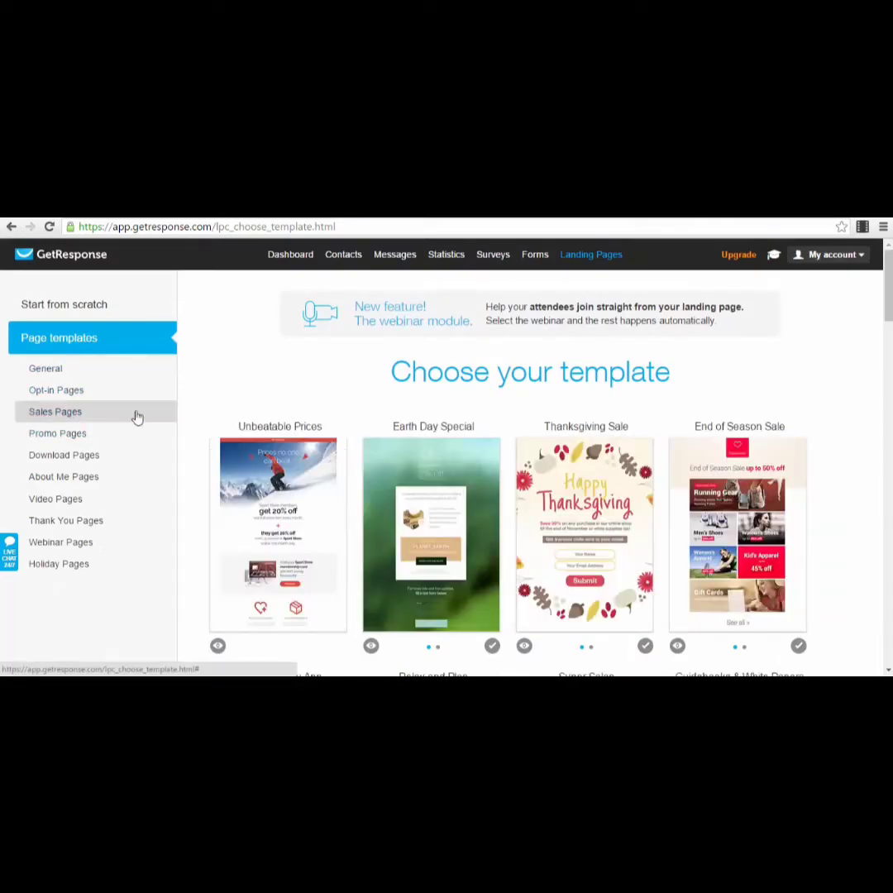
scroll(277, 414, down, 5)
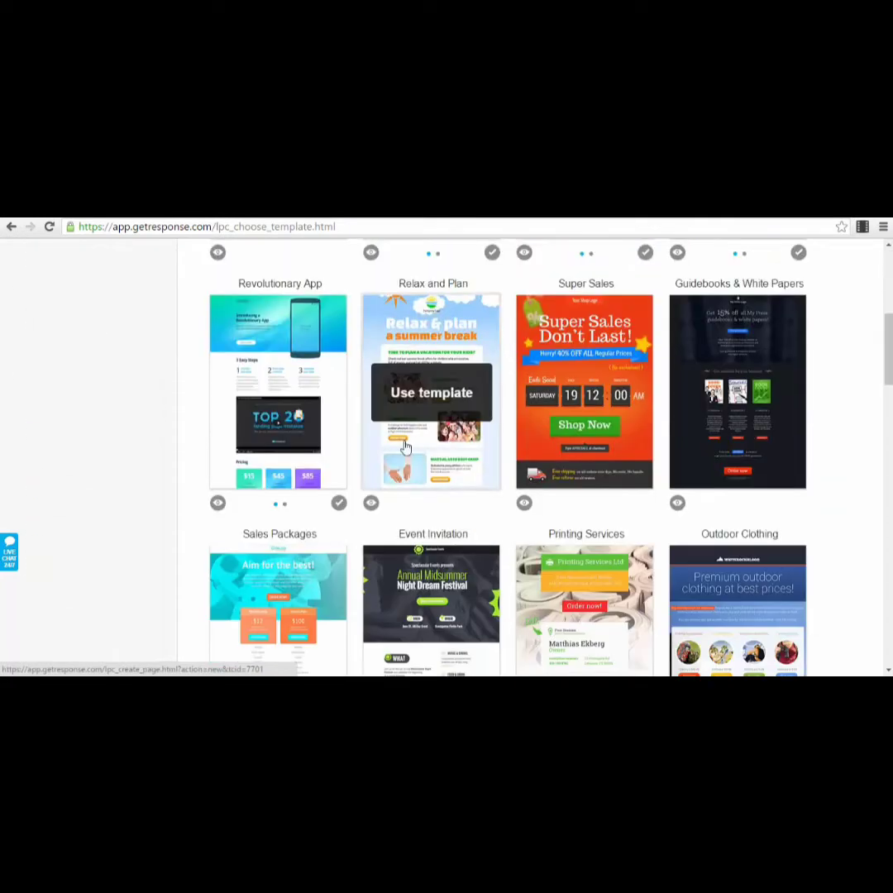
scroll(421, 414, down, 2)
scroll(403, 450, up, 2)
scroll(378, 518, up, 3)
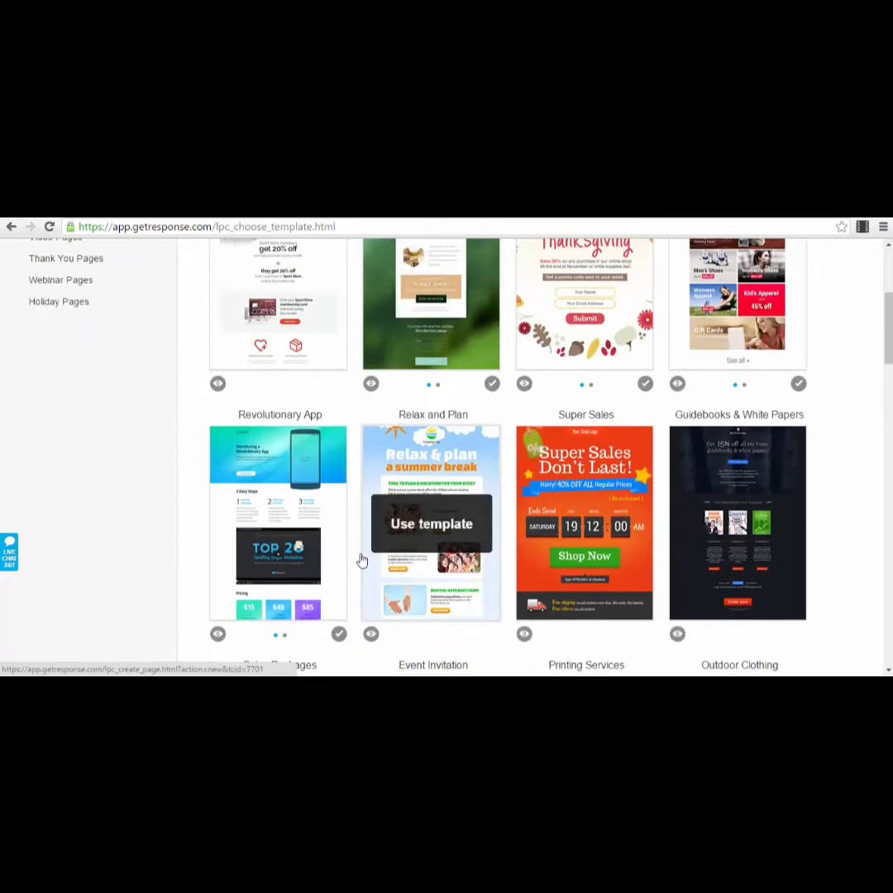
scroll(291, 564, down, 9)
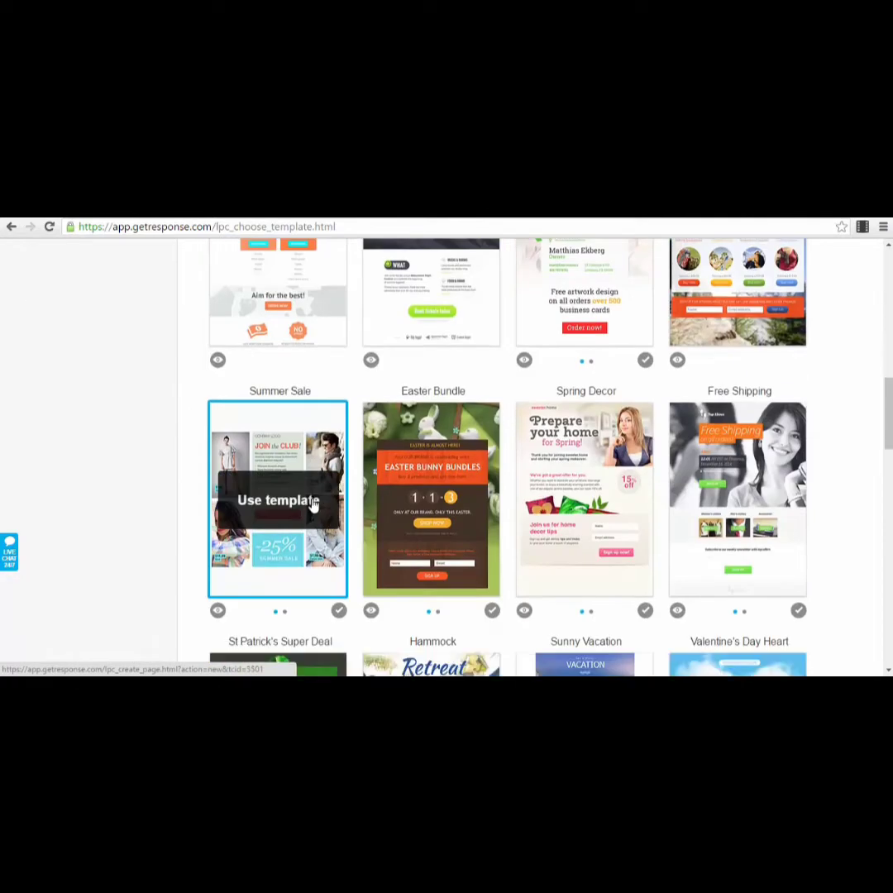
scroll(313, 502, down, 10)
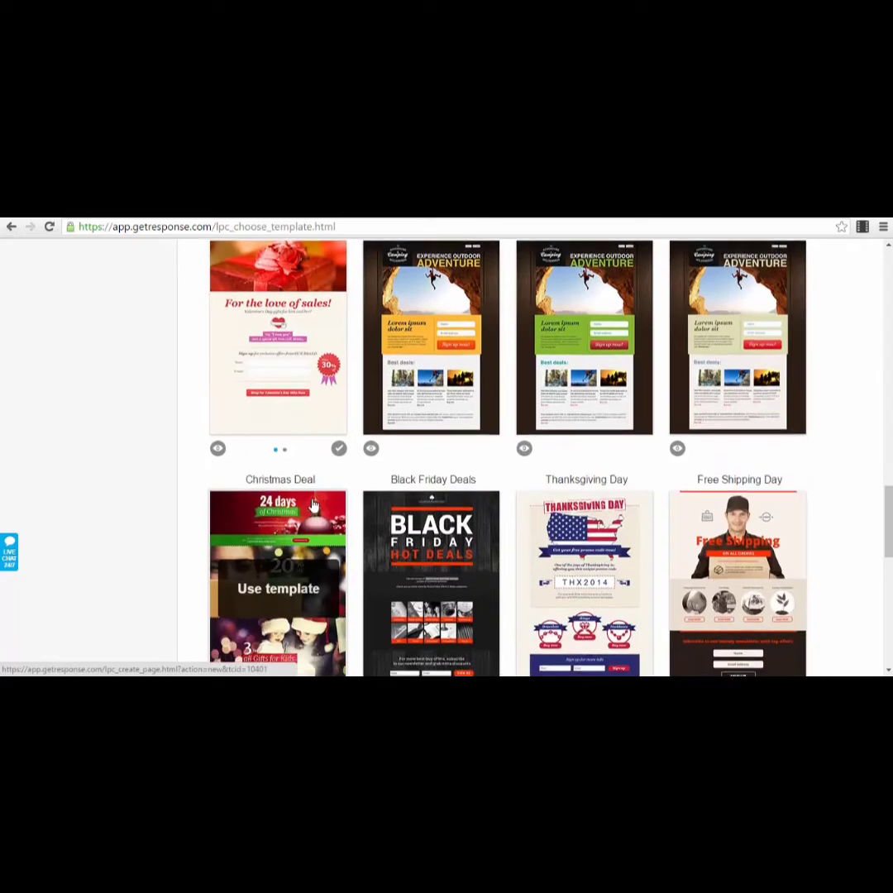
scroll(526, 520, down, 3)
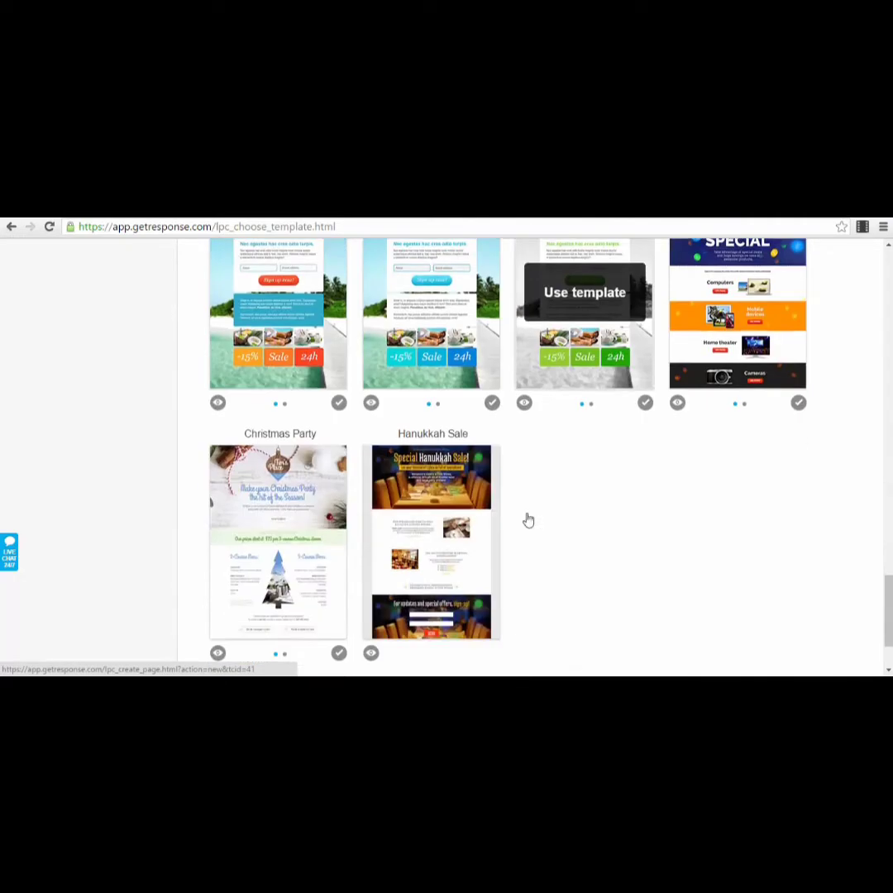
scroll(190, 385, up, 6)
scroll(189, 384, up, 6)
scroll(248, 413, down, 3)
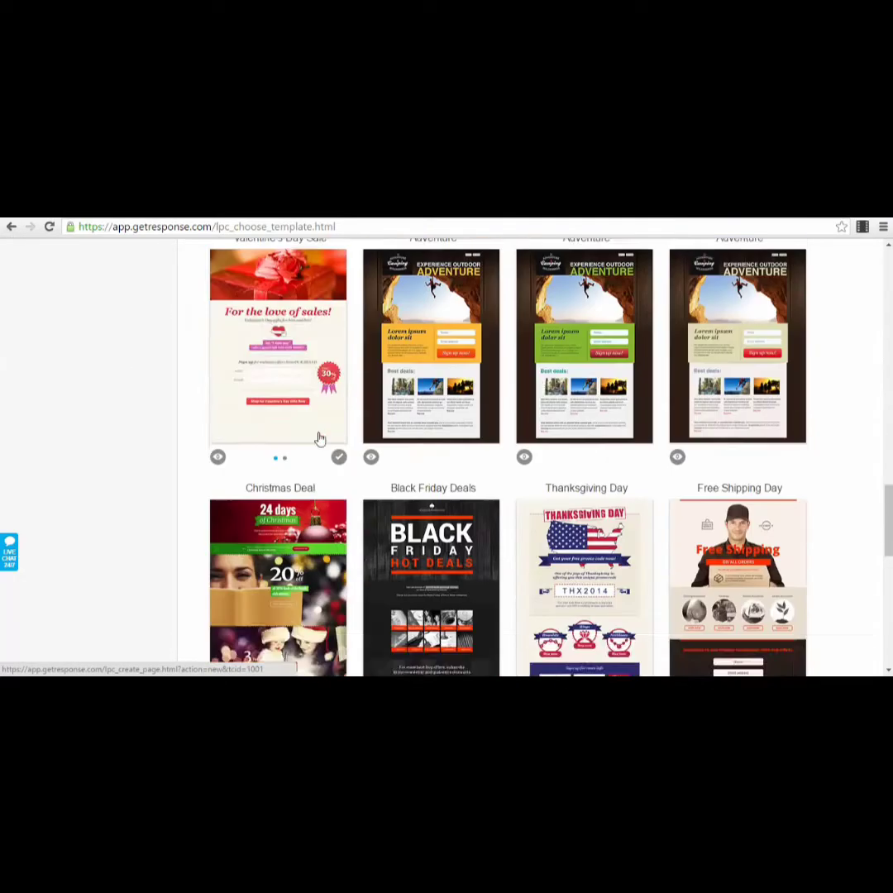
scroll(195, 414, up, 15)
- Show the Webinar Pages templates and open the Social Media Webinar template in the landing page editor
click(62, 539)
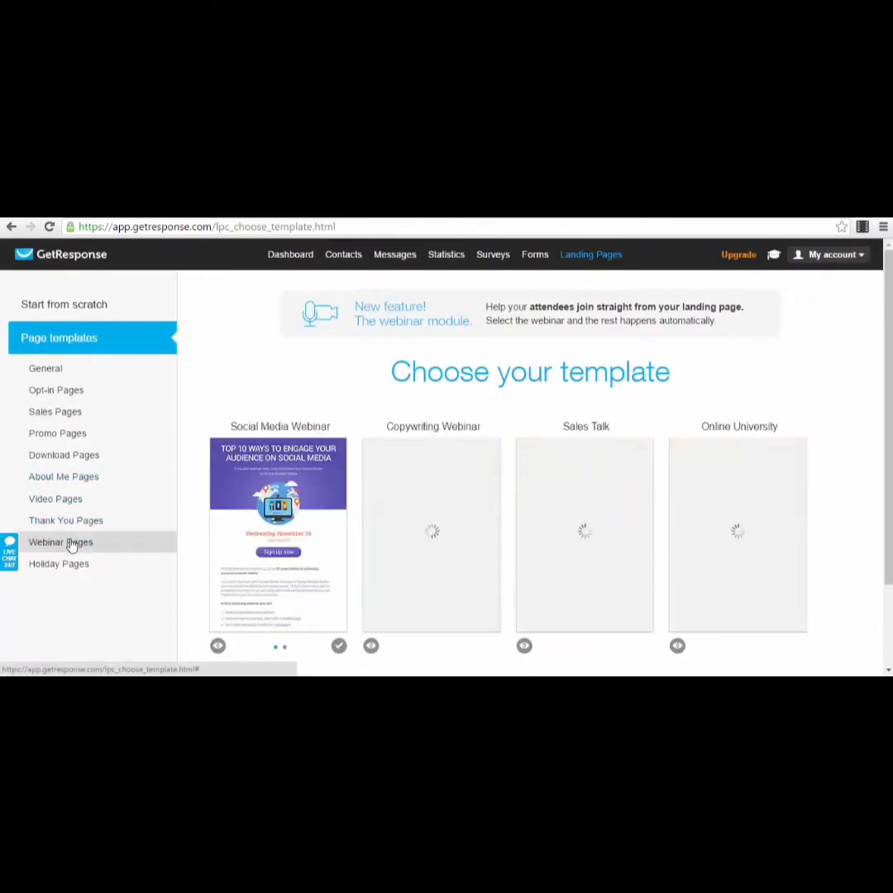
scroll(854, 395, down, 2)
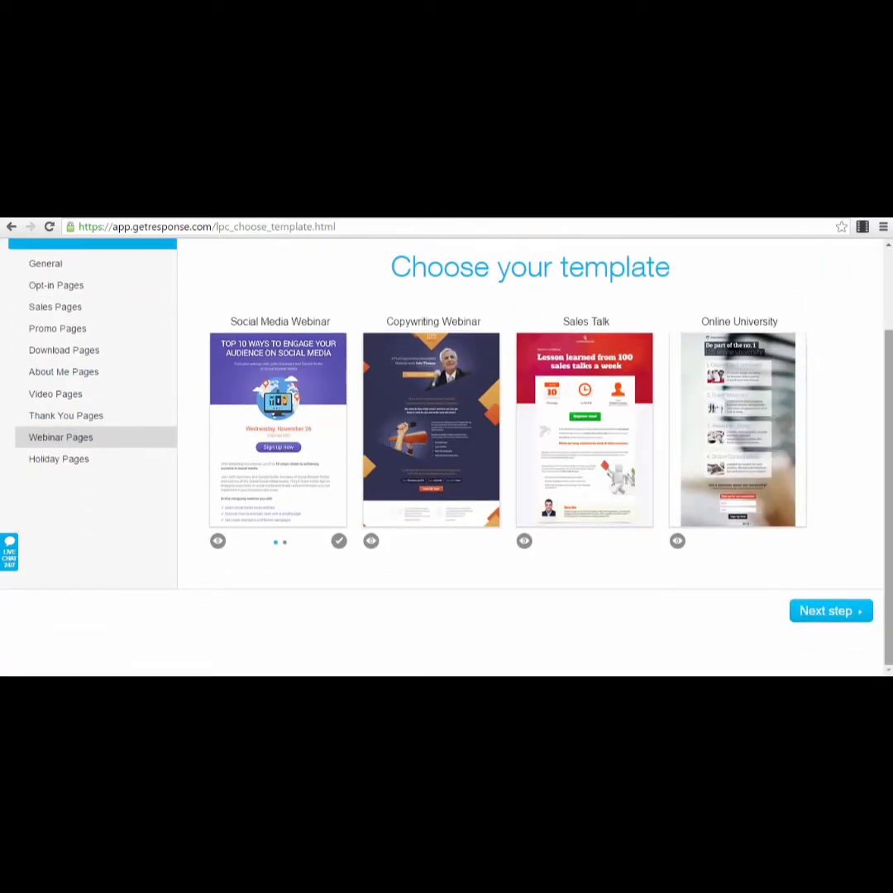
click(289, 434)
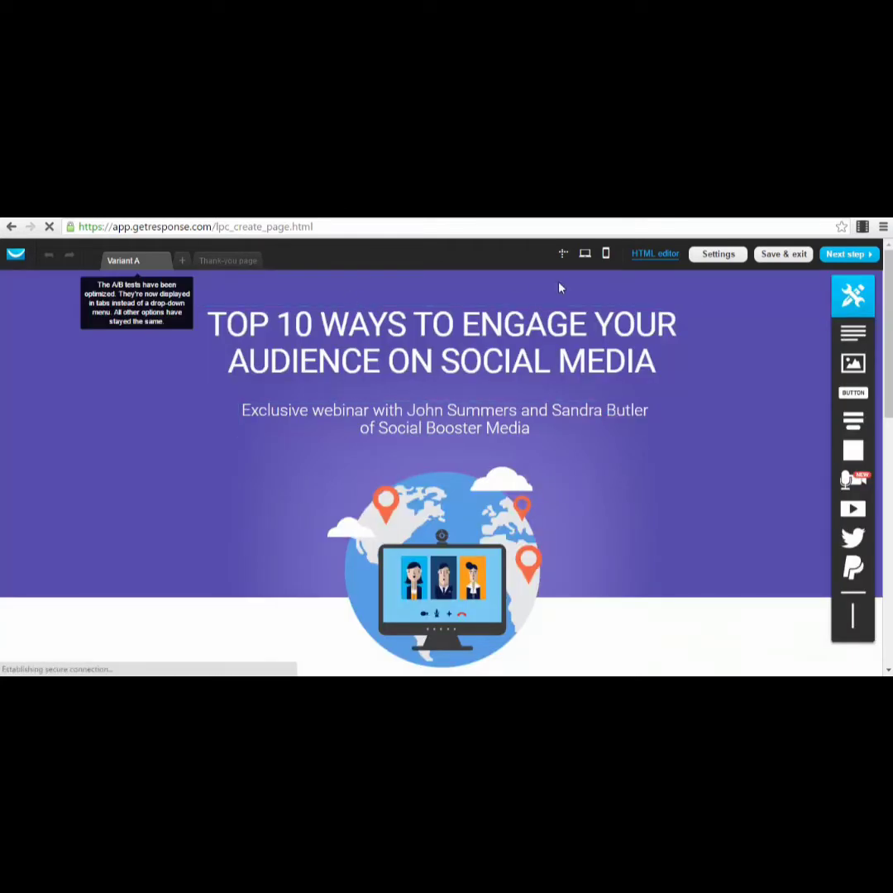
click(421, 529)
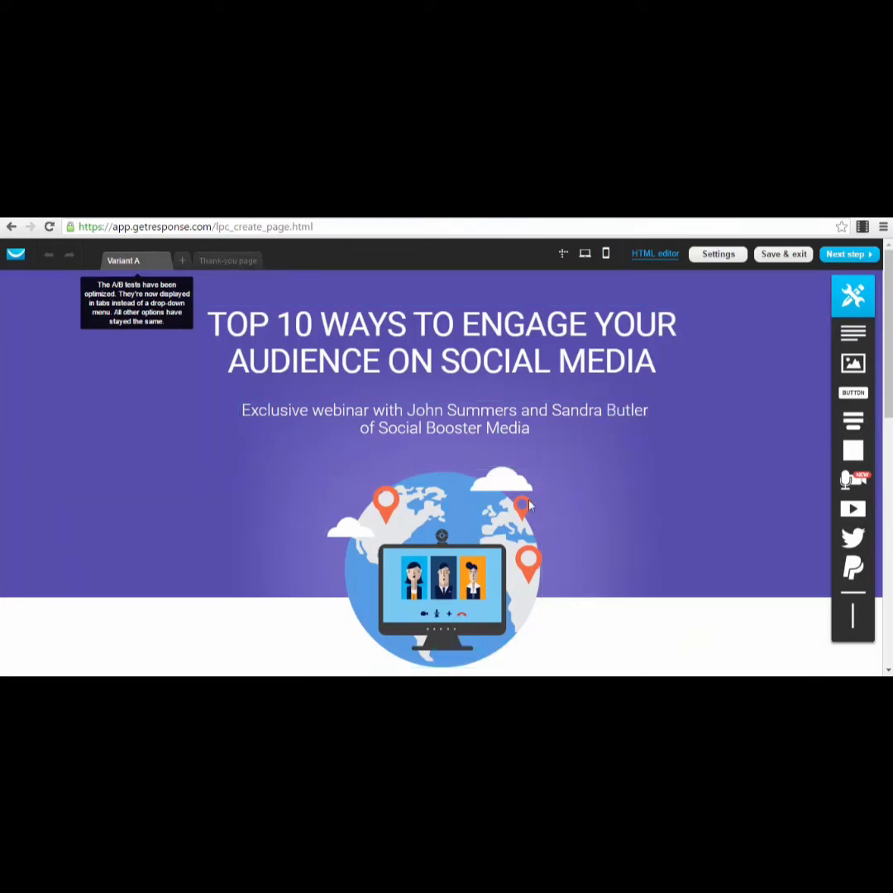
- Delete the globe illustration below the subtitle and put a video element of about 570 × 331 px in its place
key(Delete)
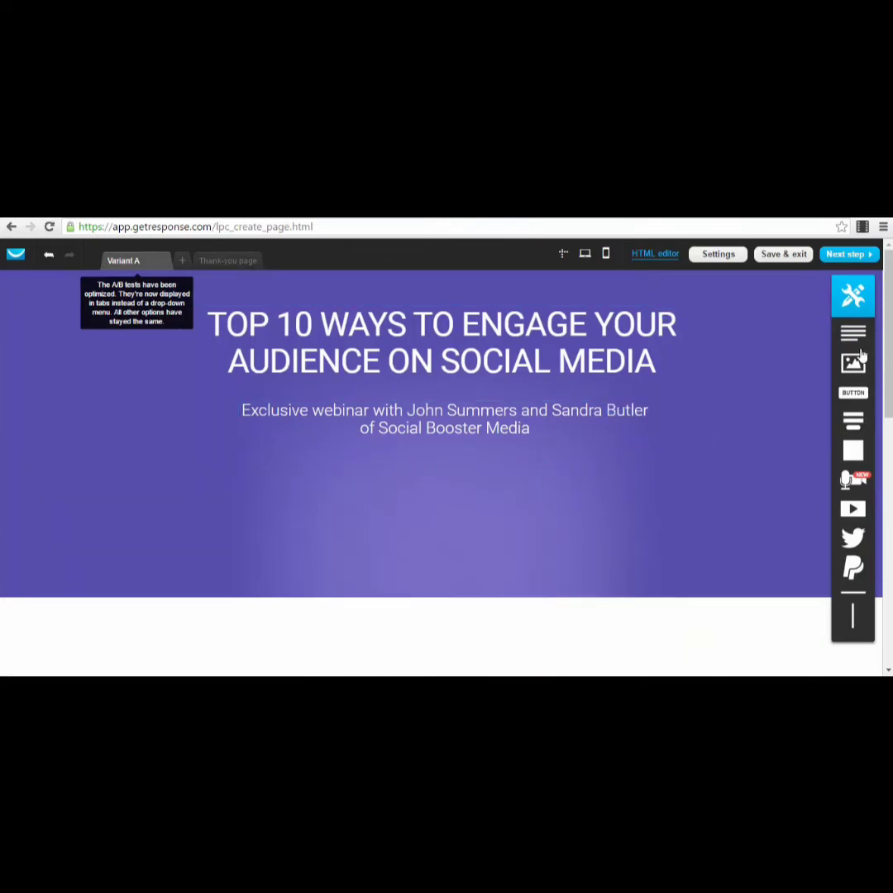
mouse_move(862, 491)
scroll(862, 496, down, 1)
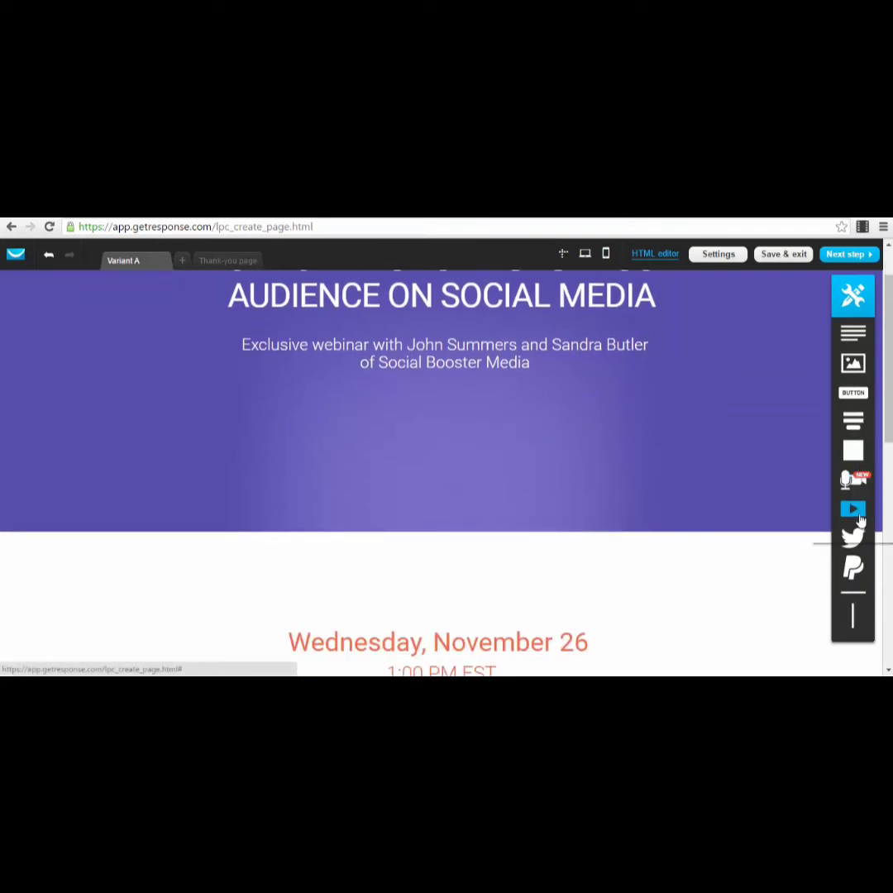
drag(860, 518, 439, 494)
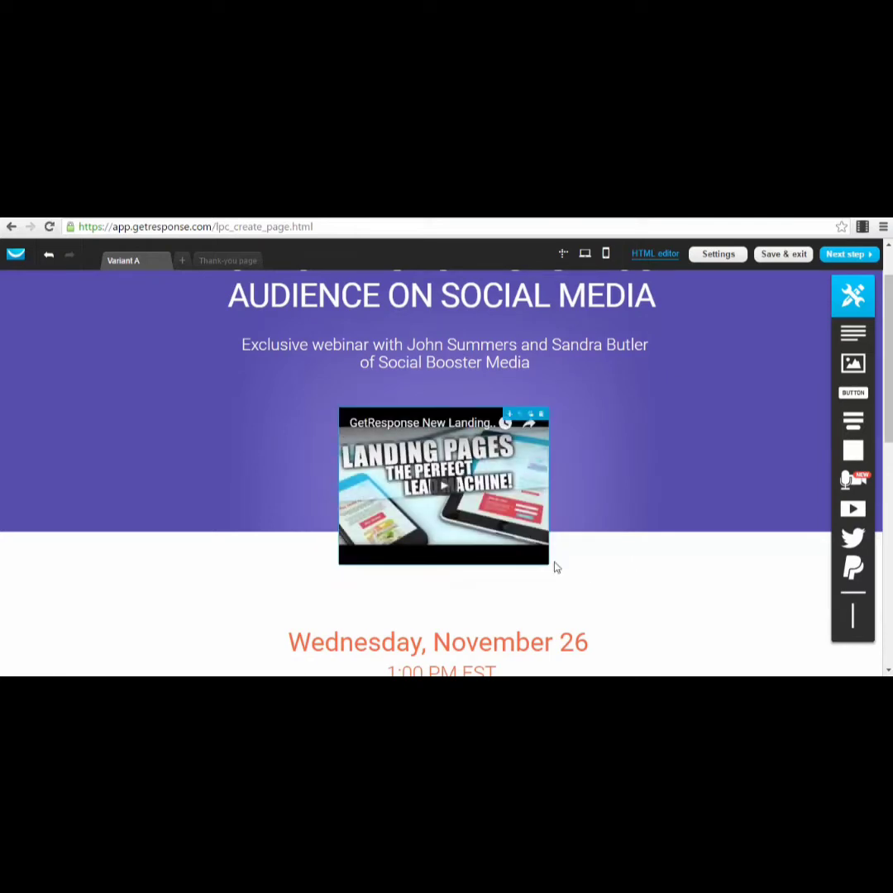
drag(549, 566, 716, 630)
drag(611, 579, 538, 570)
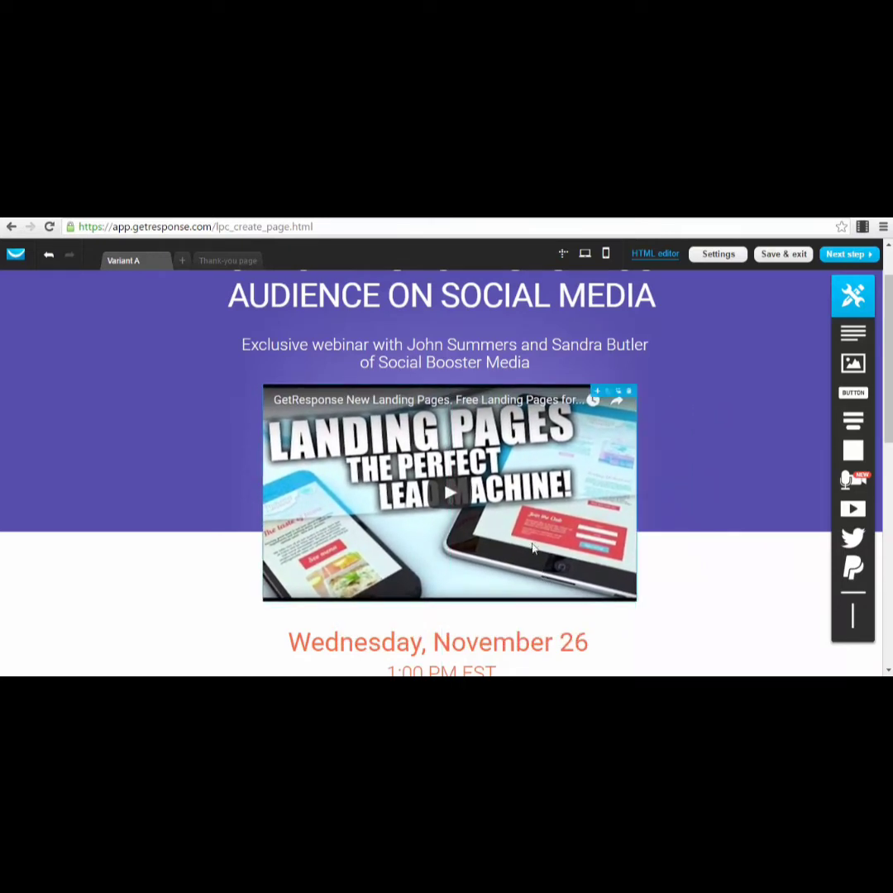
- Show the video element's embed settings with its link field, and close them without changing the video
click(560, 474)
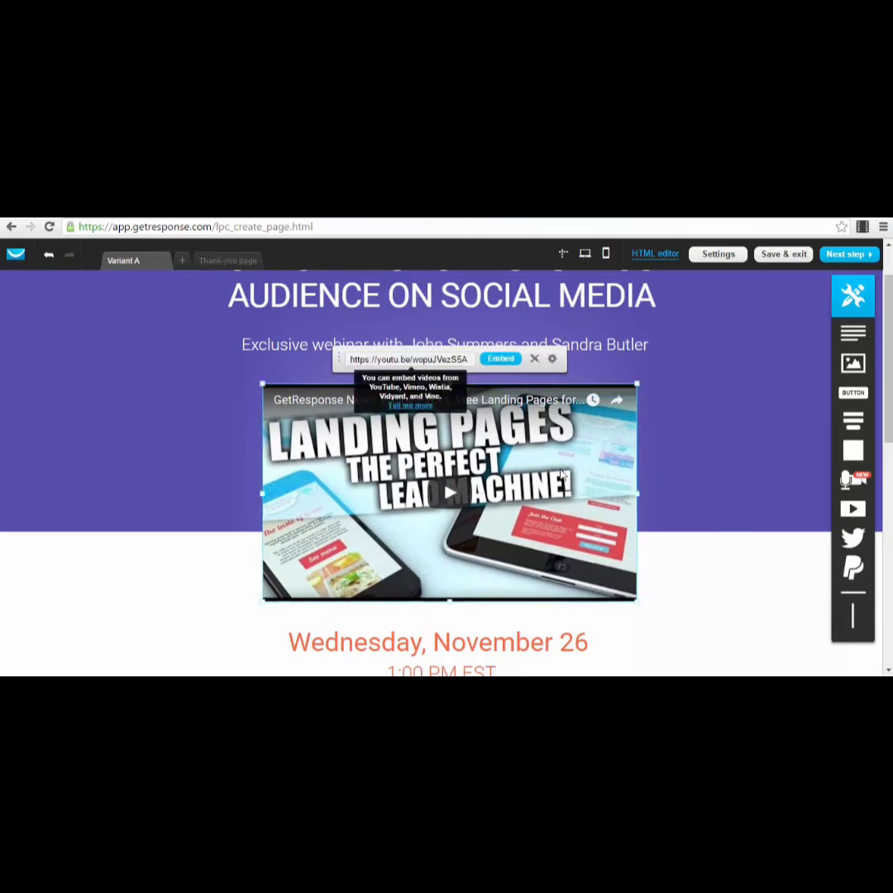
click(456, 358)
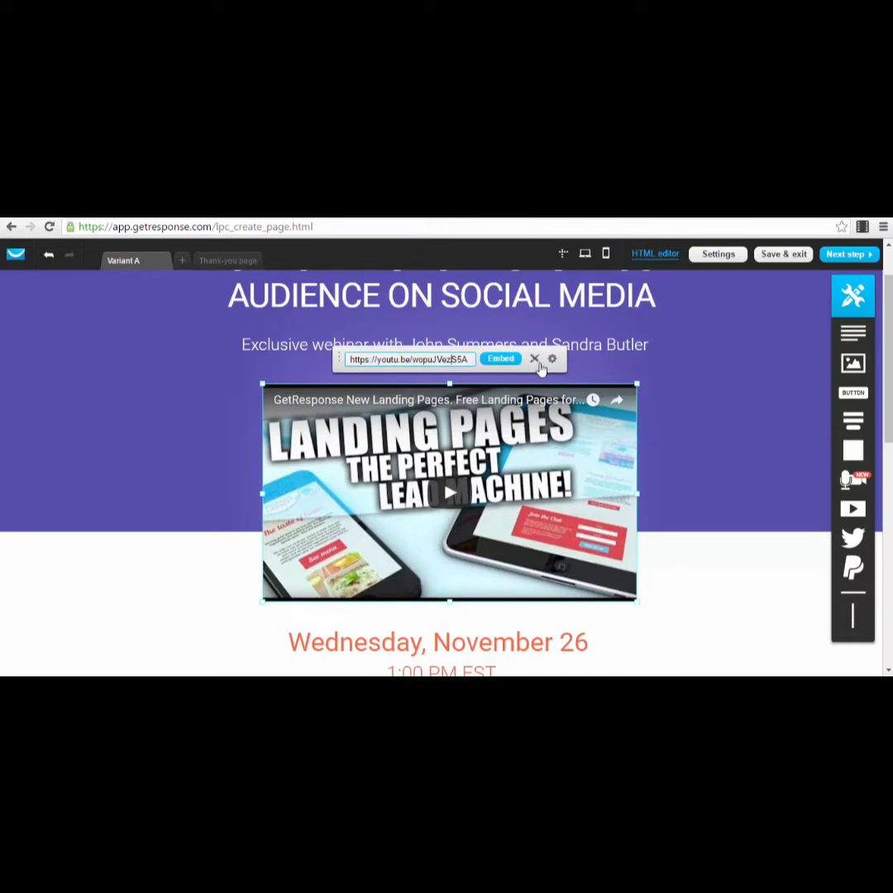
click(689, 375)
scroll(769, 441, up, 1)
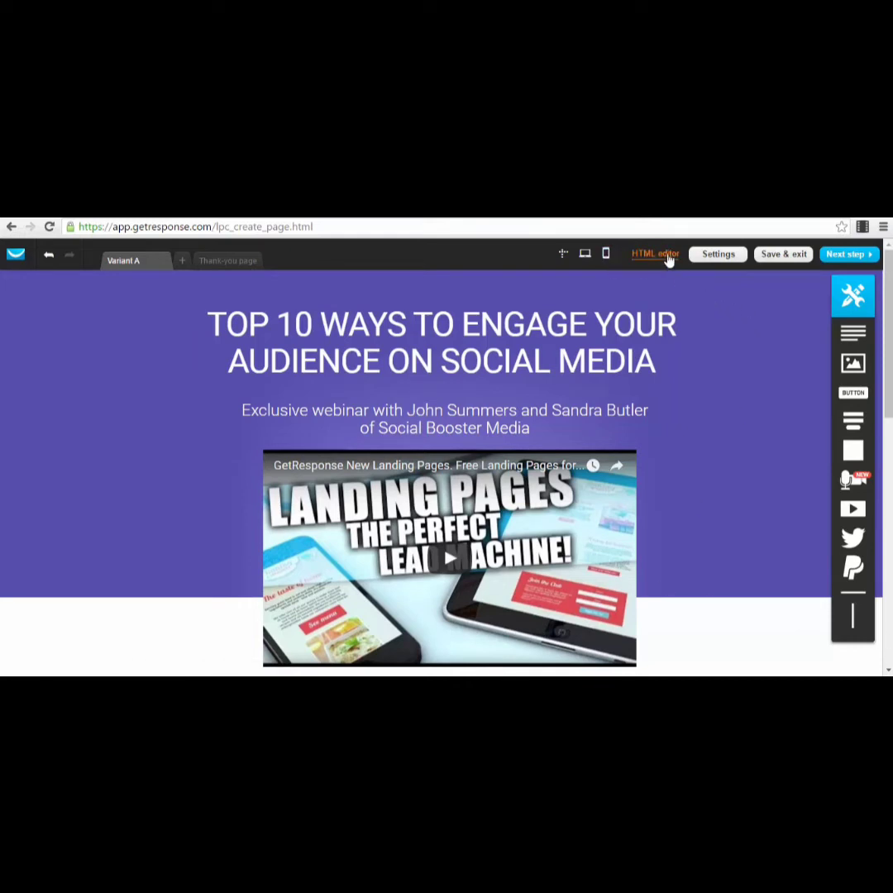
- Examine the landing page's editable elements: the headline, the subtitle, the Sign up now button and the webinar description below it
click(420, 349)
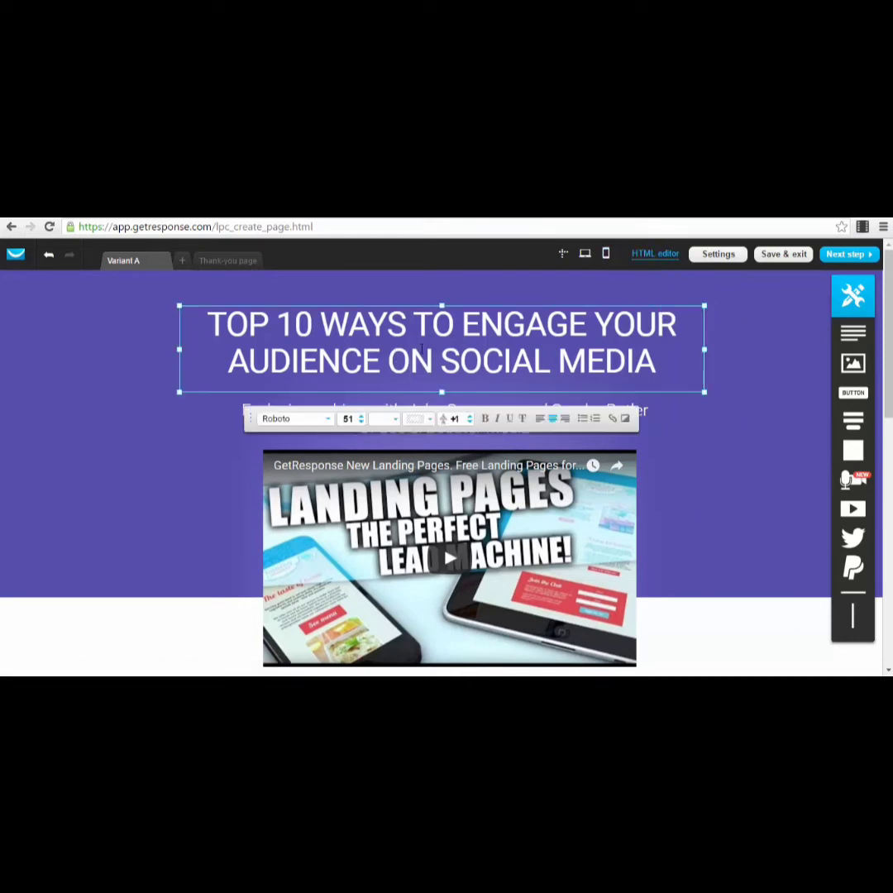
click(446, 419)
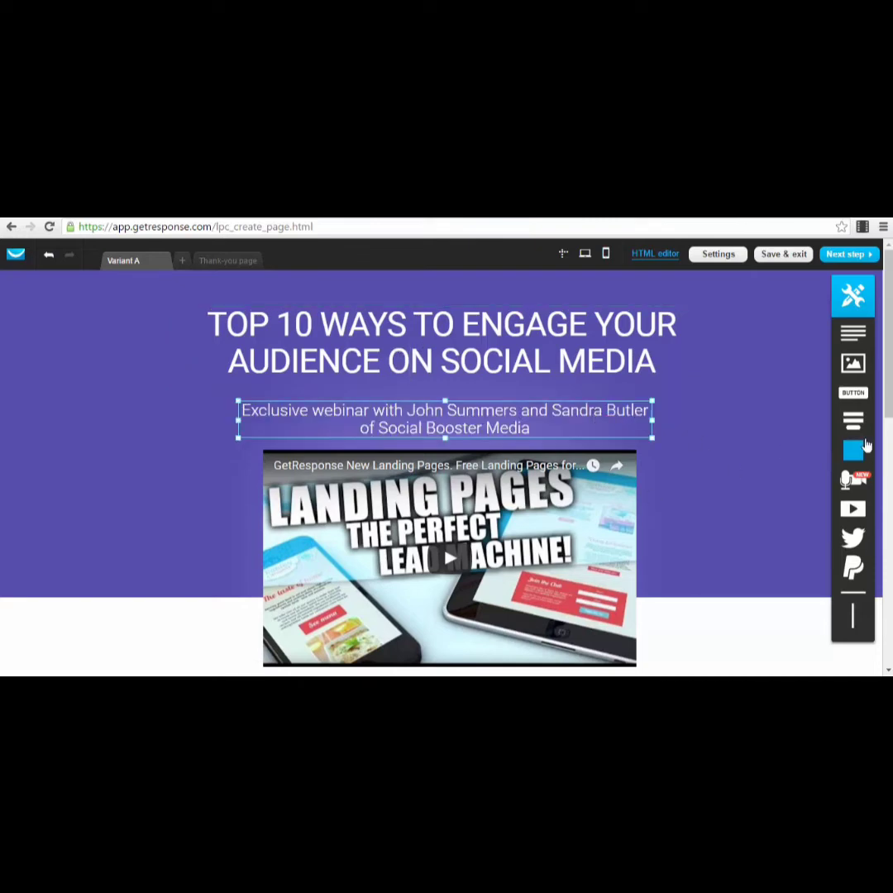
scroll(662, 449, down, 7)
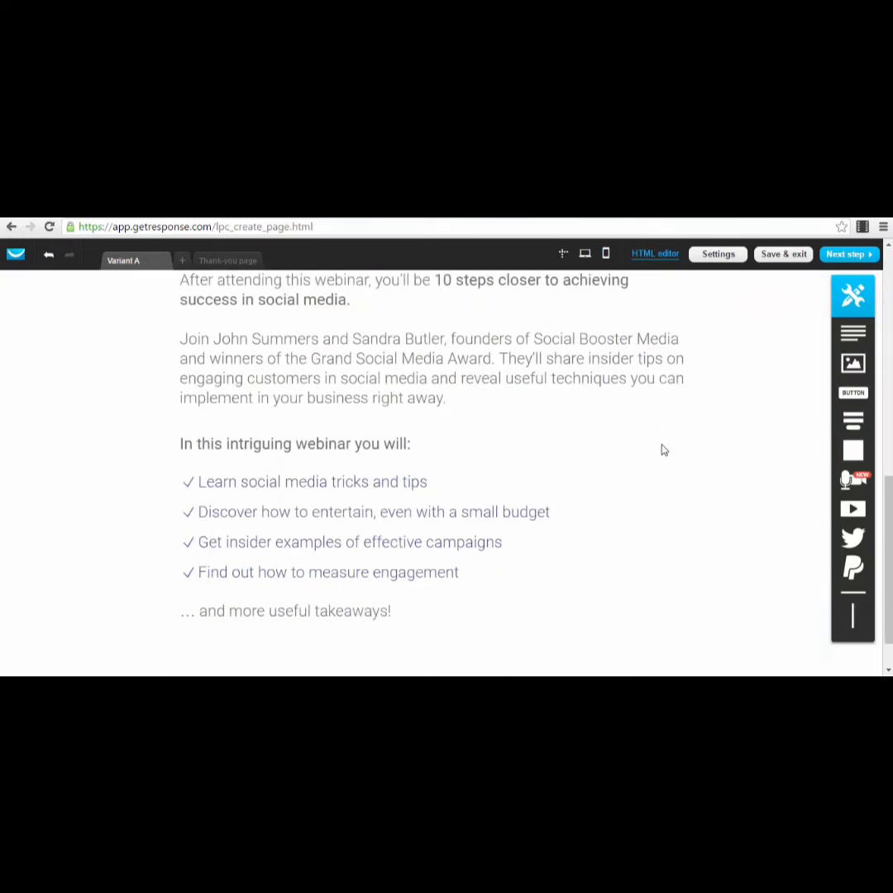
scroll(513, 430, up, 3)
click(513, 430)
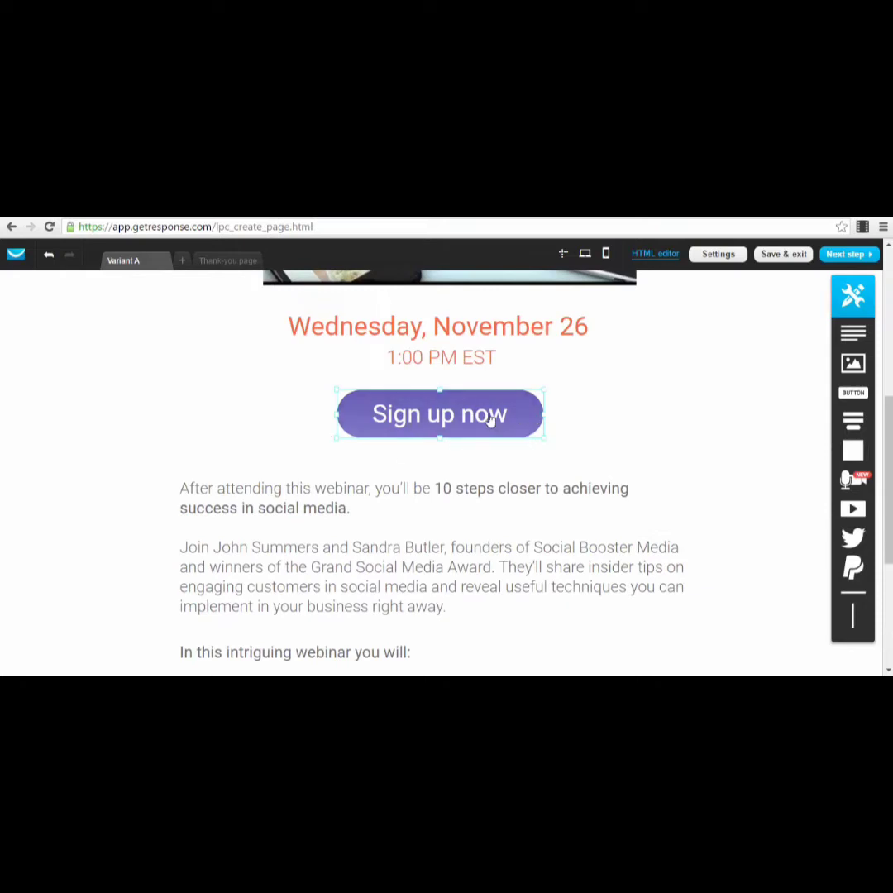
scroll(576, 438, down, 1)
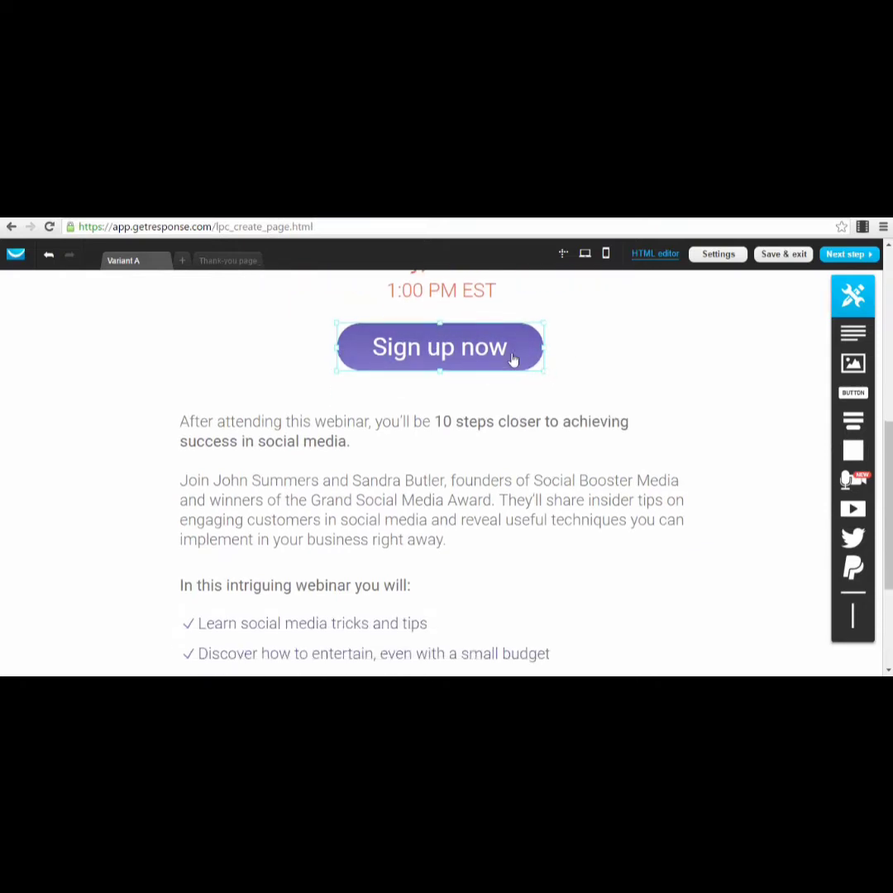
scroll(512, 361, down, 3)
scroll(419, 507, up, 8)
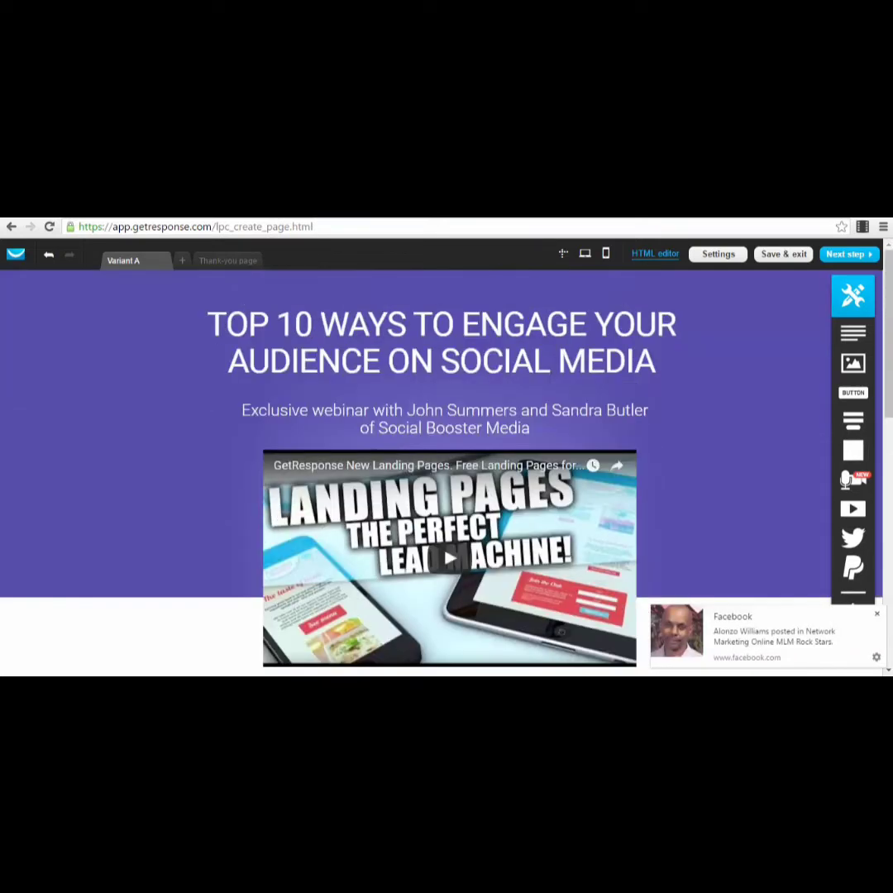
- Open the landing page's HTML code, select all of it, and close the code editor
click(653, 254)
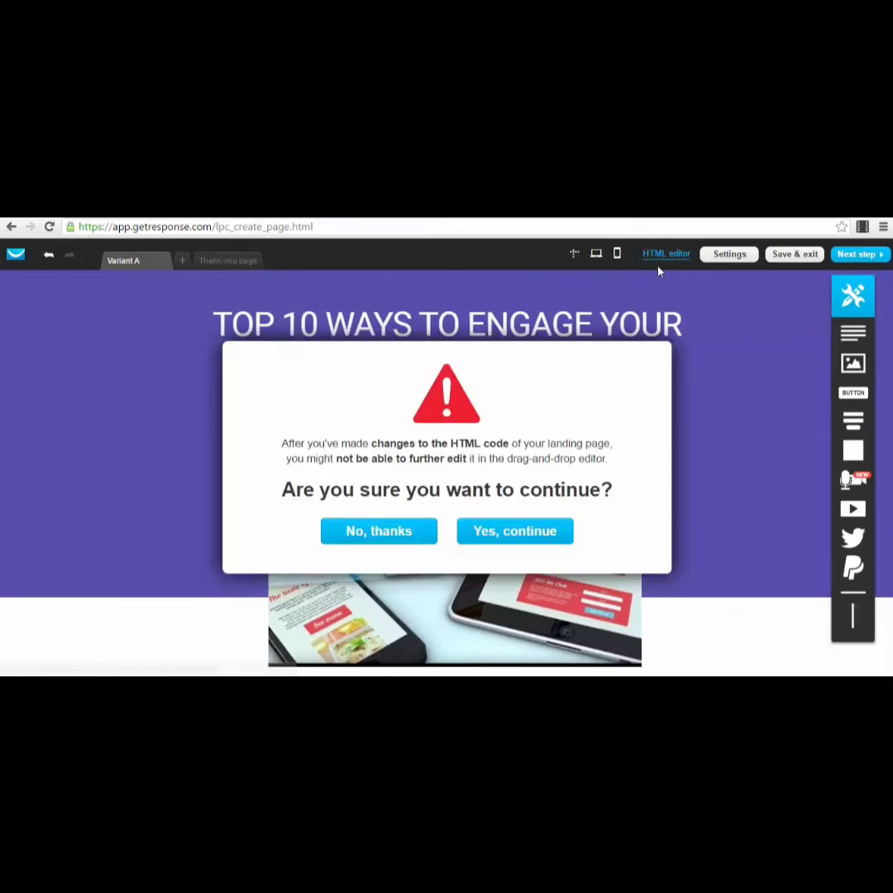
click(506, 532)
click(348, 332)
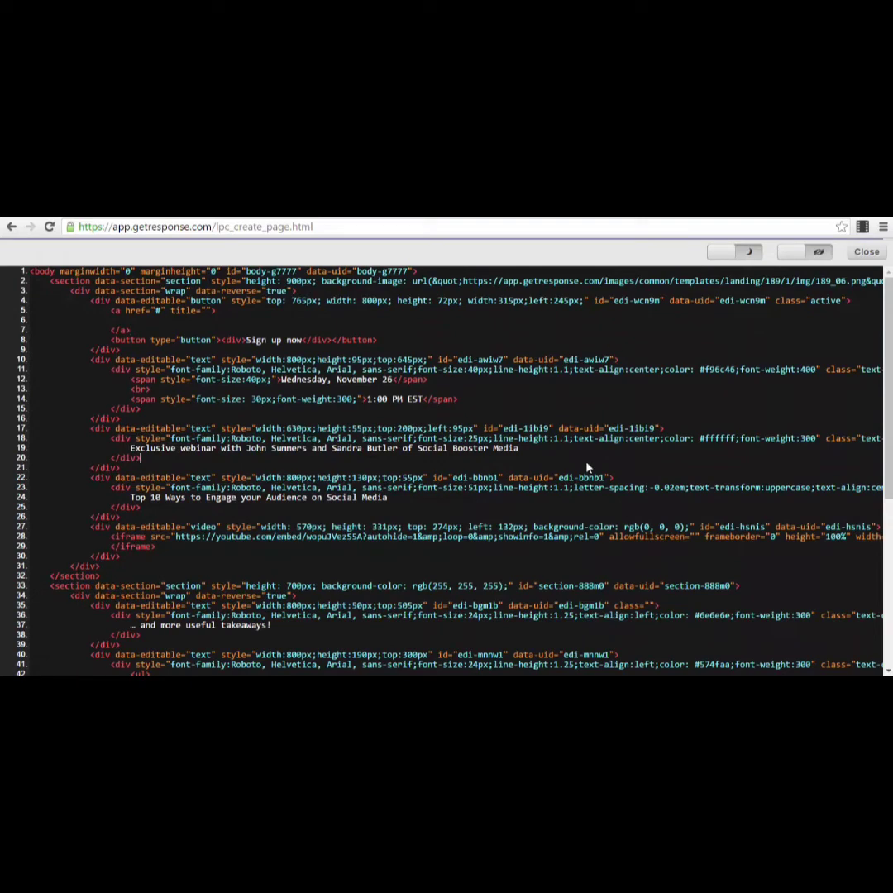
key(ctrl+a)
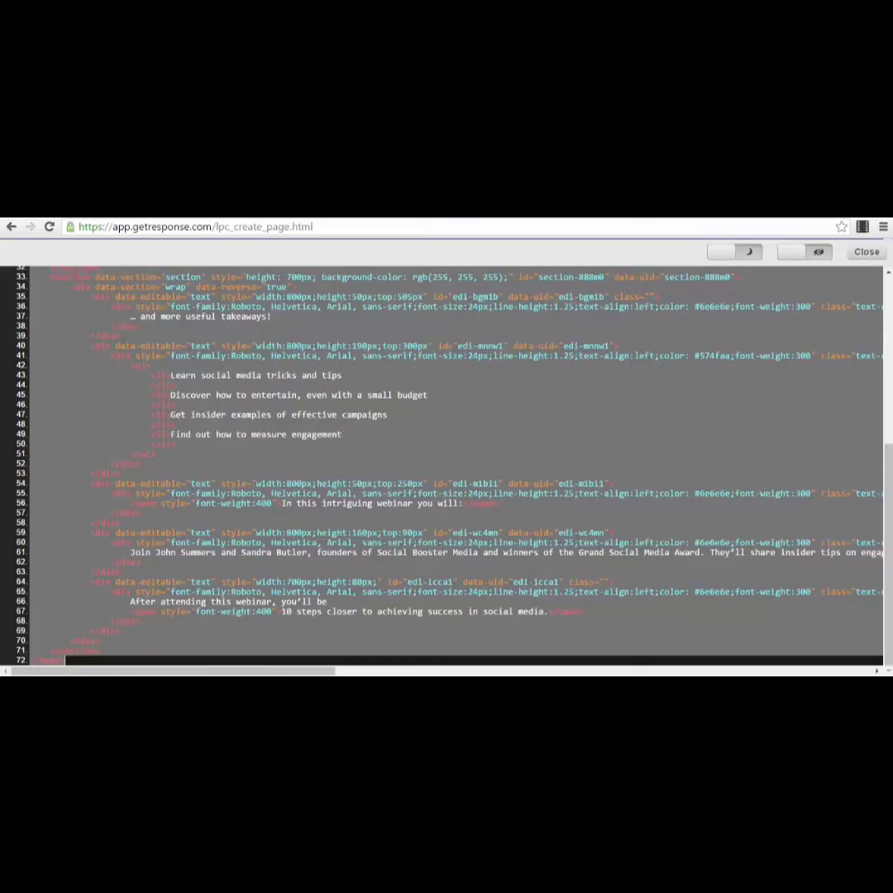
click(867, 252)
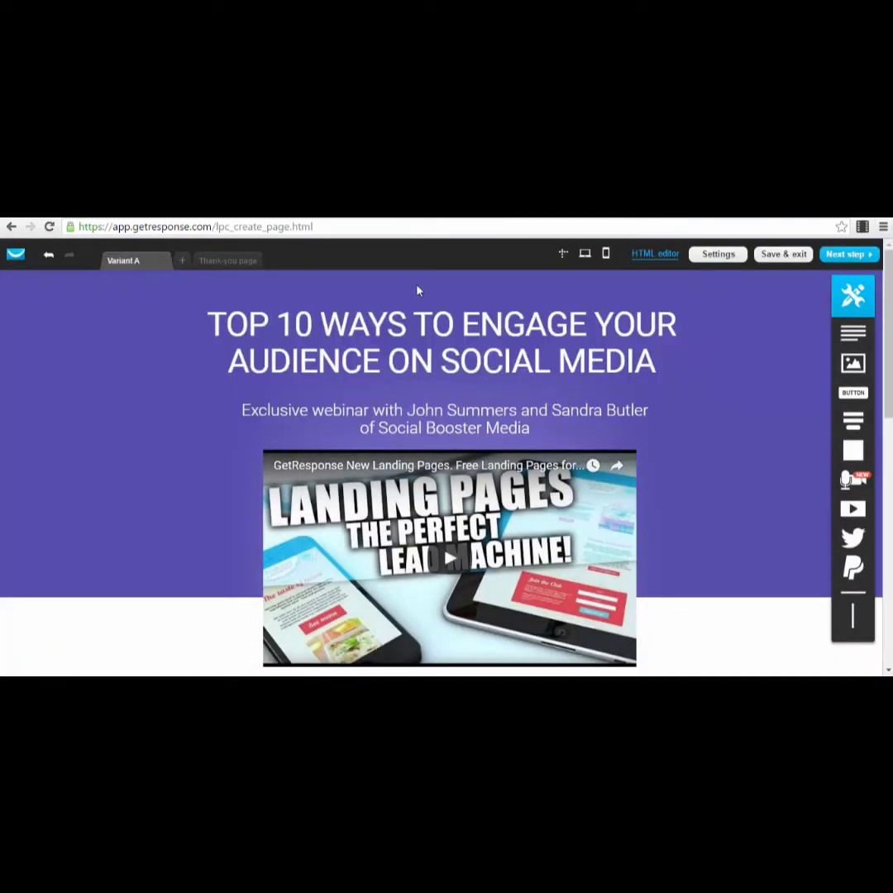
- Leave the landing page editor for the dashboard and view the list of campaigns that can be set as current
click(16, 255)
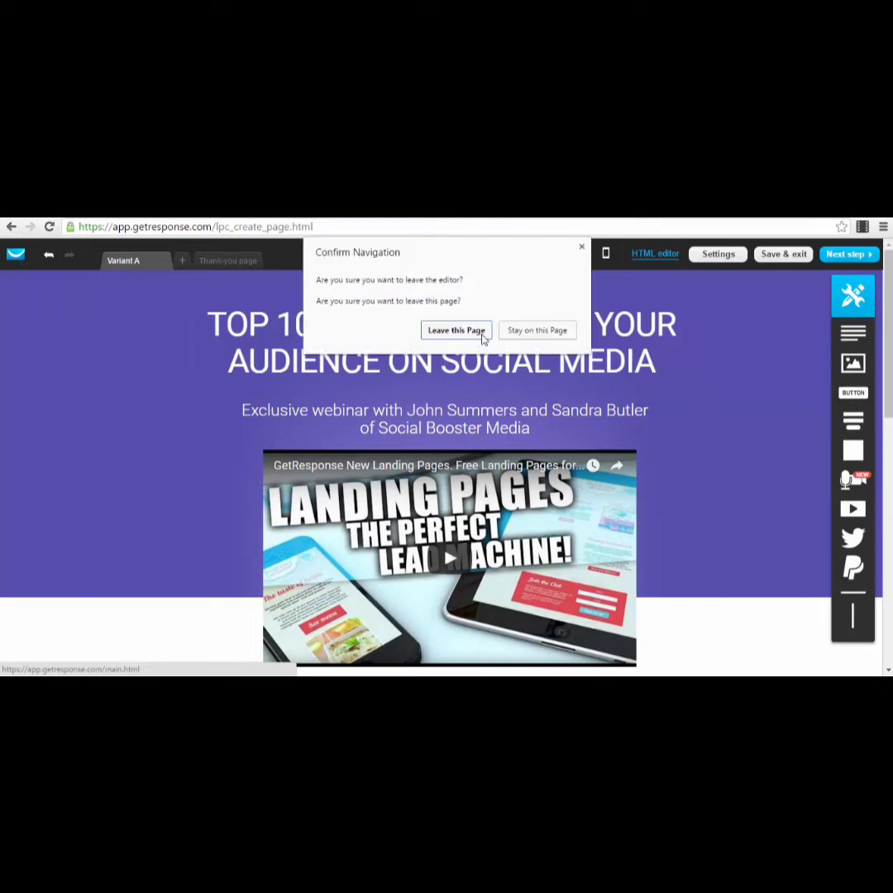
click(469, 332)
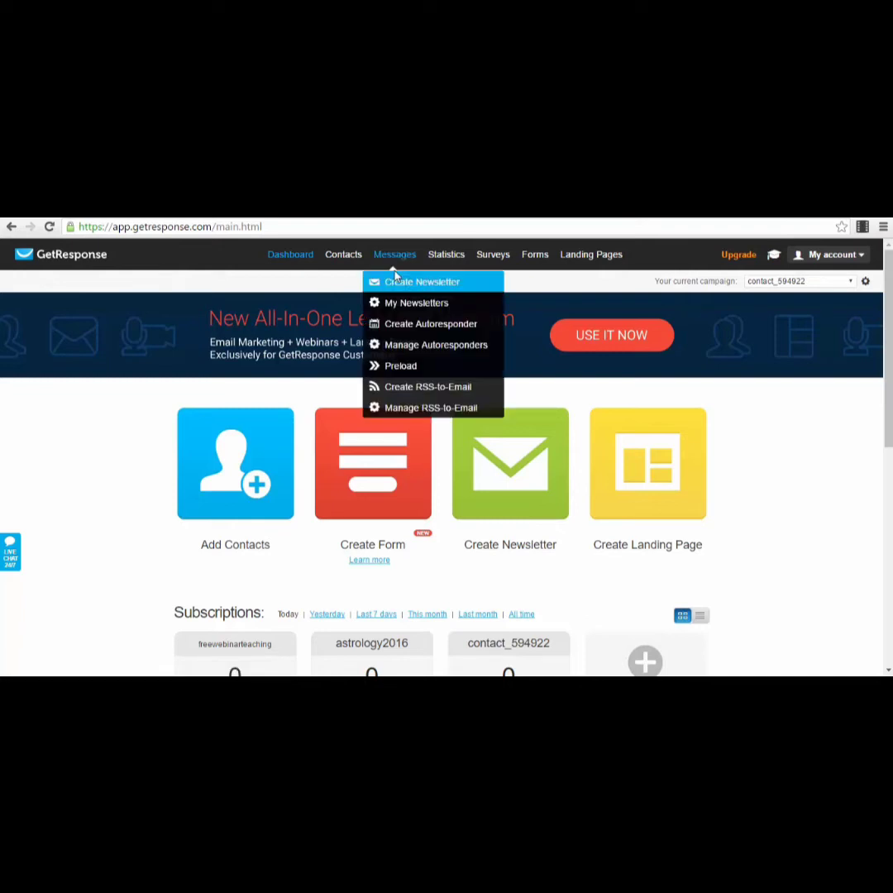
mouse_move(410, 262)
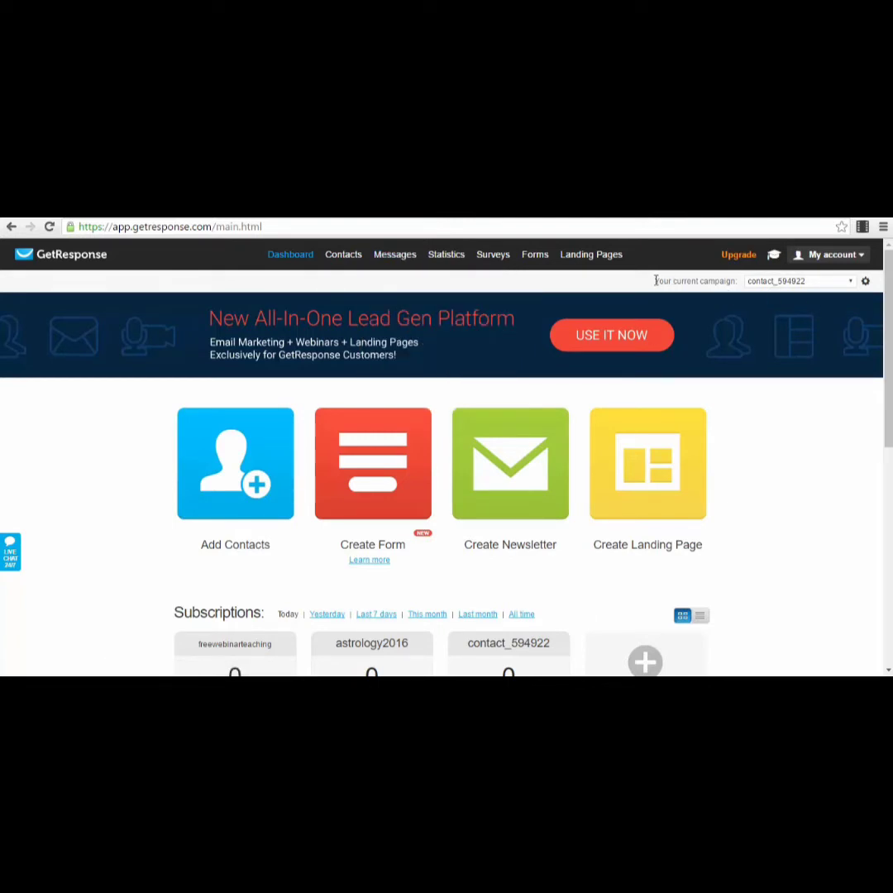
drag(655, 280, 733, 282)
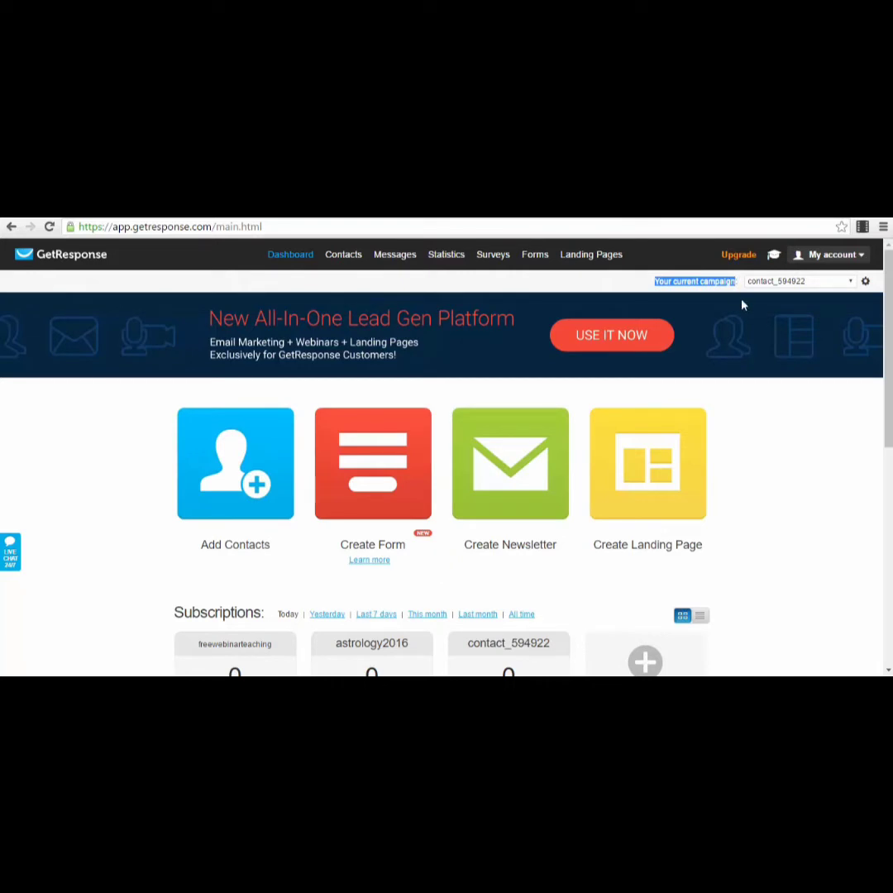
click(655, 280)
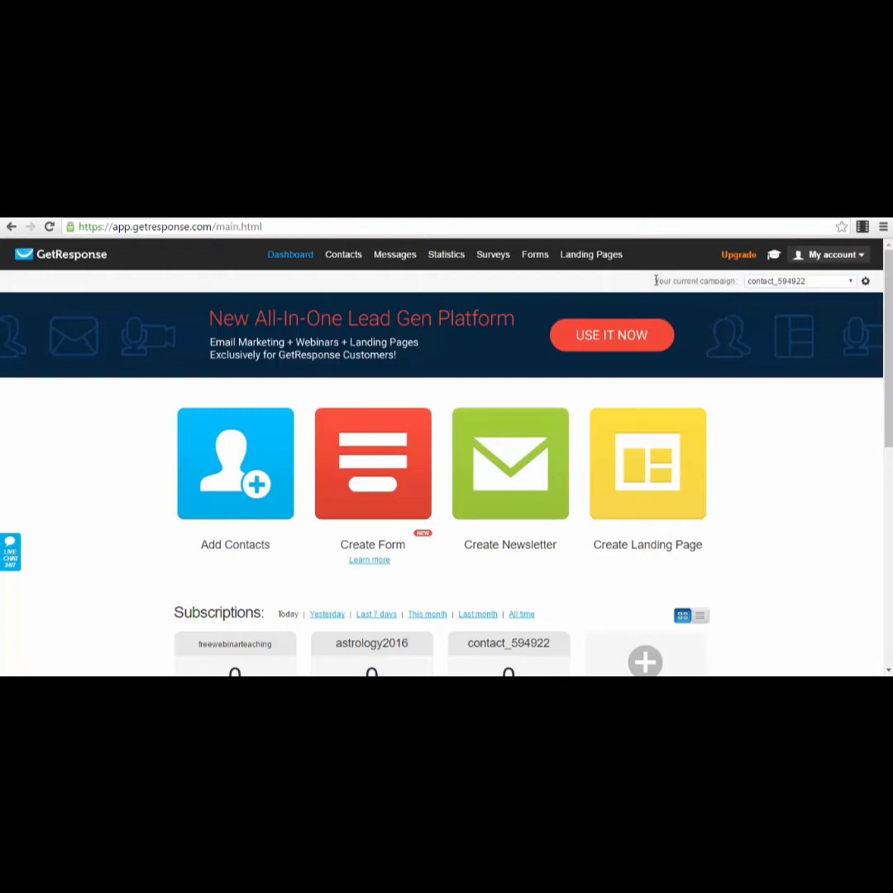
drag(660, 282, 735, 282)
click(748, 281)
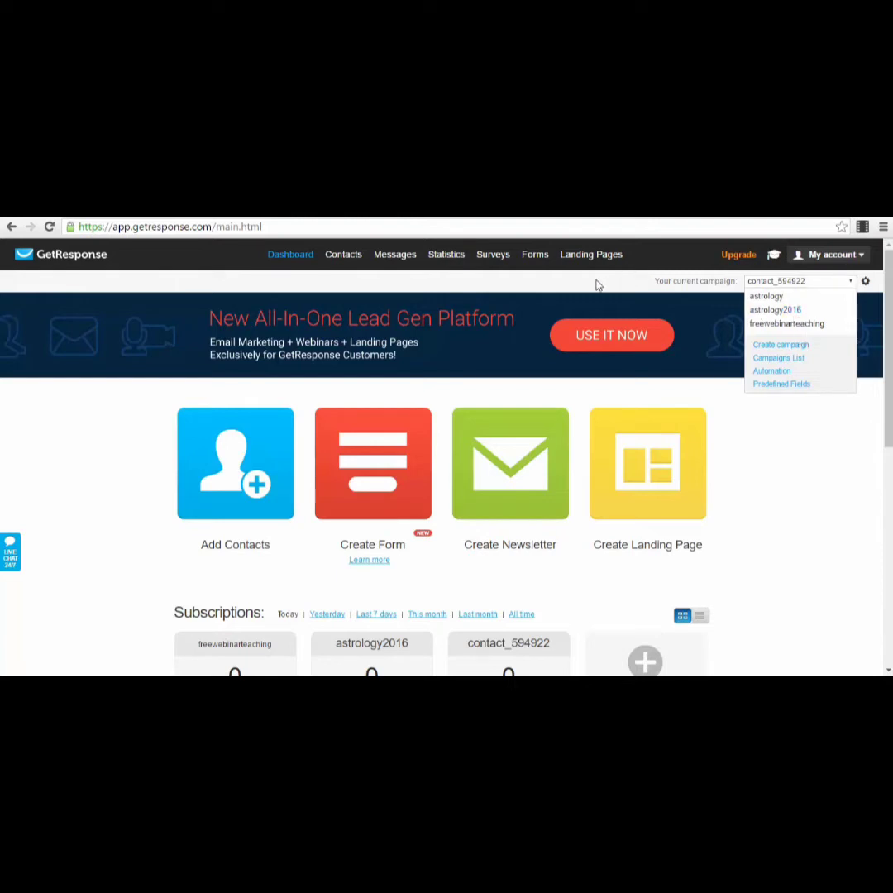
click(704, 299)
click(800, 281)
- Start a new time-based autoresponder and set it to be sent on day 0
mouse_move(393, 255)
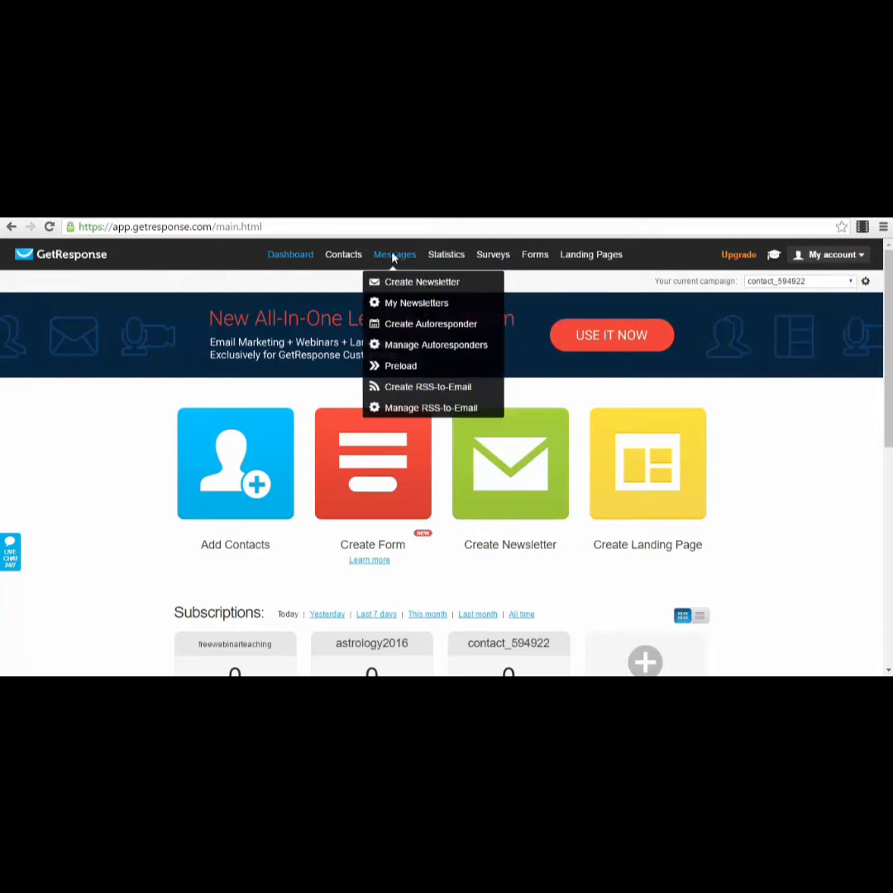
click(429, 325)
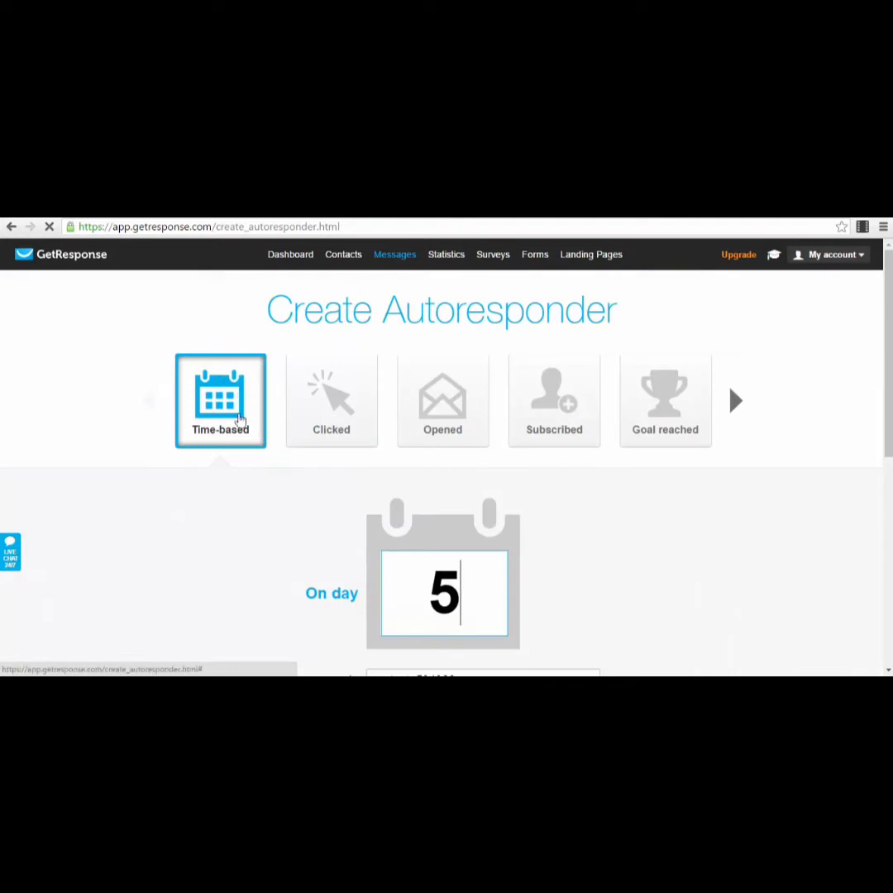
scroll(457, 514, down, 1)
drag(427, 528, 464, 537)
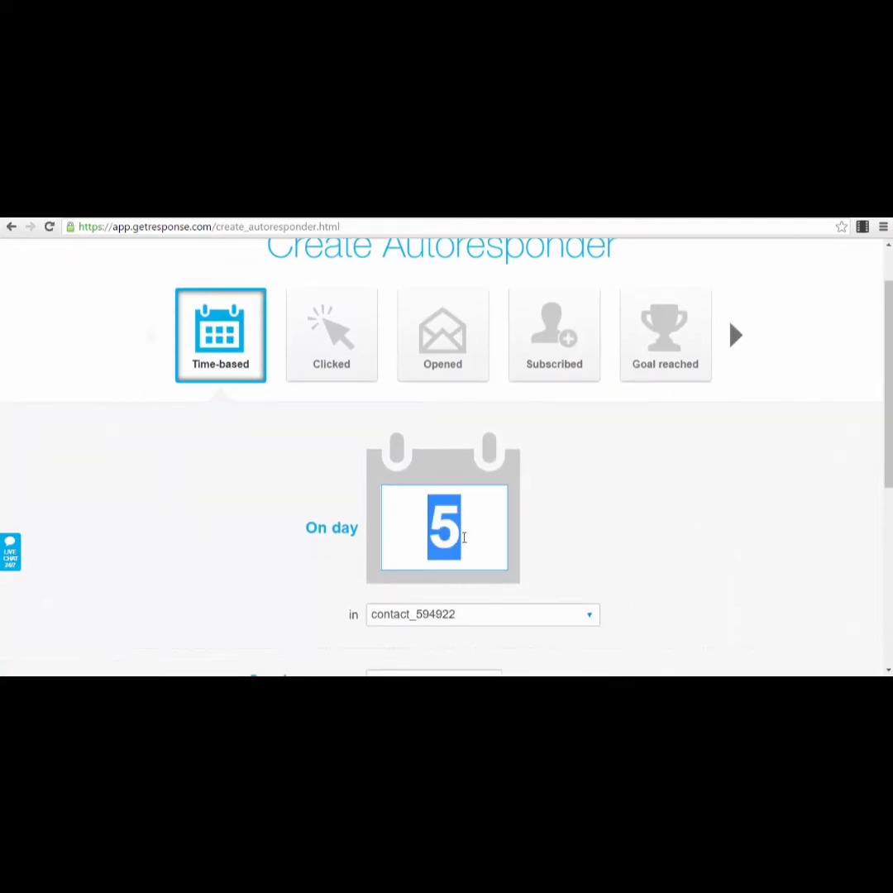
text(0)
scroll(464, 537, down, 4)
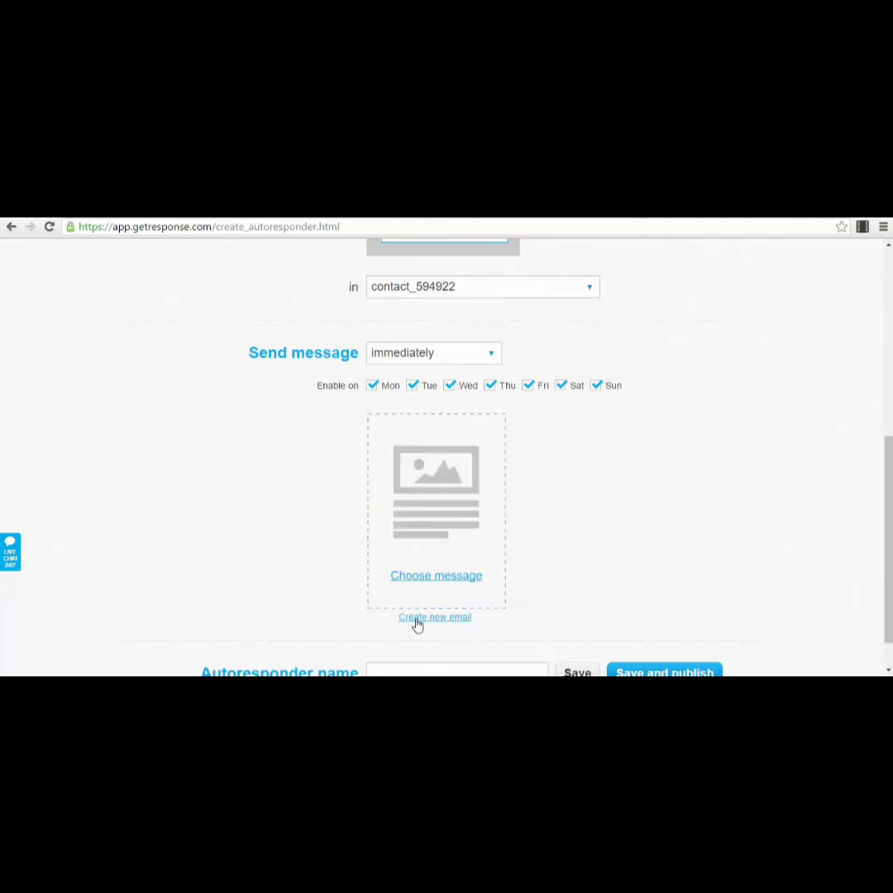
- Name the autoresponder My Webinar and start creating a new email for it
scroll(583, 576, down, 1)
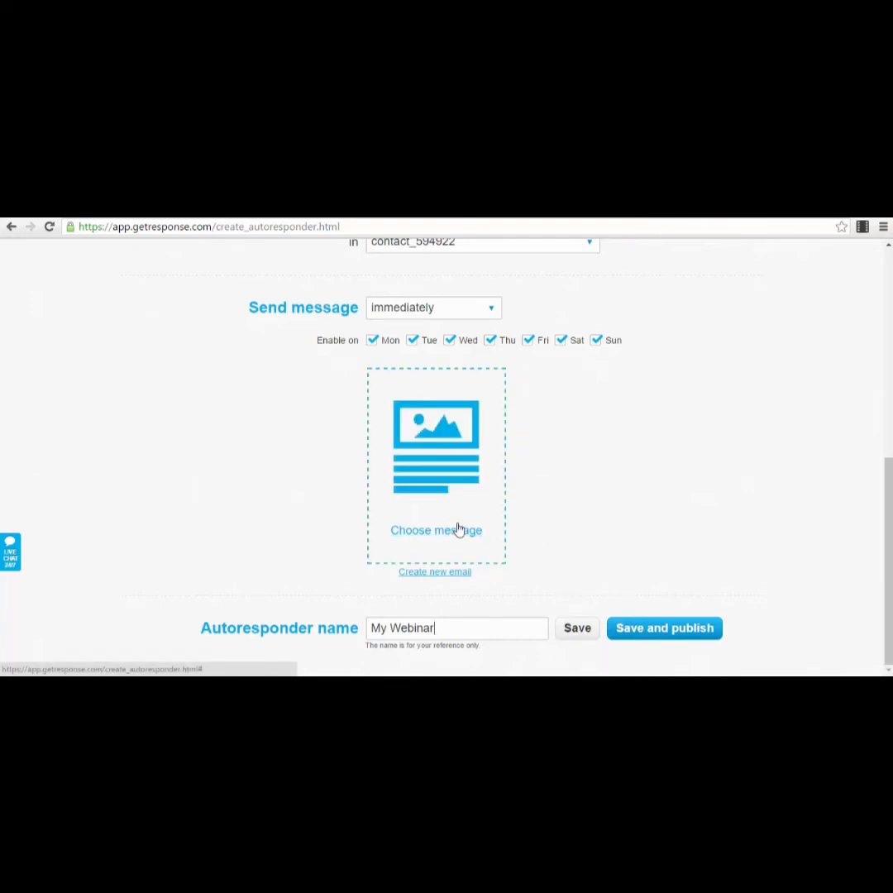
click(444, 580)
- Set the message name to My Webinar 1 and the subject to Webinar Confirmation, and continue to the template choice
click(348, 376)
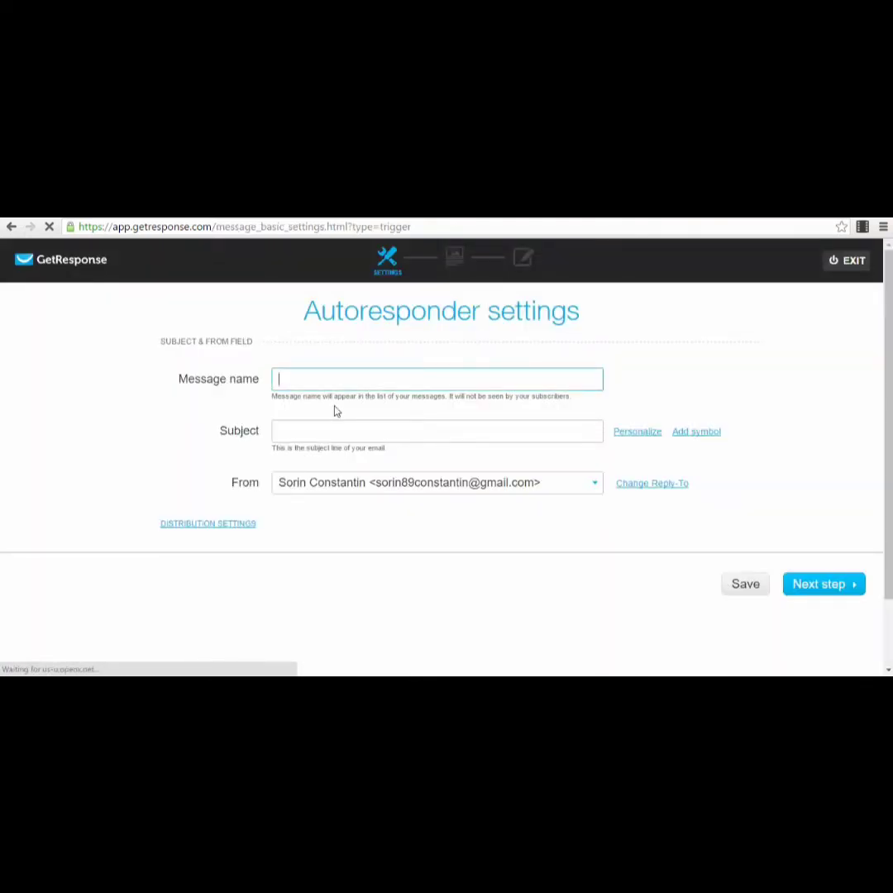
text(My Webinar 1)
click(331, 431)
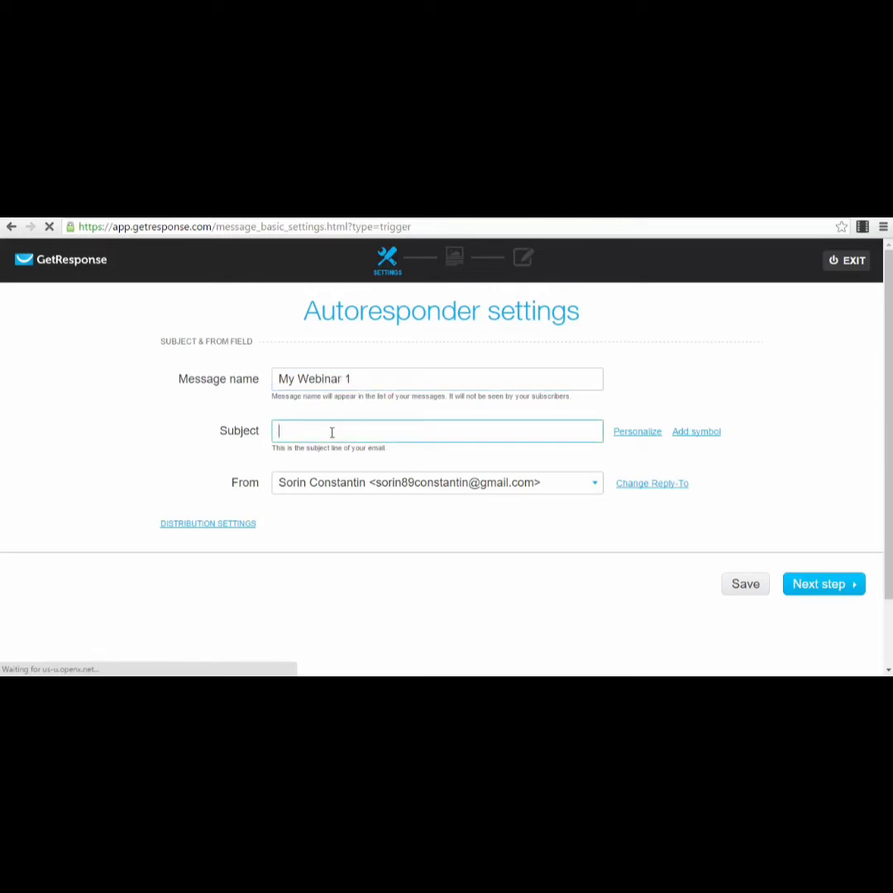
text(Webinar C)
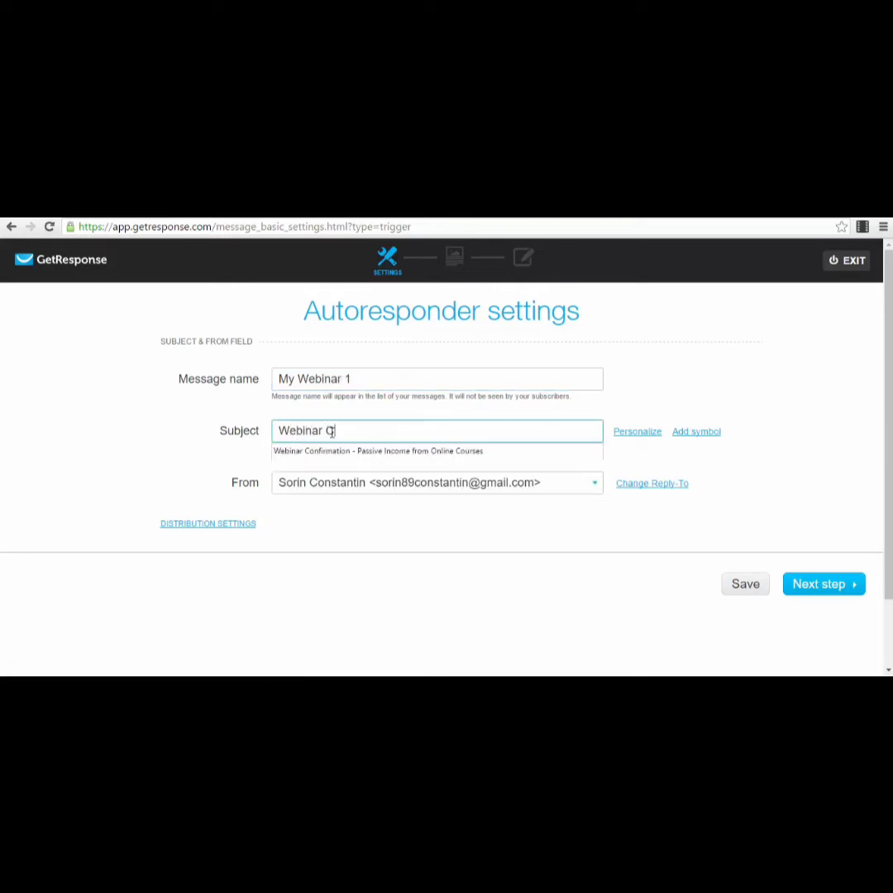
text(onfirmat)
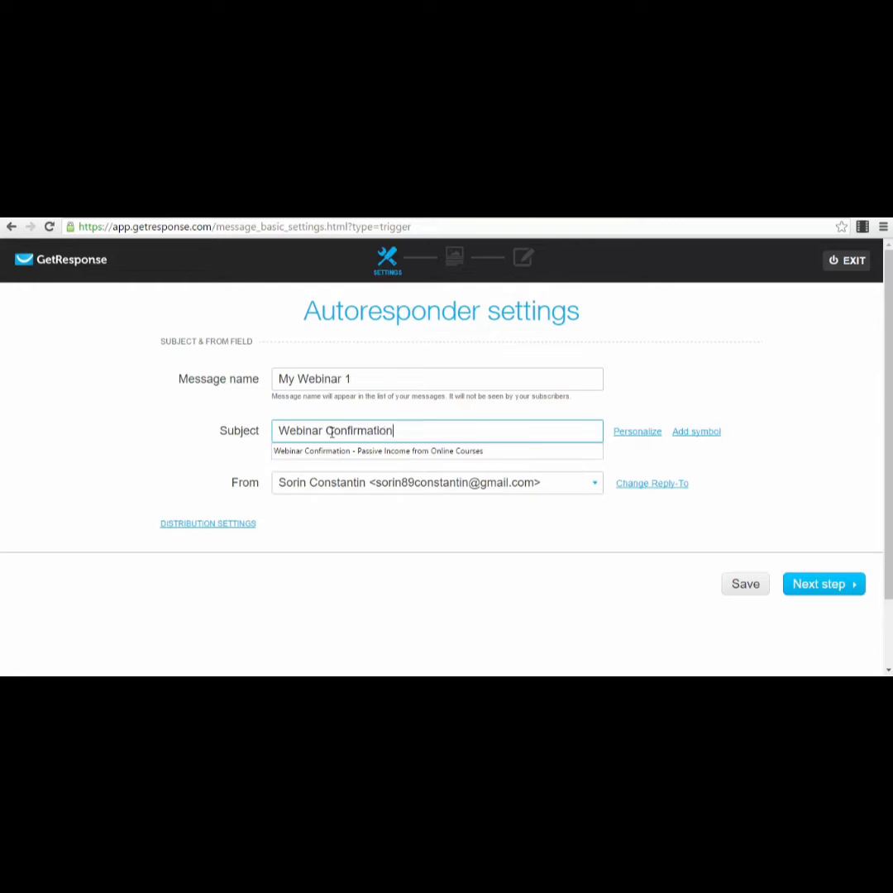
text(ion)
key(Escape)
click(837, 585)
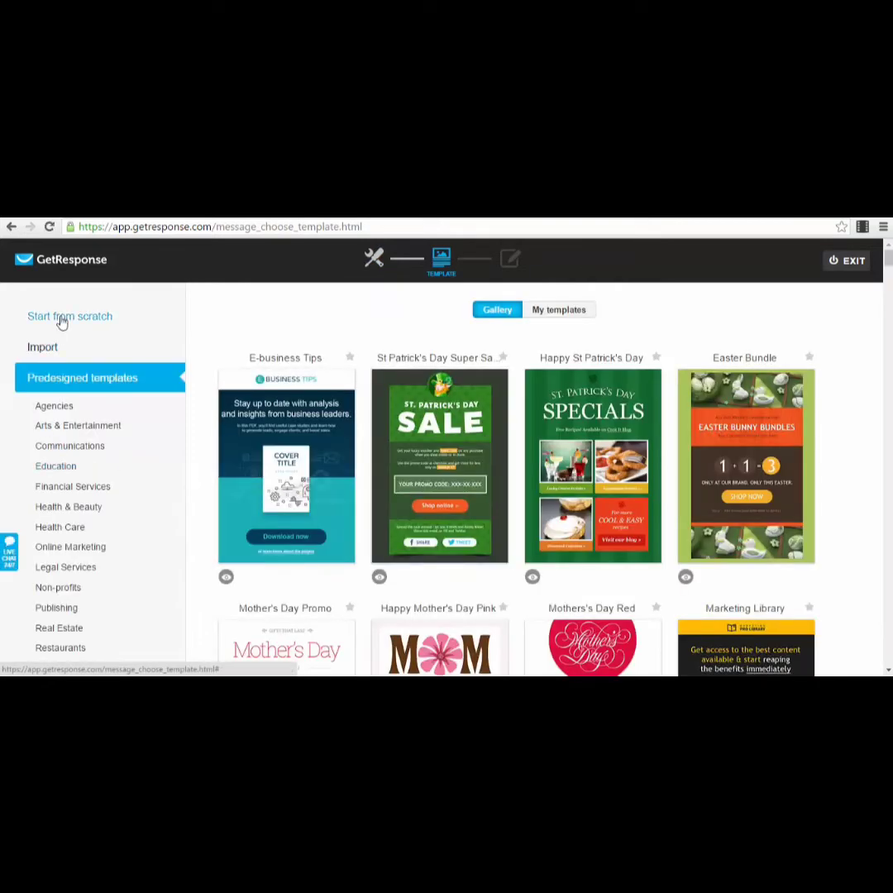
- Start the email from scratch with the Blank template
click(60, 317)
scroll(531, 553, down, 4)
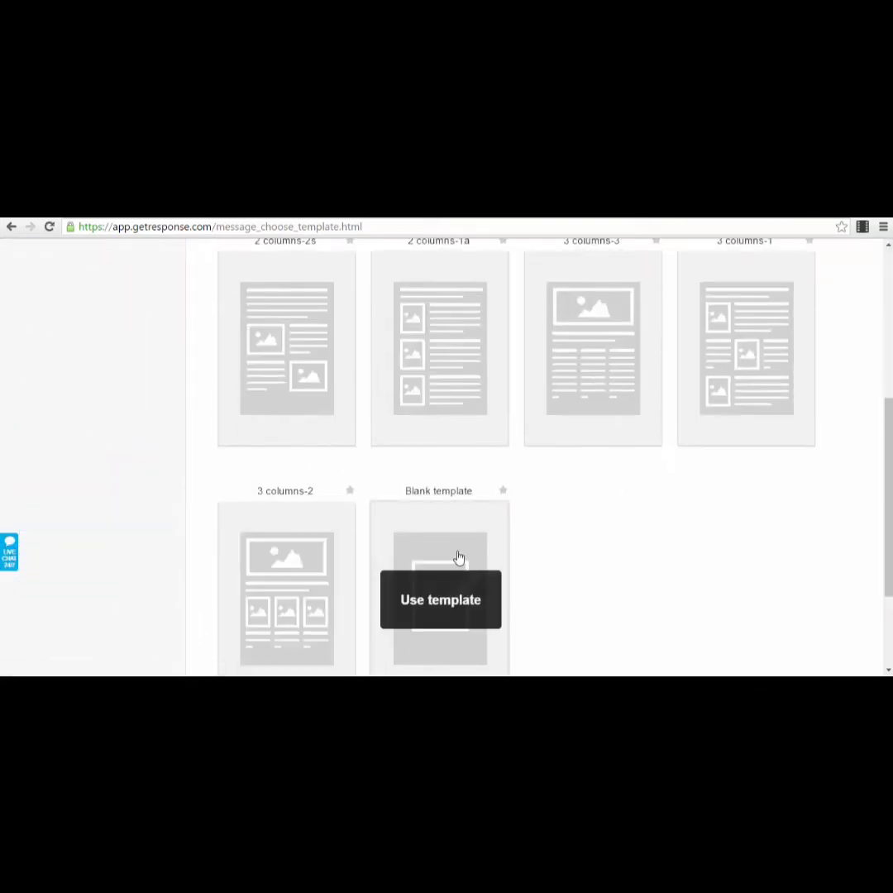
click(456, 558)
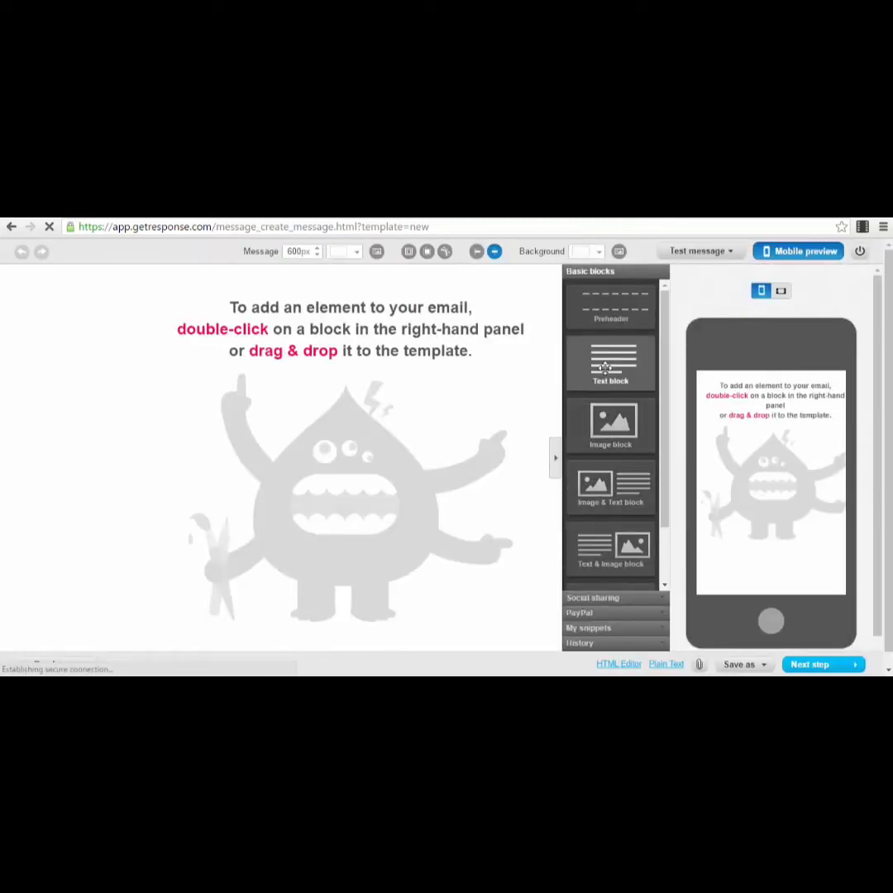
- Add a text block to the email, replace its placeholder text with the lines jkwekjwefj, jbewfhwe and kwk, and continue to the autoresponder settings
drag(606, 366, 280, 319)
click(337, 286)
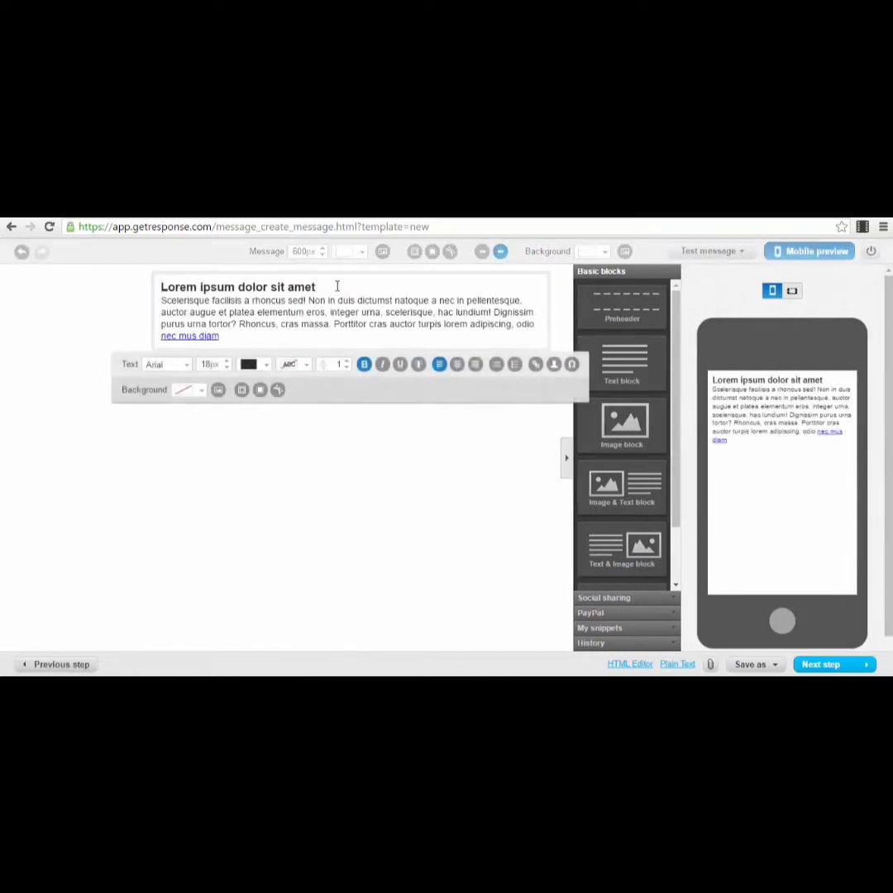
key(Return)
key(ctrl+a)
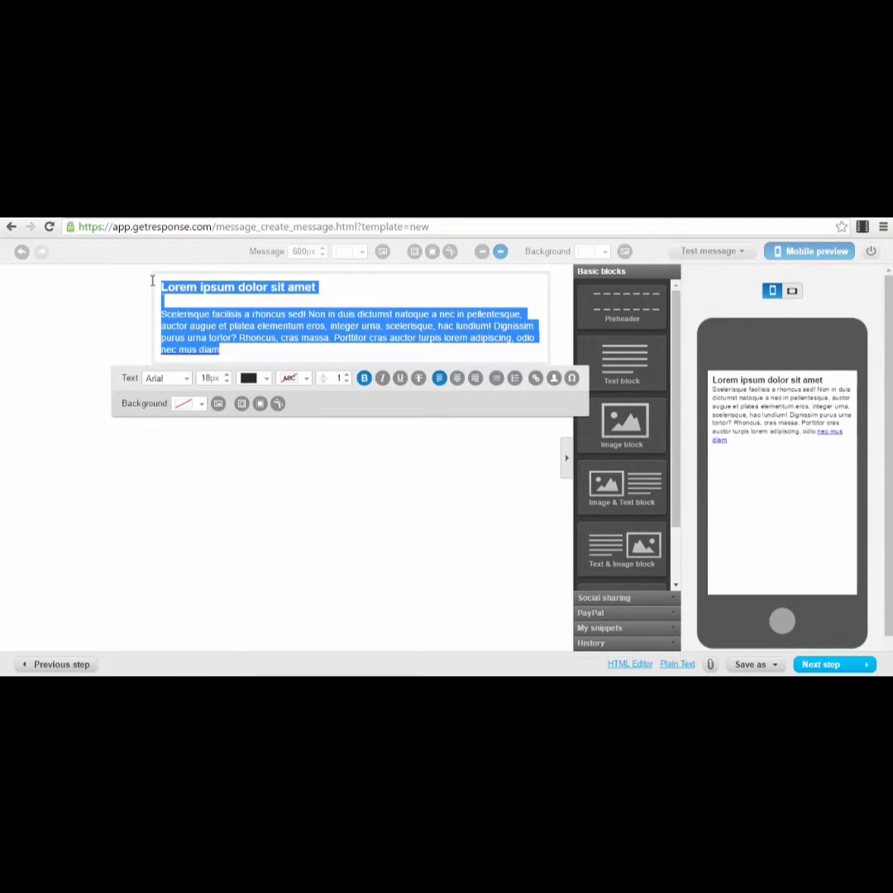
text(jkwekjwefj)
key(Return)
text(jbewfhwe)
key(Return)
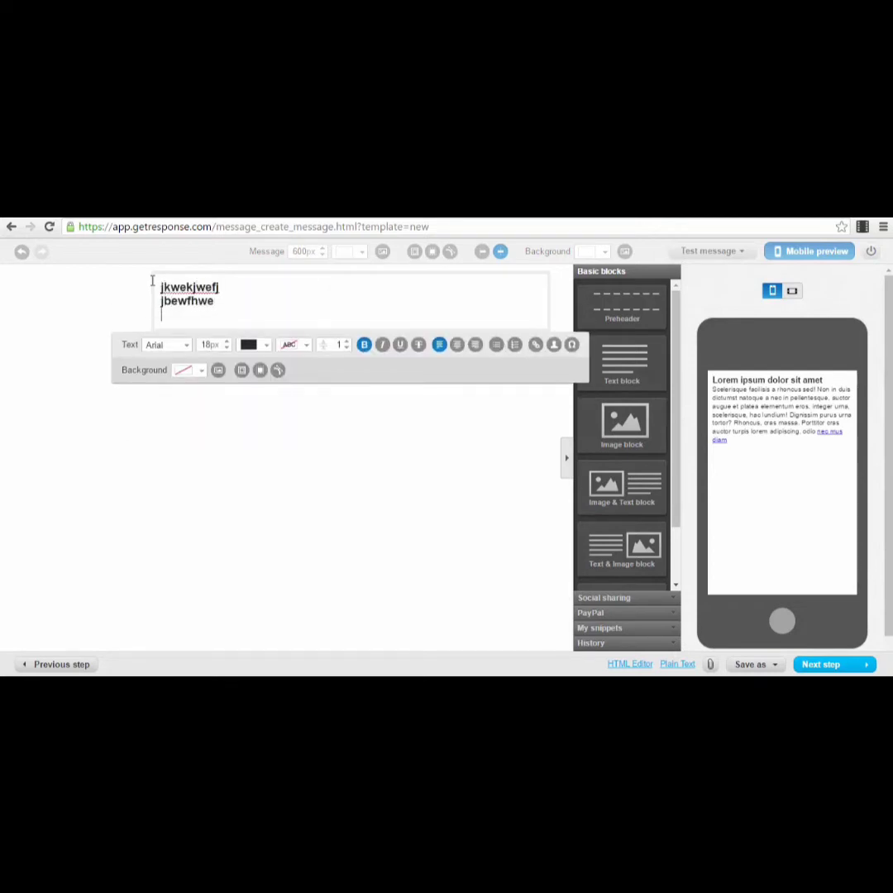
text(kwk)
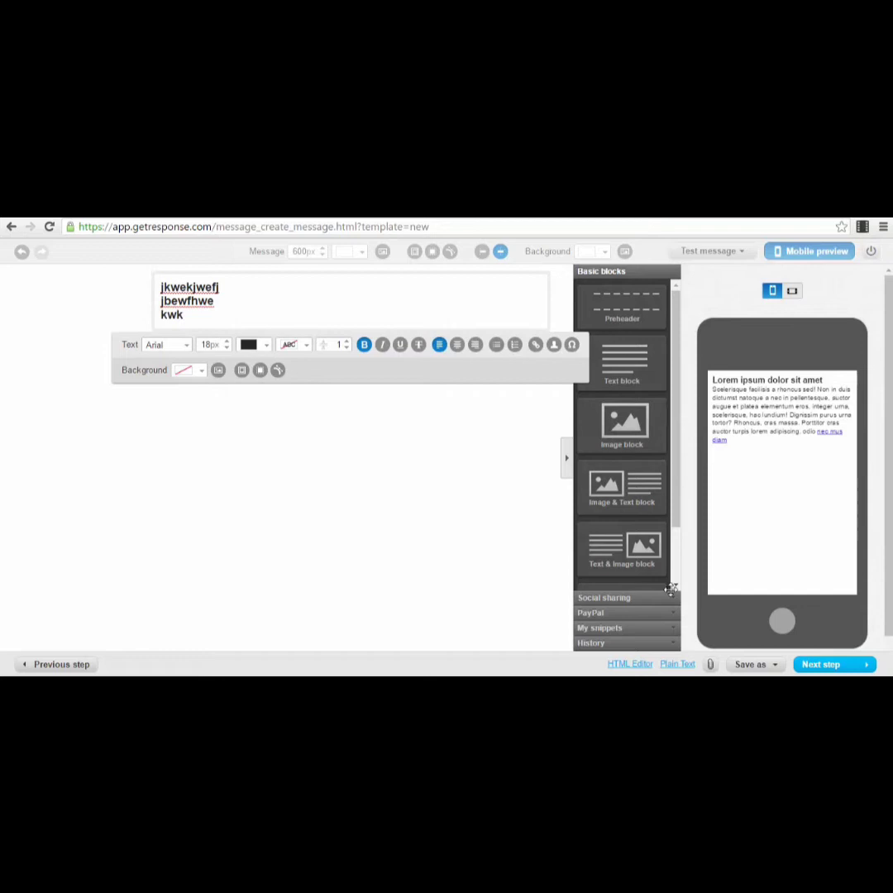
click(847, 664)
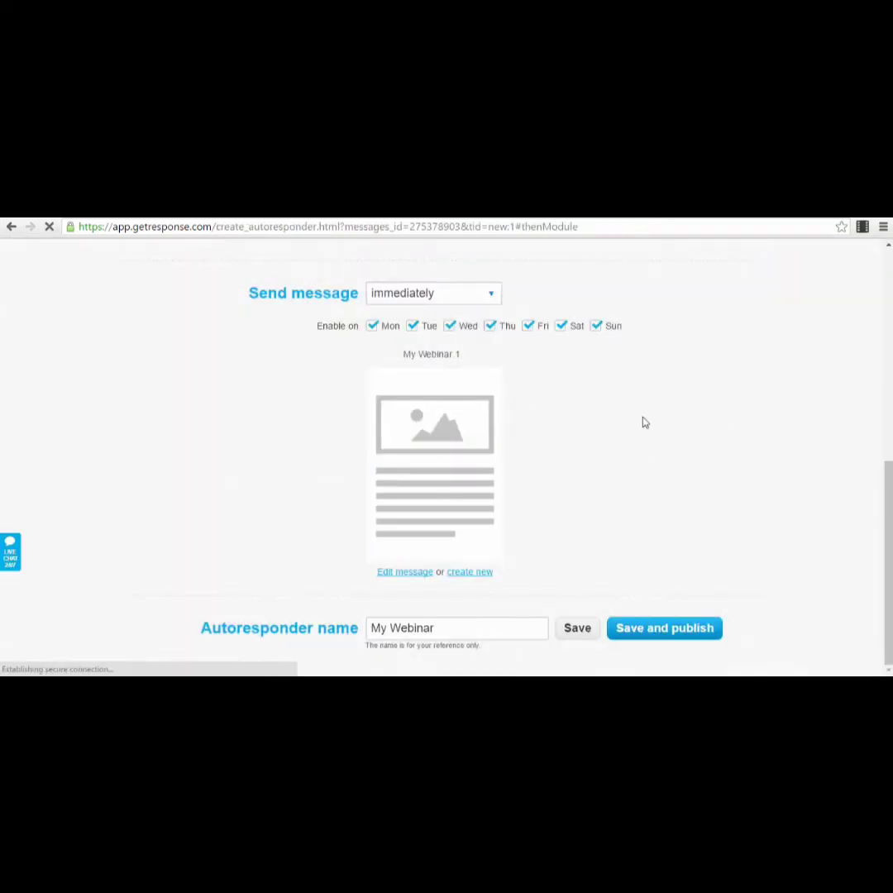
- Review the day 0 settings, save and publish the My Webinar autoresponder, and go to the time-based autoresponder calendar
scroll(346, 490, up, 5)
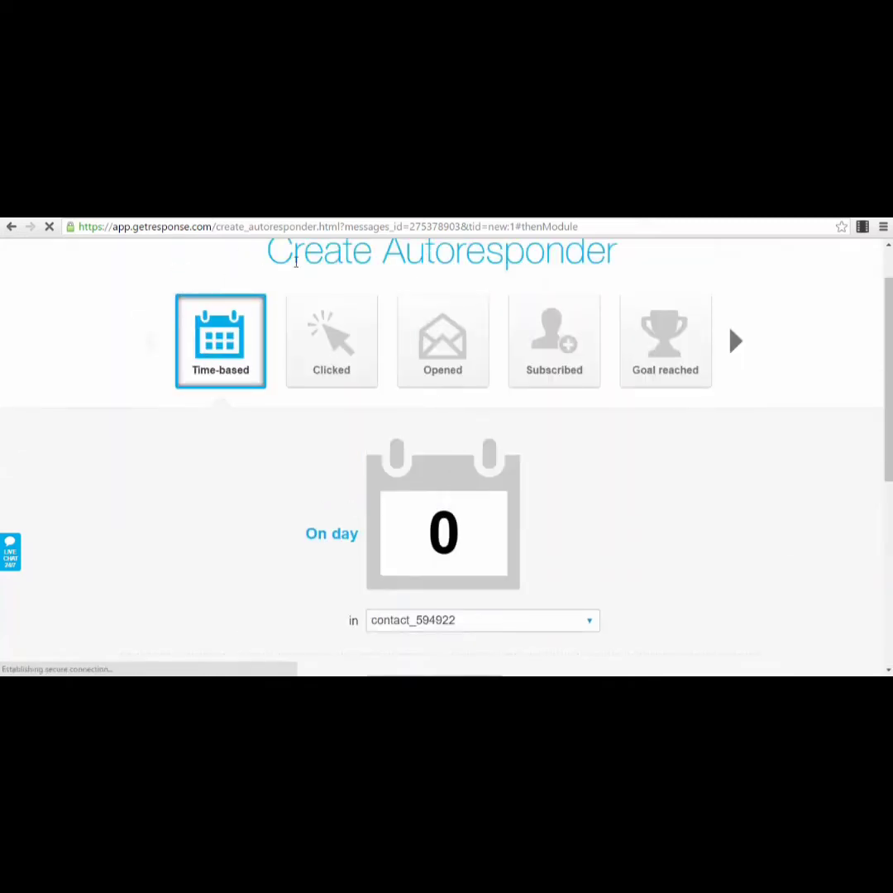
scroll(475, 455, down, 2)
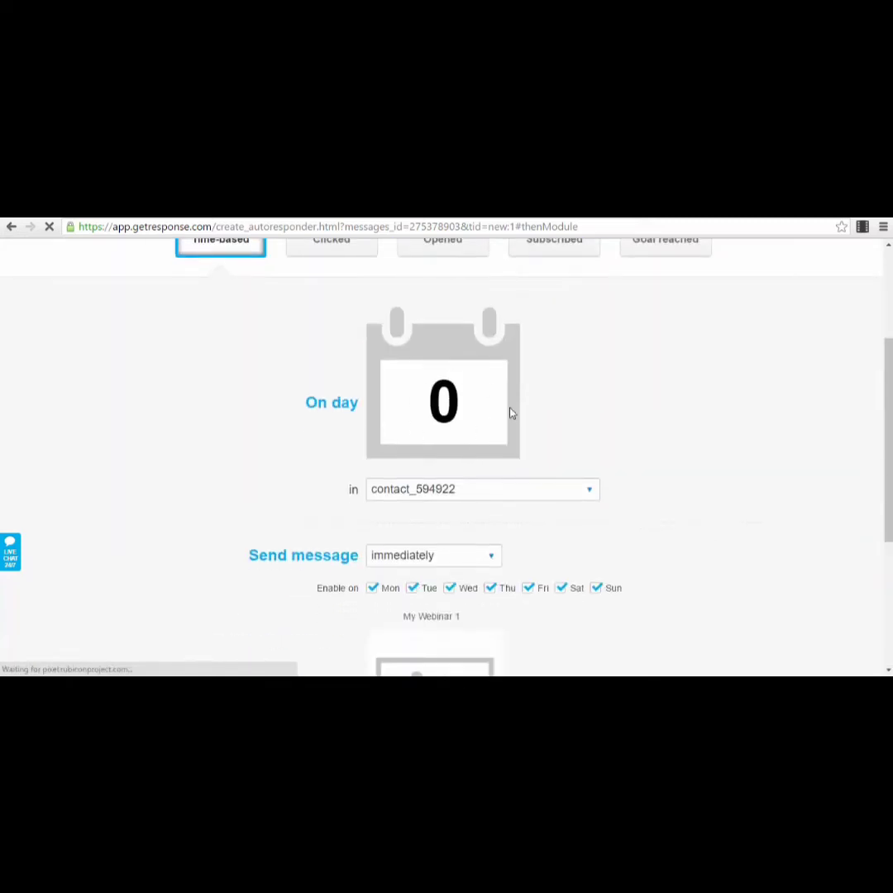
scroll(510, 413, down, 4)
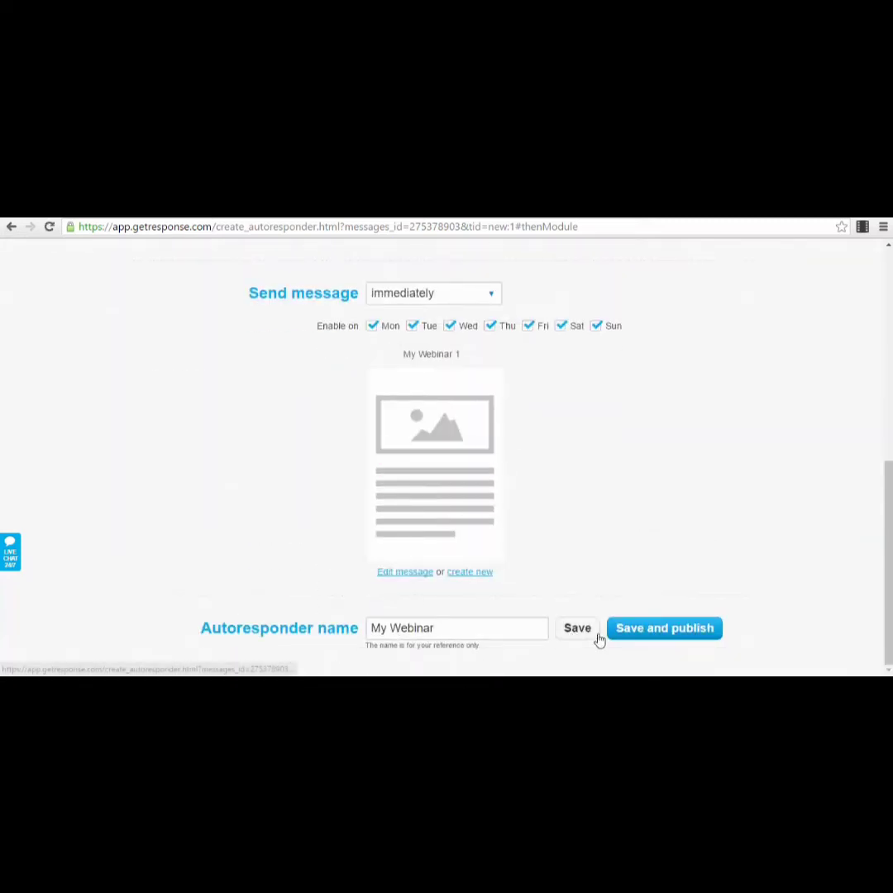
click(667, 633)
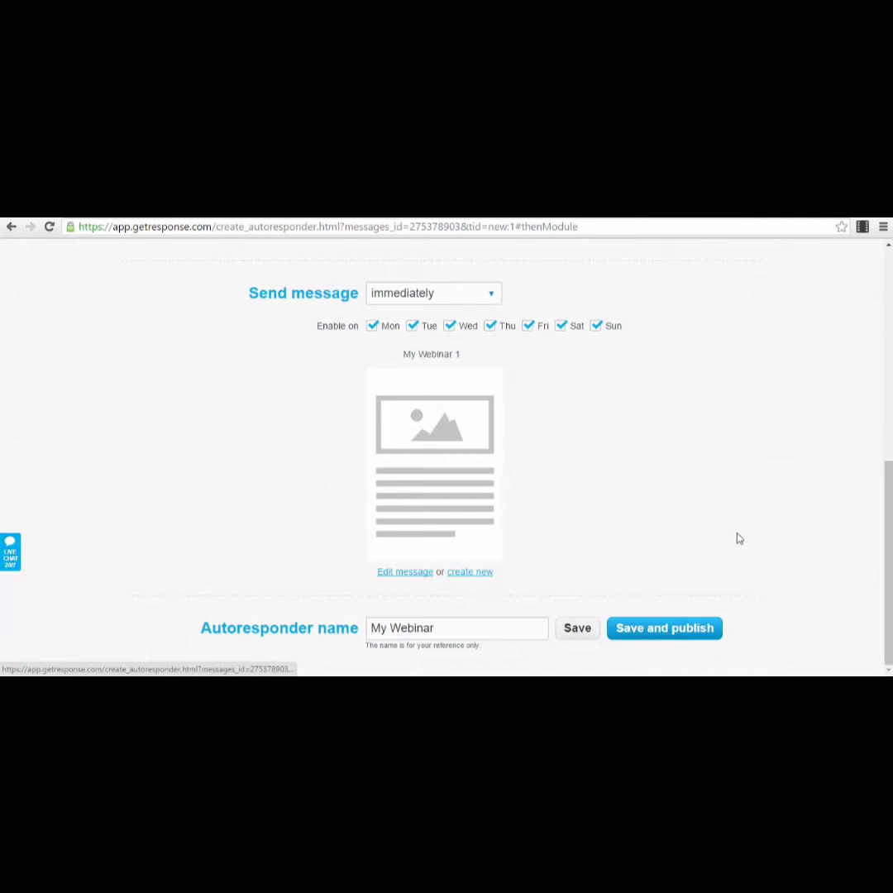
click(391, 510)
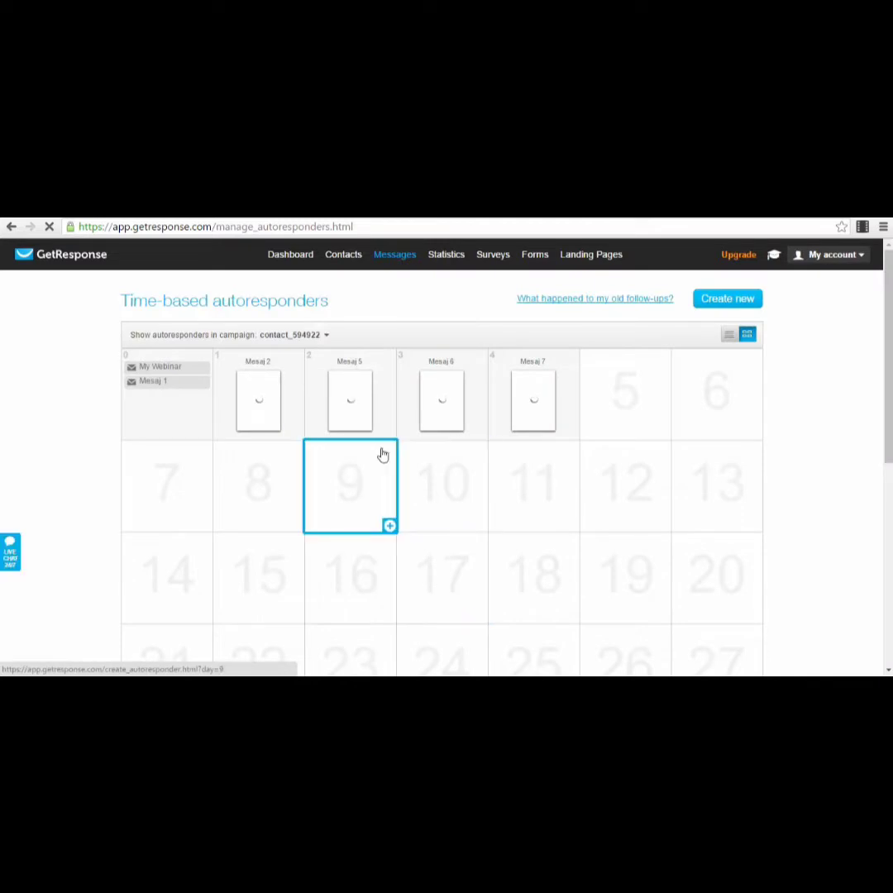
- Show only the autoresponders of the freewebinarteaching campaign instead of contact_594922 in the autoresponder calendar
mouse_move(152, 373)
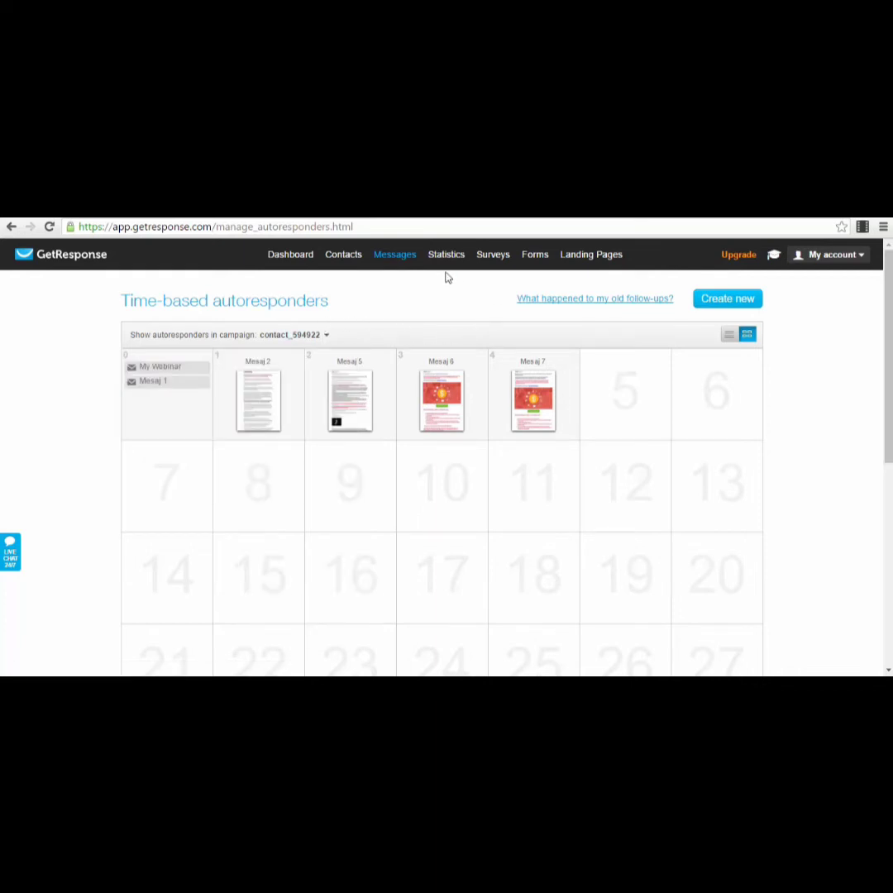
mouse_move(394, 257)
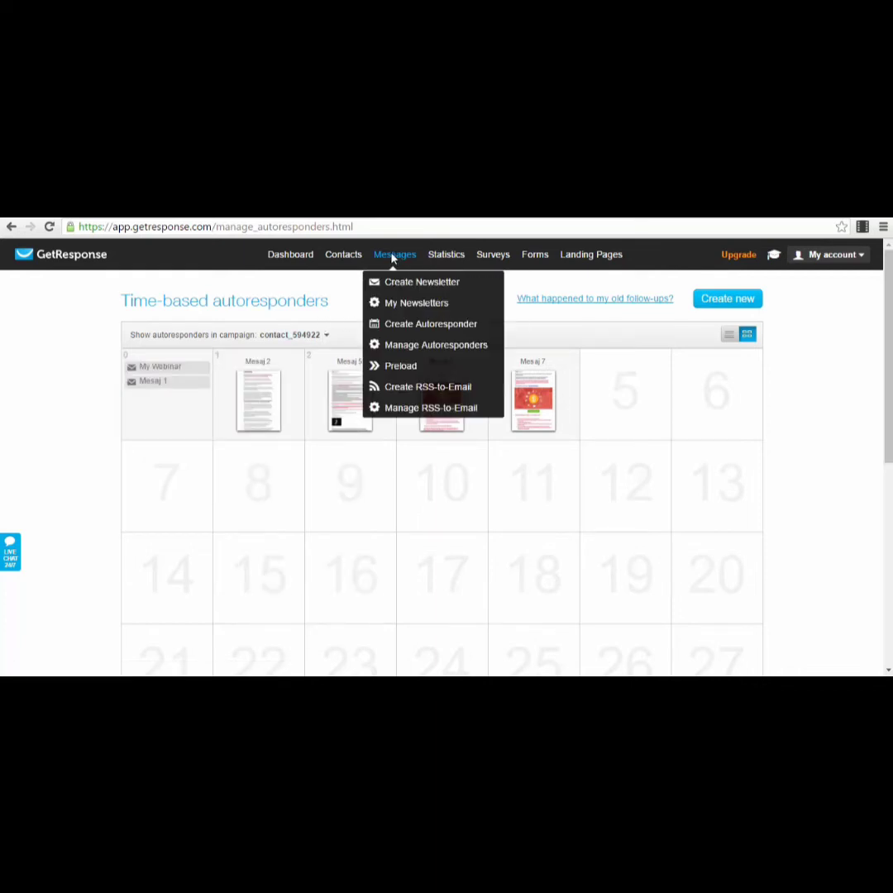
click(404, 345)
mouse_move(300, 370)
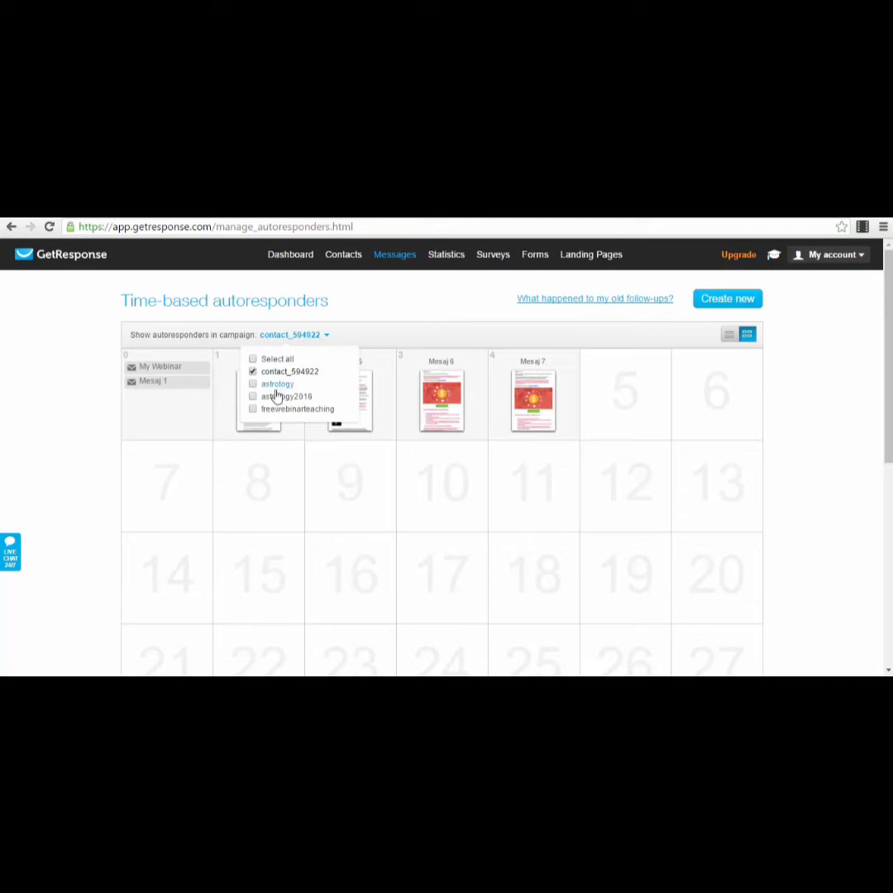
click(253, 409)
click(253, 371)
- Preview the Free Webinar Teaching confirmation email on day 0 and return to the autoresponder calendar to look over its days
mouse_move(170, 397)
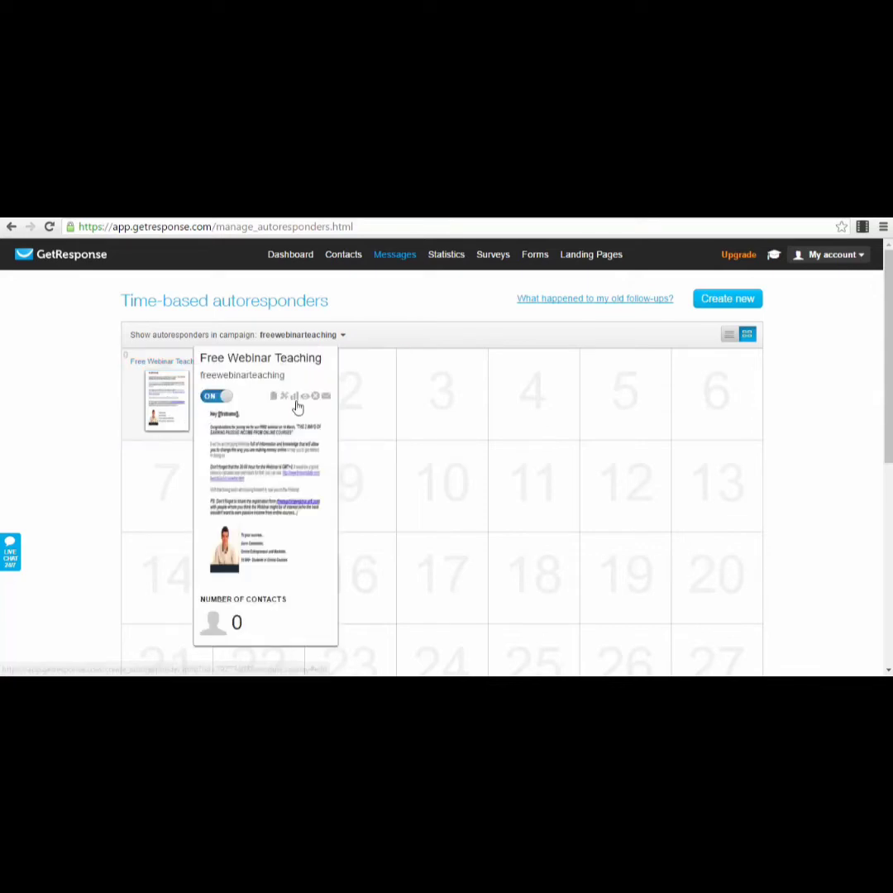
click(308, 403)
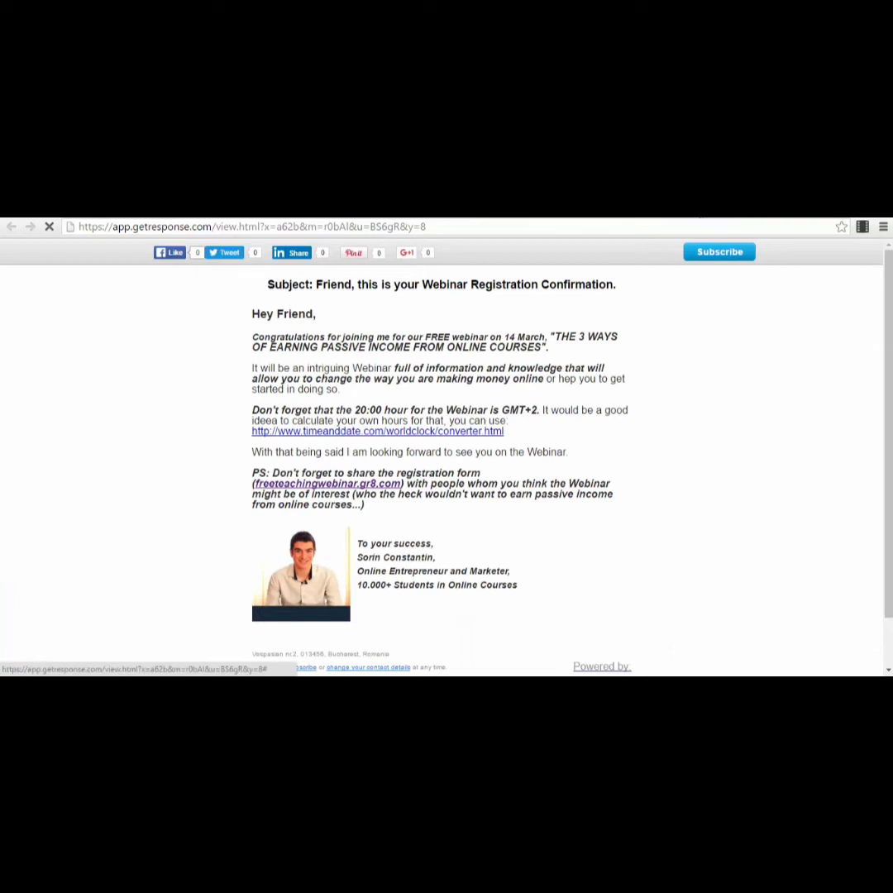
click(679, 216)
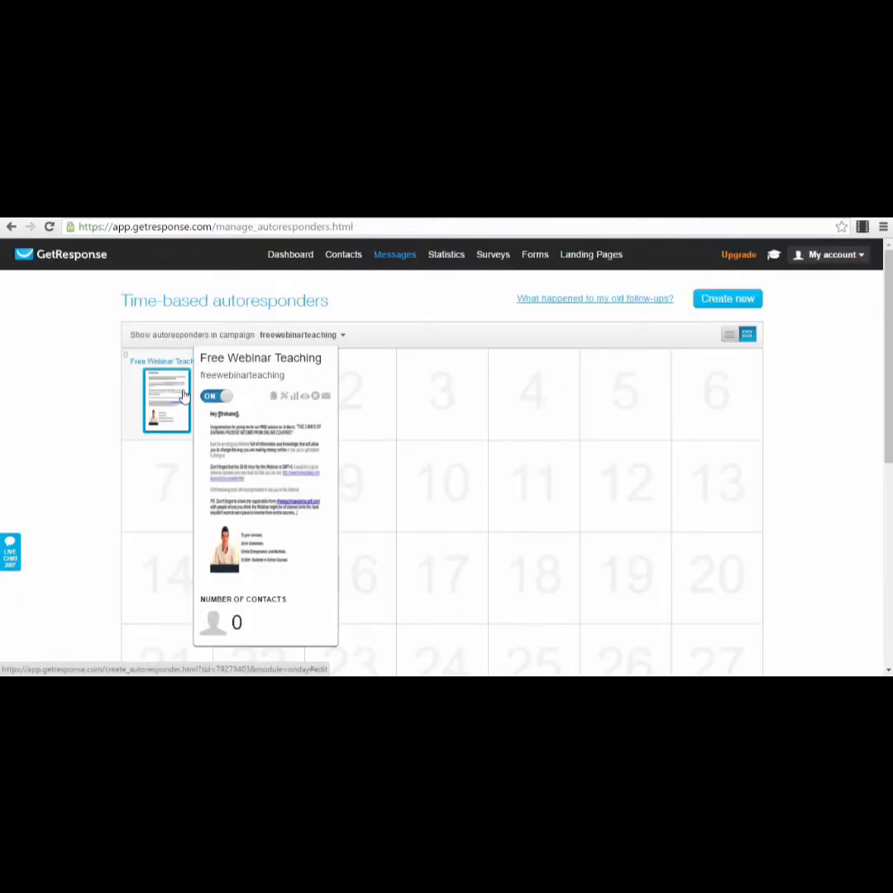
mouse_move(169, 363)
click(327, 396)
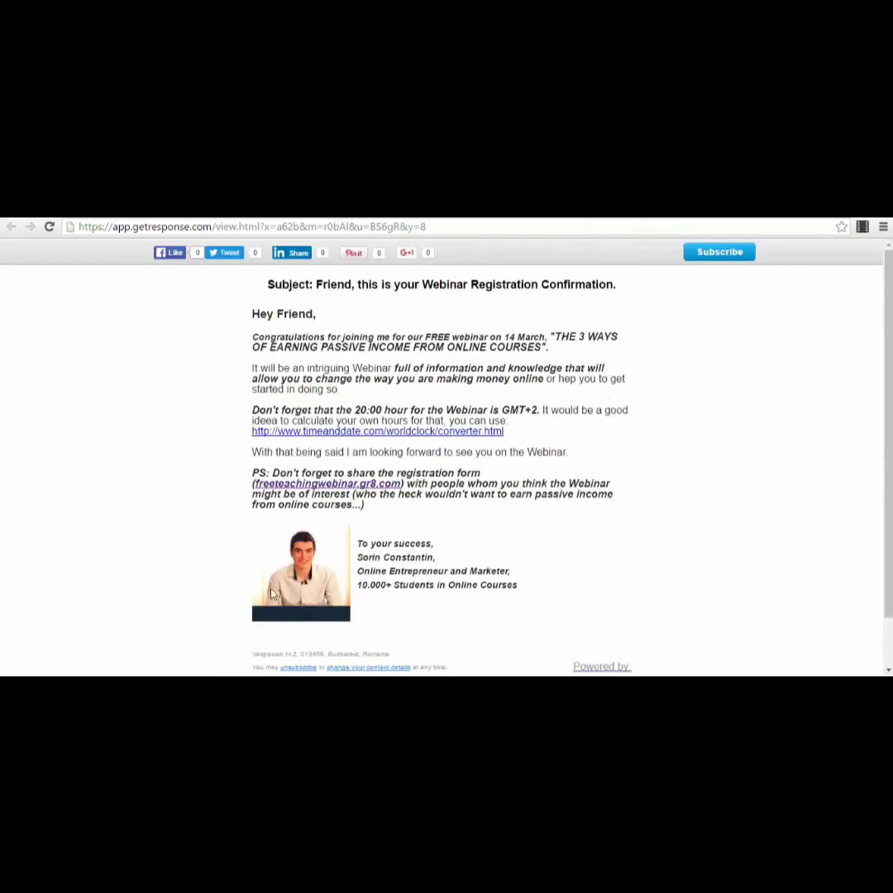
scroll(423, 527, down, 2)
scroll(421, 524, up, 2)
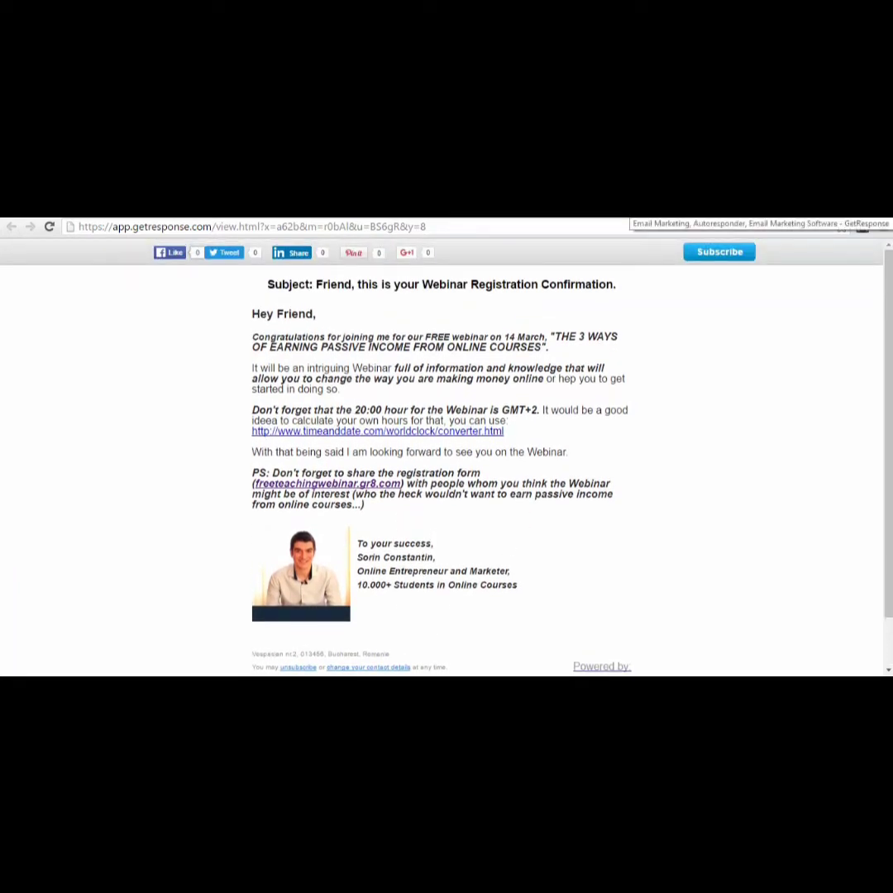
click(537, 189)
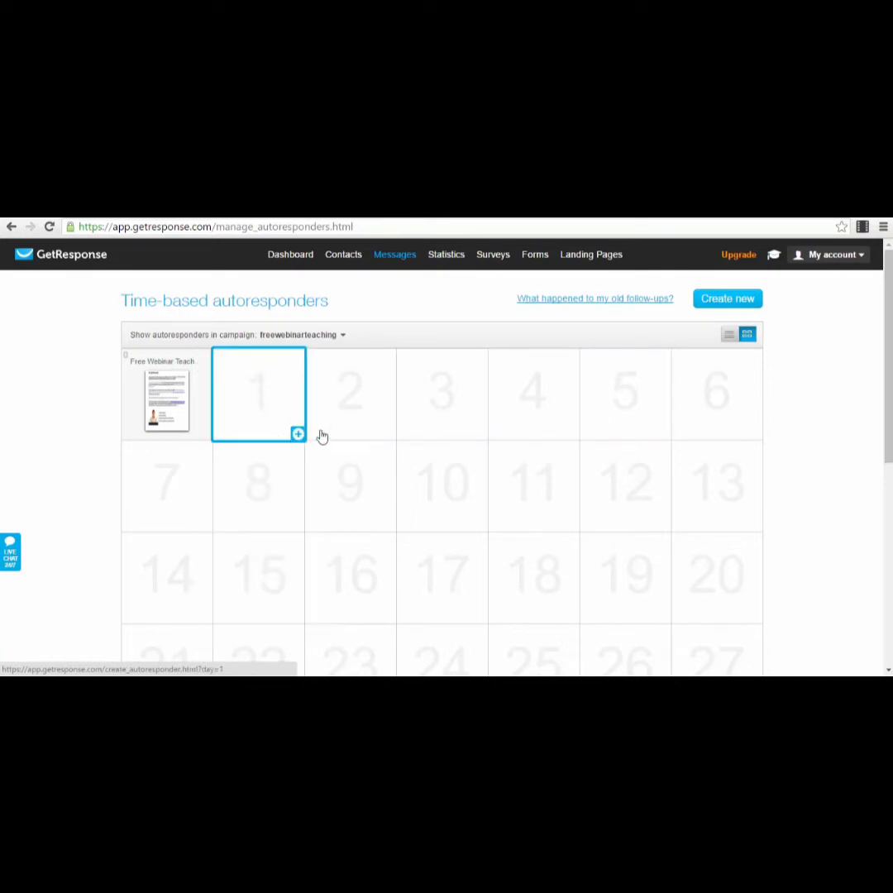
mouse_move(153, 425)
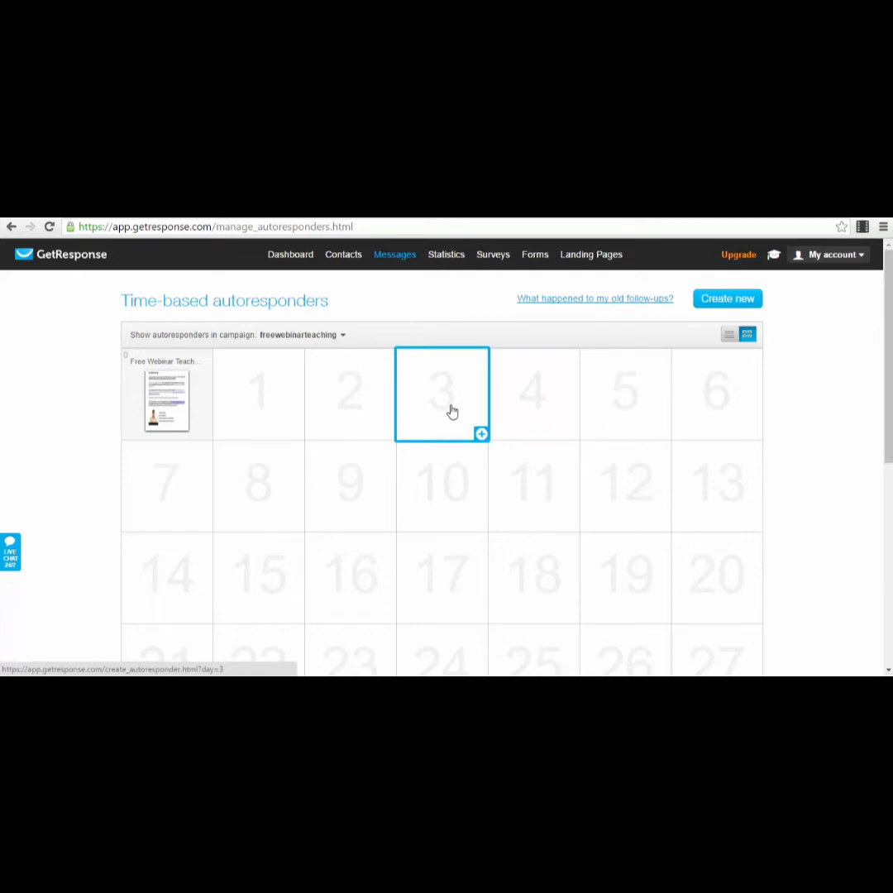
scroll(583, 459, down, 3)
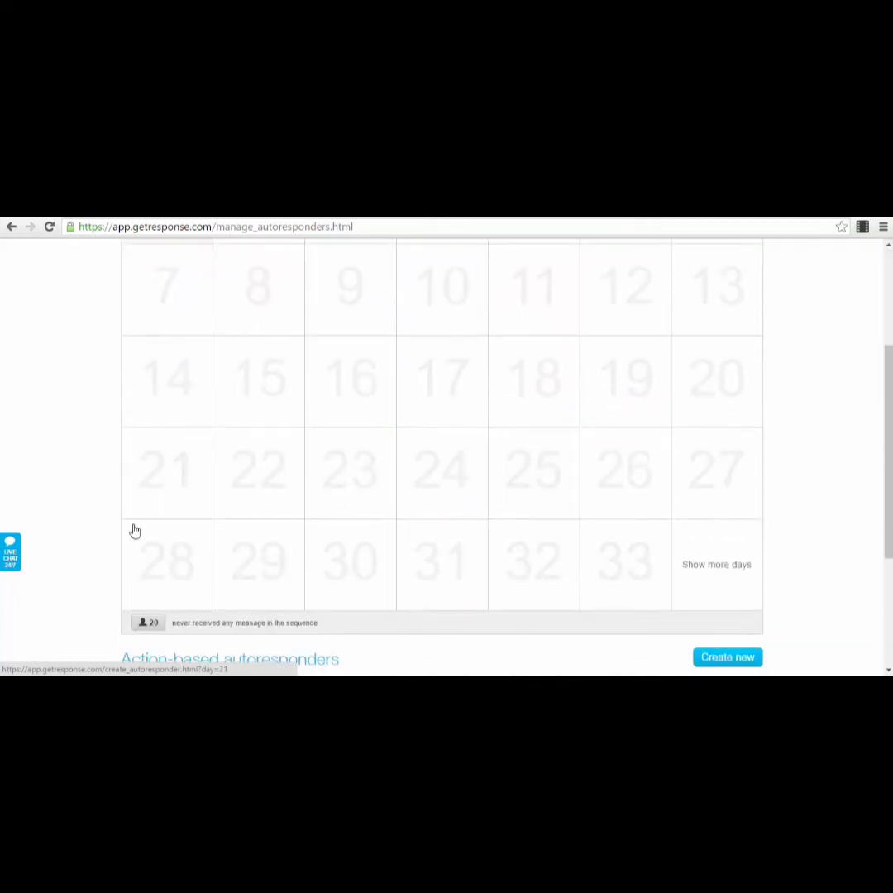
scroll(618, 594, up, 3)
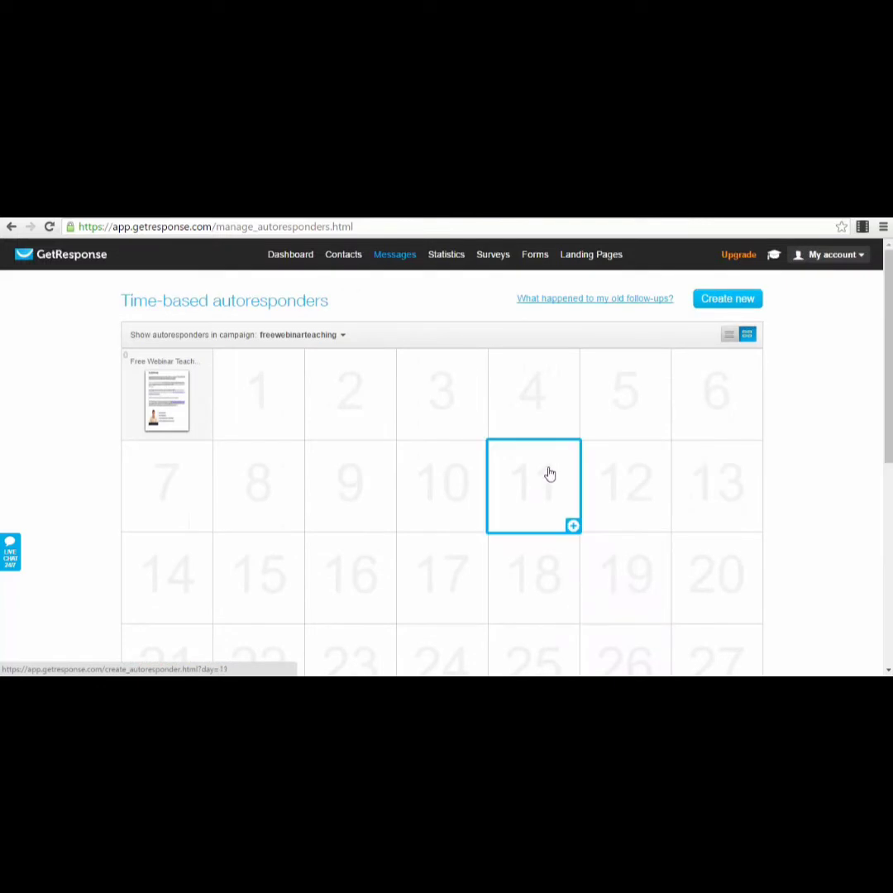
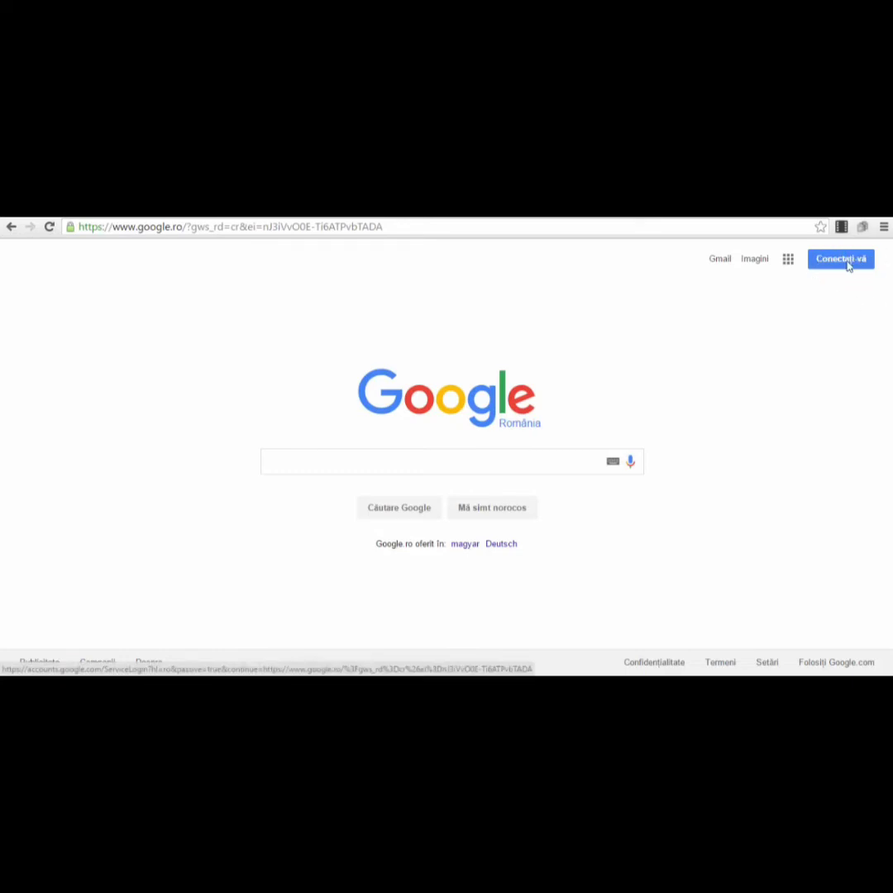
- Start signing in from the Google homepage and look through the list of saved accounts
click(843, 259)
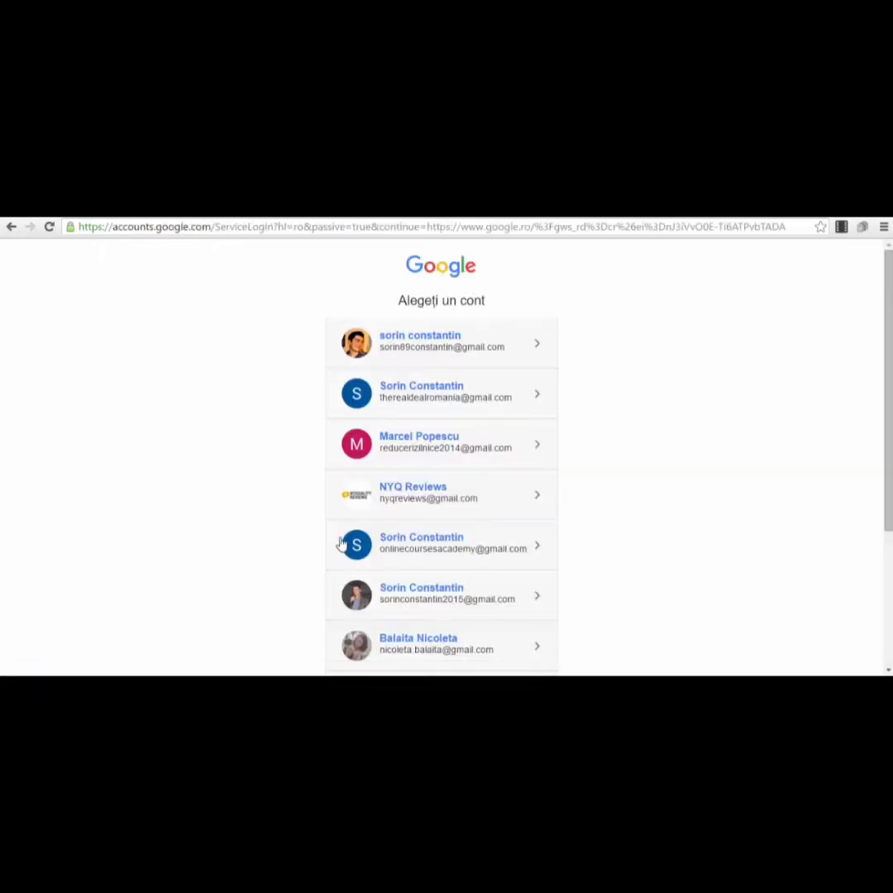
scroll(343, 542, down, 3)
scroll(442, 446, up, 3)
- Choose the first saved Google account, enter its account password, and go back to the account list without submitting it
click(490, 343)
click(450, 508)
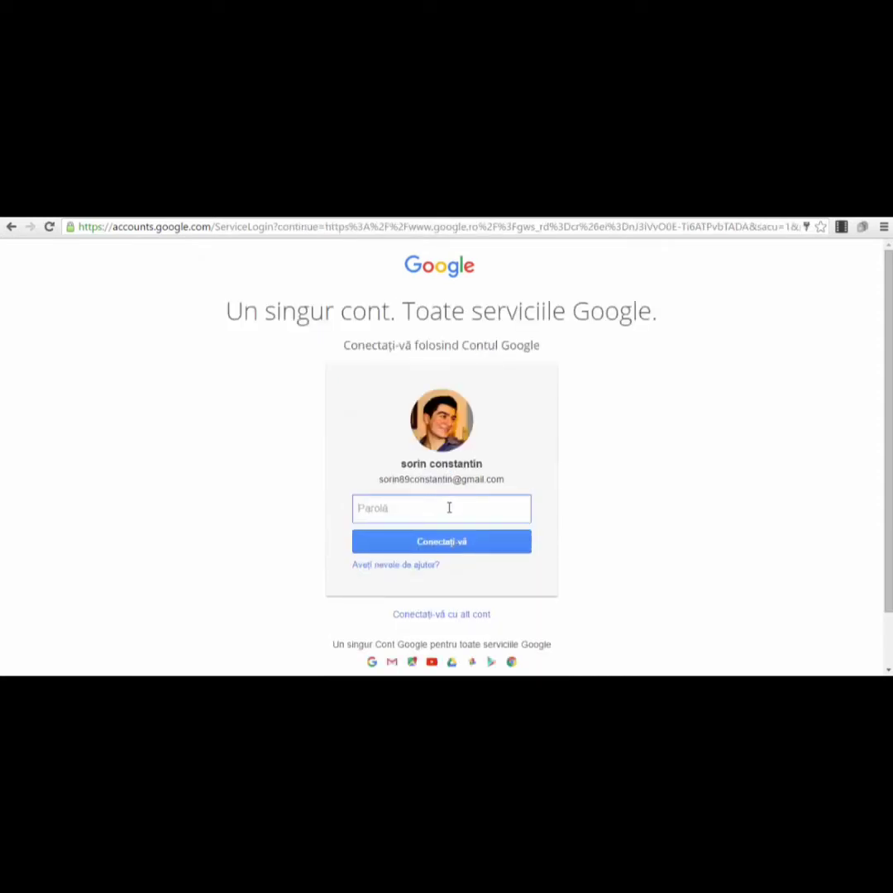
text(•••••)
key(BackSpace)
key(BackSpace)
key(BackSpace)
key(BackSpace)
text(••••••••••)
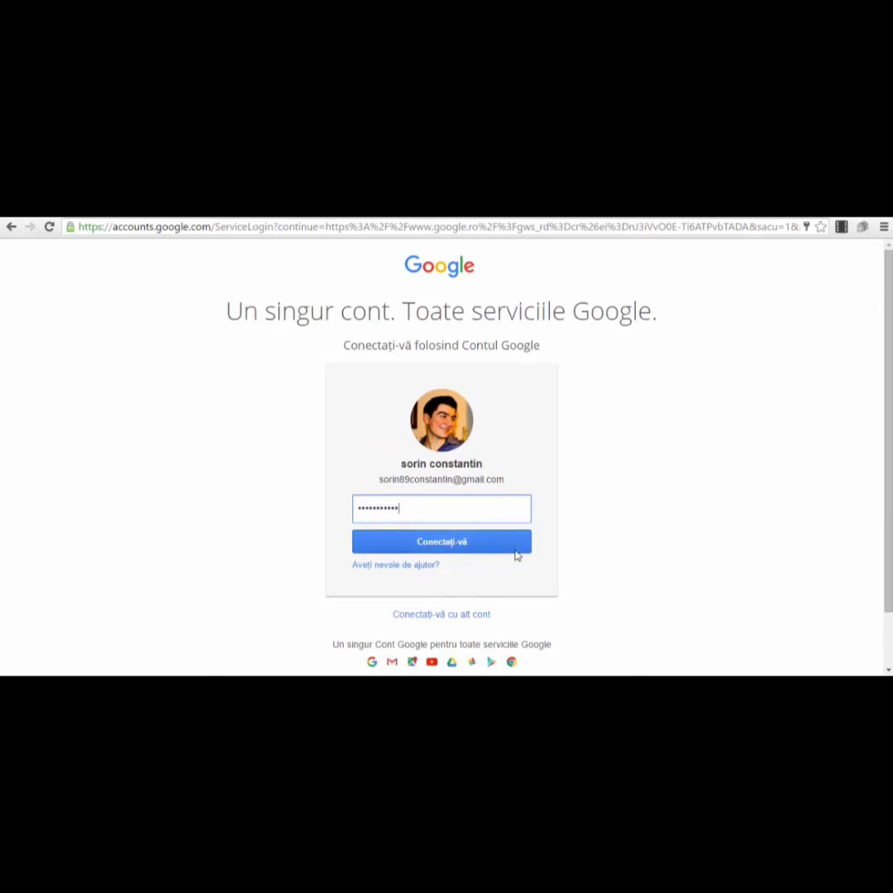
scroll(600, 522, down, 1)
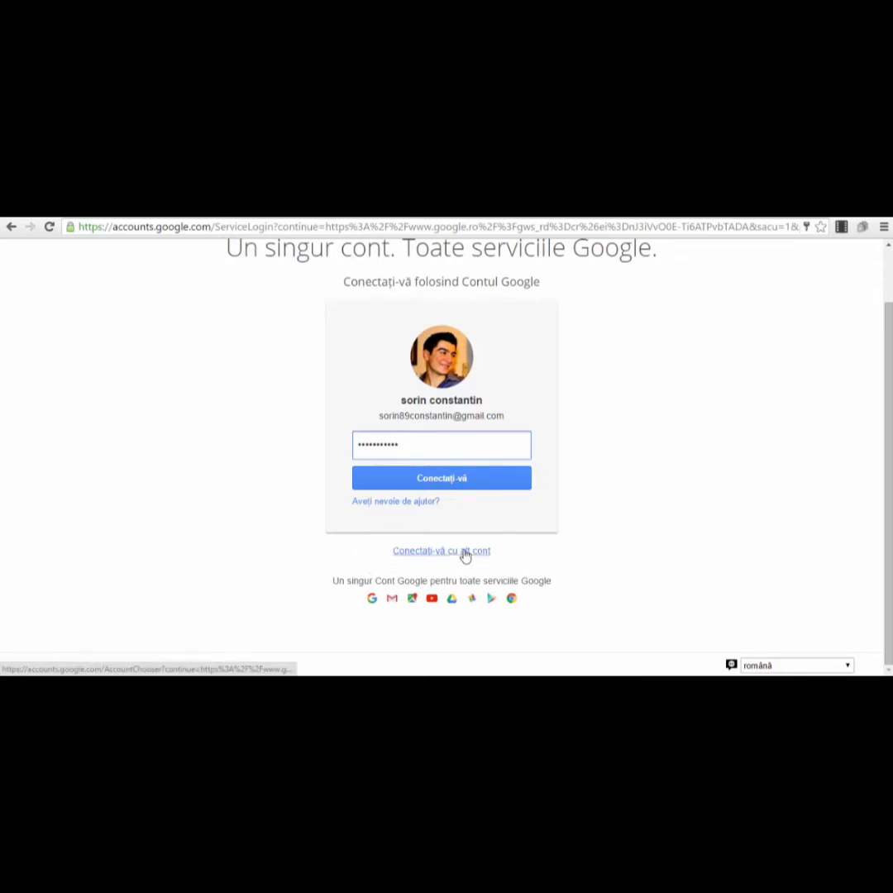
scroll(465, 555, up, 1)
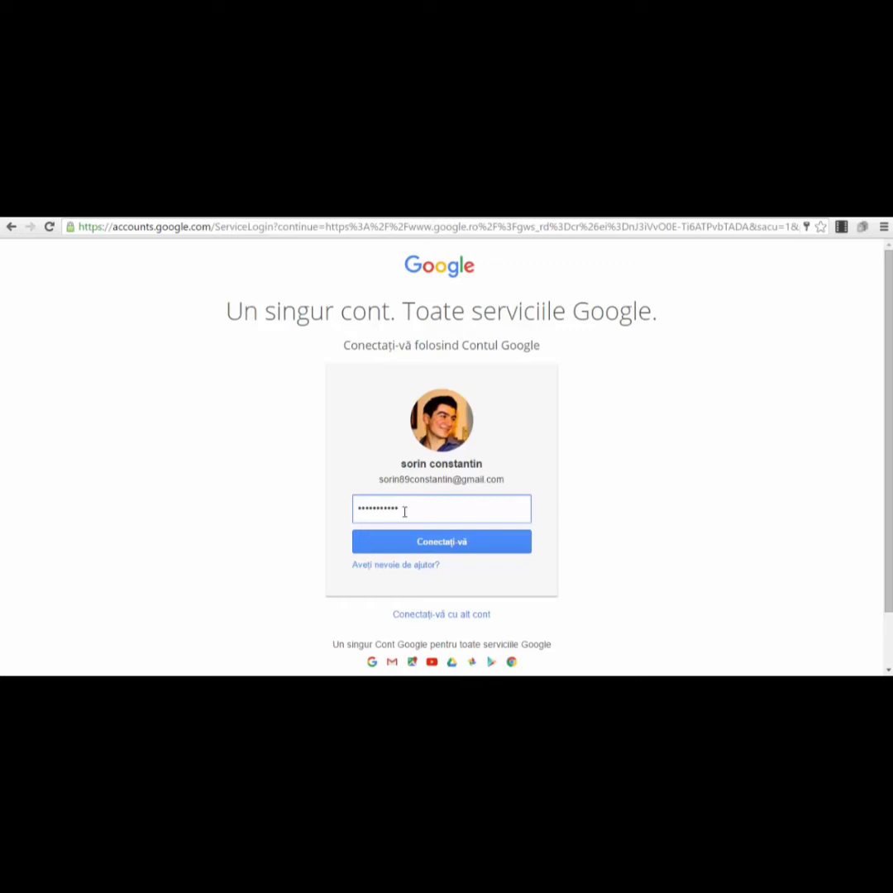
key(ctrl+a)
click(11, 226)
- Choose to add another Google account, open the form for creating a new one, and look over its fields
scroll(388, 388, down, 5)
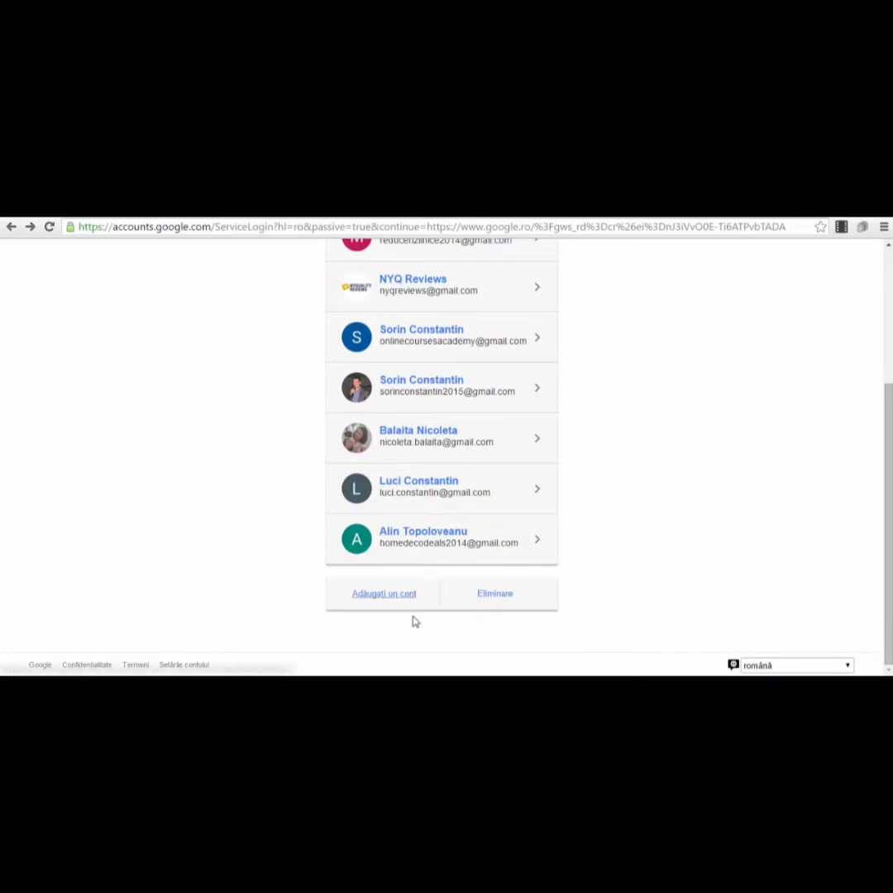
scroll(273, 524, up, 5)
scroll(293, 528, down, 5)
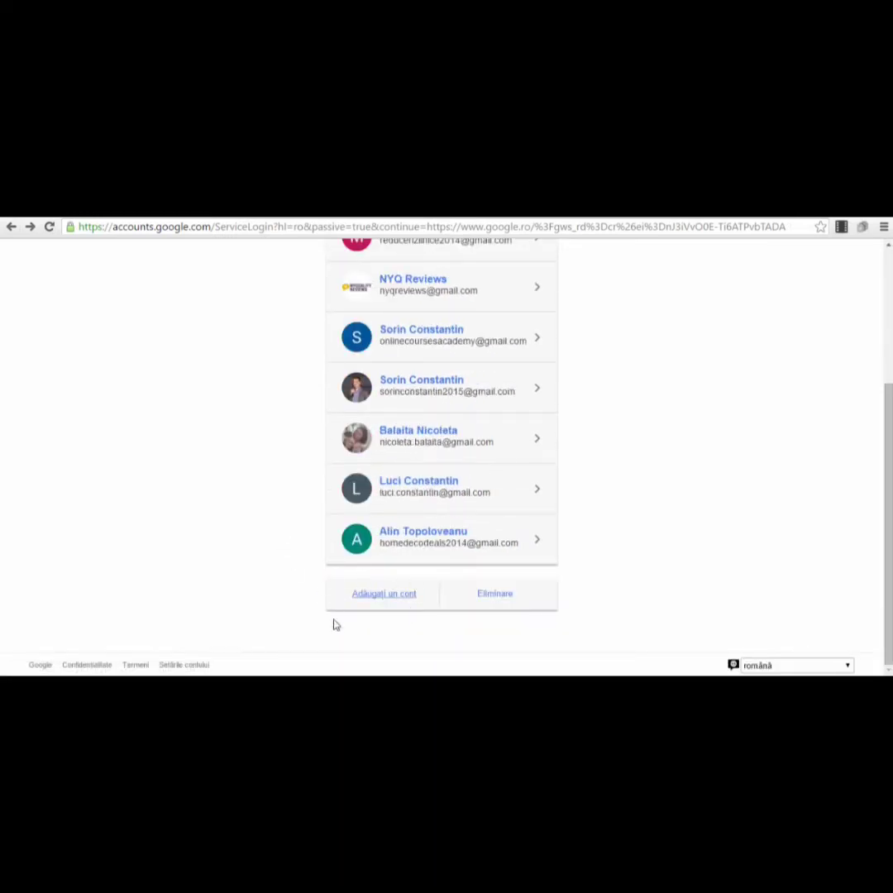
click(393, 596)
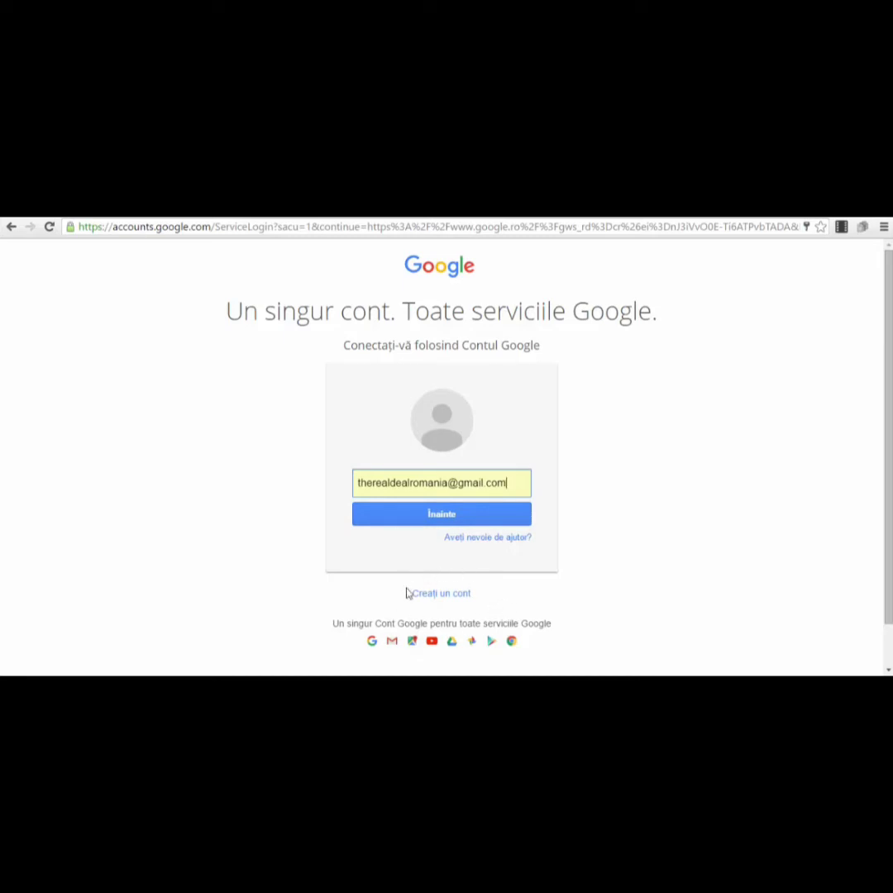
click(441, 593)
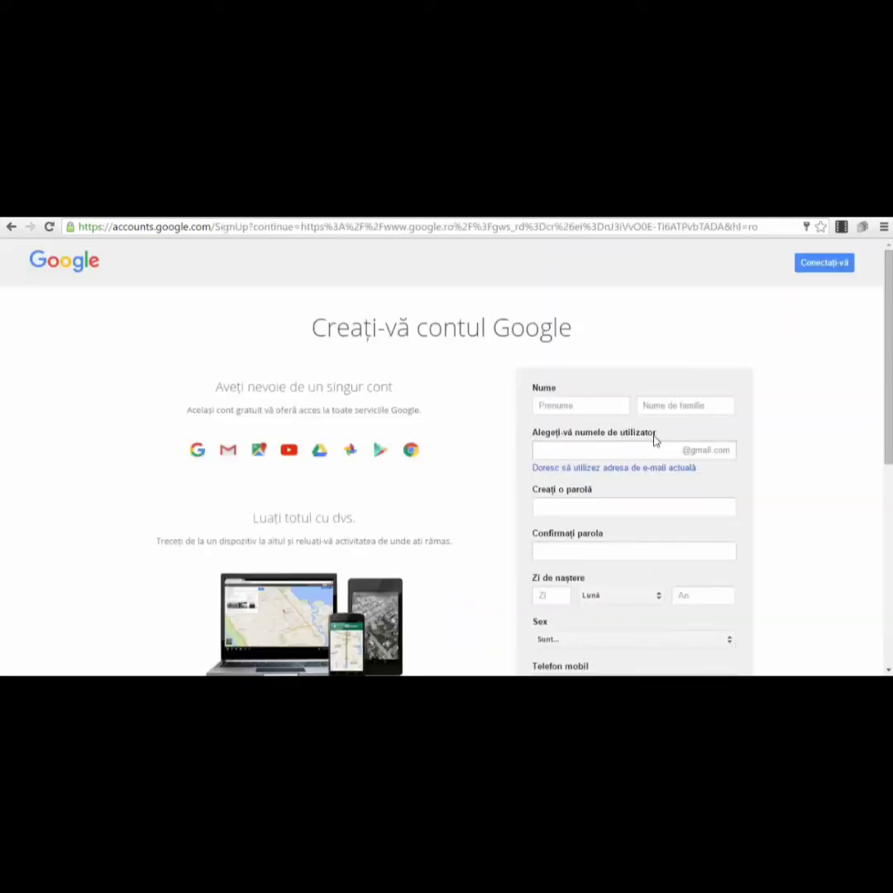
scroll(655, 441, down, 2)
scroll(447, 446, up, 1)
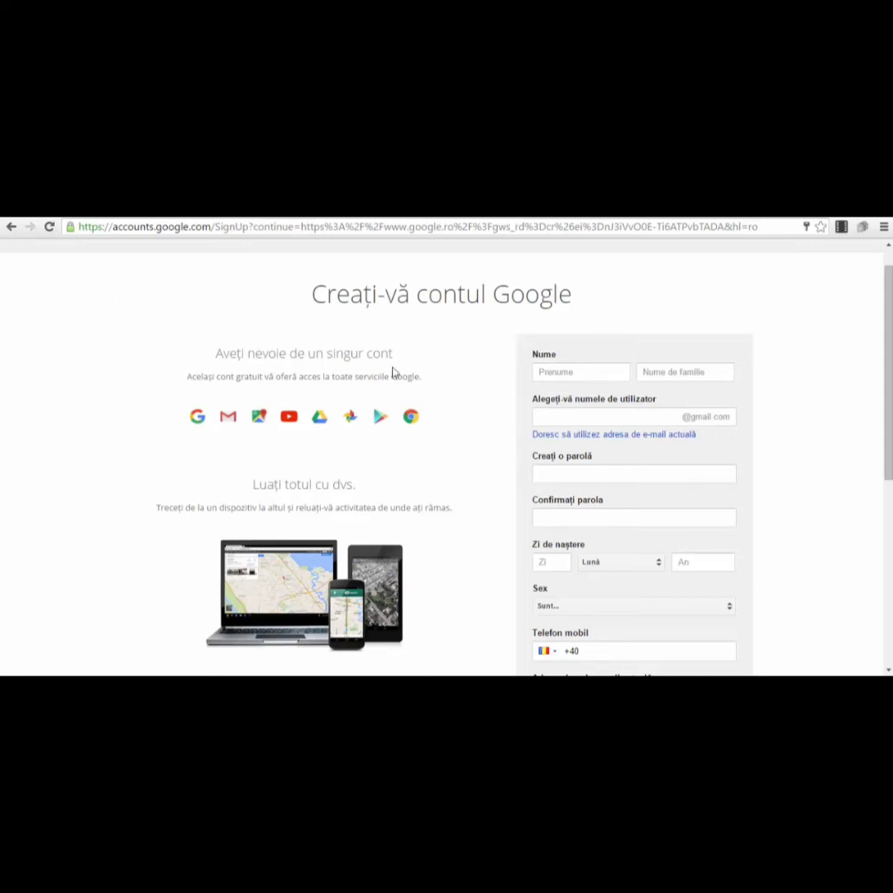
scroll(446, 446, up, 1)
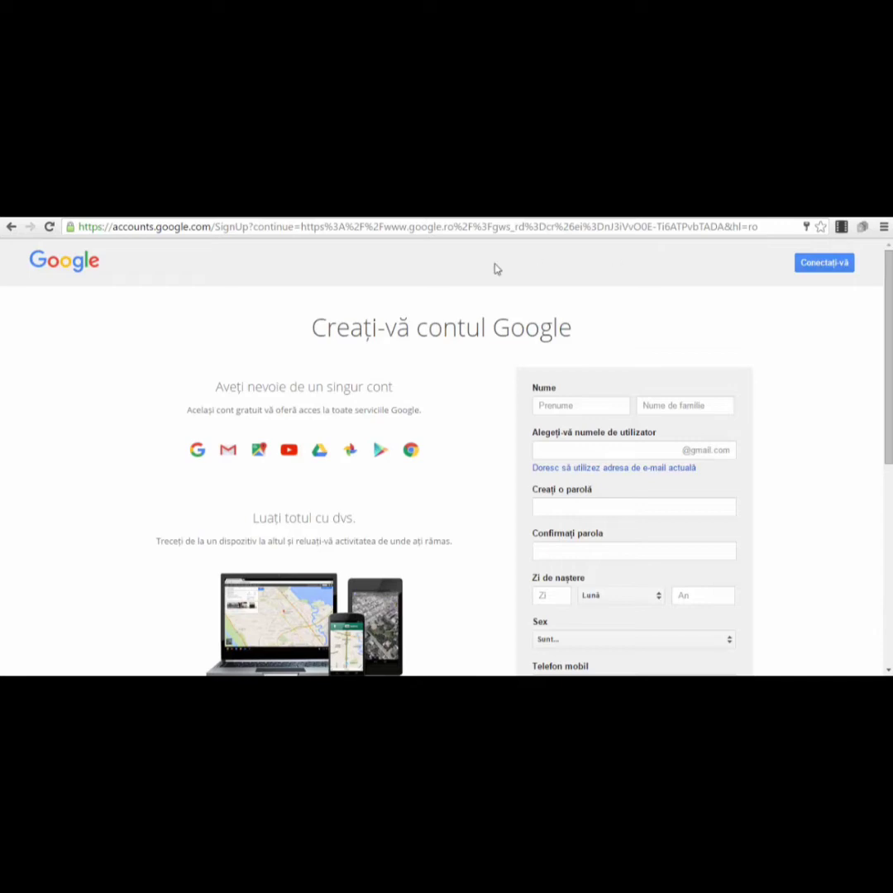
scroll(625, 376, down, 1)
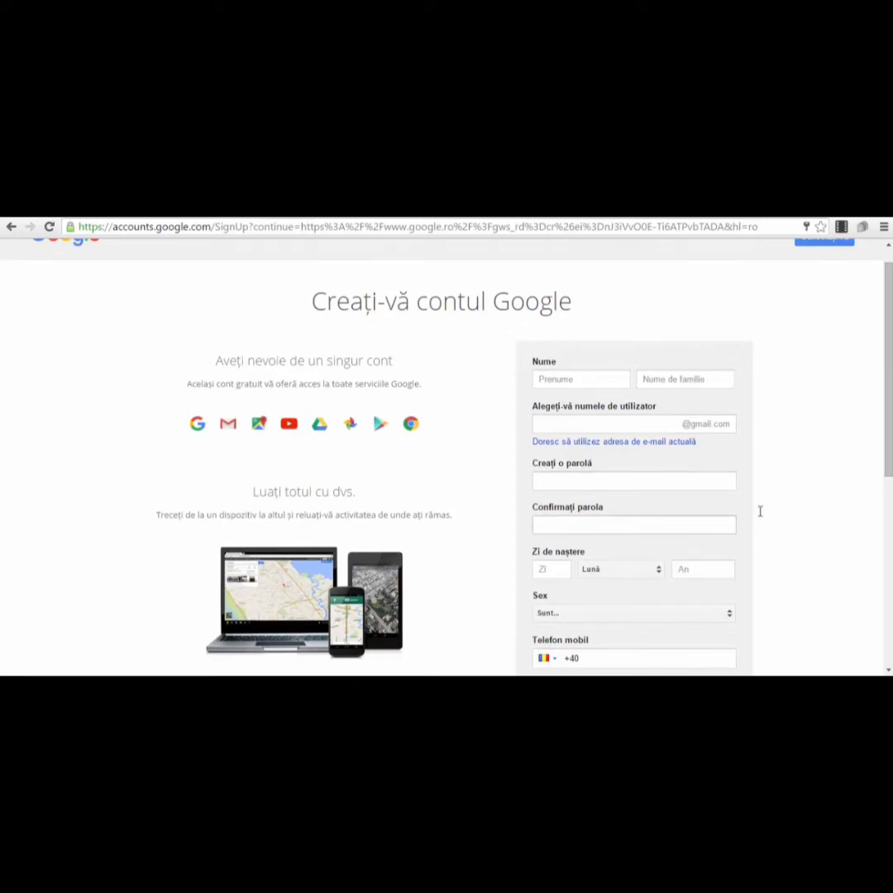
- Examine the remaining fields of the Google account sign-up form, down to the robot check and location
scroll(758, 510, down, 3)
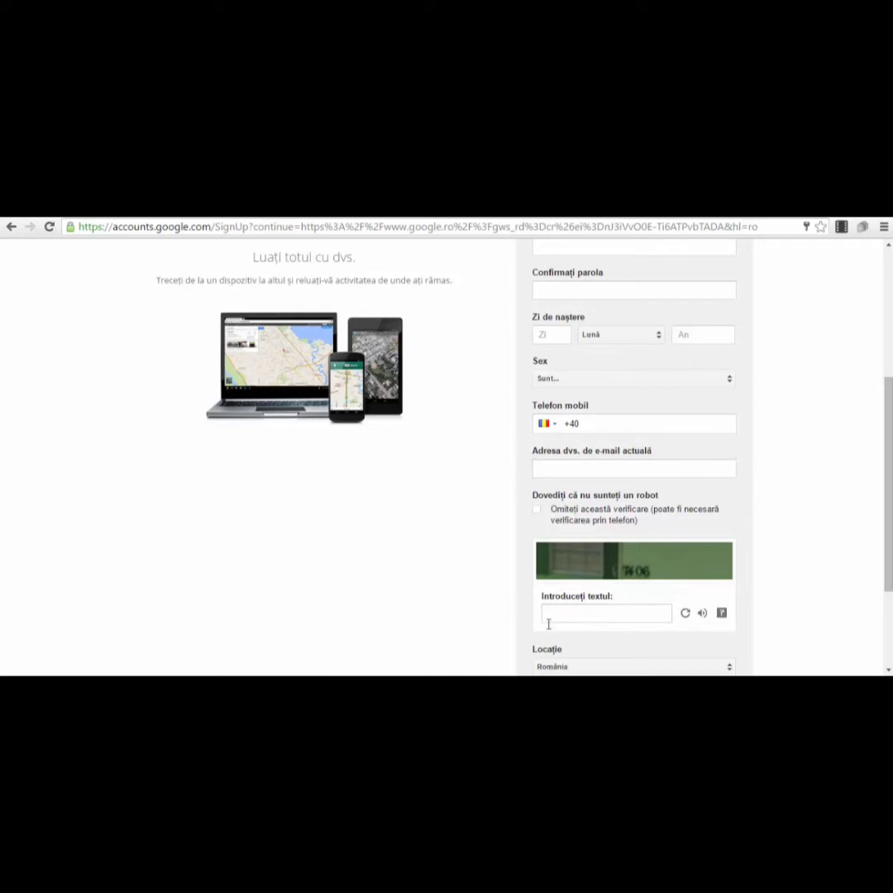
scroll(548, 624, down, 2)
scroll(890, 391, up, 5)
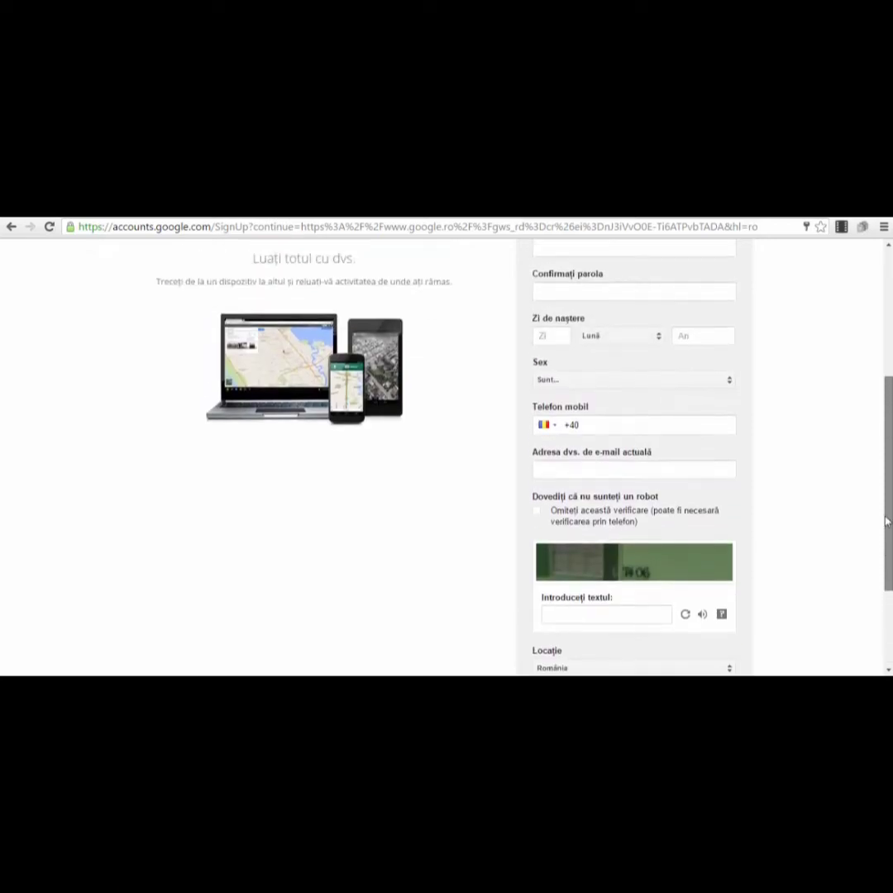
scroll(889, 391, up, 1)
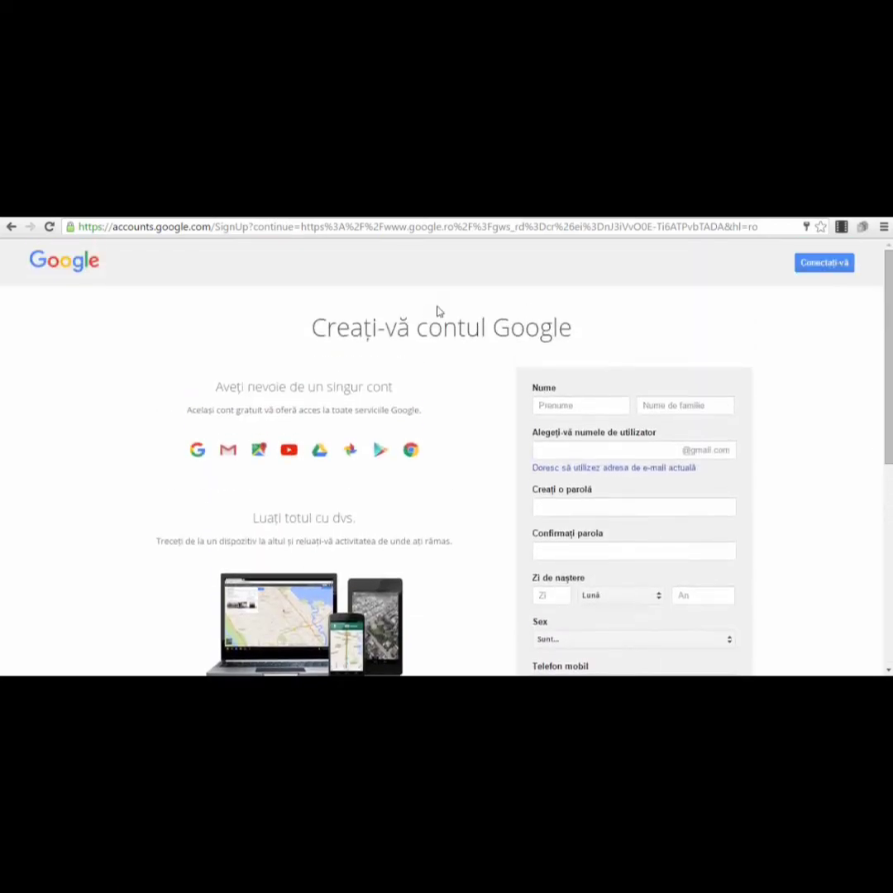
- Sign in to the first saved Google account with its account password and briefly open its Gmail inbox
click(811, 264)
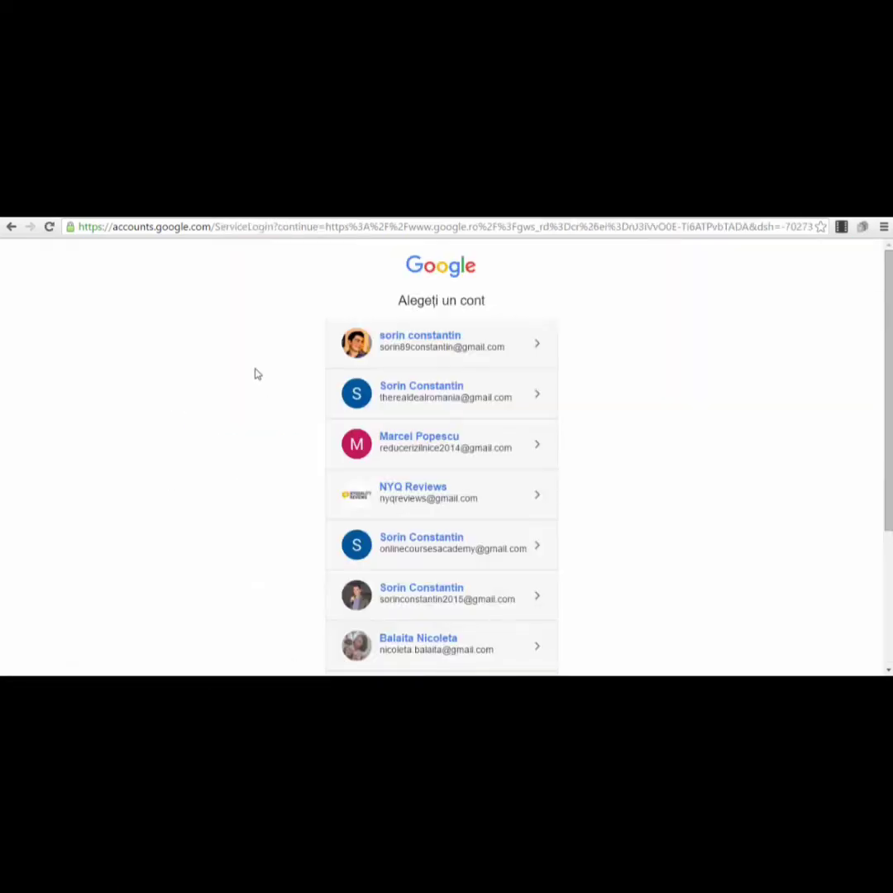
click(480, 347)
text(••••••••••)
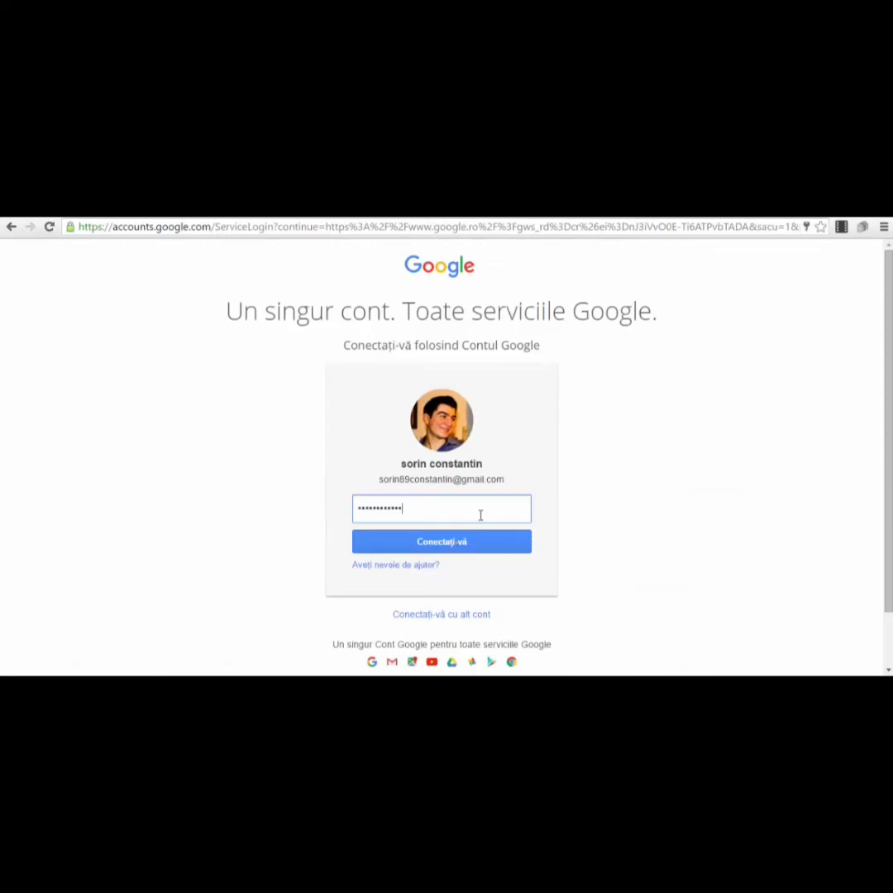
key(Return)
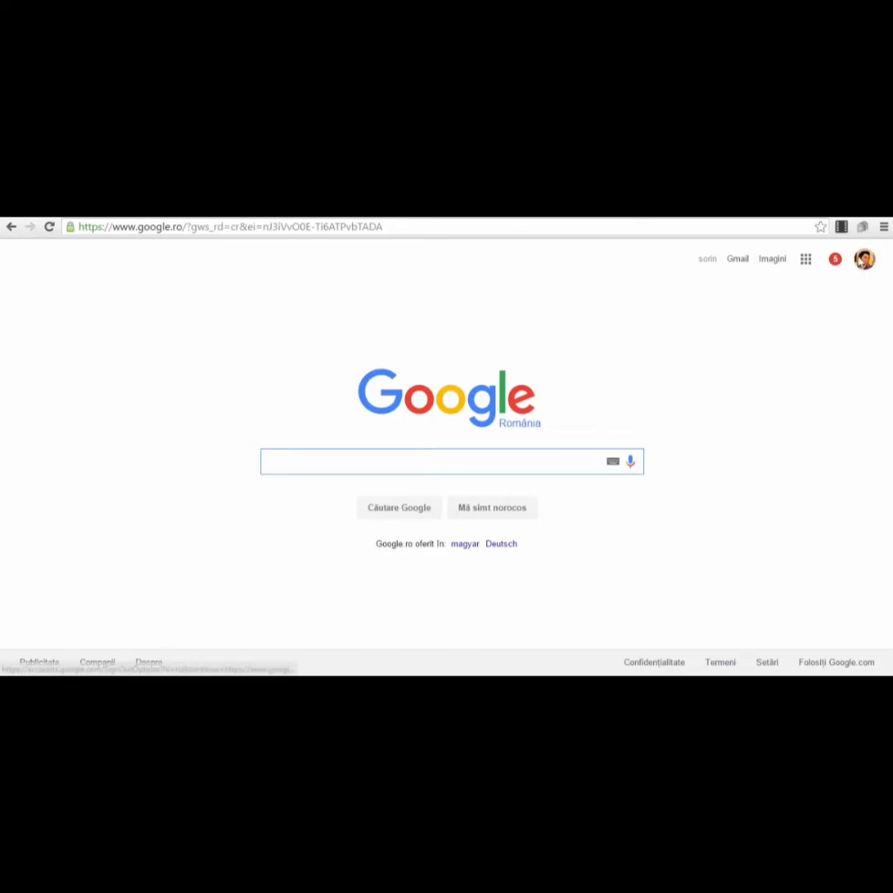
click(738, 261)
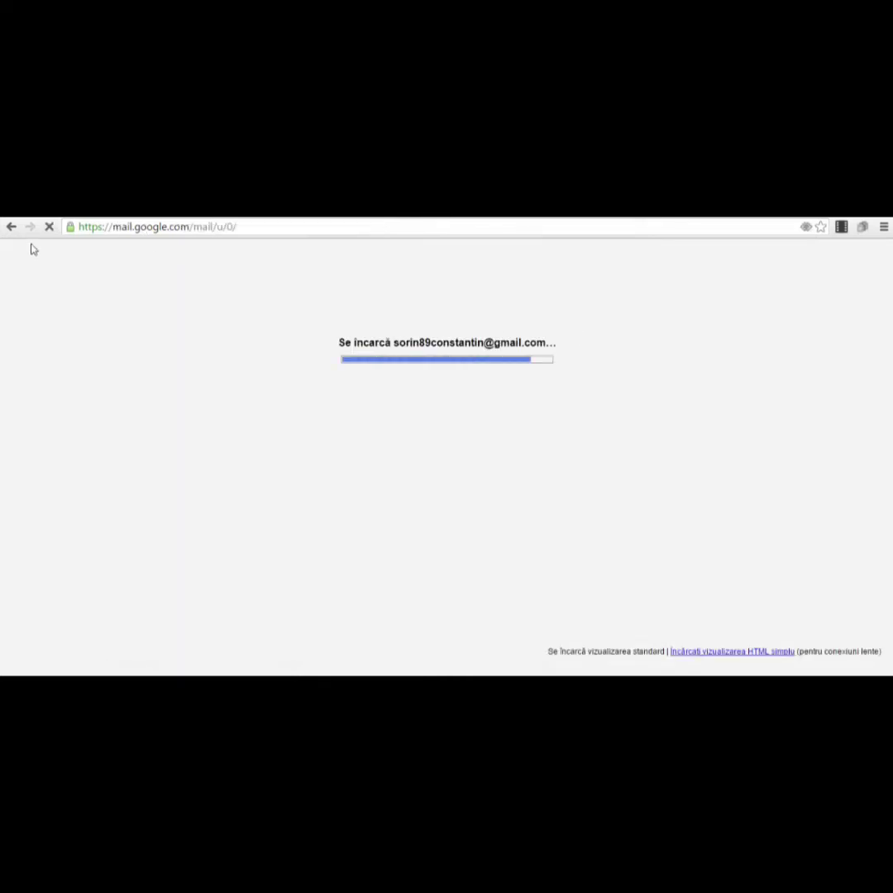
click(10, 229)
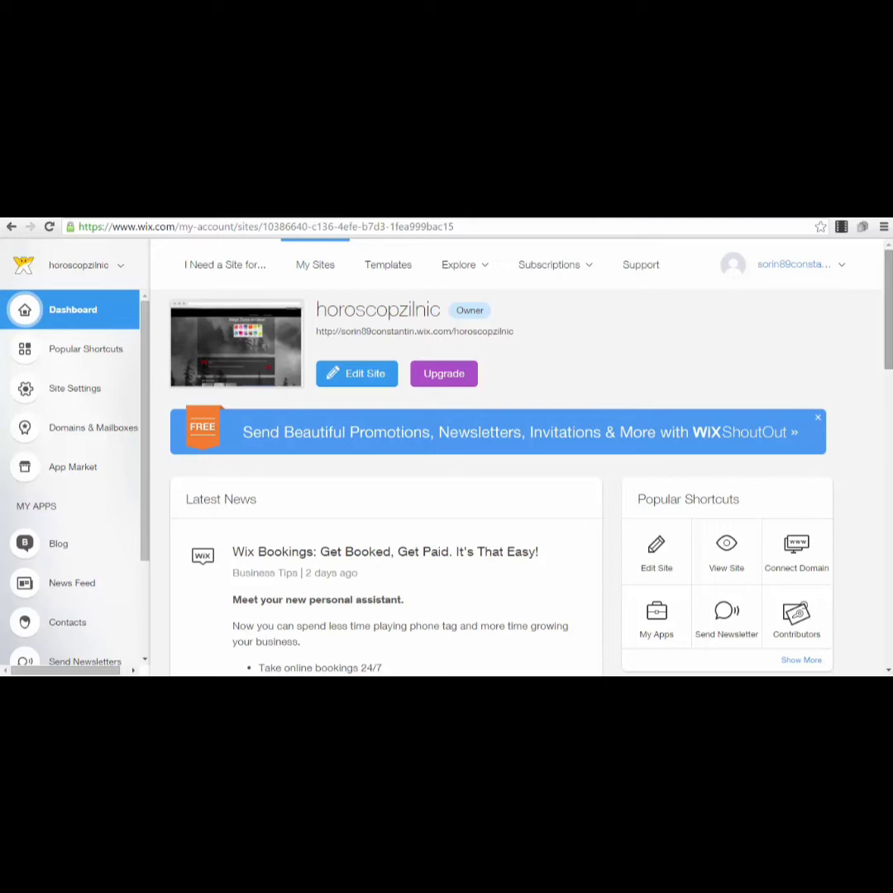
- Switch to the Wix dashboard of the horoscopzilnic site and look over its web address and contents
click(520, 227)
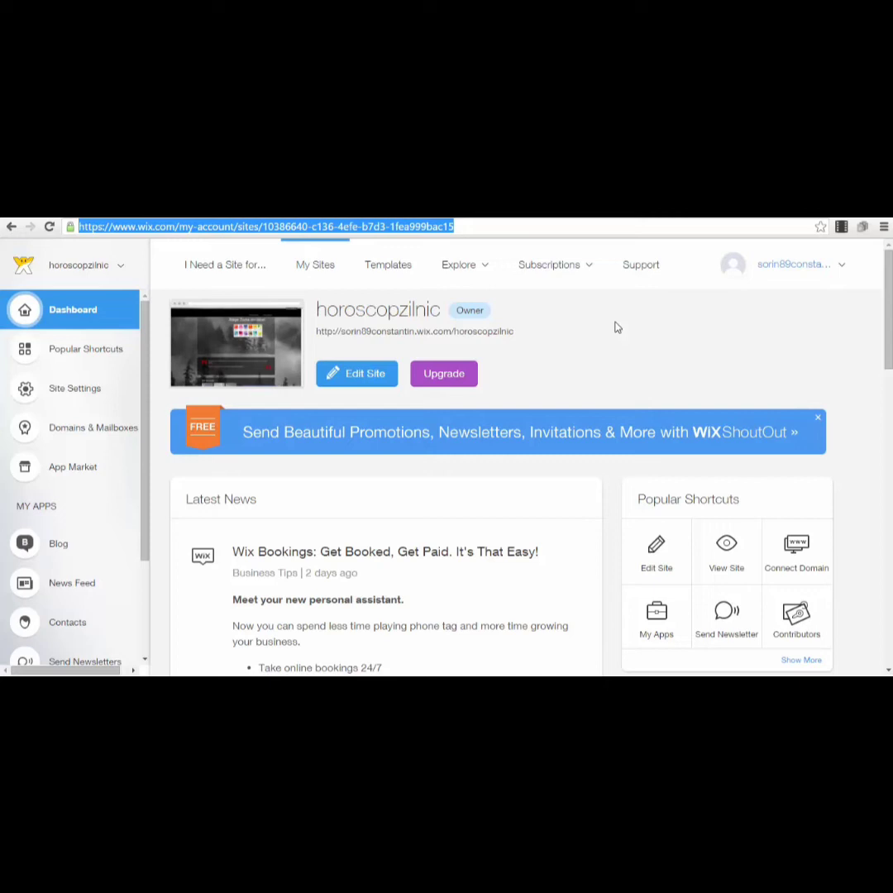
click(703, 384)
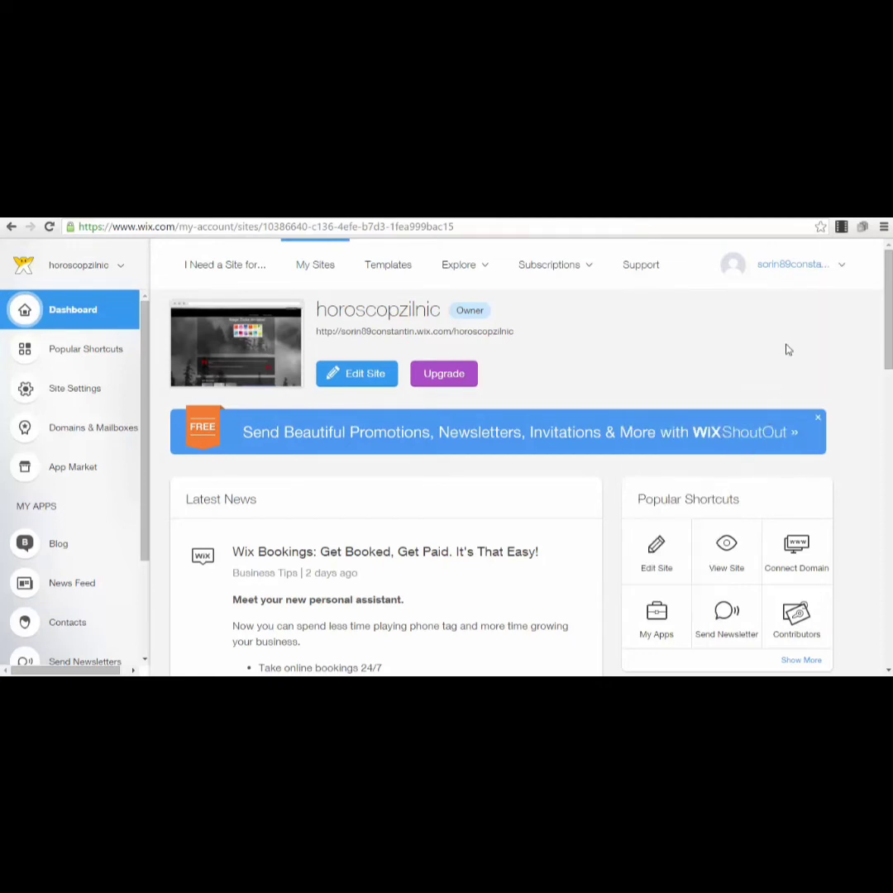
mouse_move(791, 370)
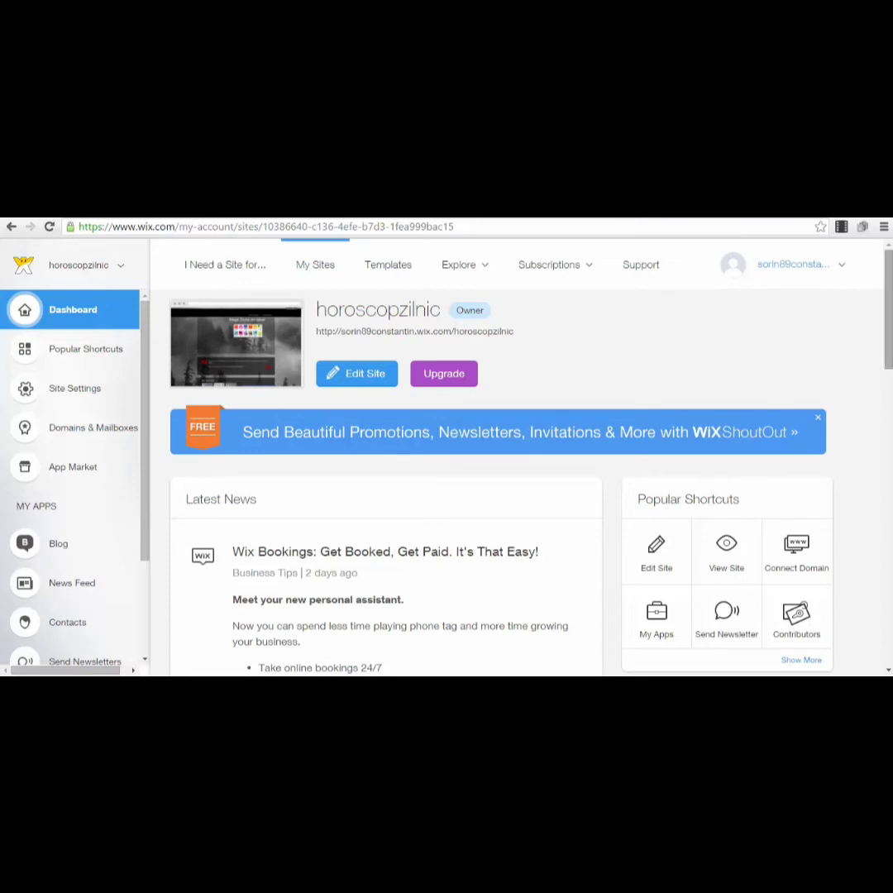
scroll(477, 463, down, 5)
drag(886, 401, 874, 310)
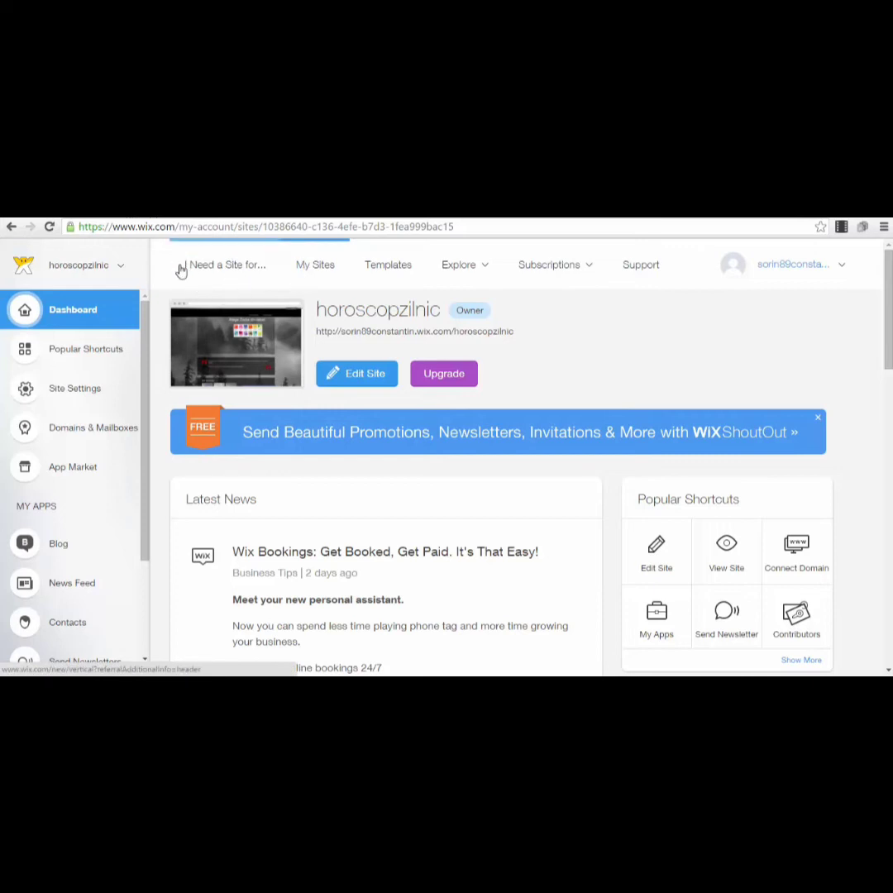
- Start creating a new Wix website of the Blog kind and browse the first page of blog templates
click(232, 276)
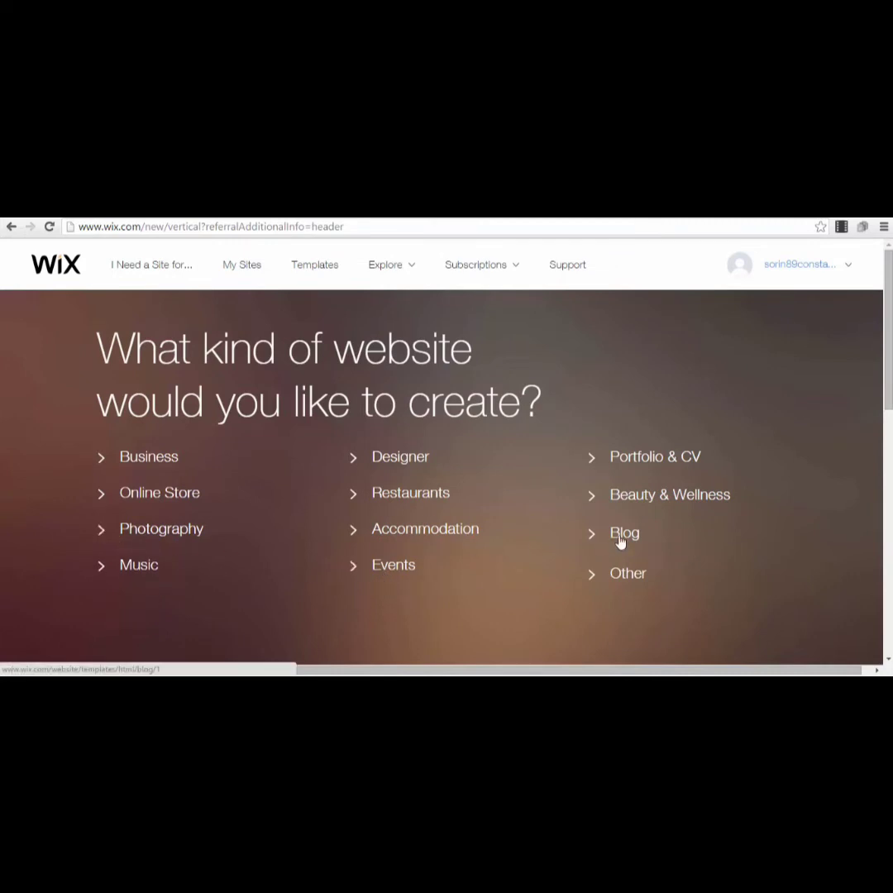
click(621, 534)
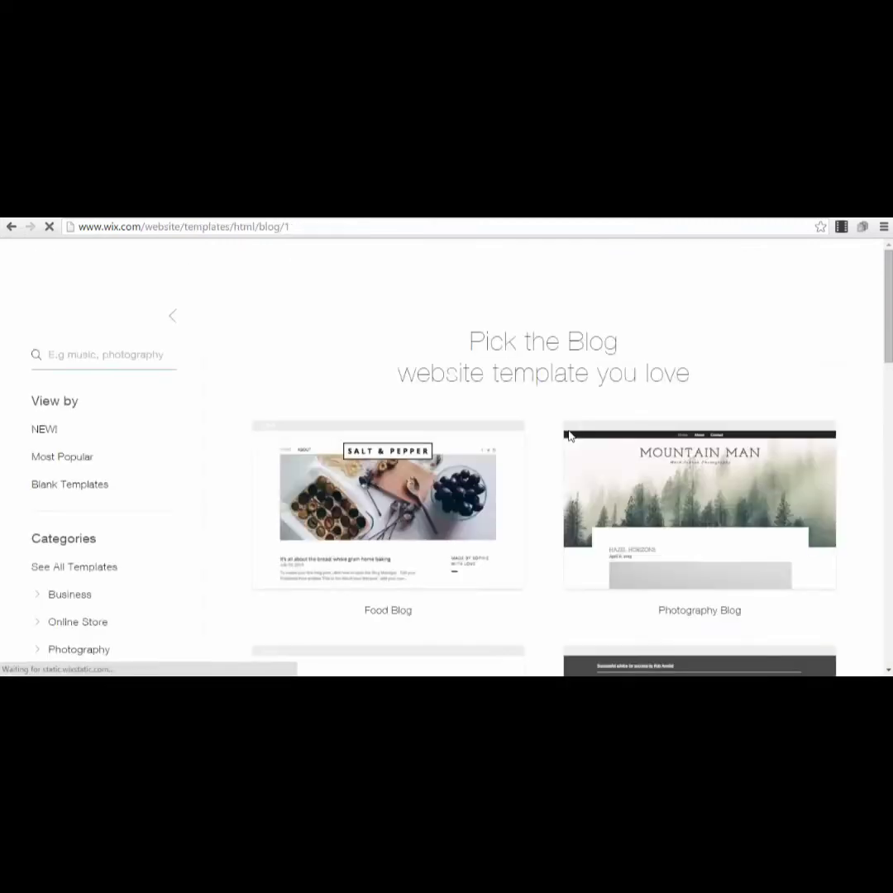
scroll(568, 436, down, 1)
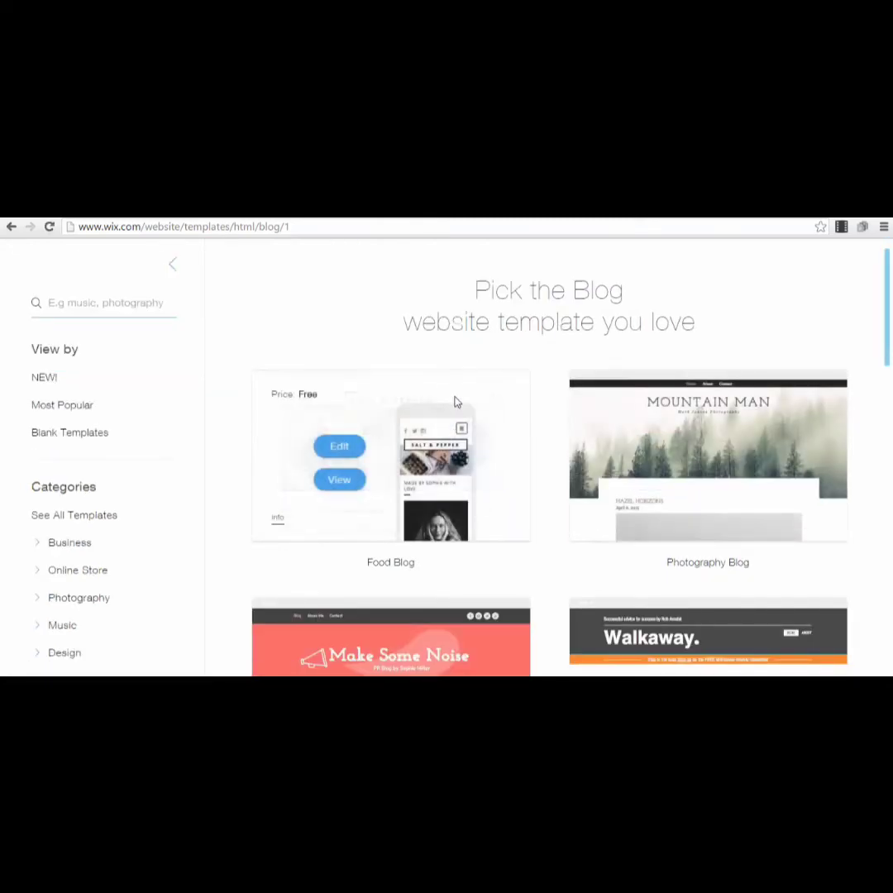
scroll(655, 333, down, 8)
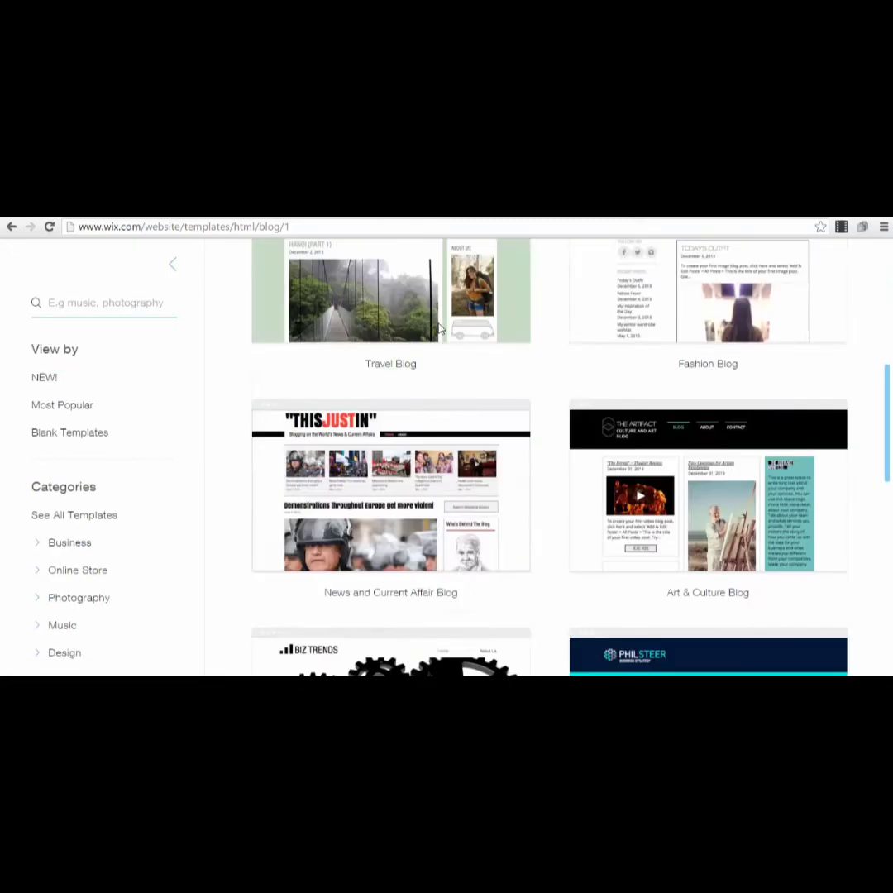
scroll(469, 348, down, 15)
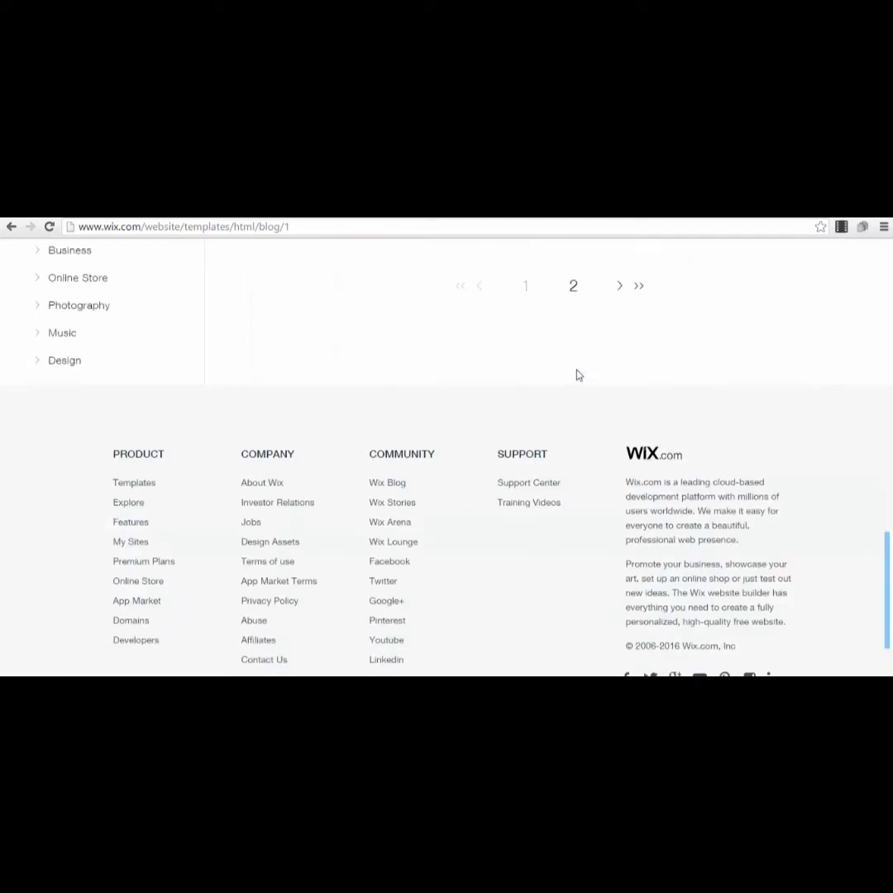
scroll(562, 360, up, 11)
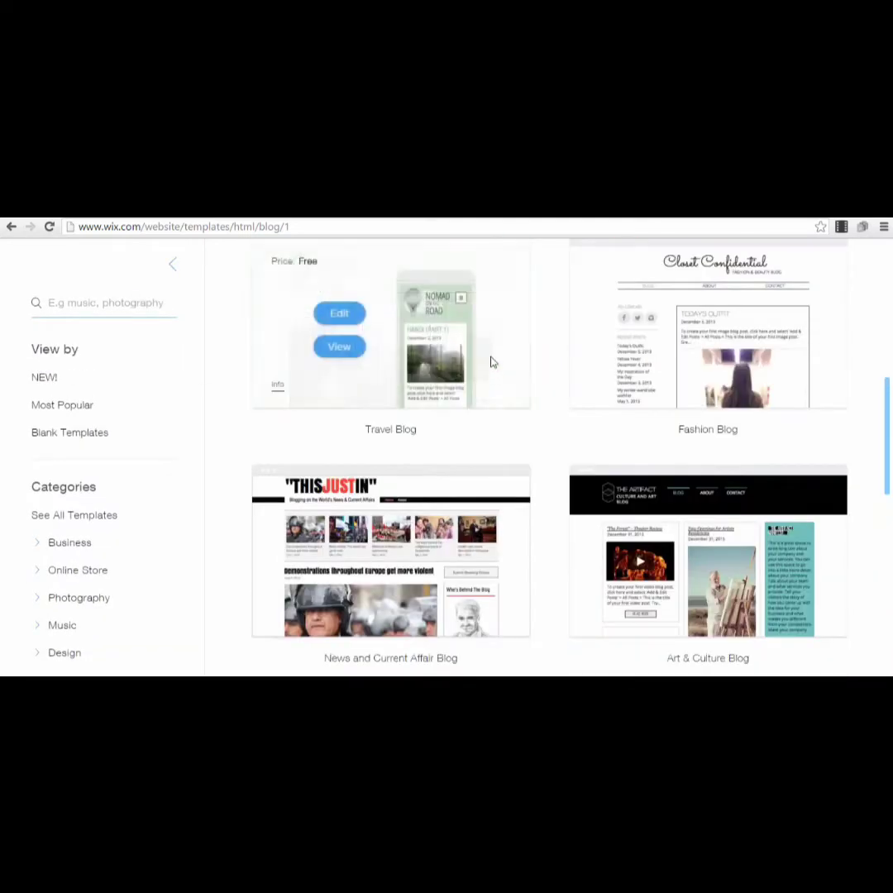
scroll(537, 389, down, 6)
scroll(570, 454, down, 6)
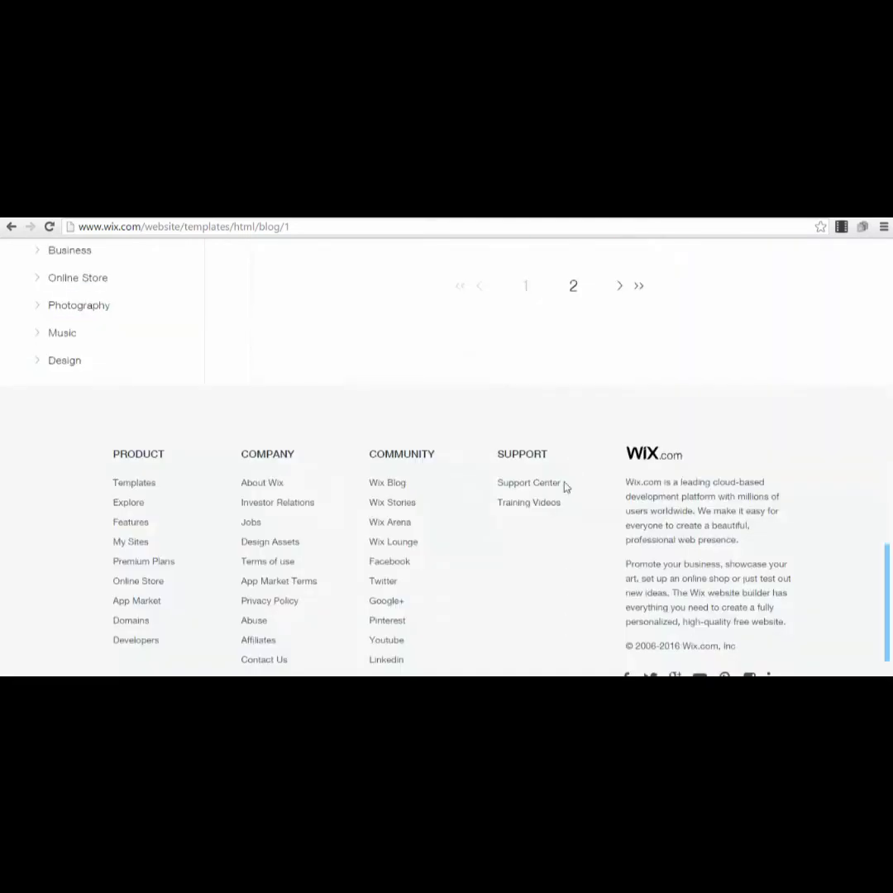
- Go to the second page of blog templates and open the Advertising Blog template for editing
click(572, 289)
scroll(526, 322, down, 4)
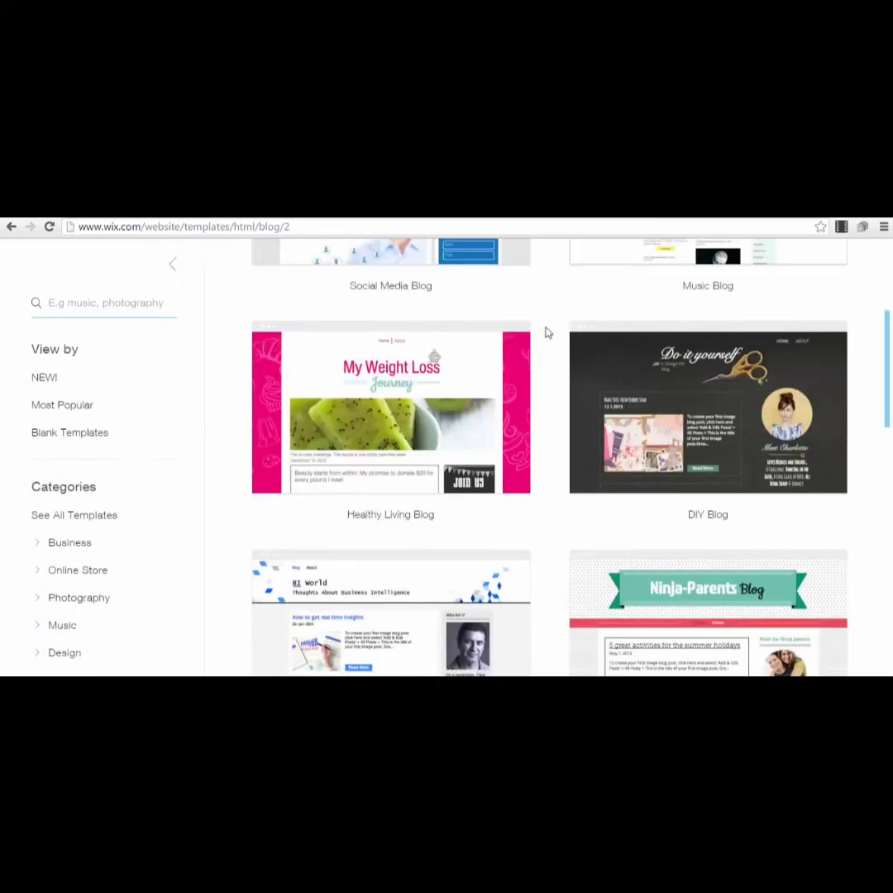
scroll(611, 354, down, 7)
scroll(642, 414, up, 2)
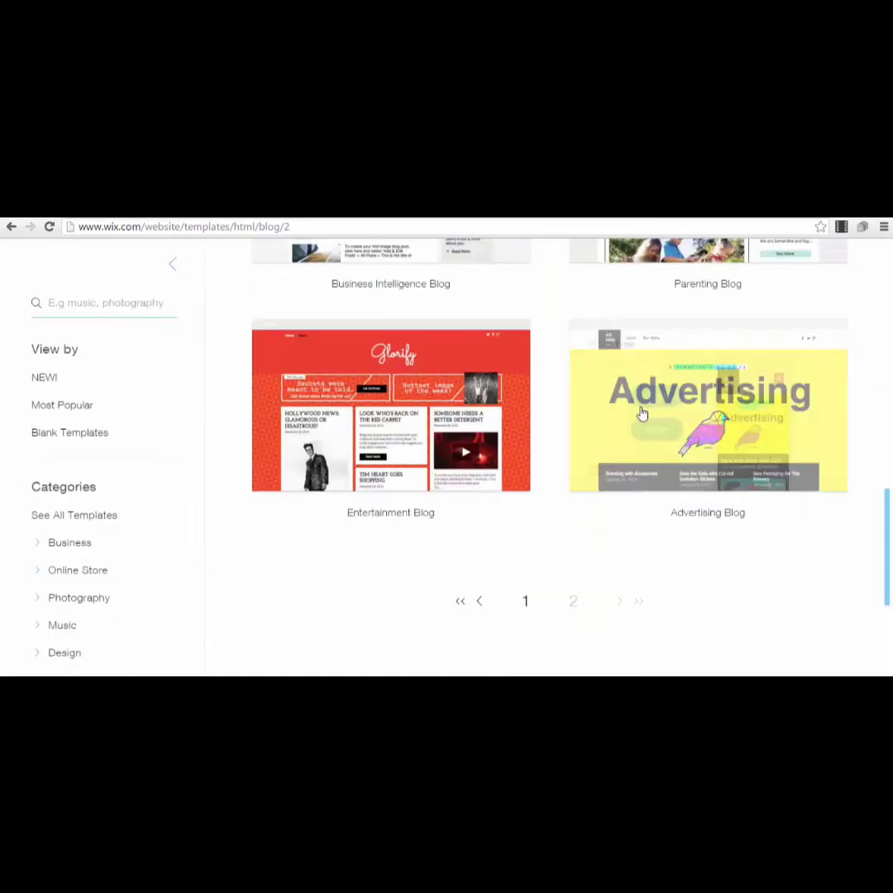
mouse_move(672, 429)
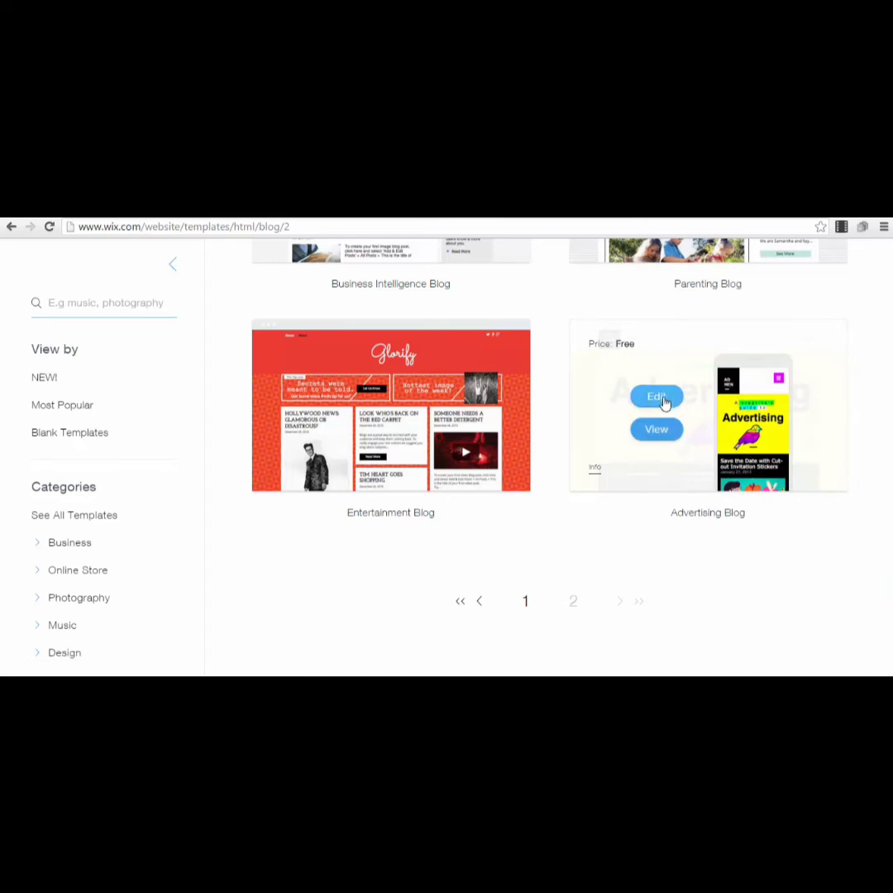
click(656, 398)
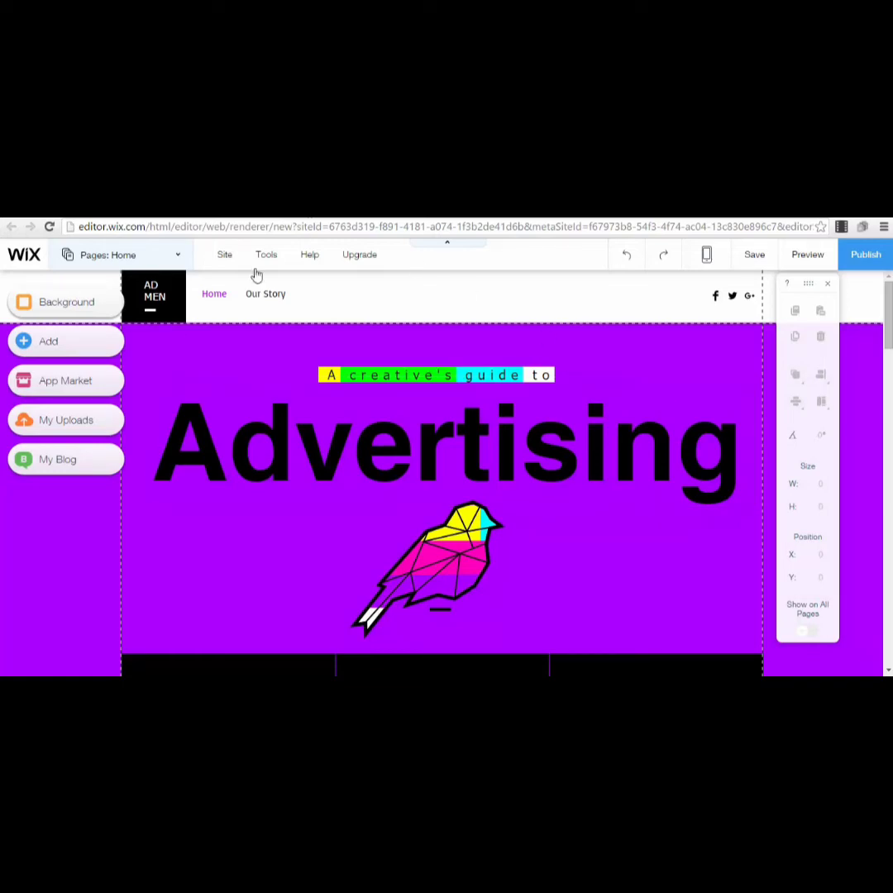
- Look over the Advertising template's home page in the editor, selecting its blog feed and the slideshow strip behind the title
scroll(474, 340, down, 2)
scroll(473, 340, down, 8)
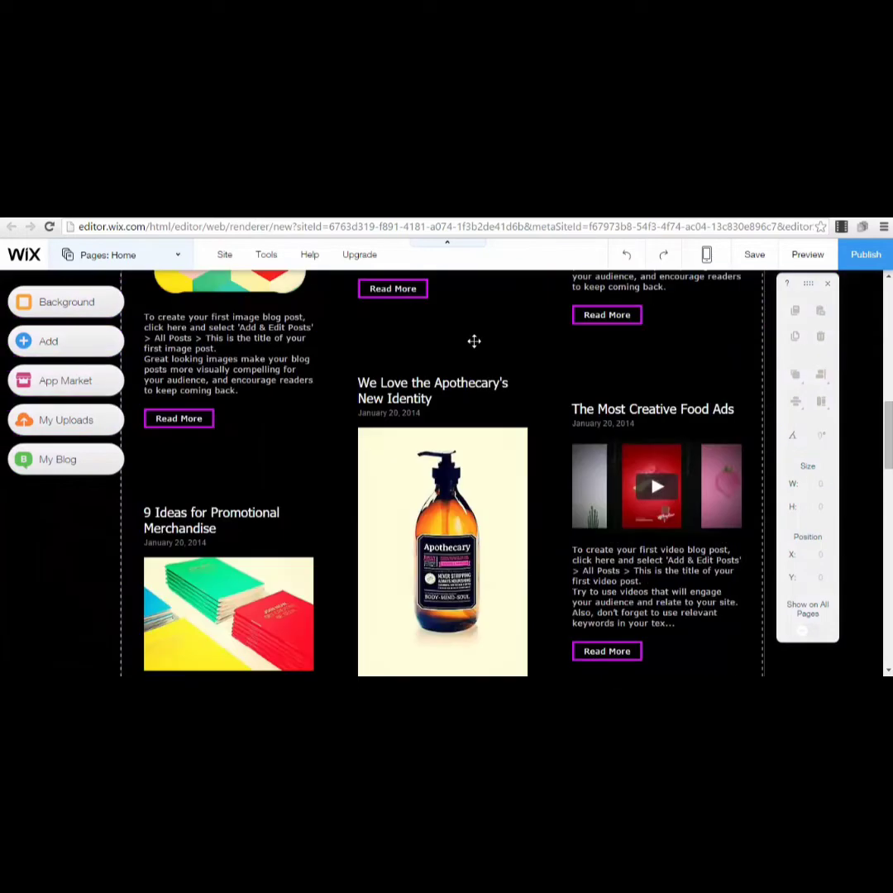
scroll(473, 341, up, 5)
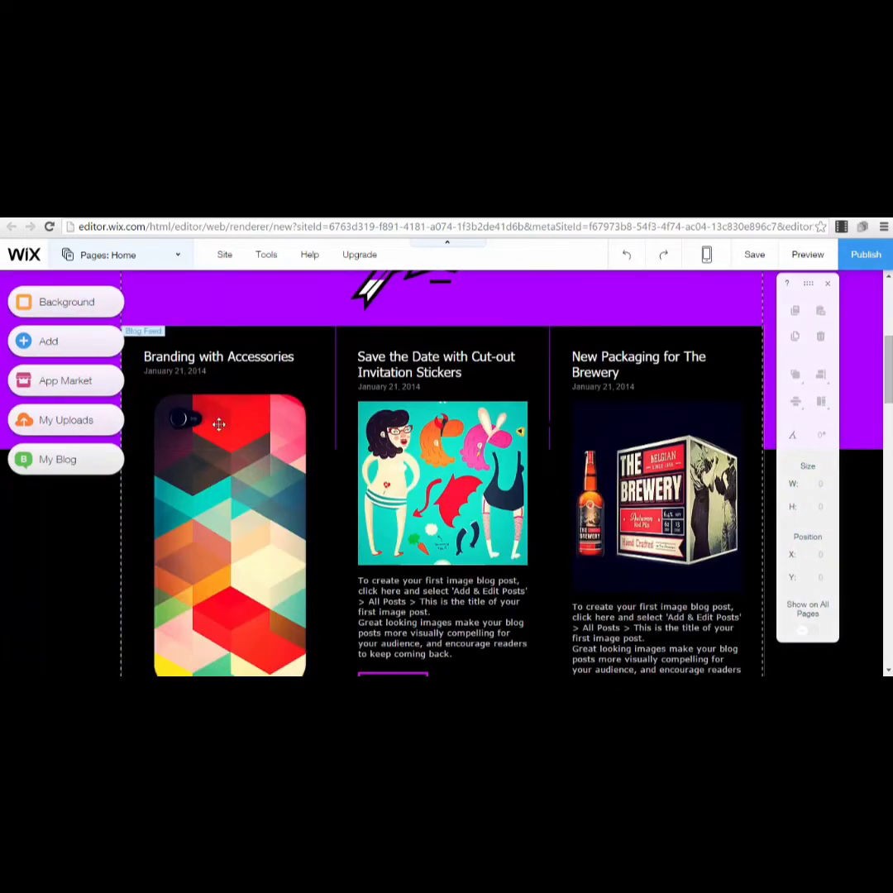
click(269, 462)
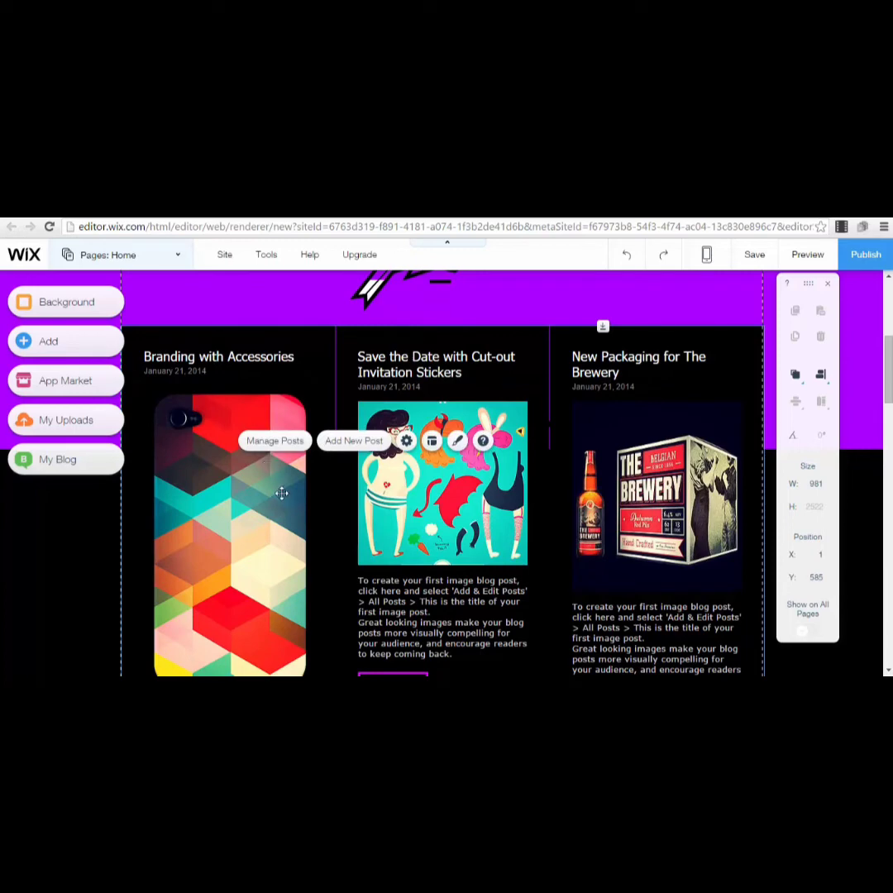
scroll(307, 379, up, 4)
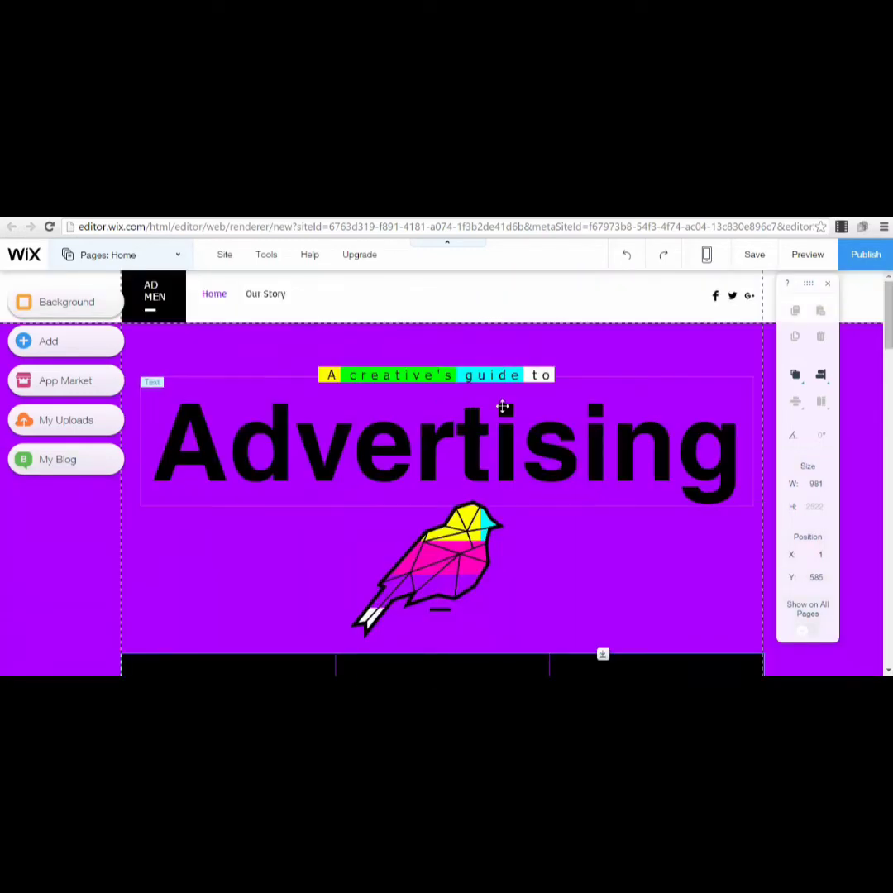
scroll(448, 454, down, 3)
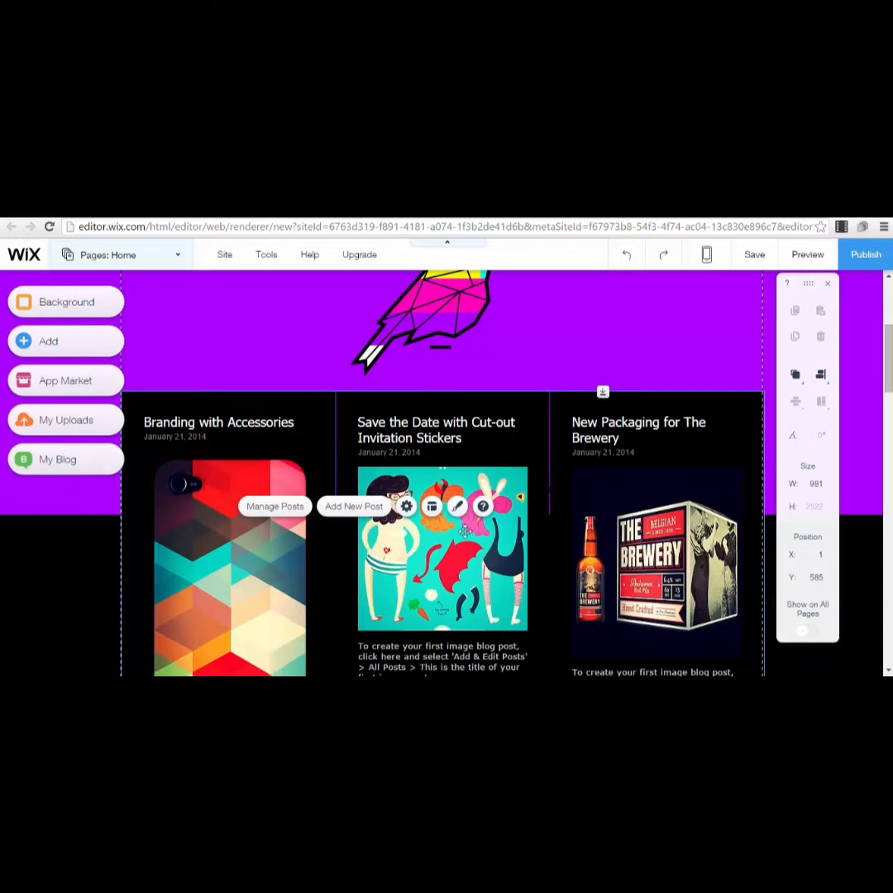
click(518, 349)
scroll(518, 349, up, 4)
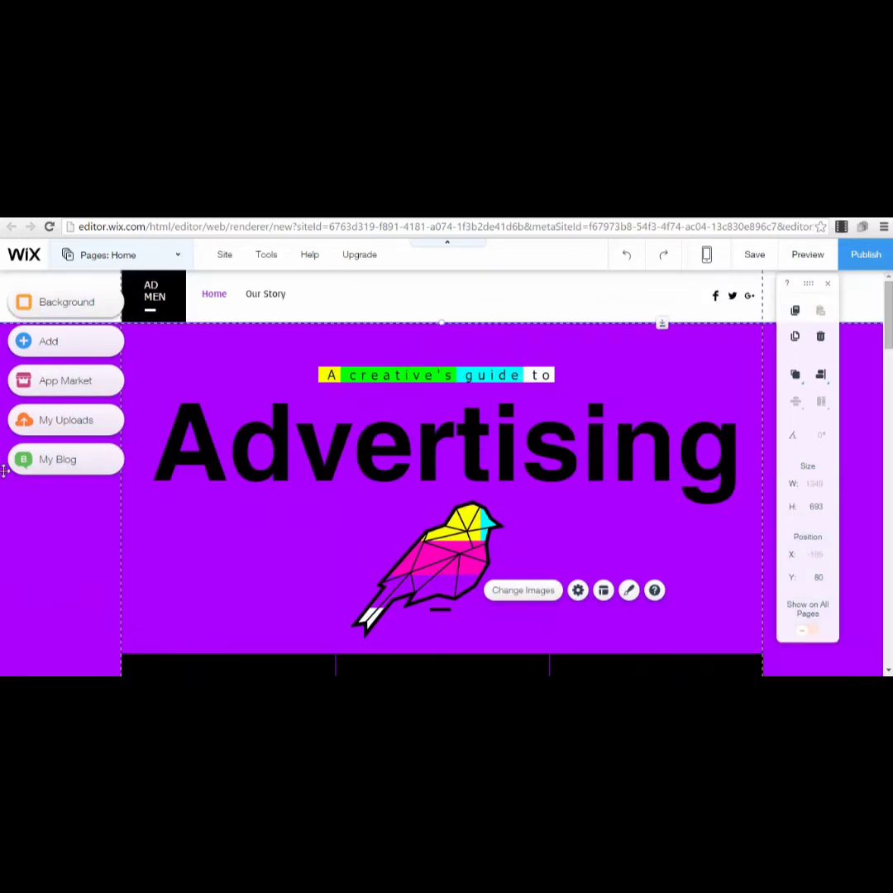
click(176, 401)
scroll(240, 592, down, 5)
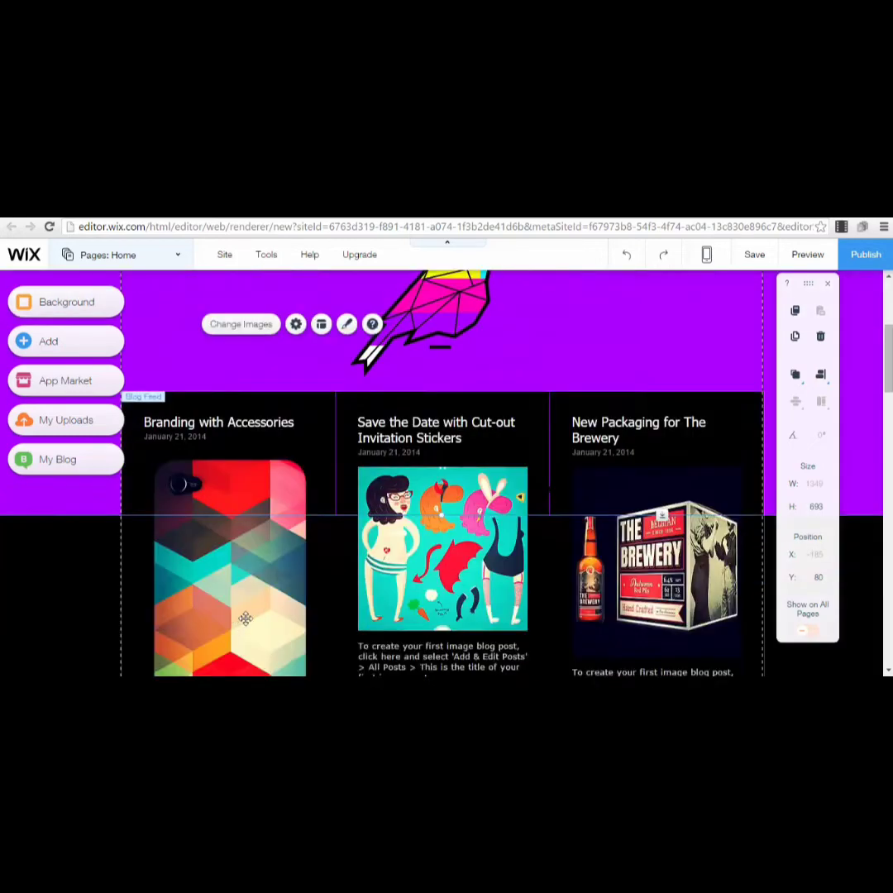
- Open the post manager of the home page's blog feed, look over all posts, and close it
click(264, 520)
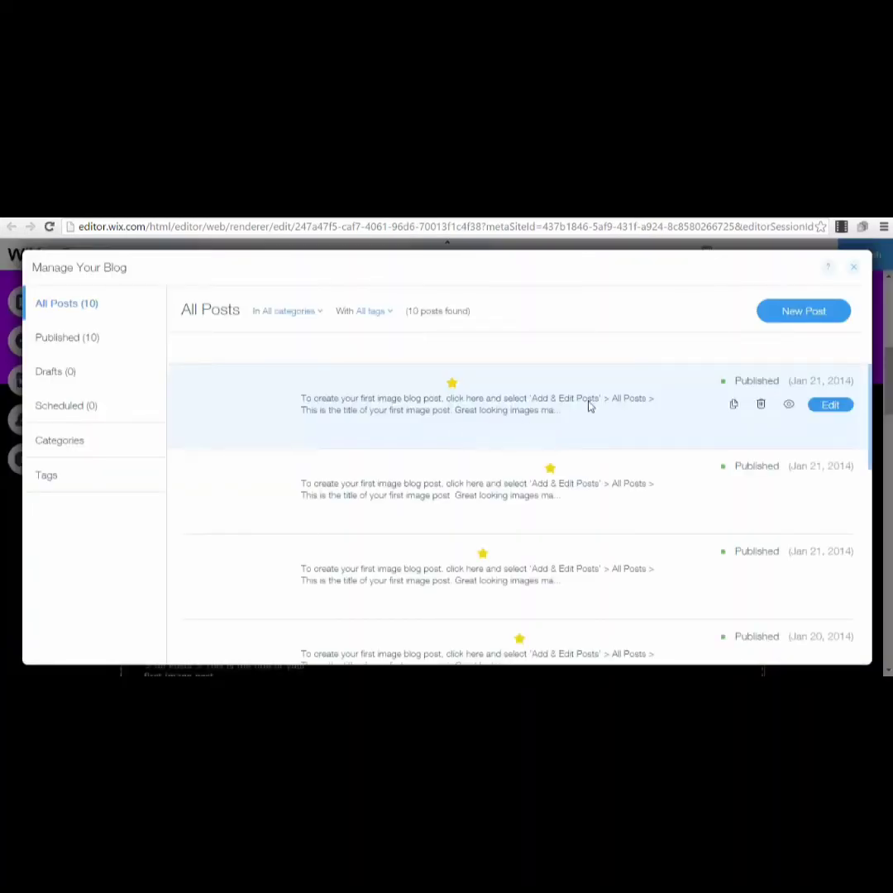
key(Escape)
scroll(330, 518, up, 5)
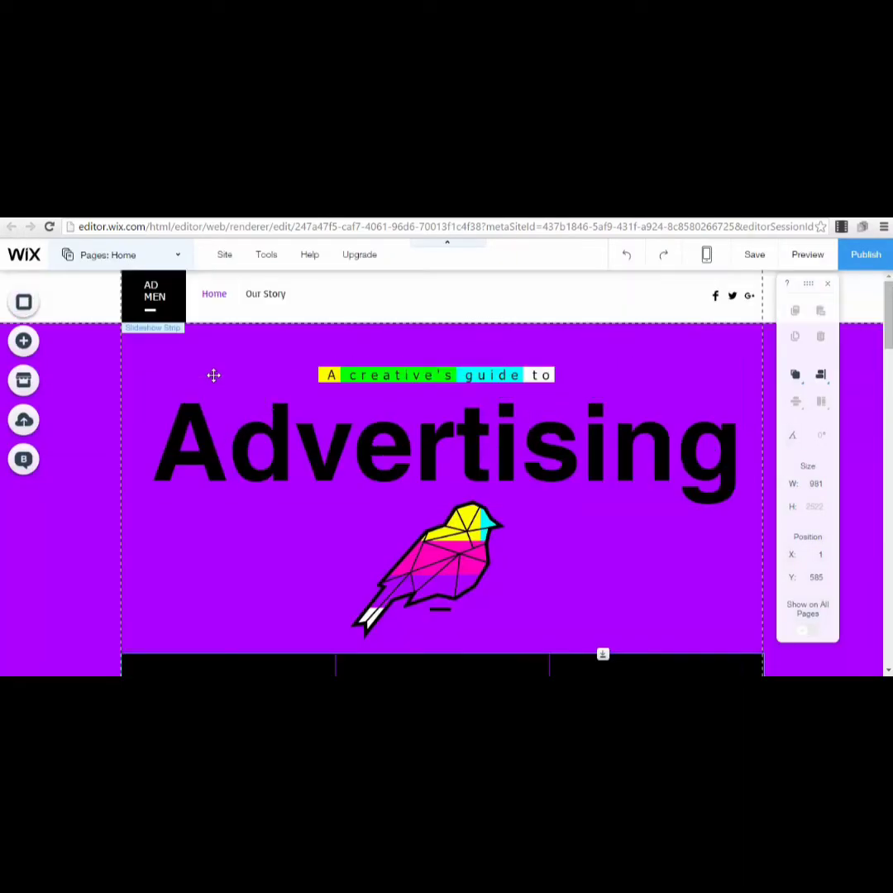
- Open the new site's My Dashboard from the Wix editor
click(224, 254)
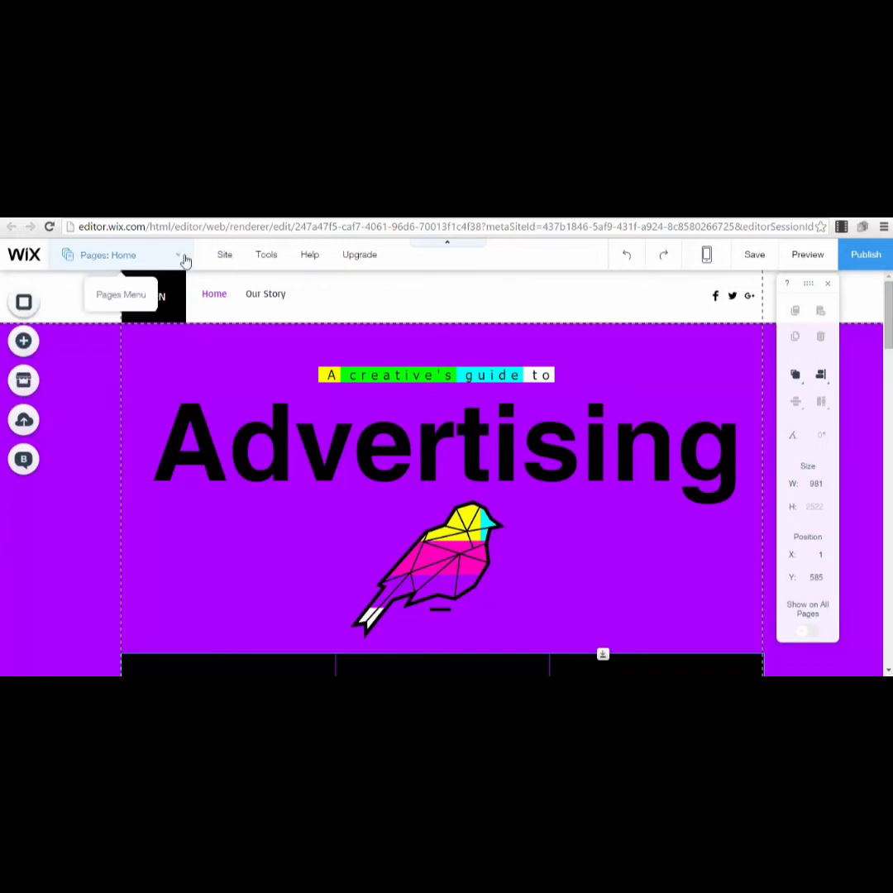
mouse_move(292, 258)
mouse_move(231, 260)
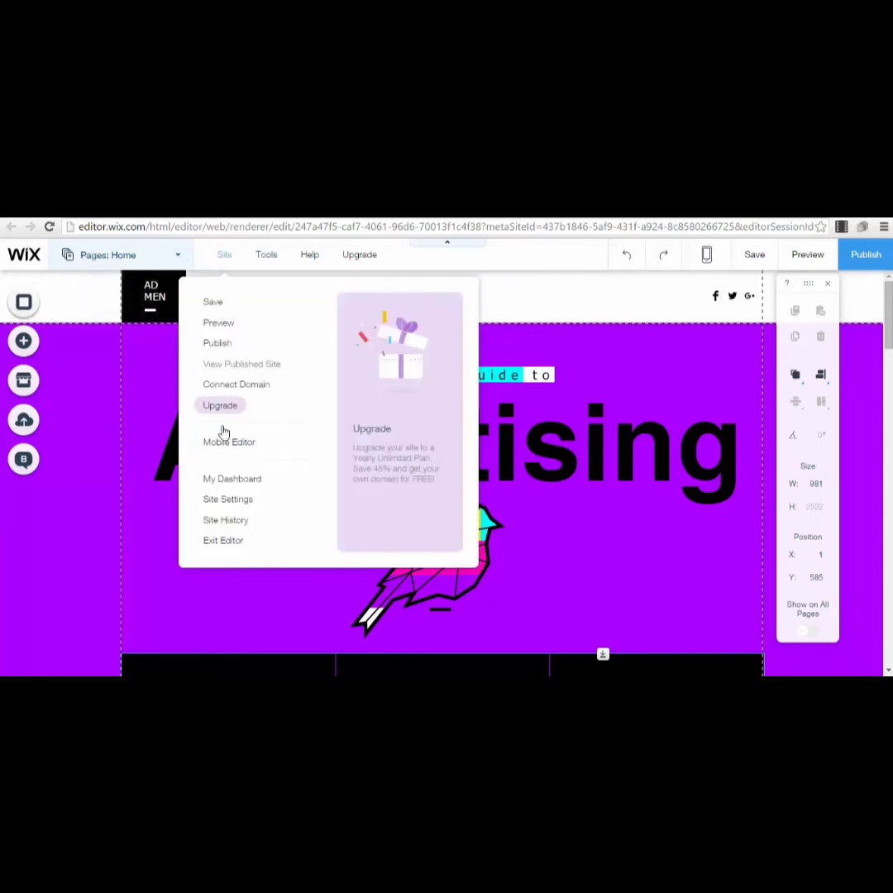
click(224, 488)
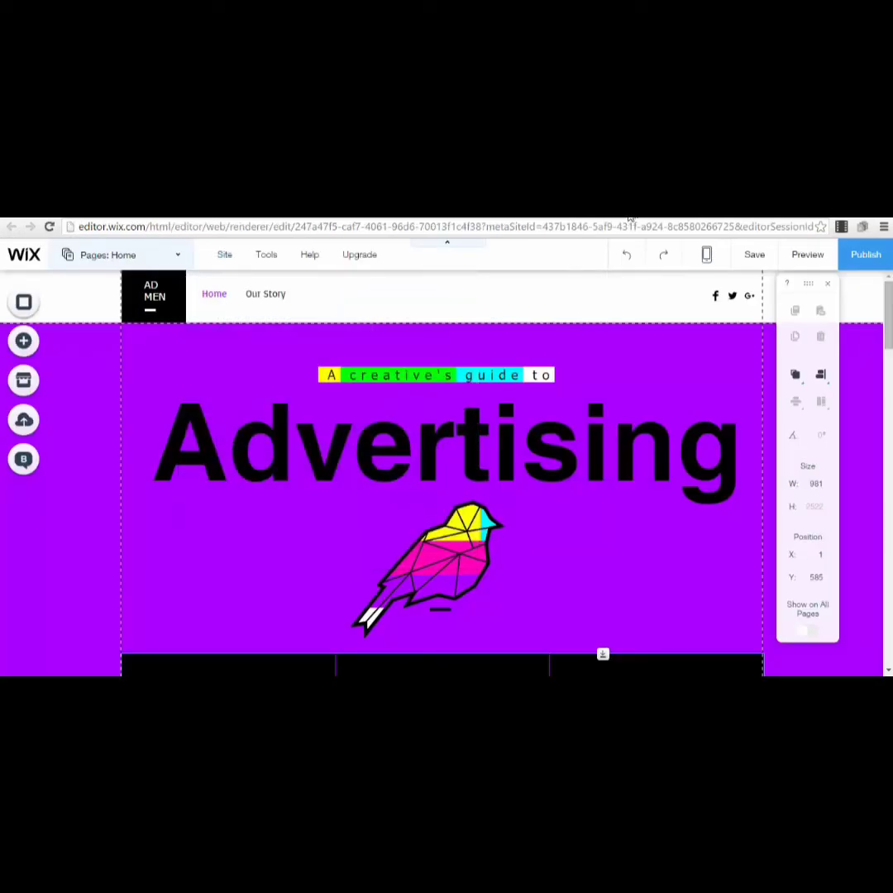
- Start a new site from the account dashboard and choose Other as the kind of website
click(463, 331)
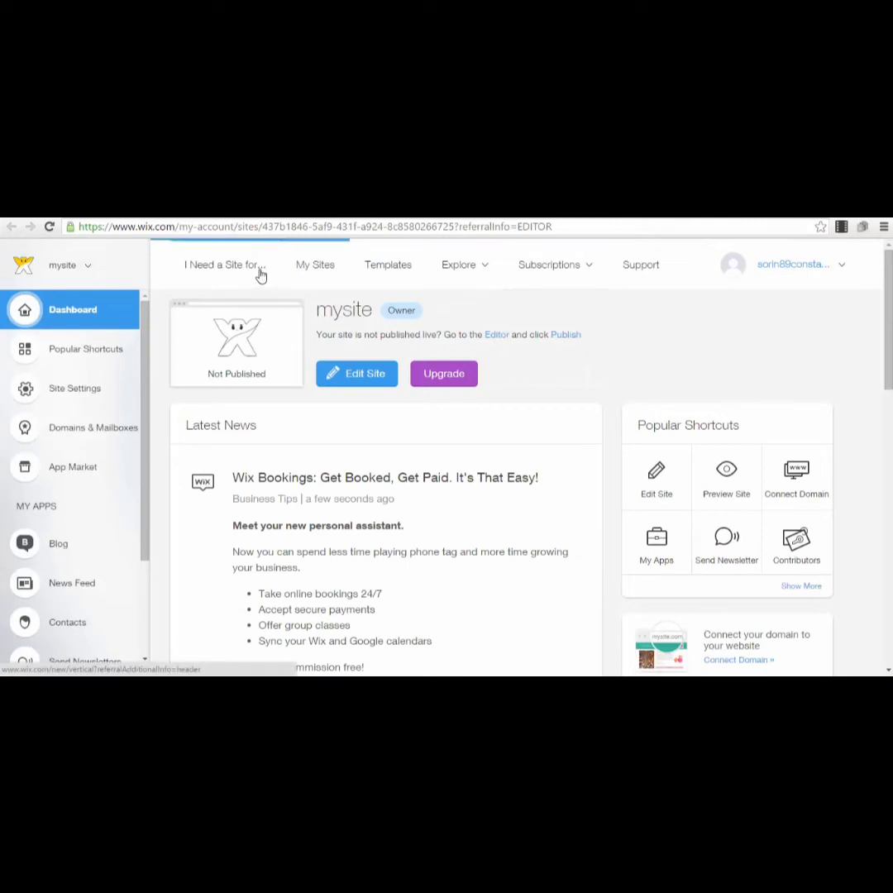
click(258, 271)
scroll(714, 482, down, 4)
scroll(644, 487, up, 3)
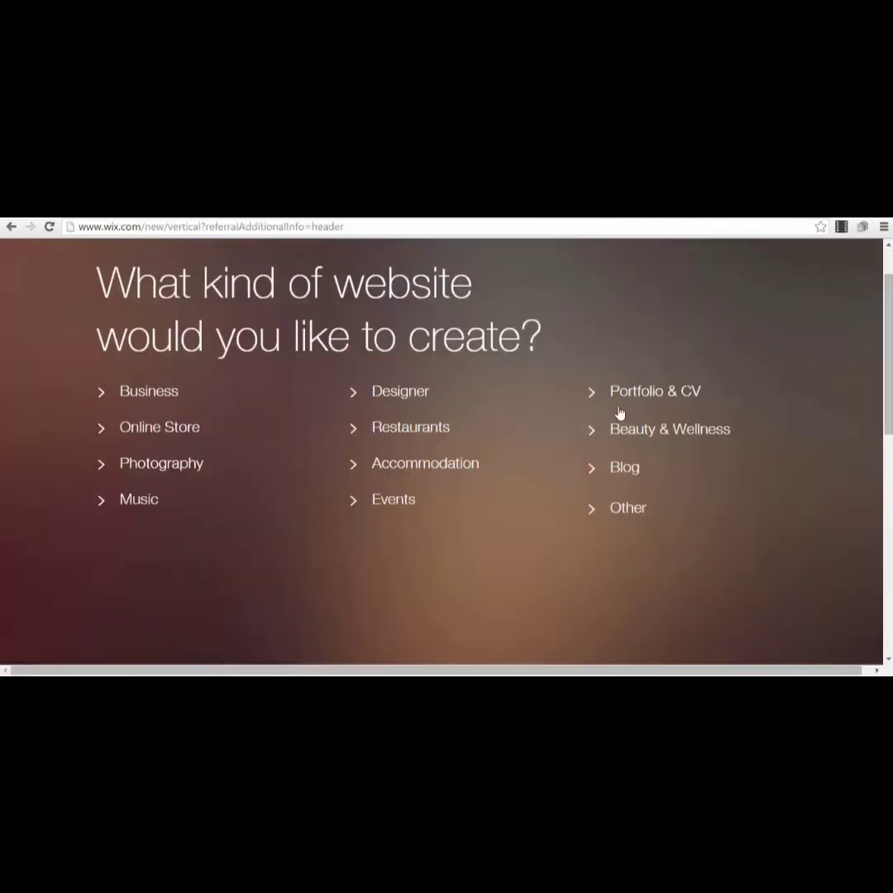
click(625, 517)
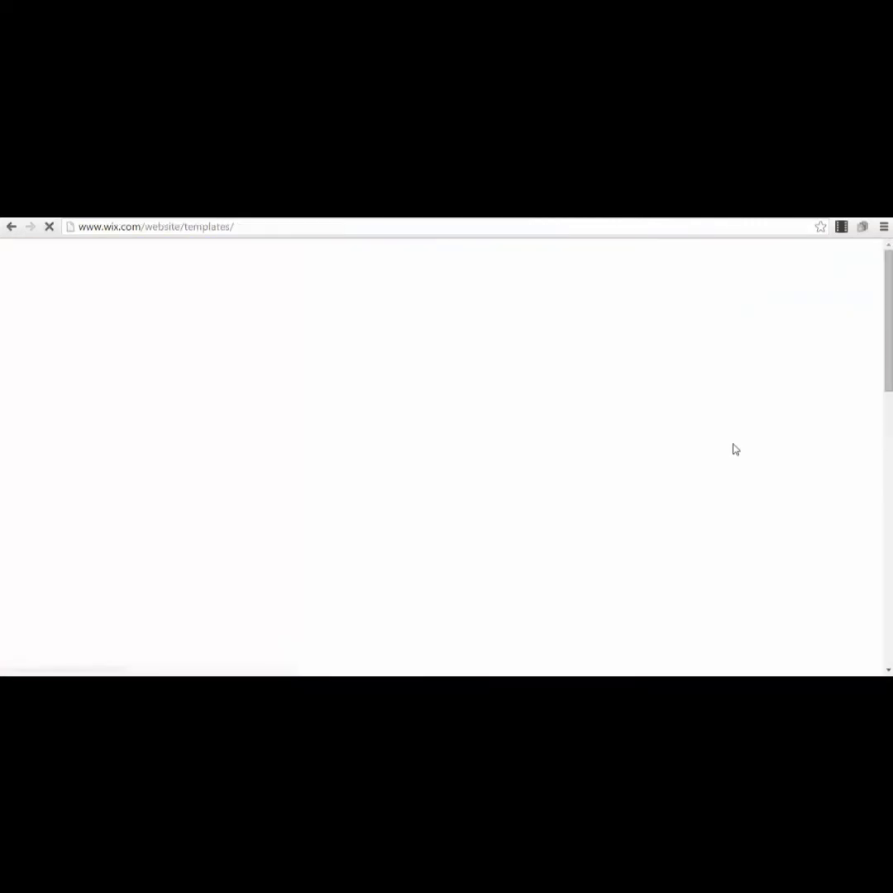
- Look through the first page of all website templates
scroll(674, 434, down, 3)
mouse_move(570, 427)
scroll(571, 426, down, 3)
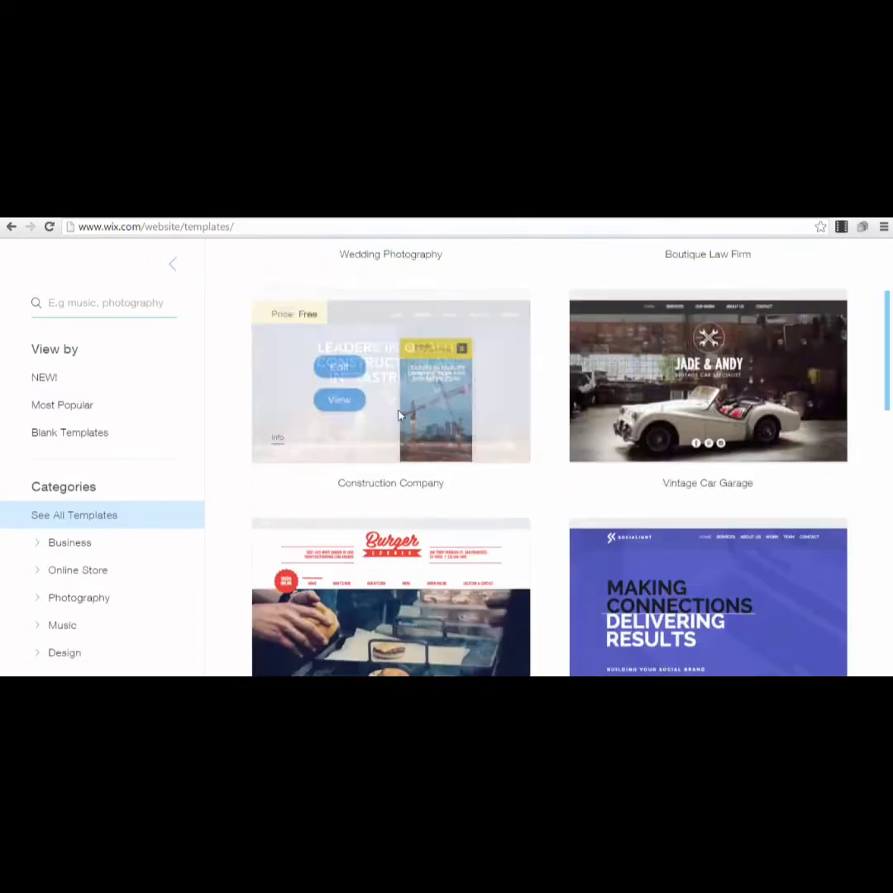
mouse_move(620, 379)
scroll(682, 407, down, 3)
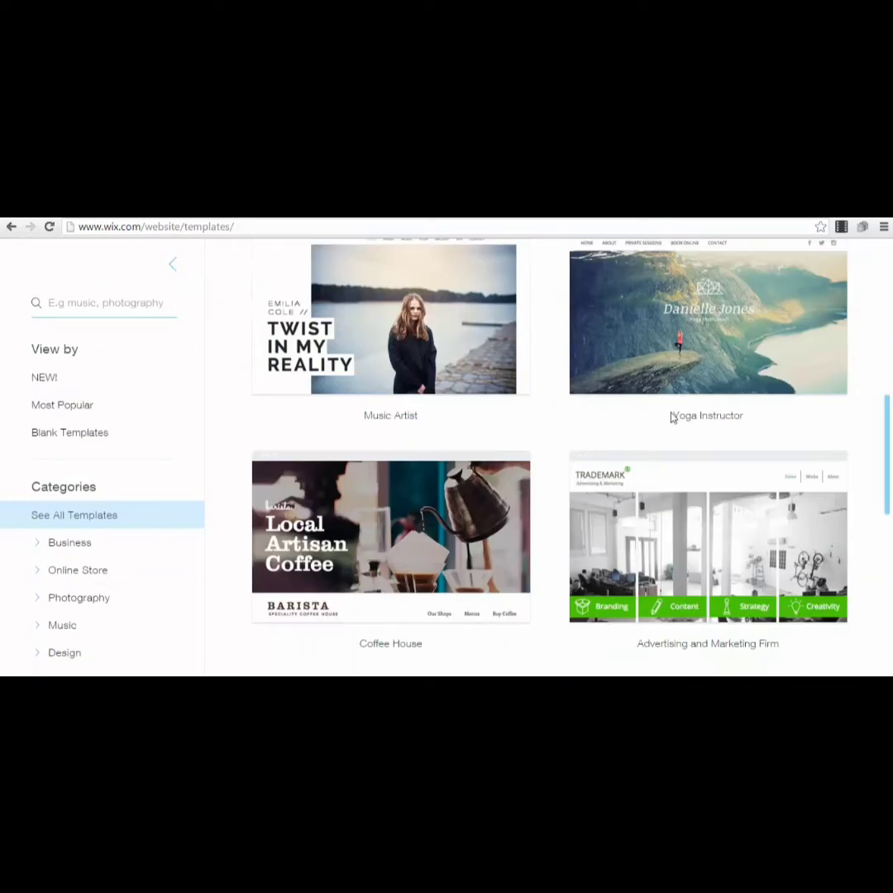
scroll(509, 409, down, 2)
scroll(513, 411, down, 3)
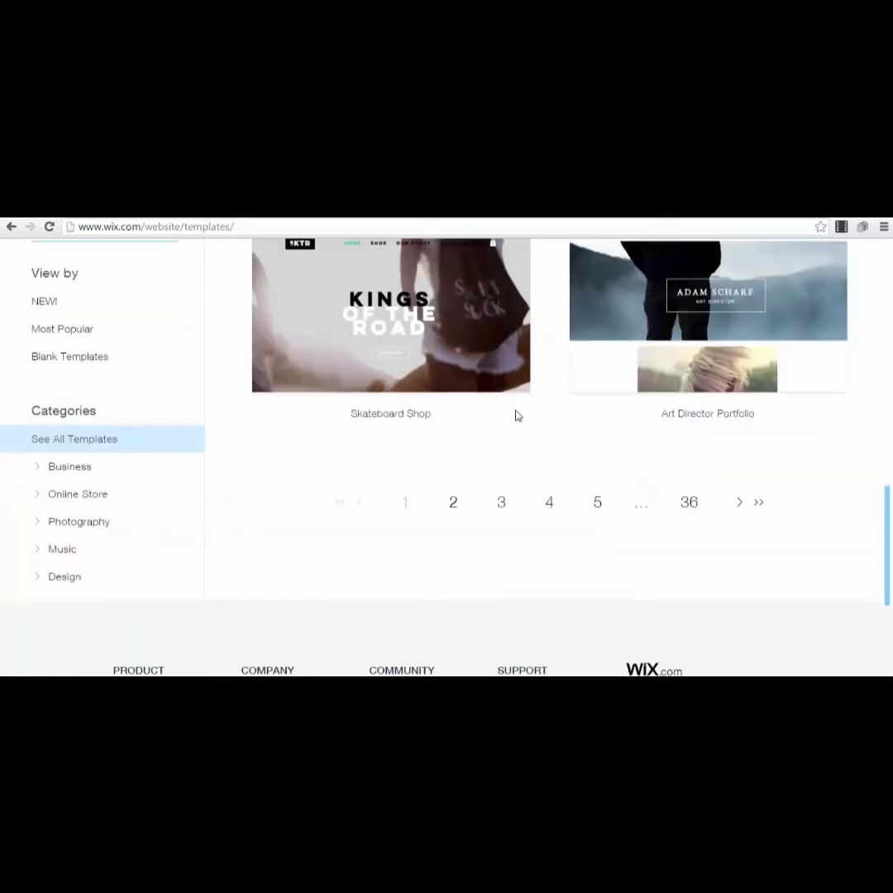
scroll(516, 412, up, 10)
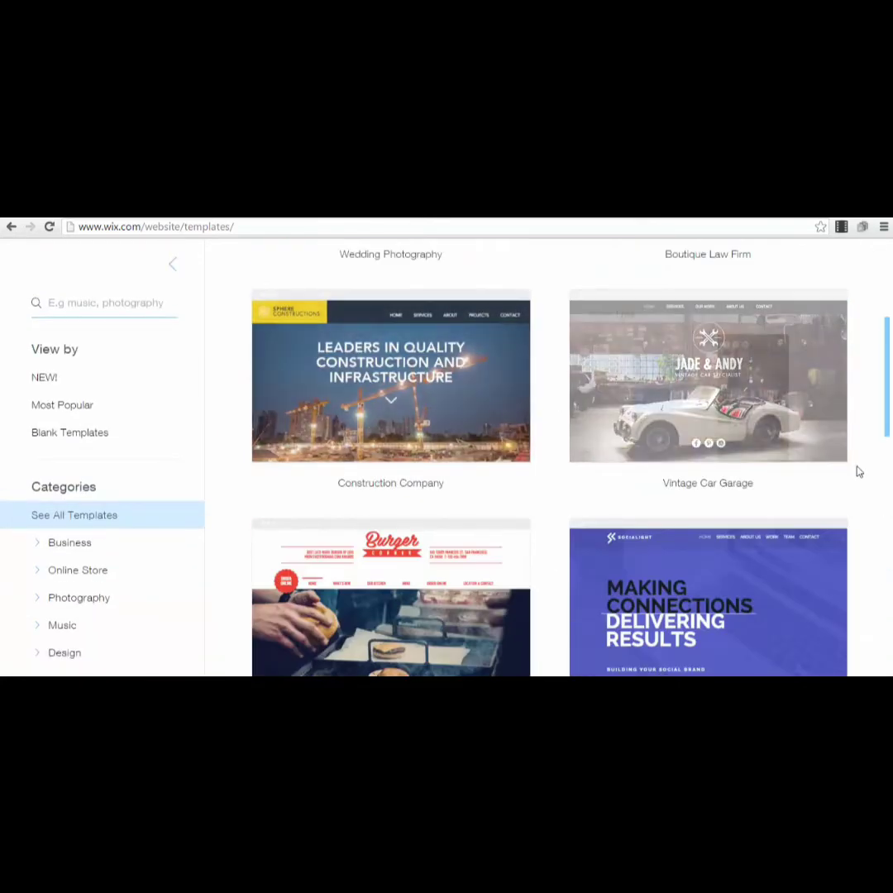
mouse_move(499, 429)
scroll(499, 429, down, 10)
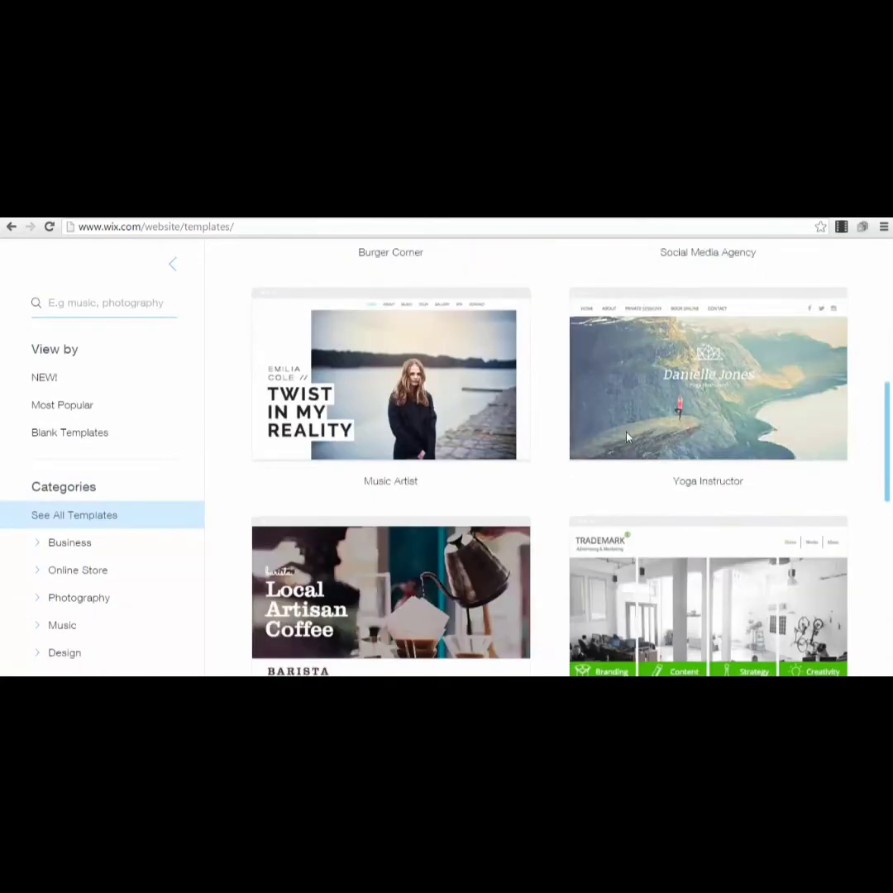
scroll(481, 407, up, 3)
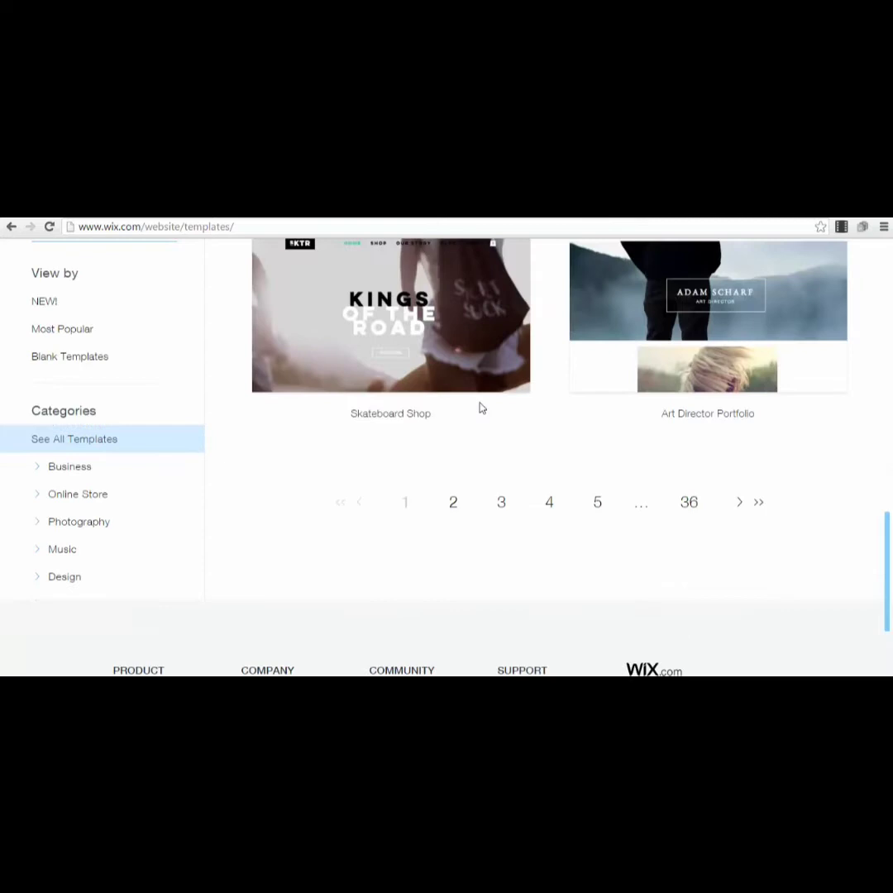
- Go to the second page of templates and open the Ice Cream Parlor template for editing
click(453, 501)
mouse_move(488, 462)
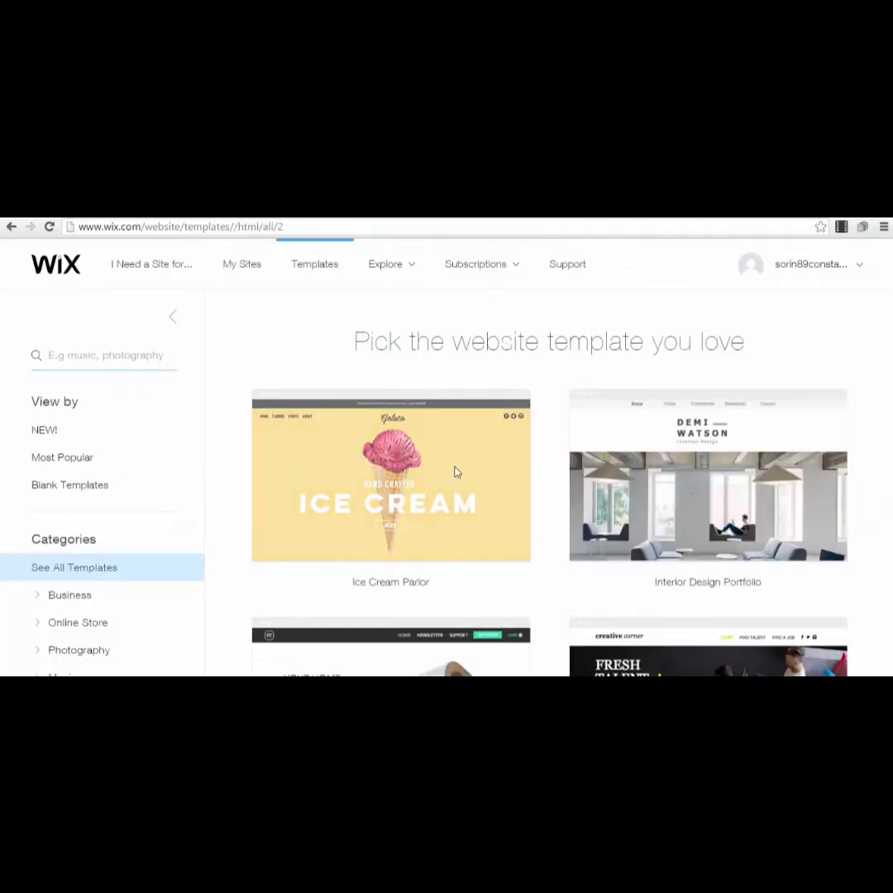
click(340, 468)
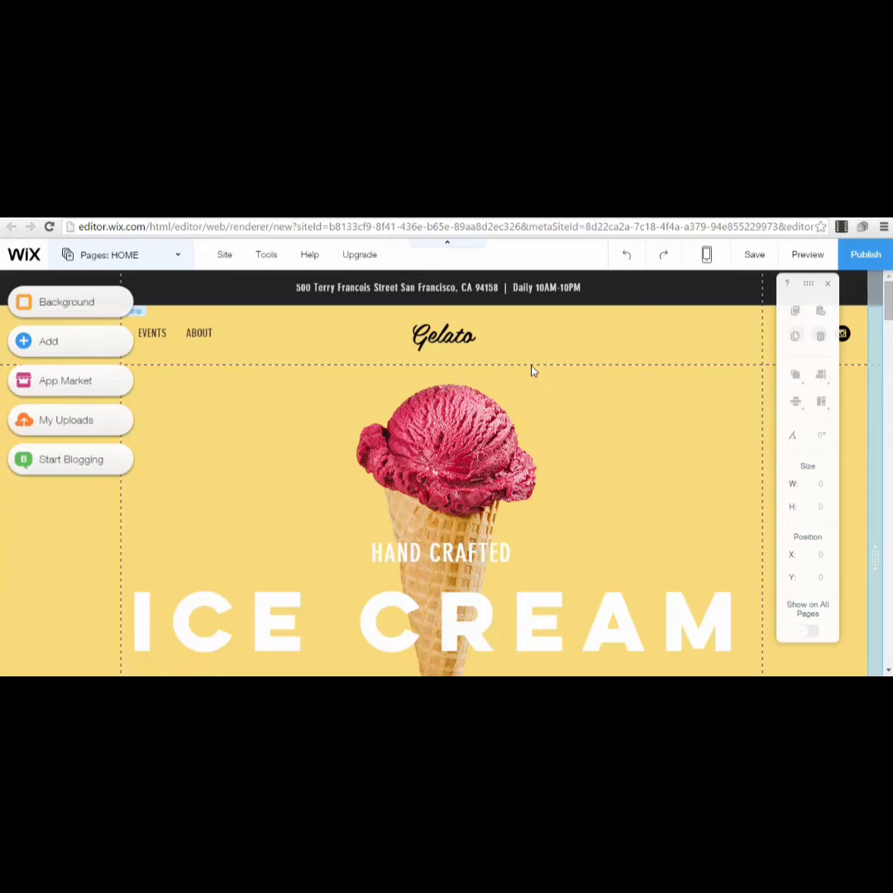
- Delete the ice cream photo and the Our Flavors text section from the home page
scroll(543, 446, down, 5)
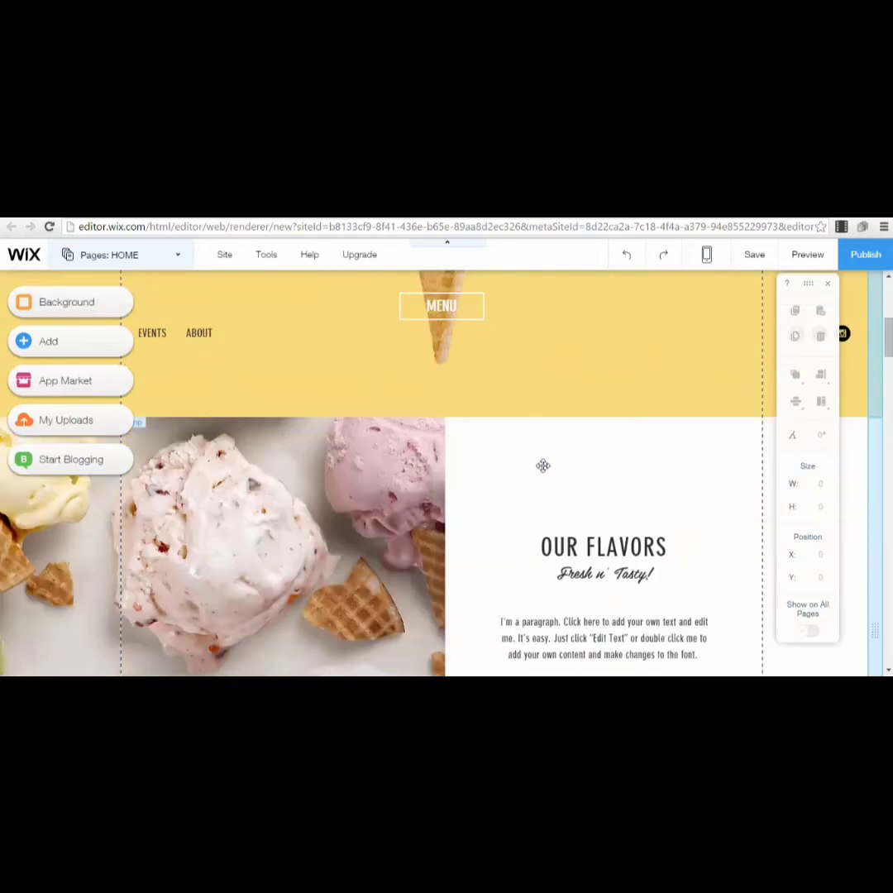
scroll(537, 471, up, 3)
scroll(534, 484, down, 3)
click(327, 541)
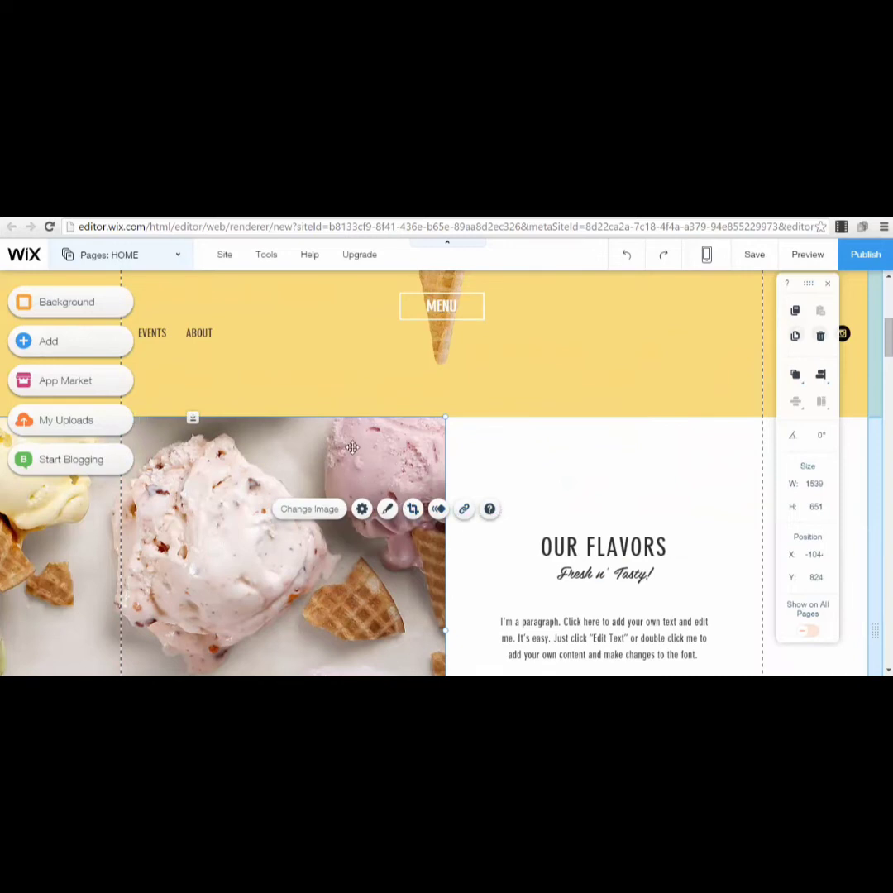
key(Delete)
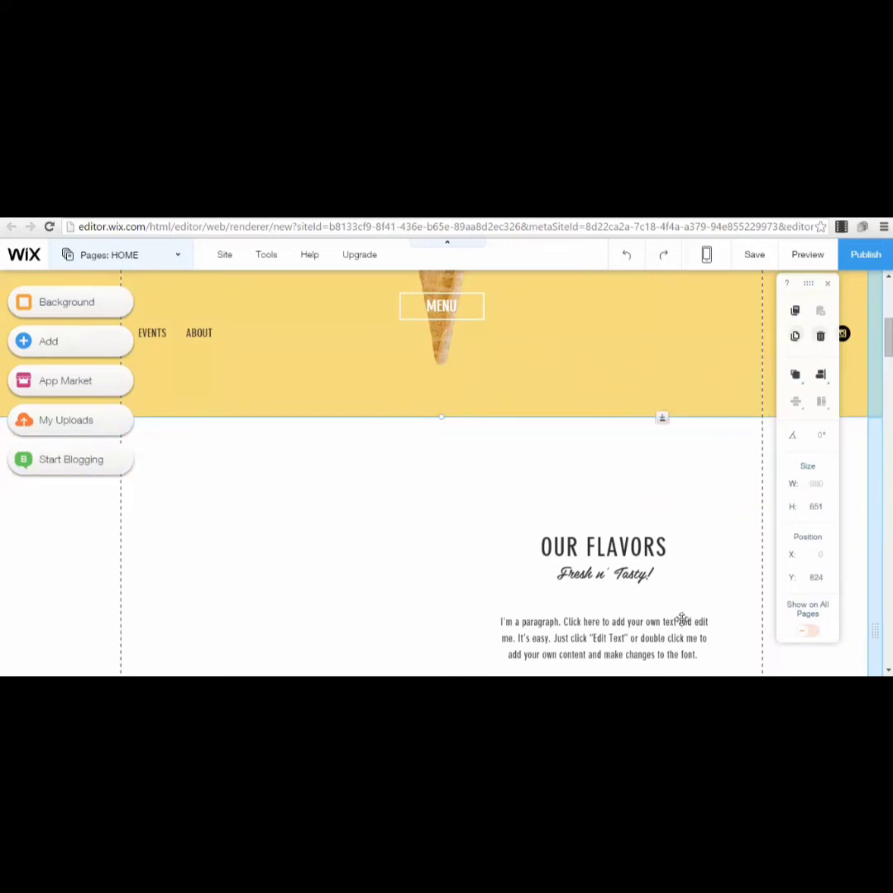
click(625, 565)
key(Delete)
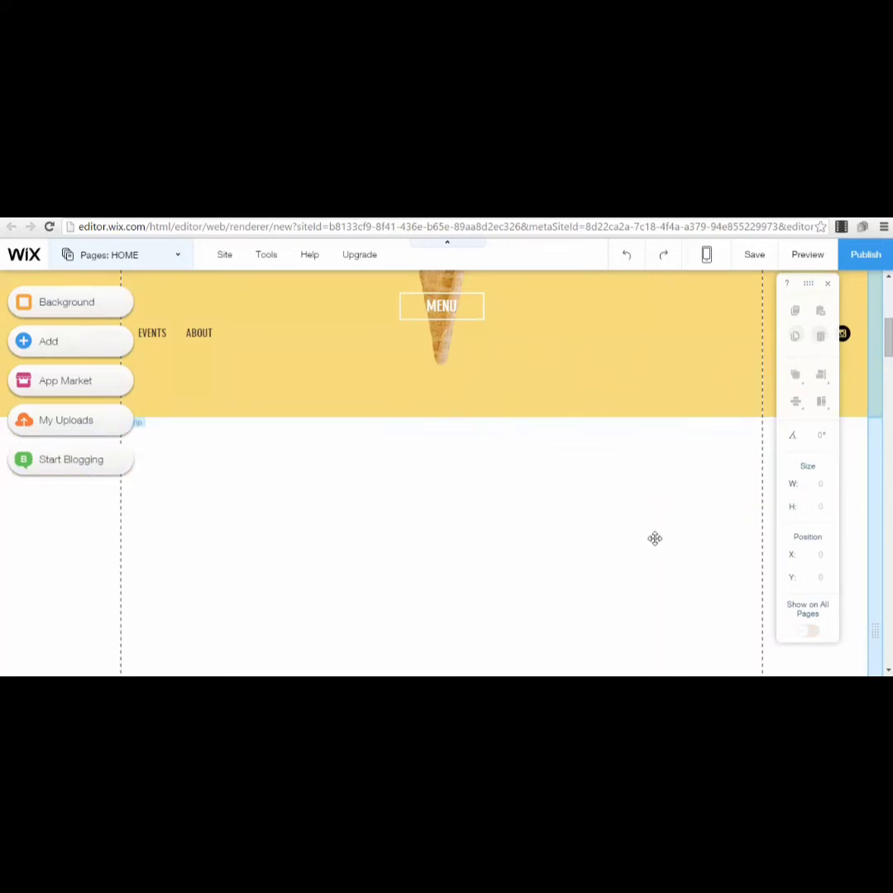
- Delete the Dairy Free and Enjoy texts, the green berry bowl strip and the site's navigation menu
scroll(635, 540, up, 5)
click(419, 362)
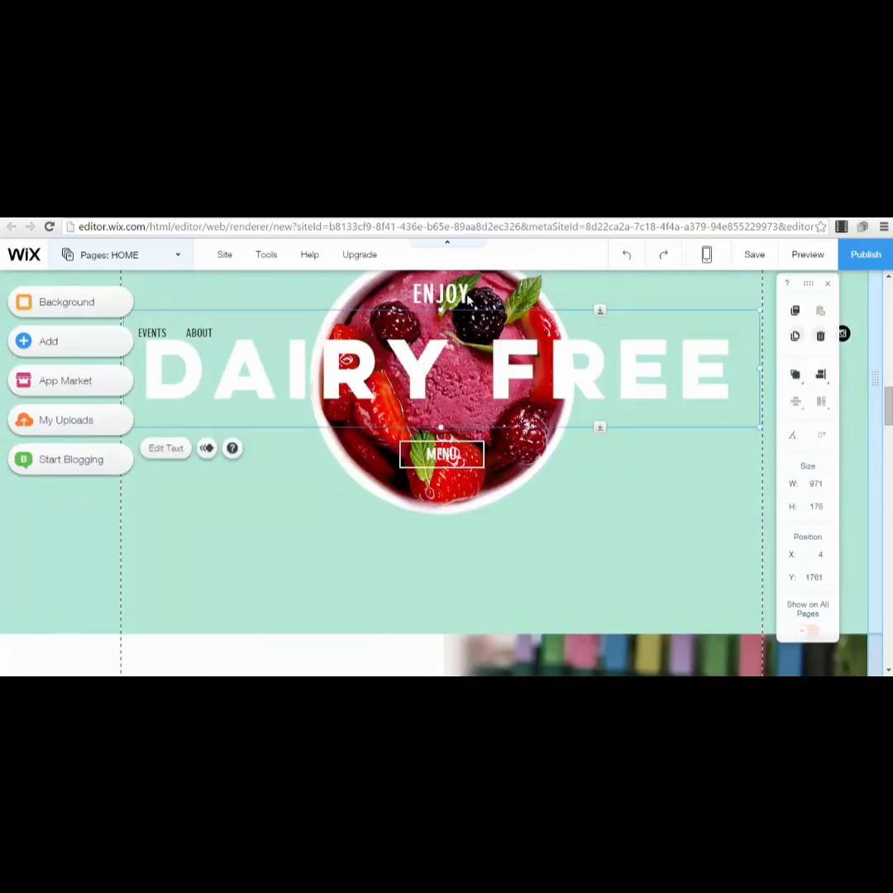
key(Delete)
key(Delete)
click(482, 416)
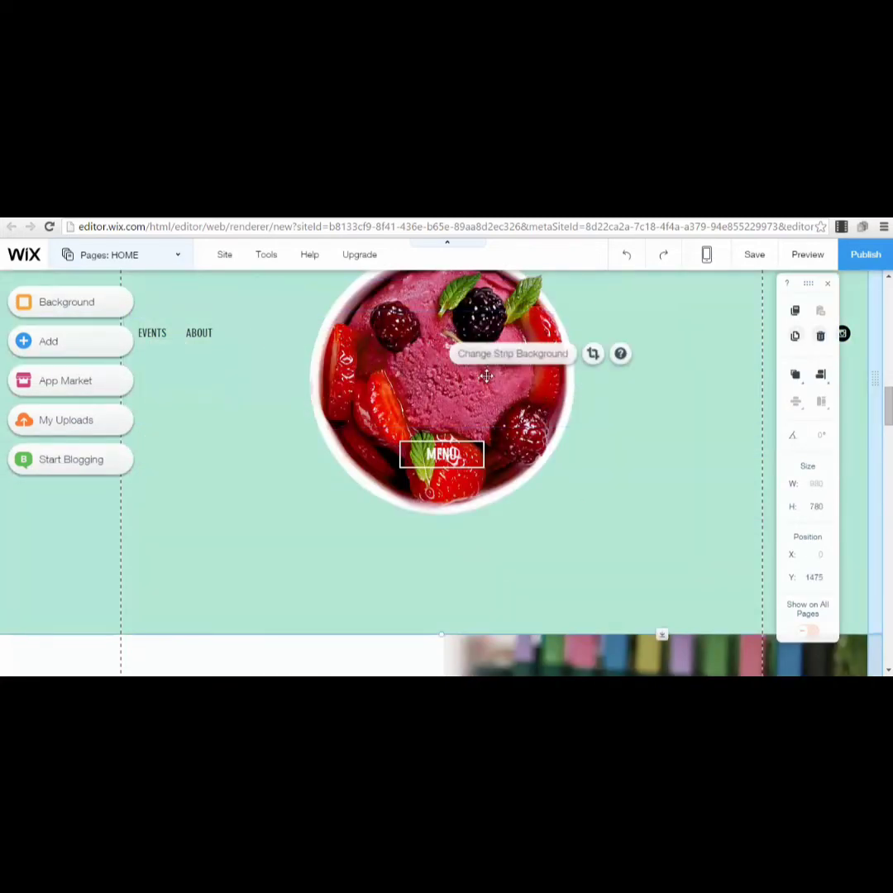
key(Delete)
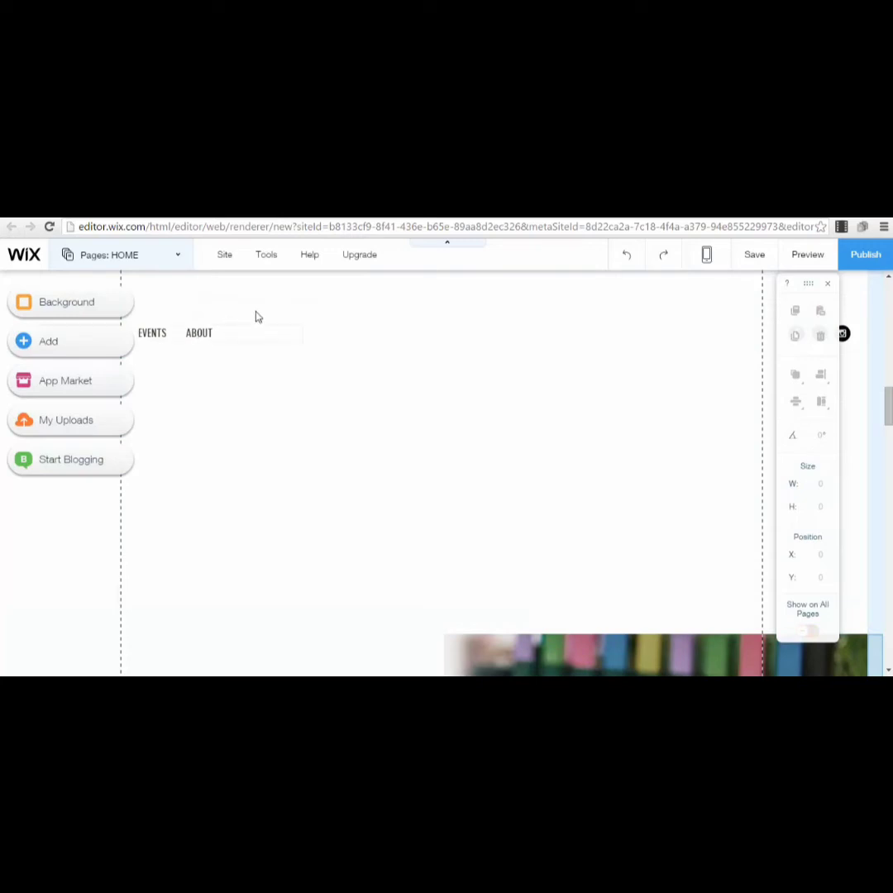
click(273, 333)
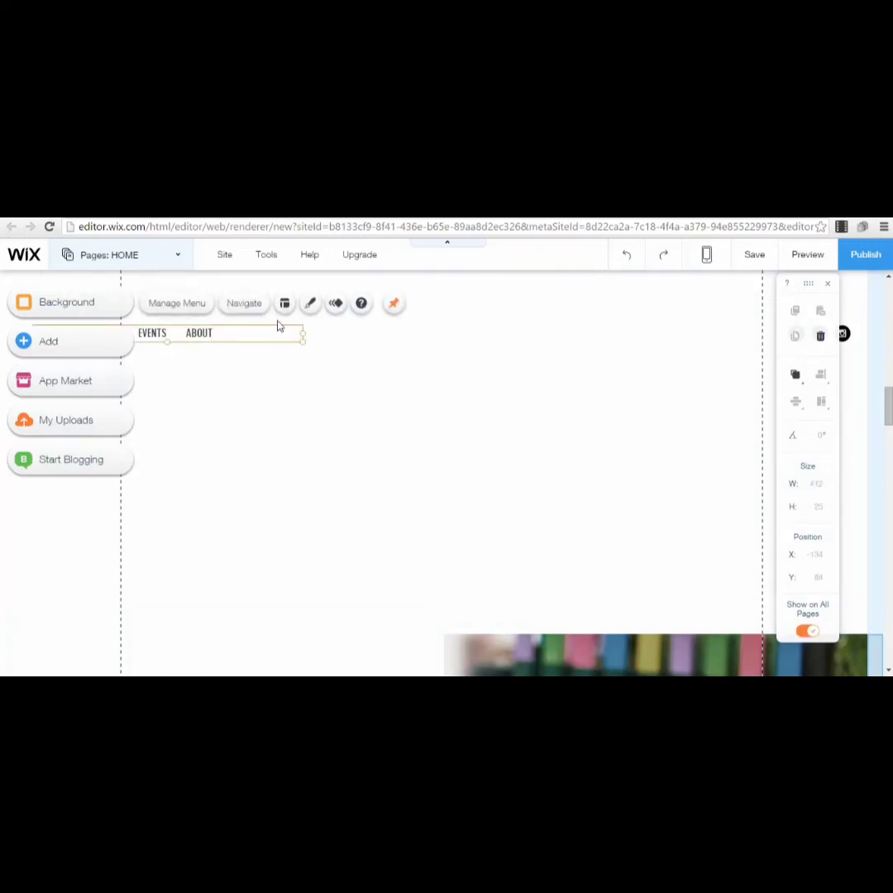
key(Delete)
- Delete the Desserts section's photo, menu button, paragraph, heading and "Ice cream goodies" subtitle
scroll(603, 536, down, 4)
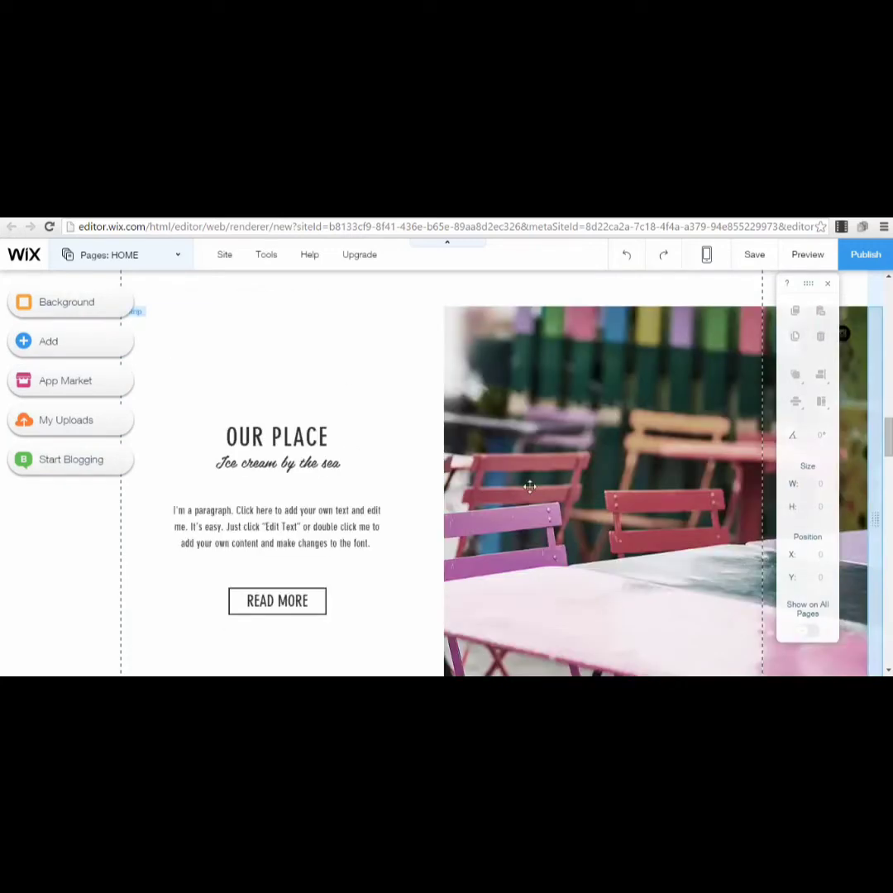
scroll(343, 421, down, 5)
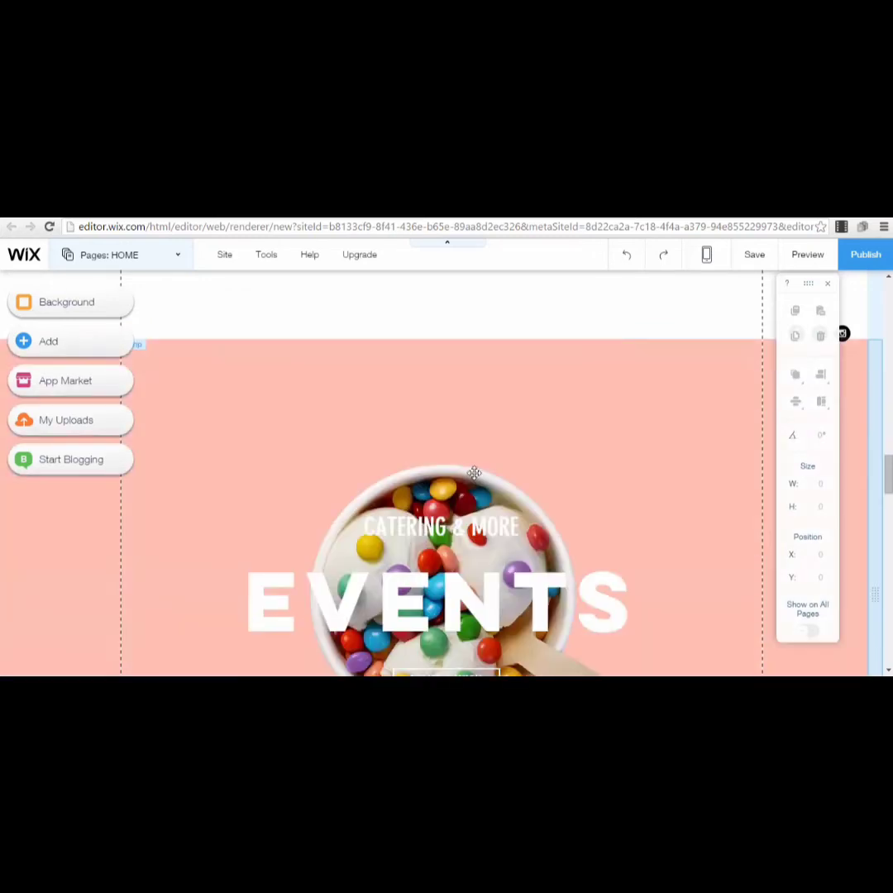
scroll(489, 508, down, 5)
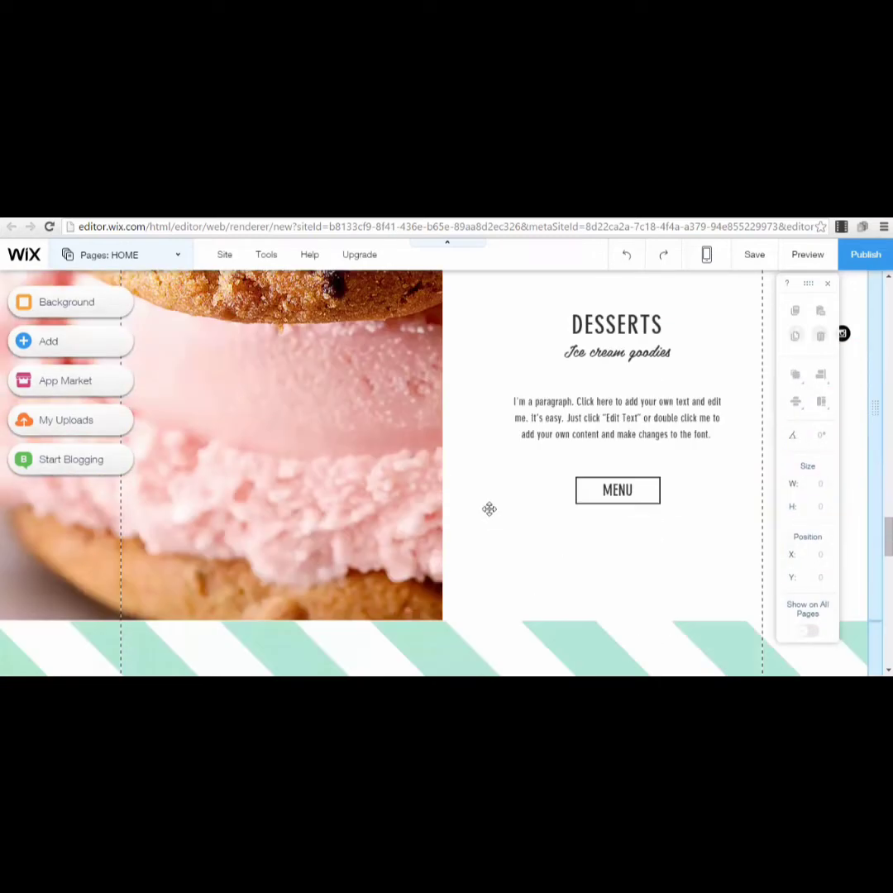
click(315, 431)
key(Delete)
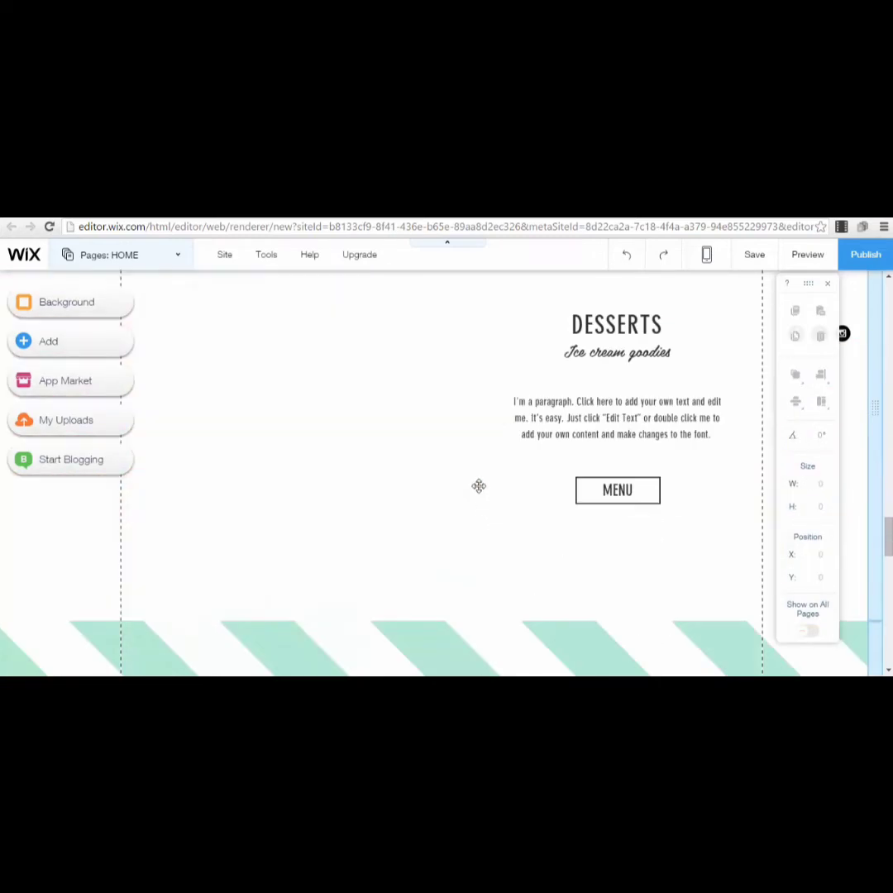
click(588, 486)
key(Delete)
click(558, 407)
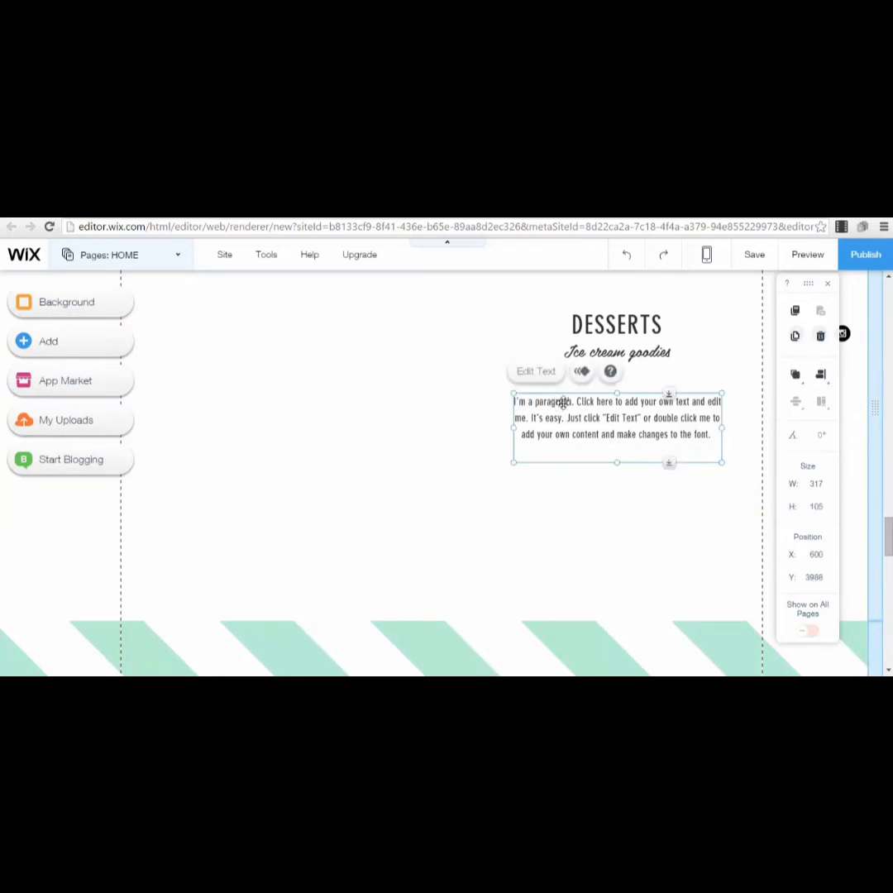
key(Delete)
click(611, 327)
key(Delete)
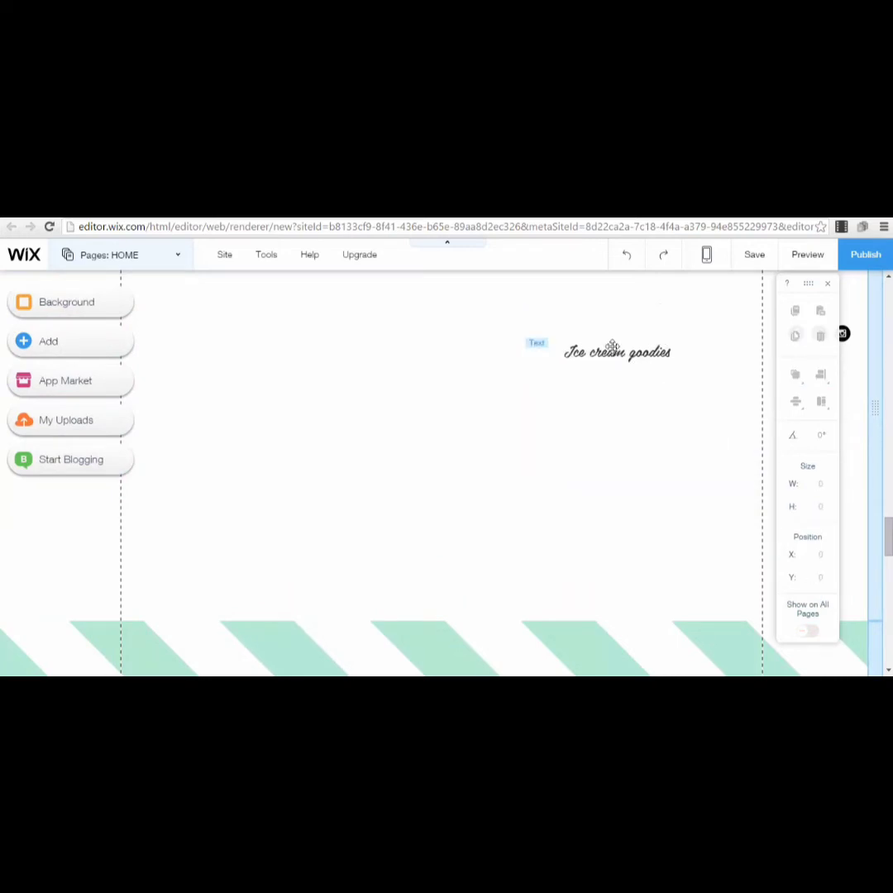
click(584, 357)
key(Delete)
- Look over the striped ice cream strip and the footer, selecting the mailing list subscribe form
scroll(454, 375, down, 5)
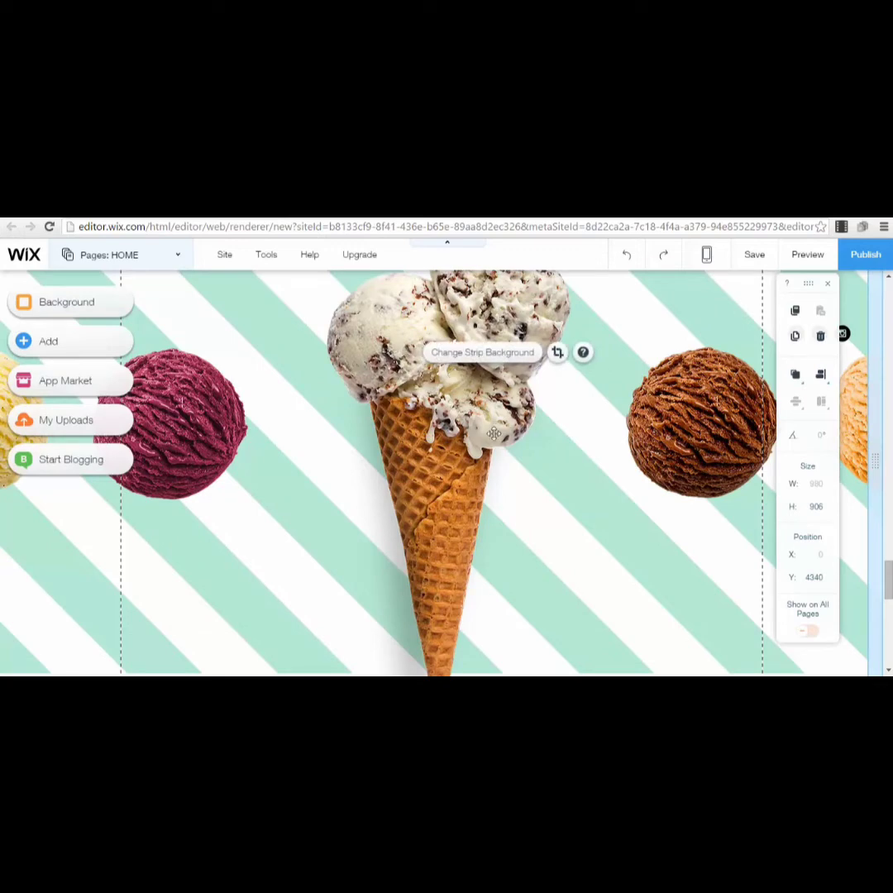
scroll(533, 468, down, 5)
scroll(533, 469, down, 5)
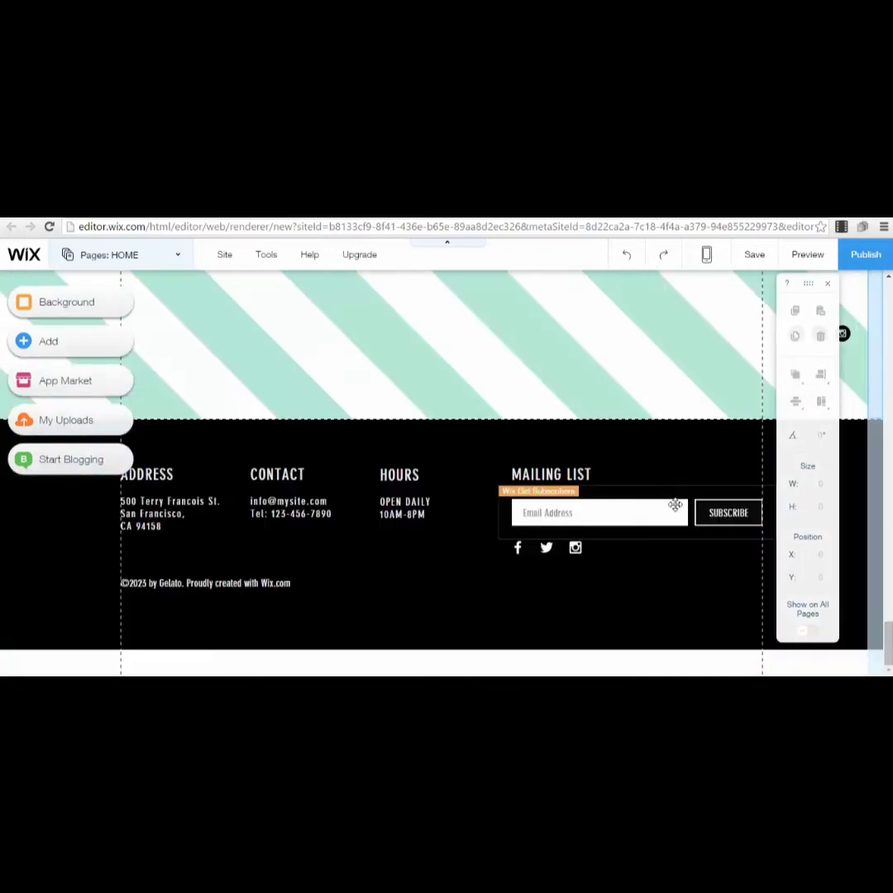
click(602, 510)
- Delete the Ice Cream heading, the Hand Crafted text and the cone picture from the yellow opening strip
scroll(467, 419, up, 3)
scroll(467, 419, up, 15)
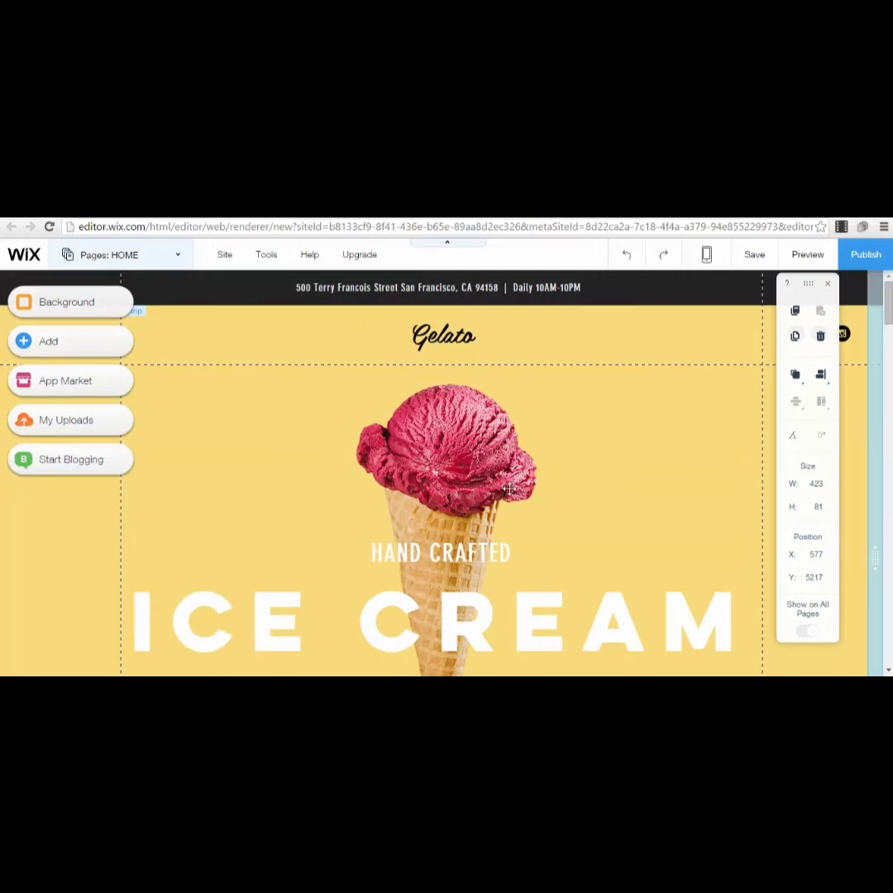
click(538, 609)
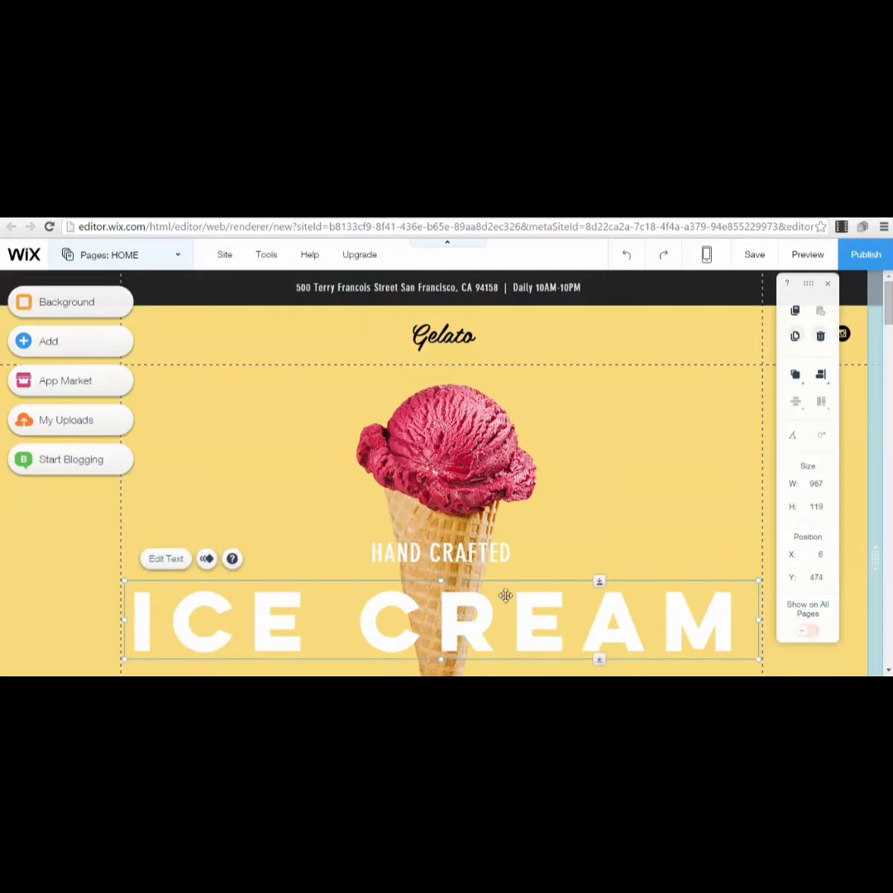
key(Delete)
click(443, 547)
key(Delete)
click(443, 447)
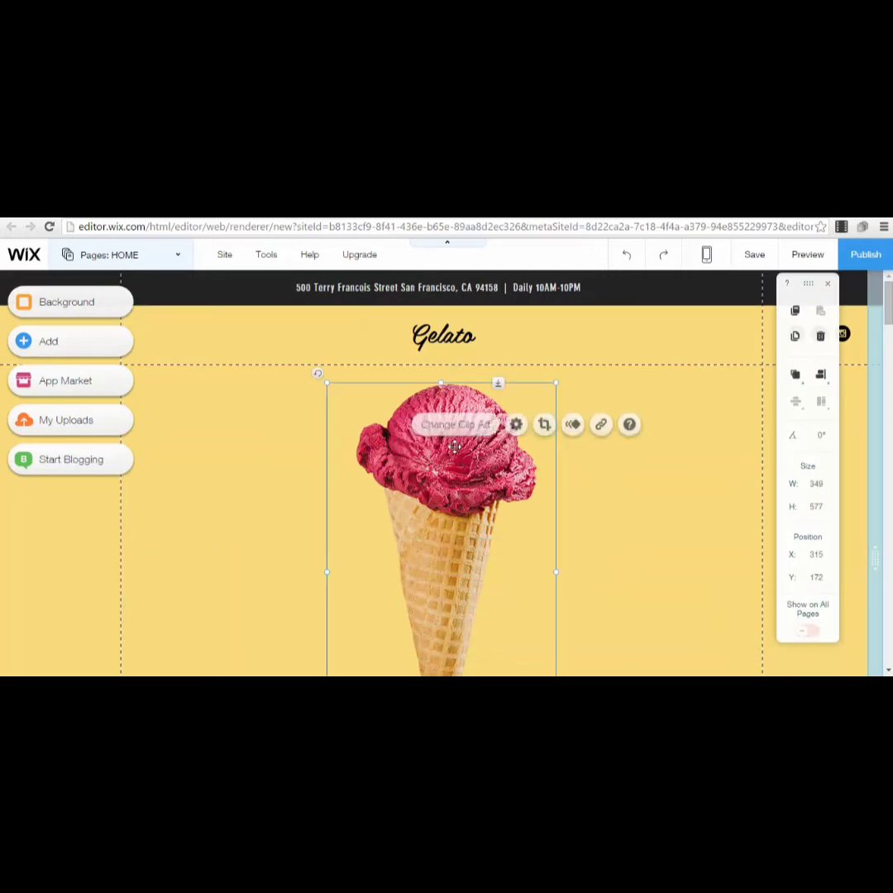
key(Delete)
- Replace the Gelato site title in the header with "FREE Webinar"
click(443, 335)
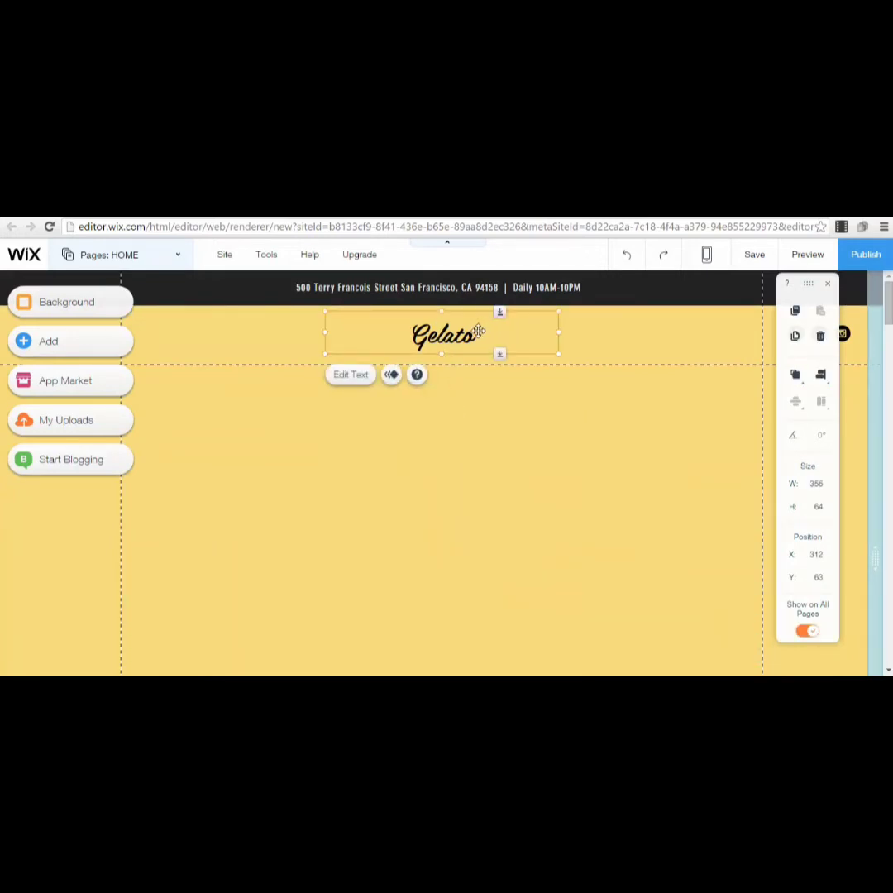
double_click(413, 343)
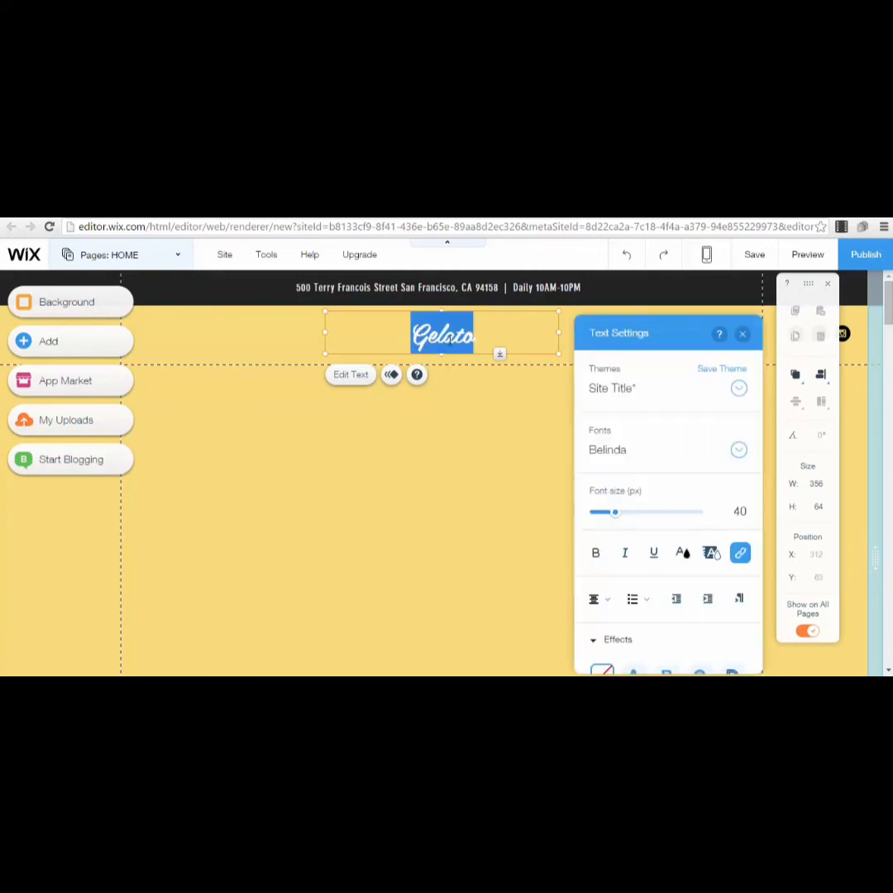
text(FREE)
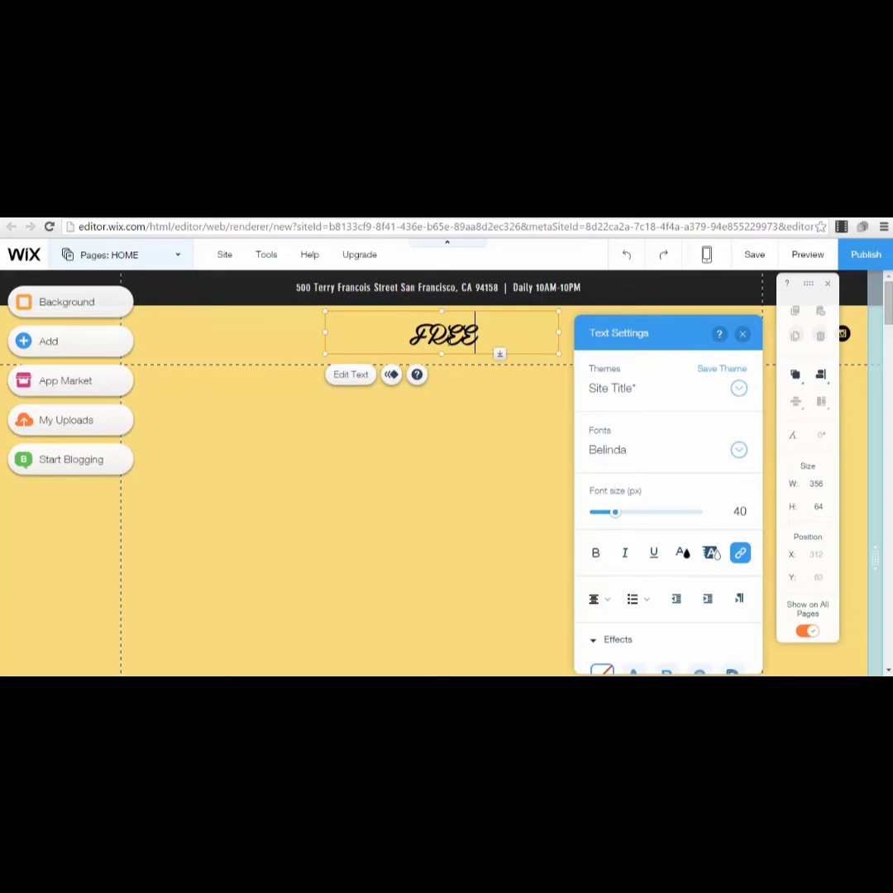
text( Webinar)
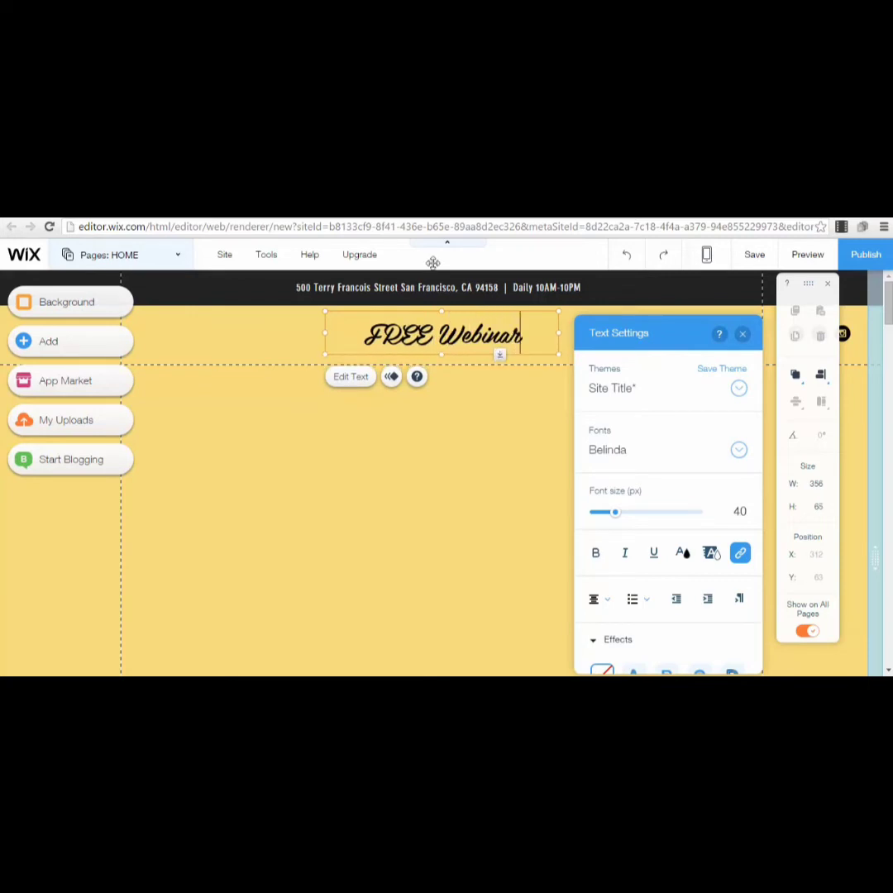
click(419, 436)
click(443, 346)
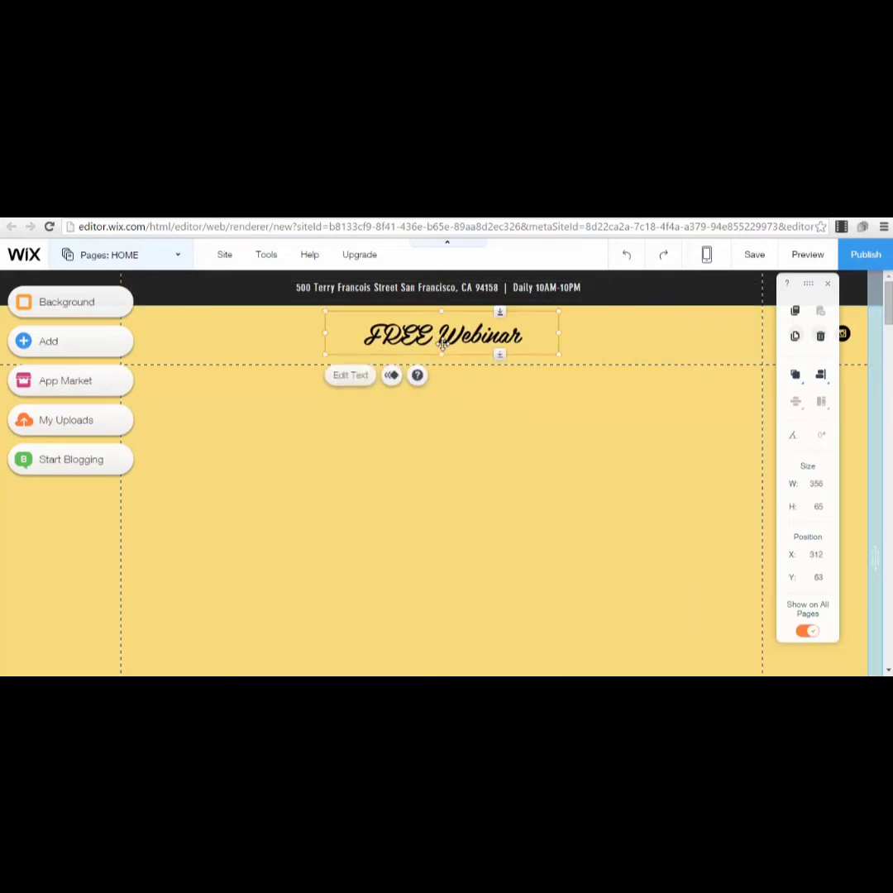
- Format the "FREE Webinar" title in bold Brandon Grotesque at 51 px
drag(446, 335, 441, 336)
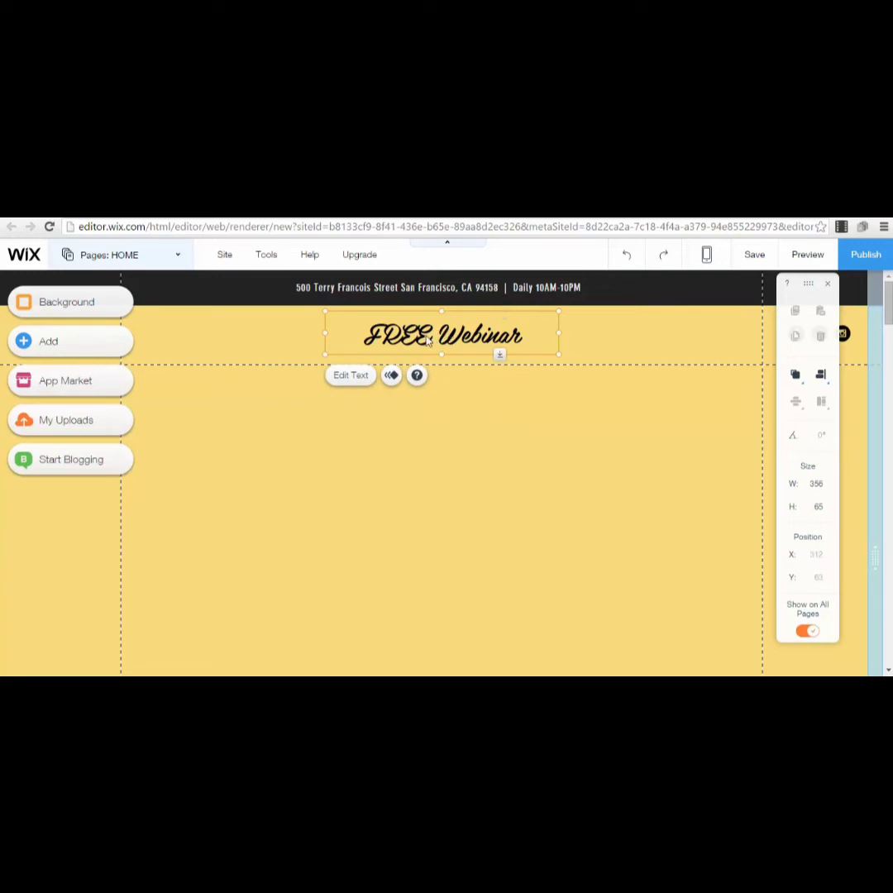
double_click(427, 340)
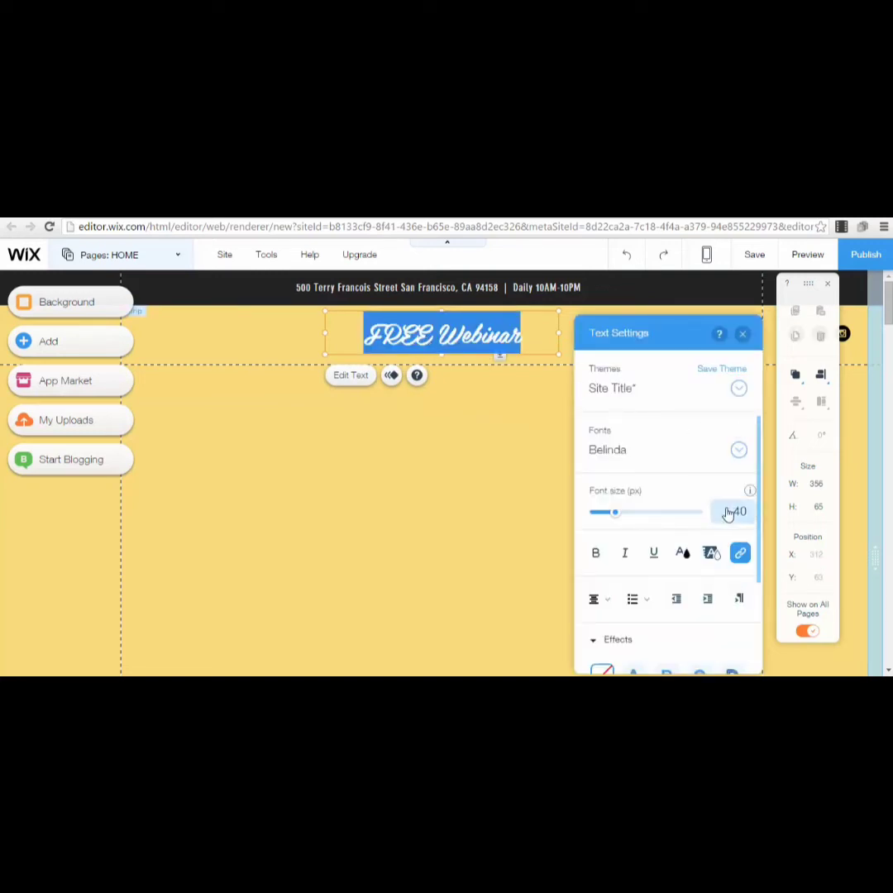
click(739, 452)
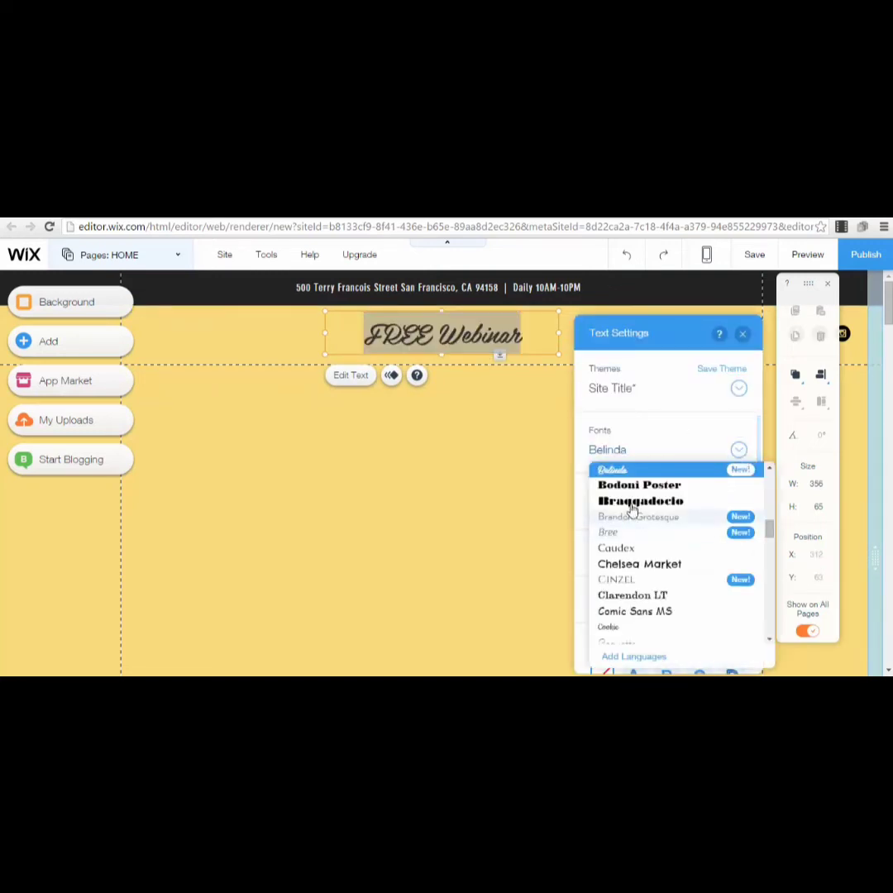
click(644, 520)
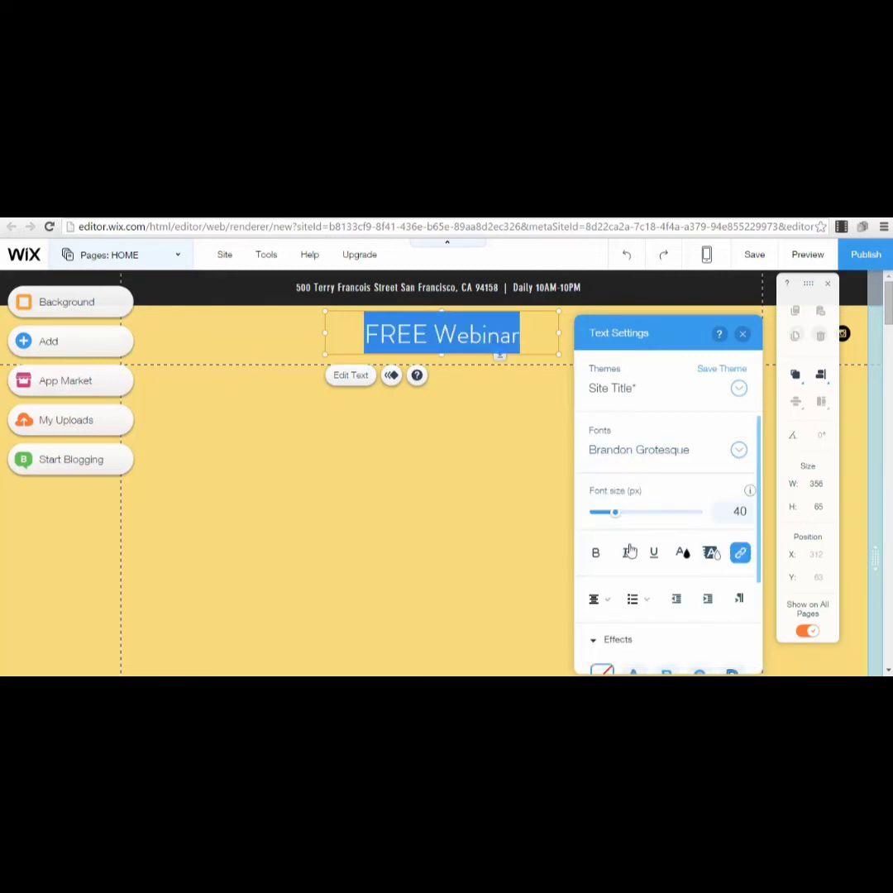
click(601, 559)
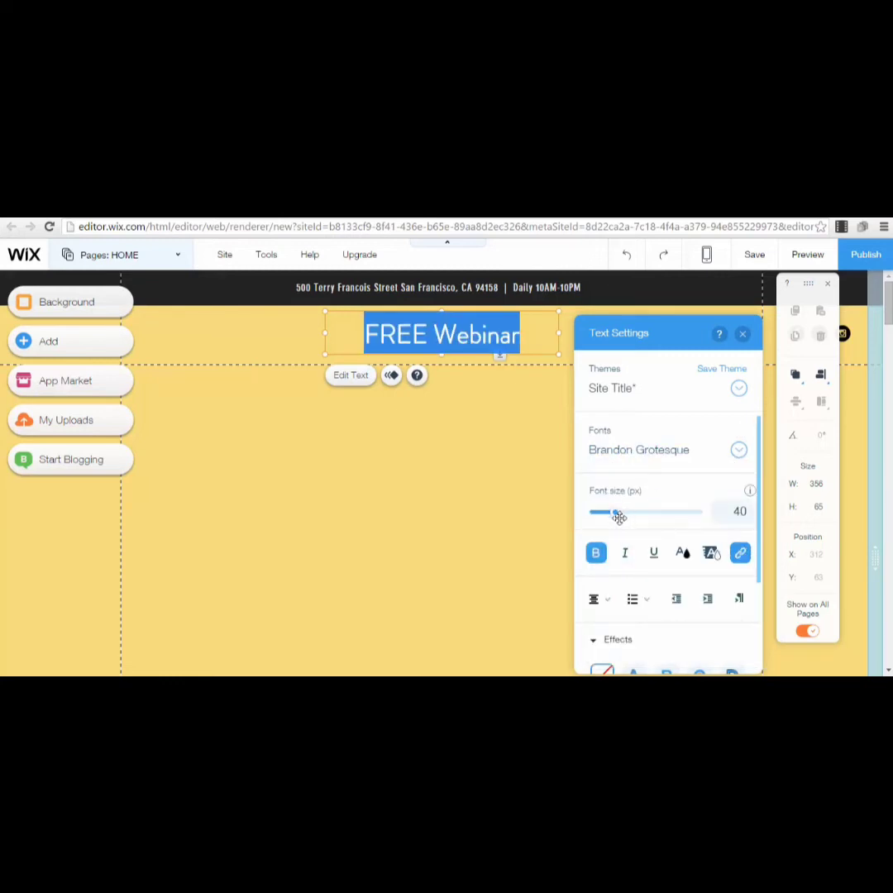
mouse_move(620, 518)
mouse_down()
mouse_move(630, 519)
mouse_move(622, 520)
mouse_up()
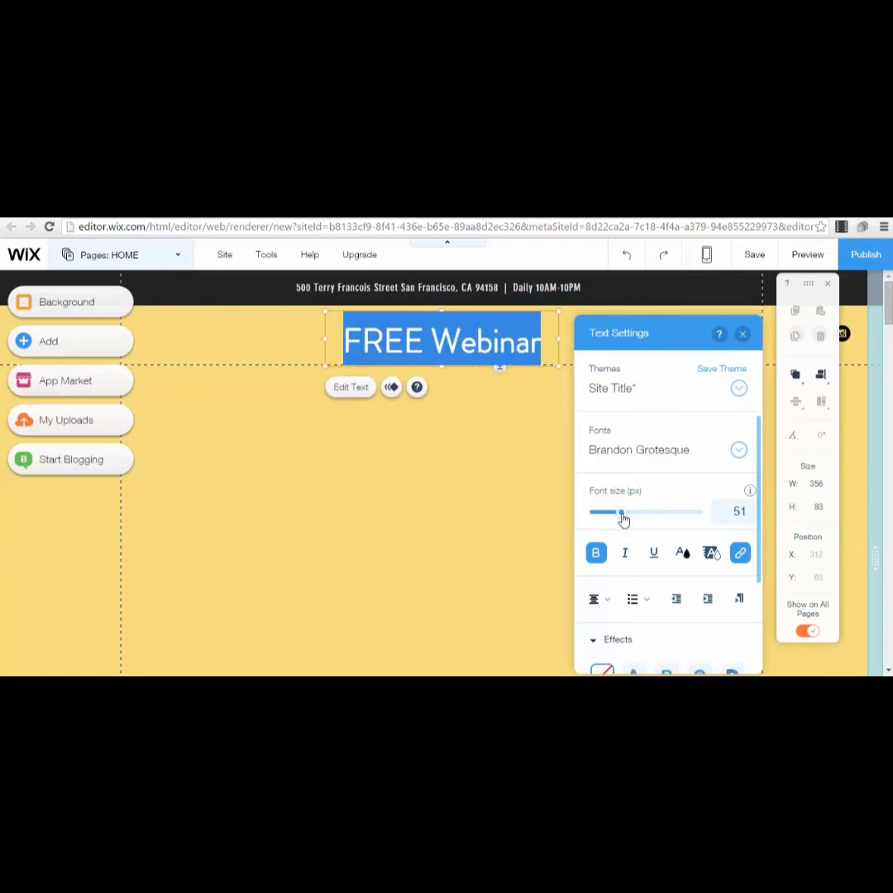
click(476, 448)
- Delete the address and opening hours text from the black strip above the title
click(423, 287)
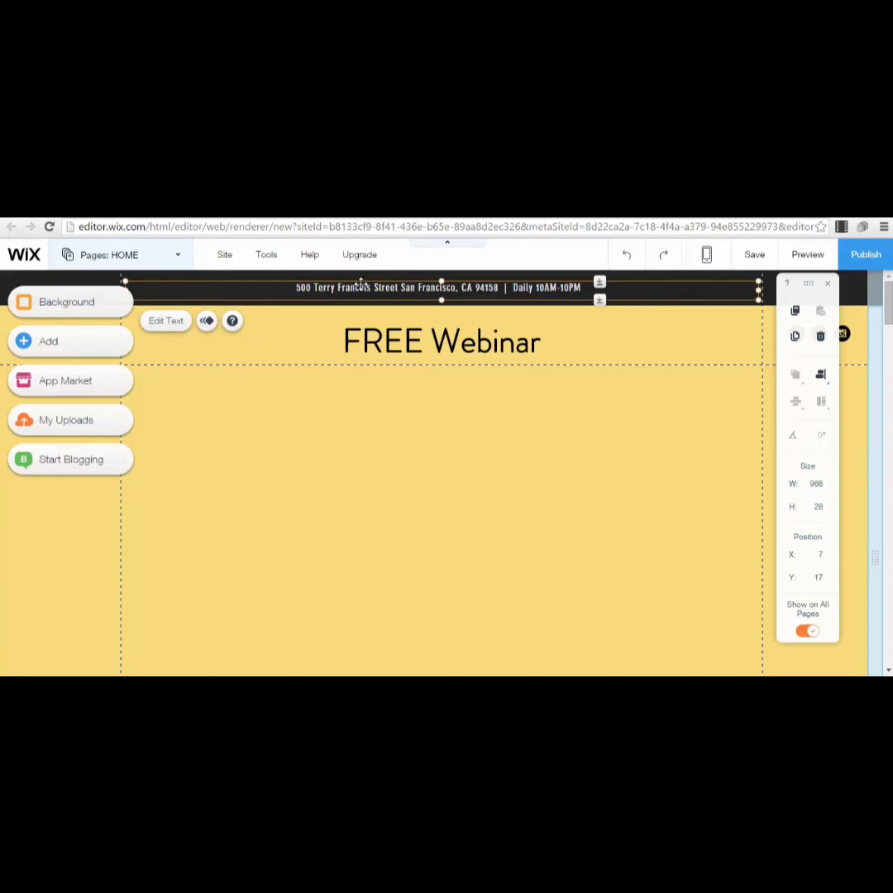
key(Delete)
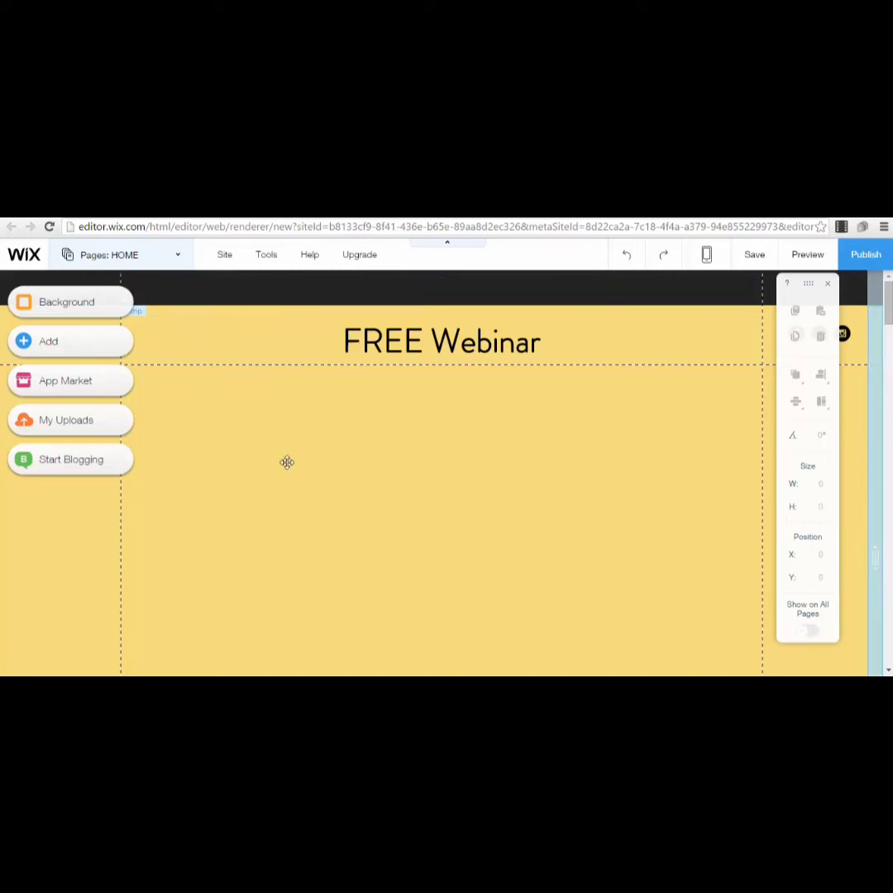
- Add a YouTube video player to the yellow strip beneath the title, at about X 264, Y 187
click(83, 342)
scroll(223, 414, down, 3)
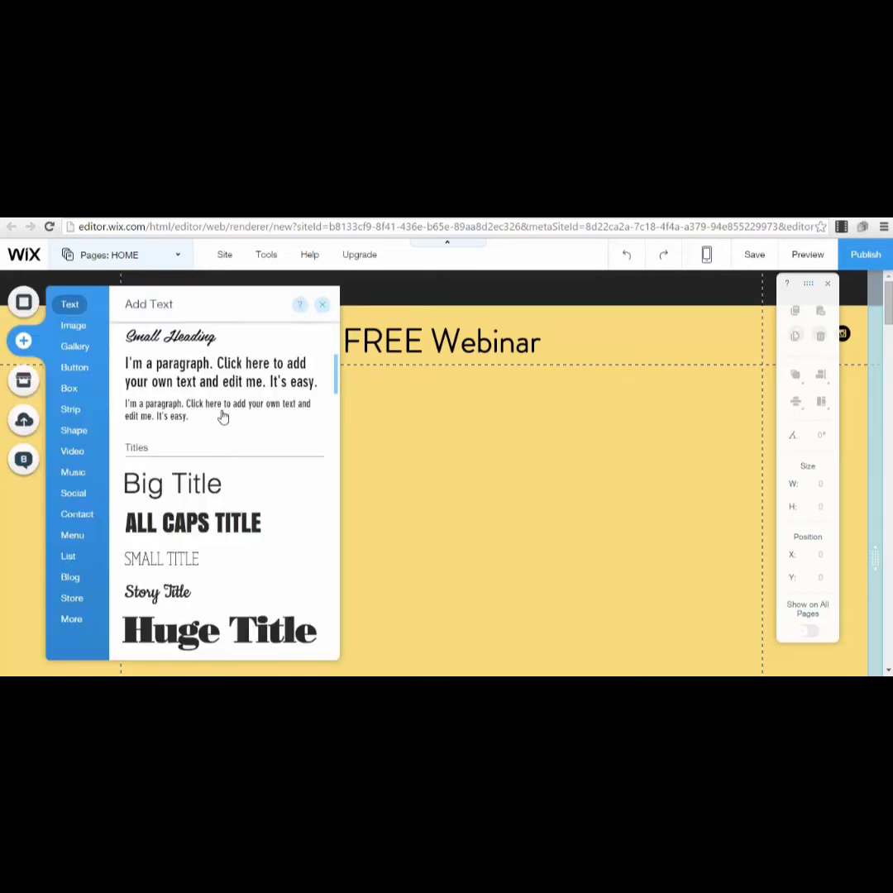
scroll(131, 400, down, 2)
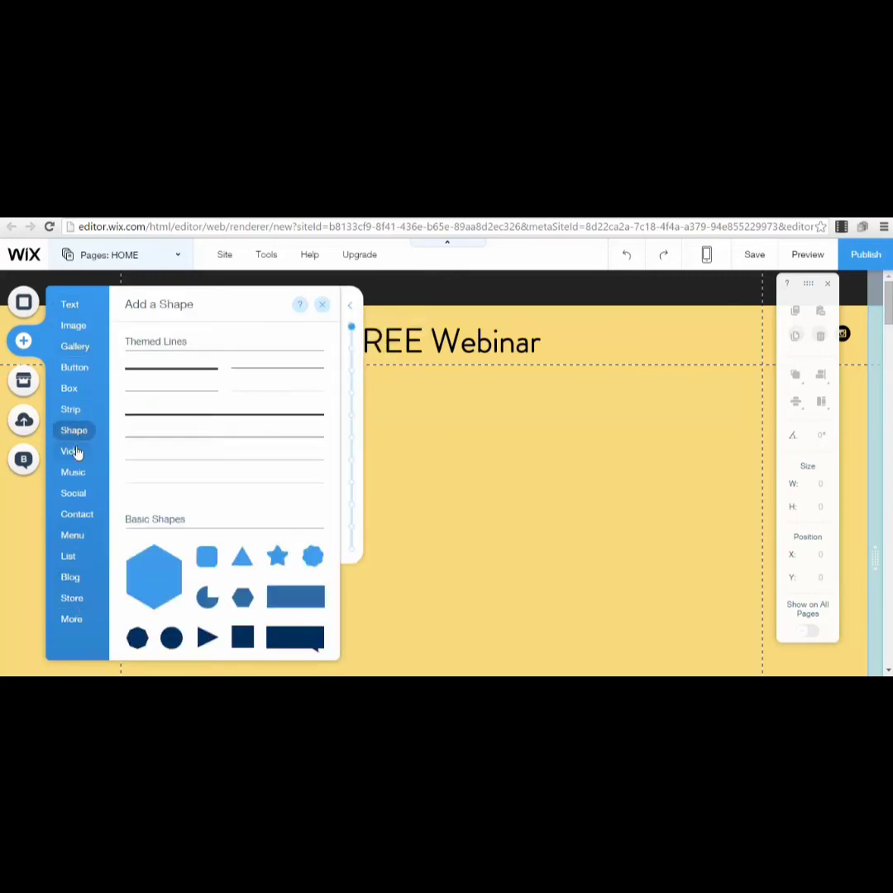
mouse_move(83, 519)
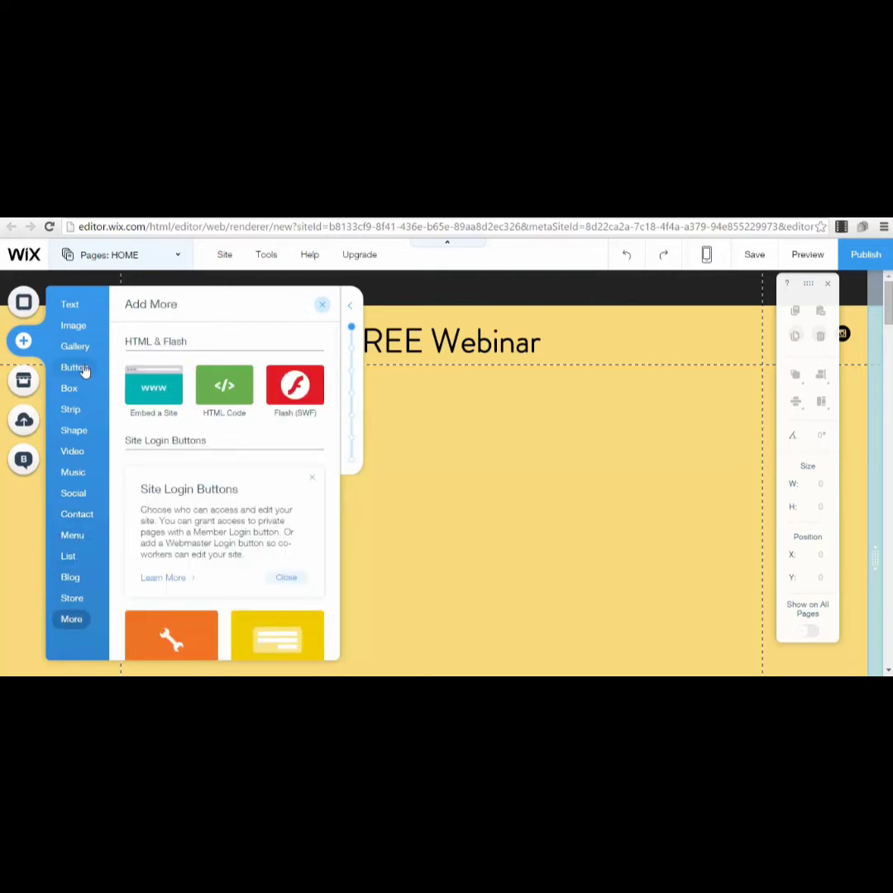
mouse_move(74, 455)
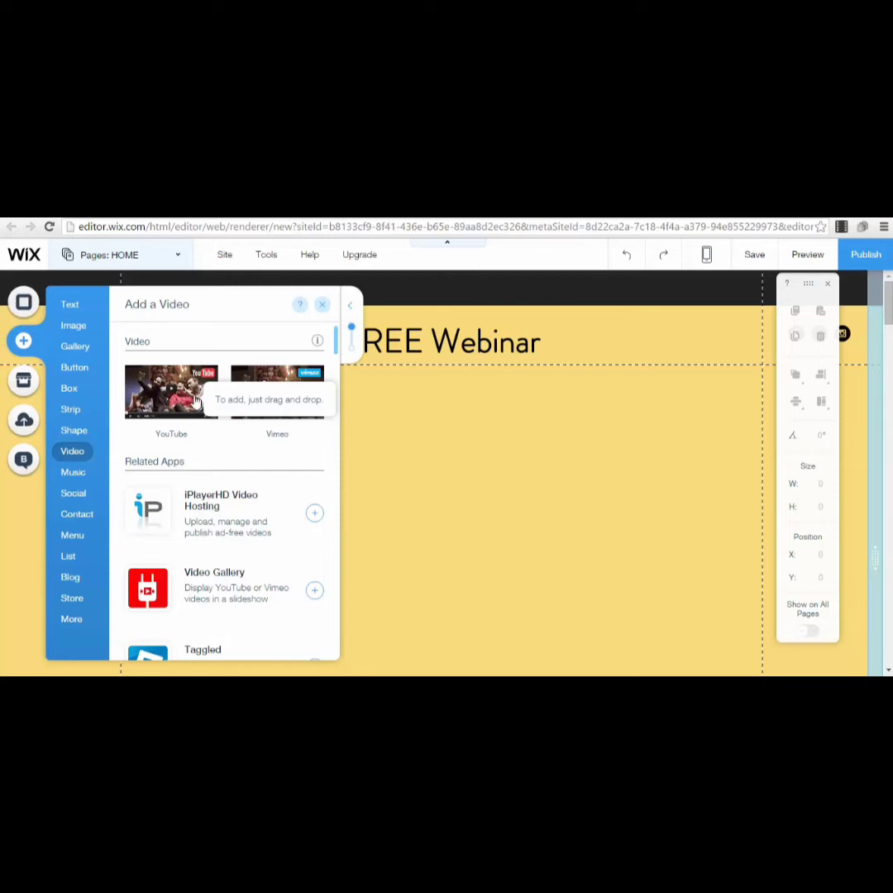
drag(196, 401, 533, 481)
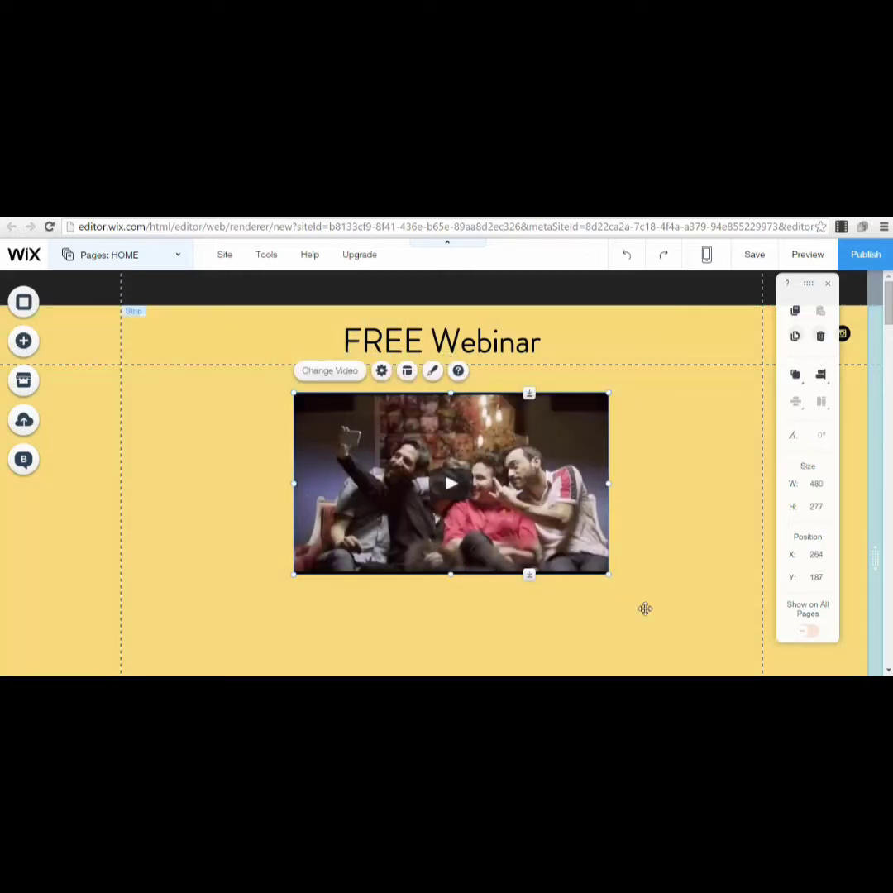
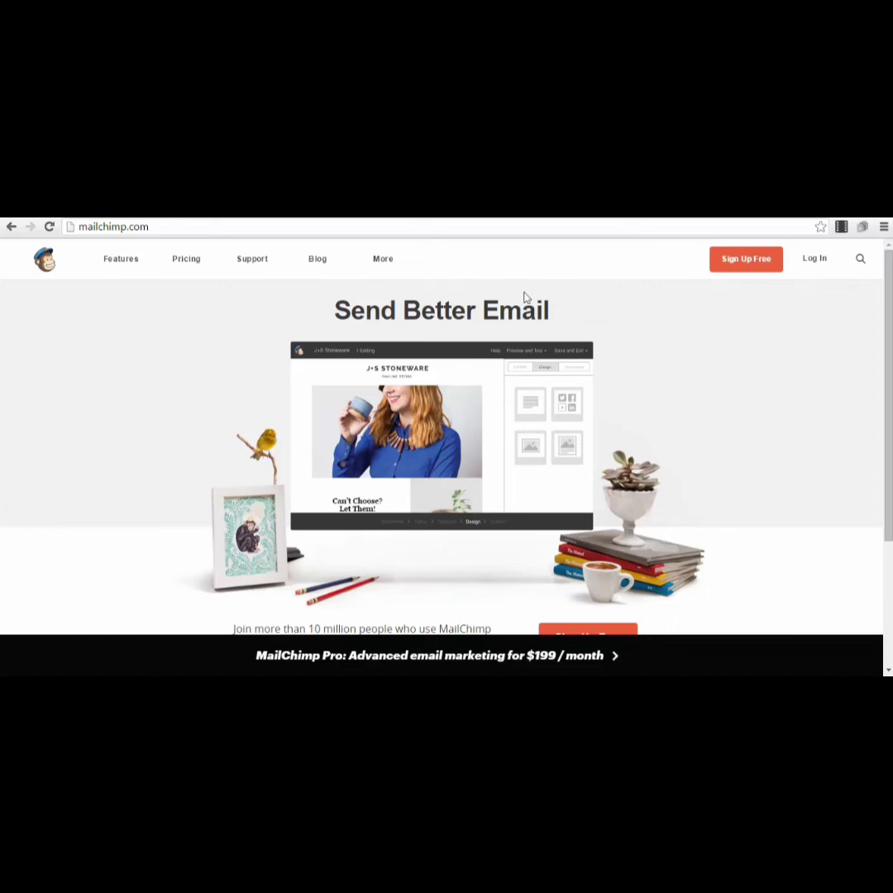
- Examine MailChimp's pricing for the Starting Up plan, highlighting the free plan's subscriber and monthly email limits
click(140, 227)
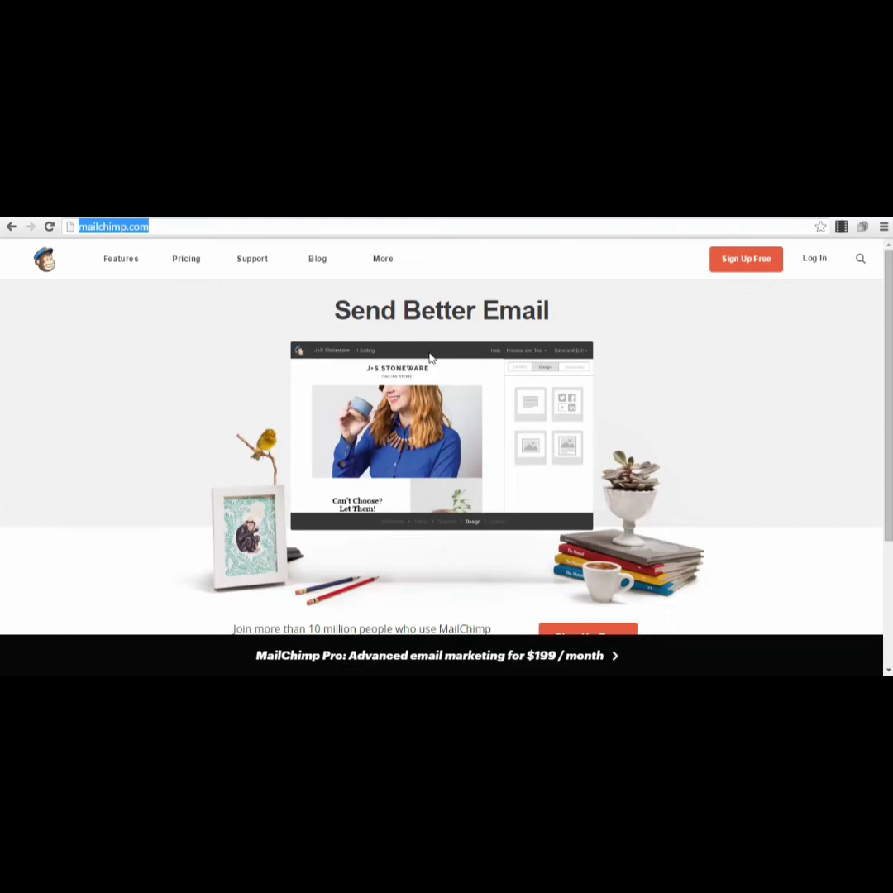
click(189, 259)
scroll(165, 408, down, 3)
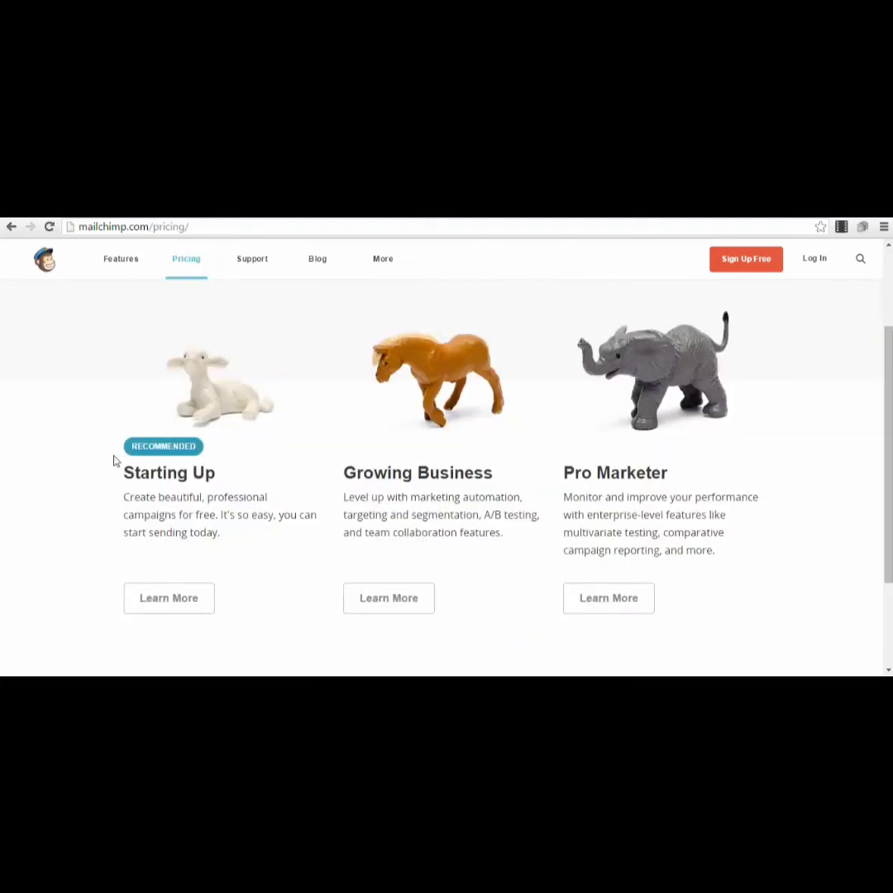
click(175, 598)
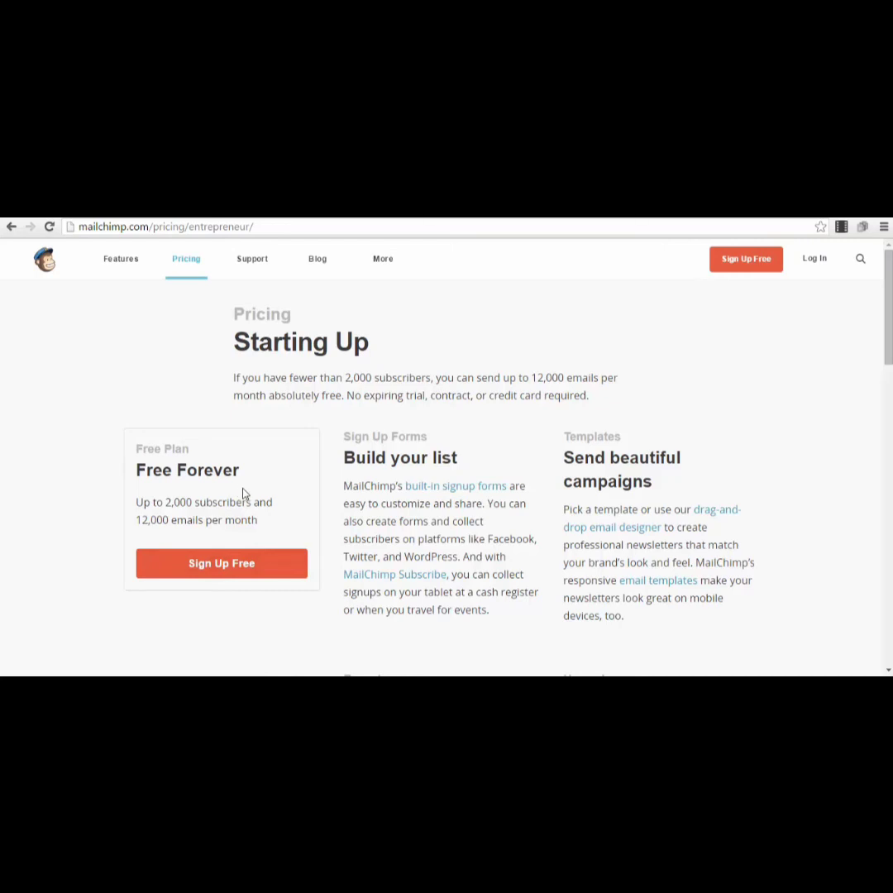
drag(135, 502, 299, 525)
click(143, 521)
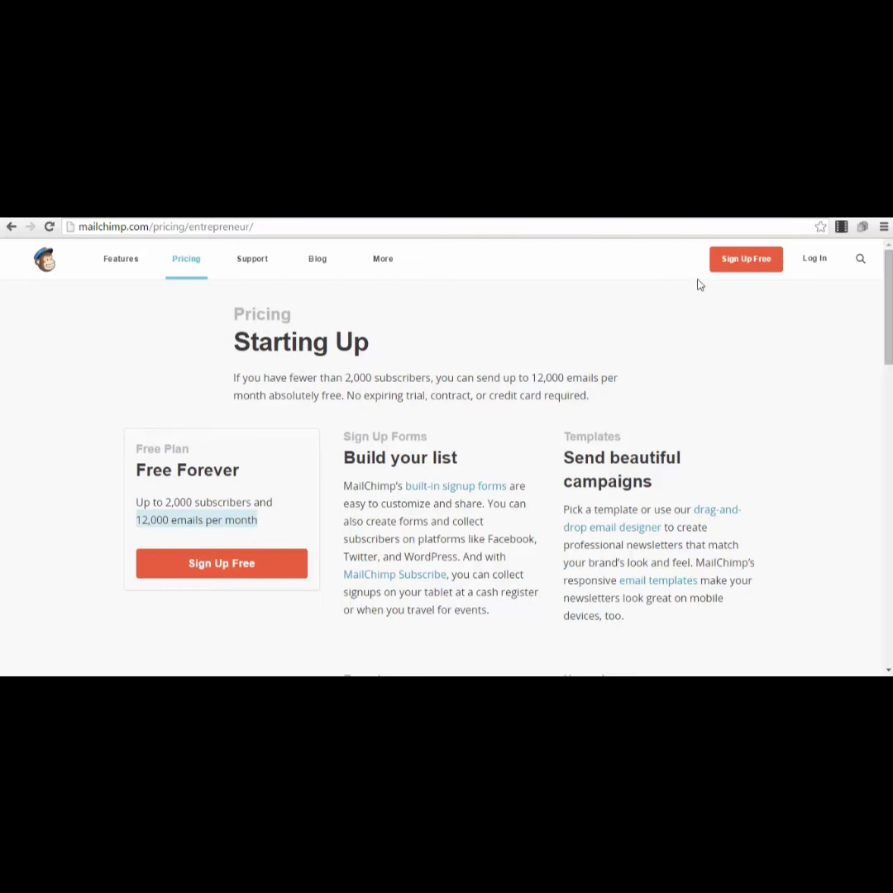
- Log in to the MailChimp account with the saved credentials
click(819, 261)
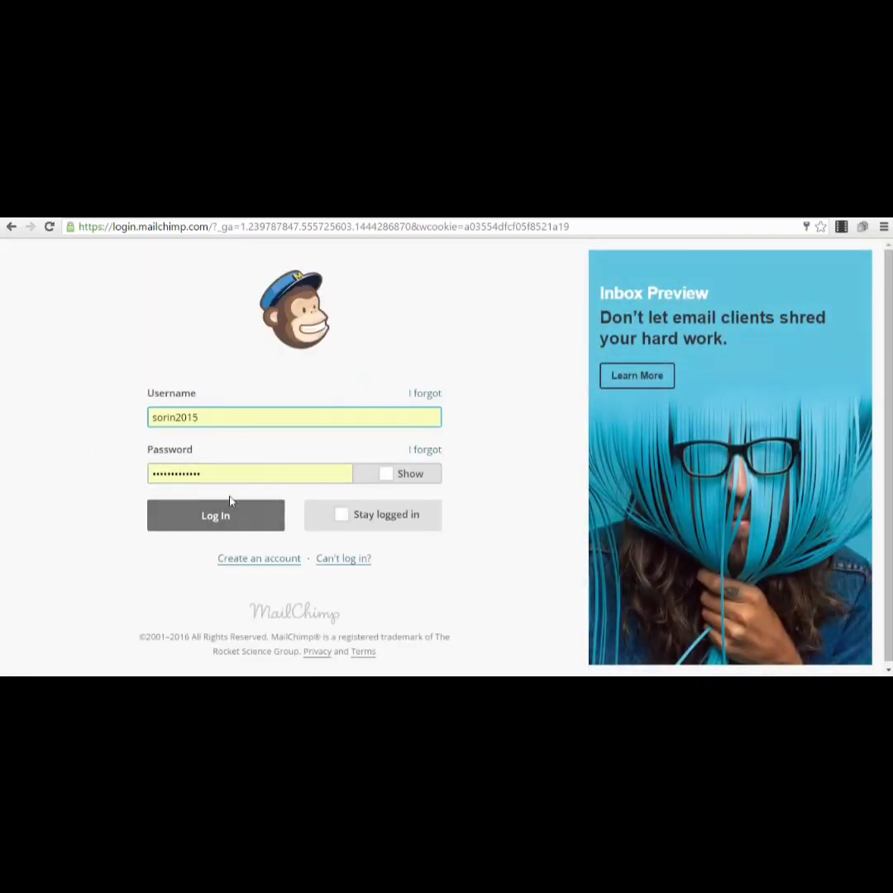
click(244, 517)
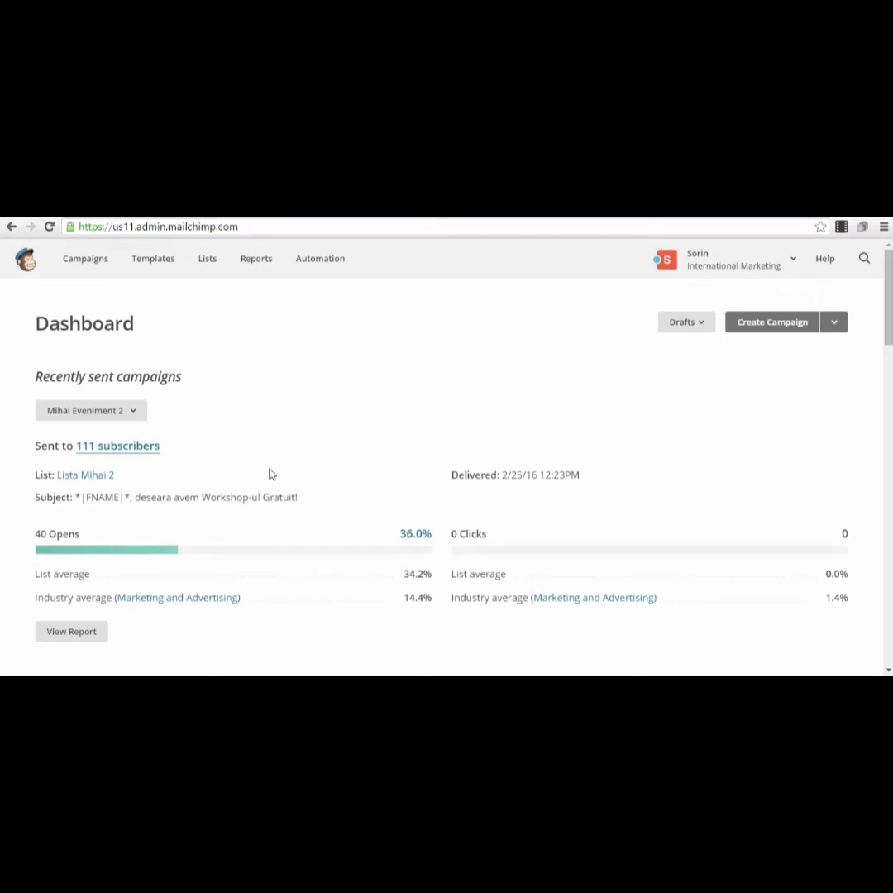
- Open the account's Lists page and look over the existing subscriber lists
click(203, 278)
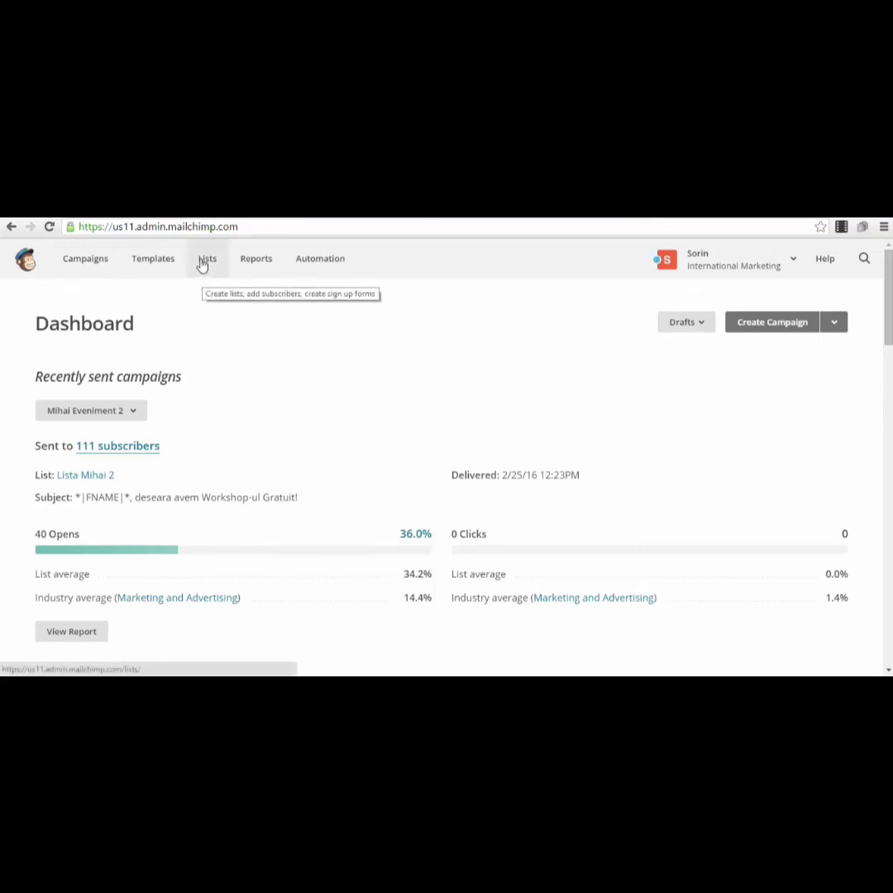
click(208, 260)
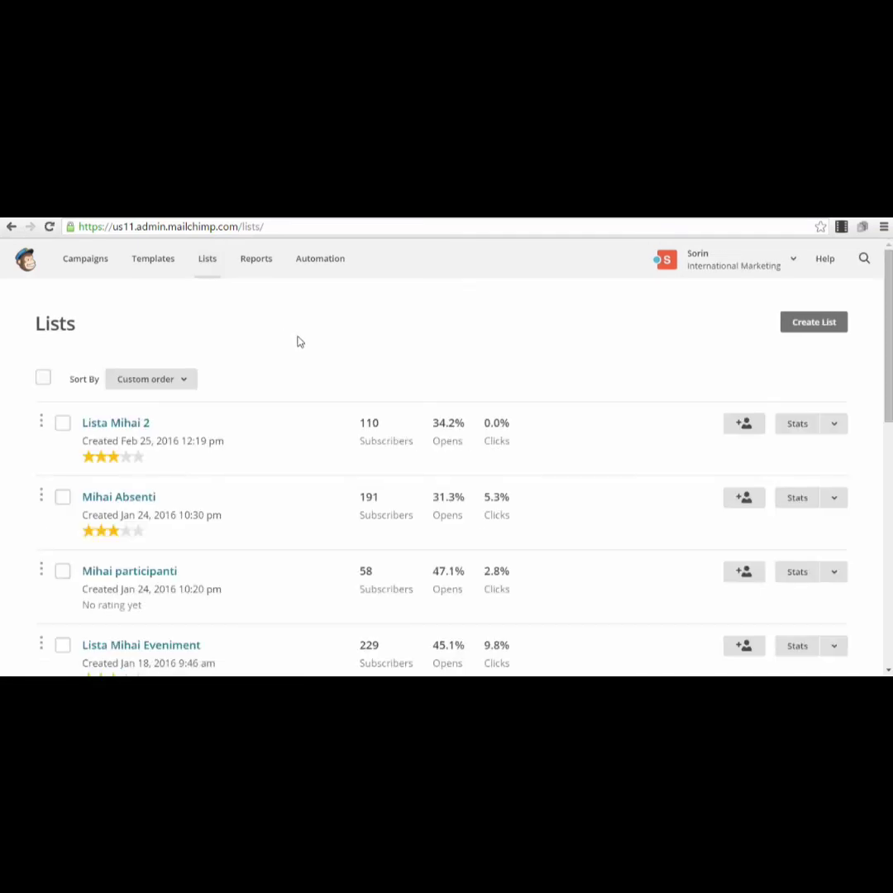
scroll(449, 429, down, 10)
scroll(450, 438, up, 10)
scroll(451, 404, down, 3)
scroll(518, 495, up, 3)
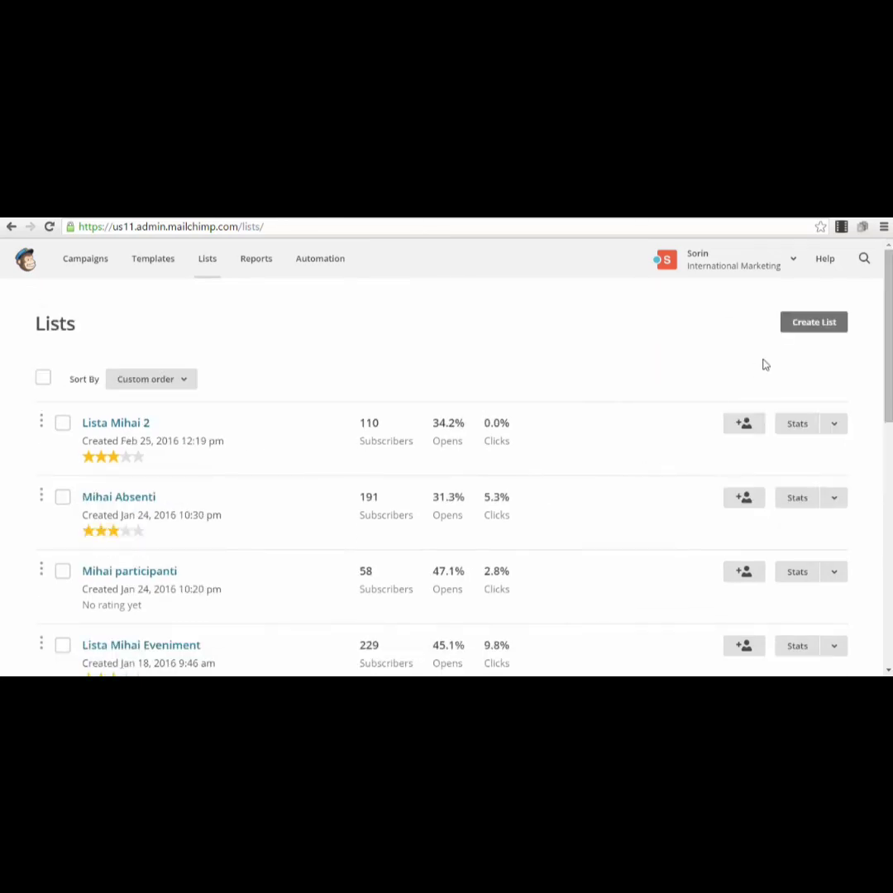
- Start a new subscriber list and name it "Webinar Atendees"
click(825, 324)
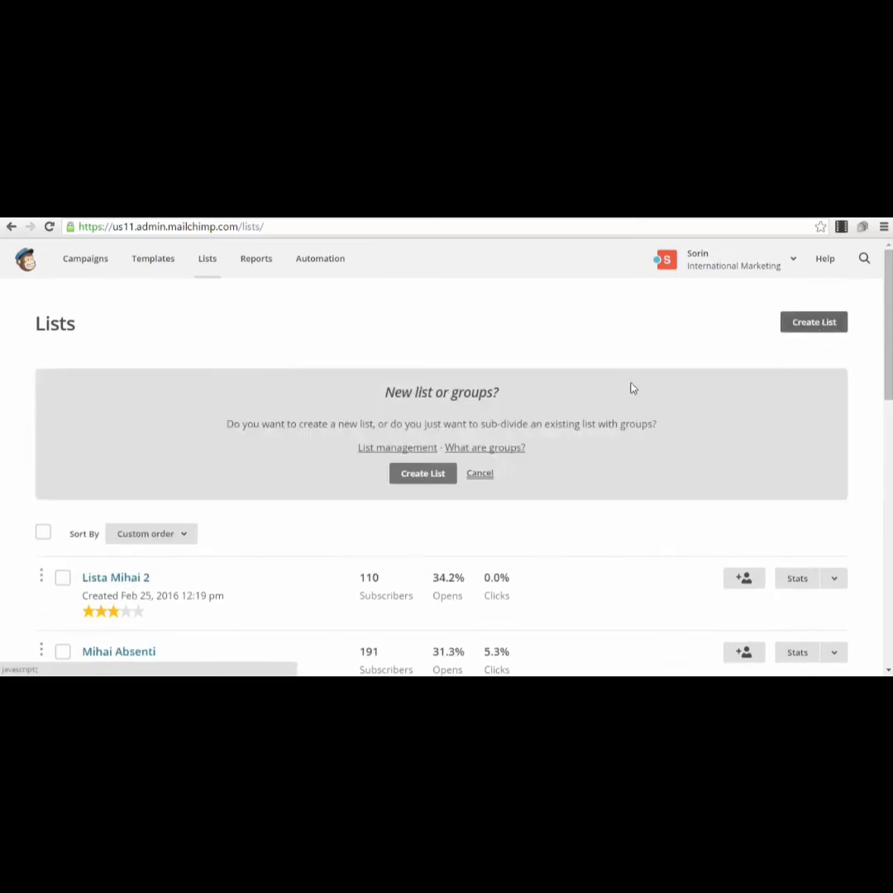
click(419, 475)
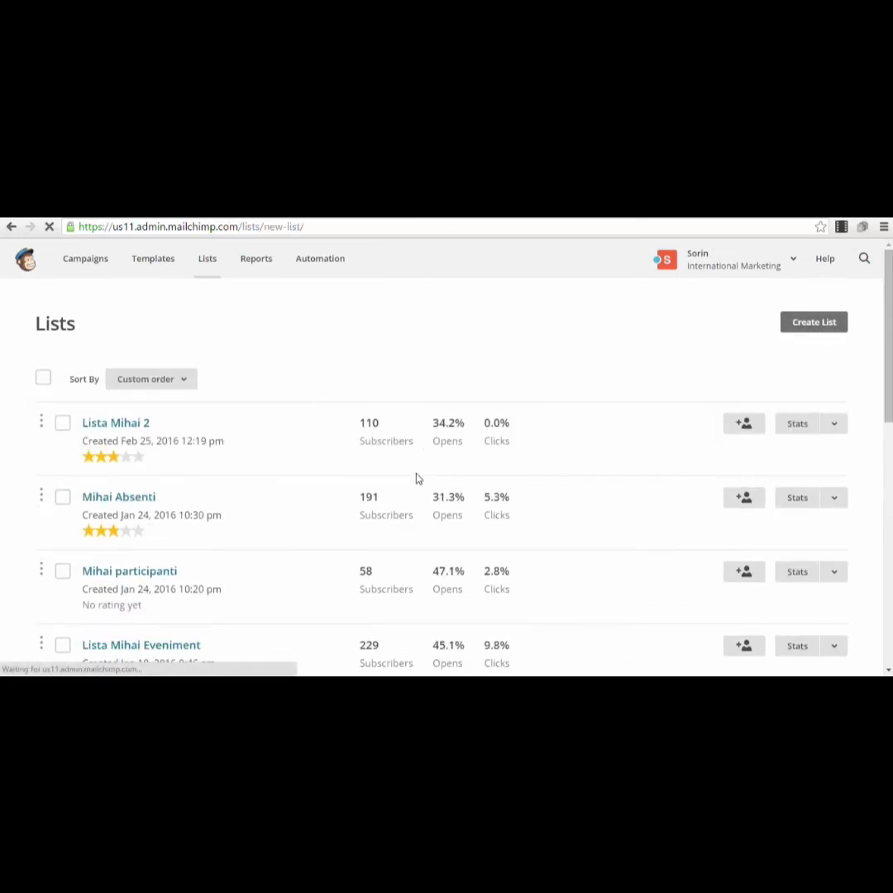
click(228, 439)
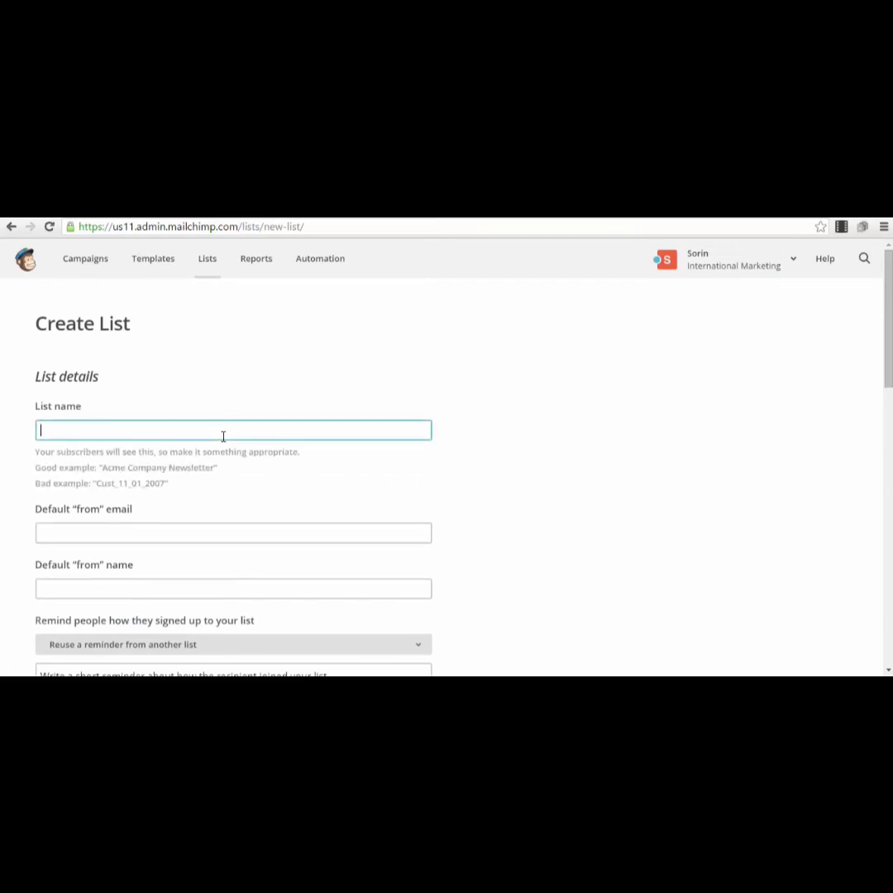
text(Webinar)
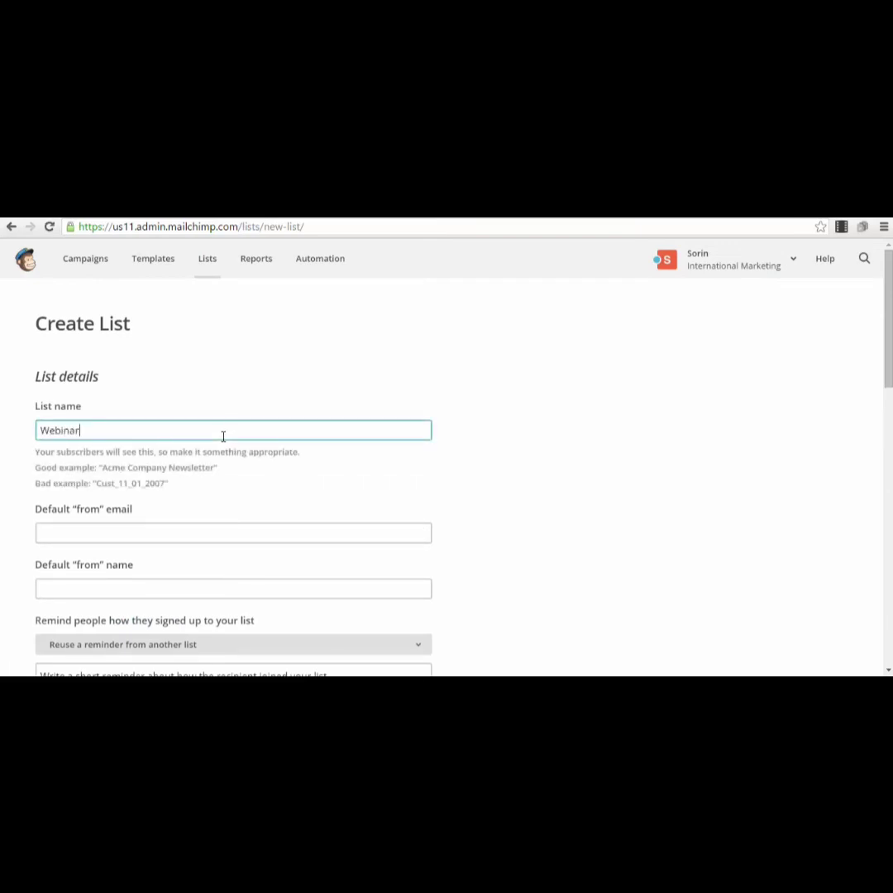
text( Atendees)
click(214, 382)
- Fill in the list's default "from" email with the sender's address and the default "from" name with the sender's full name
click(167, 487)
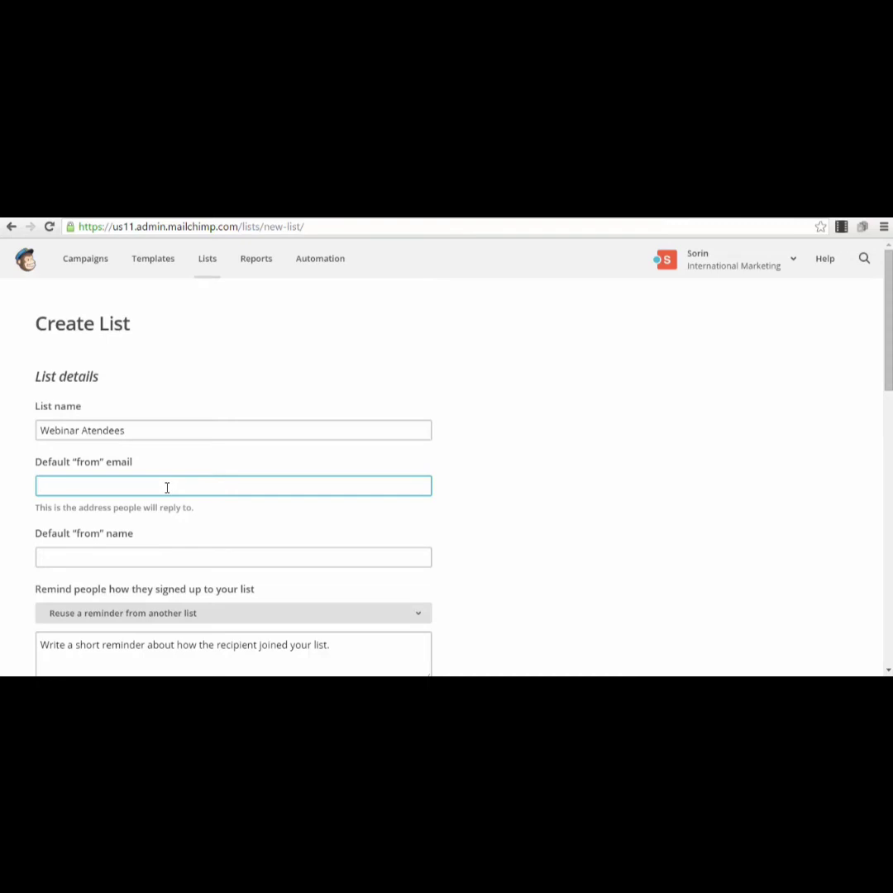
text(sorin)
click(146, 506)
click(198, 555)
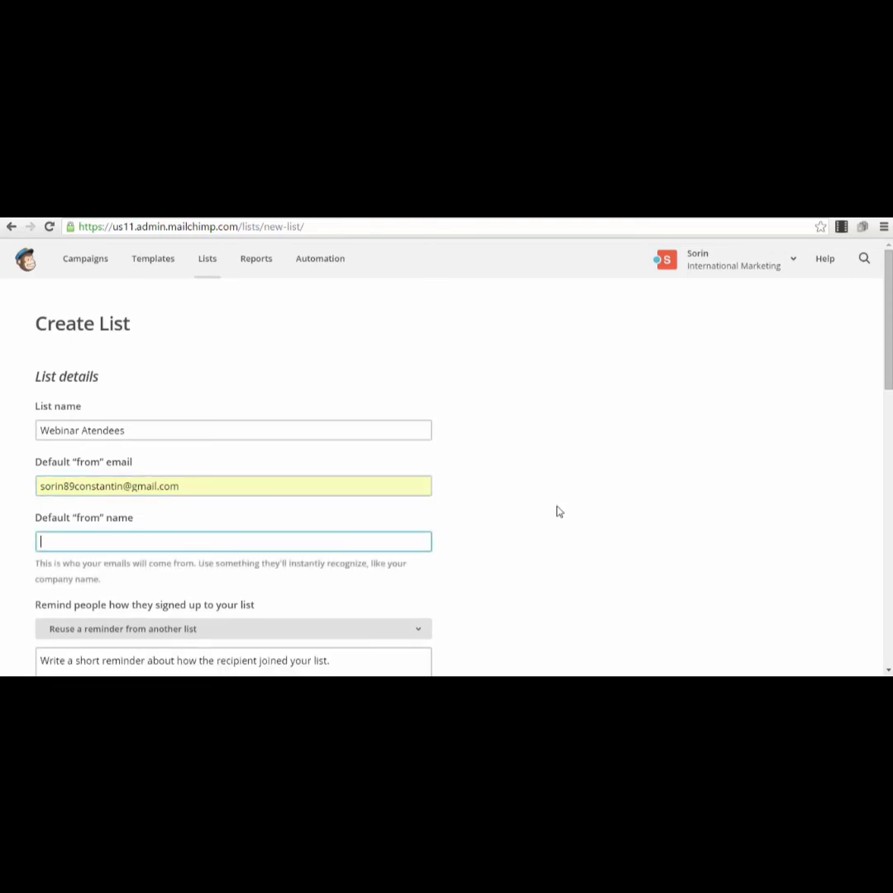
text(Sorin)
key(Down)
key(Return)
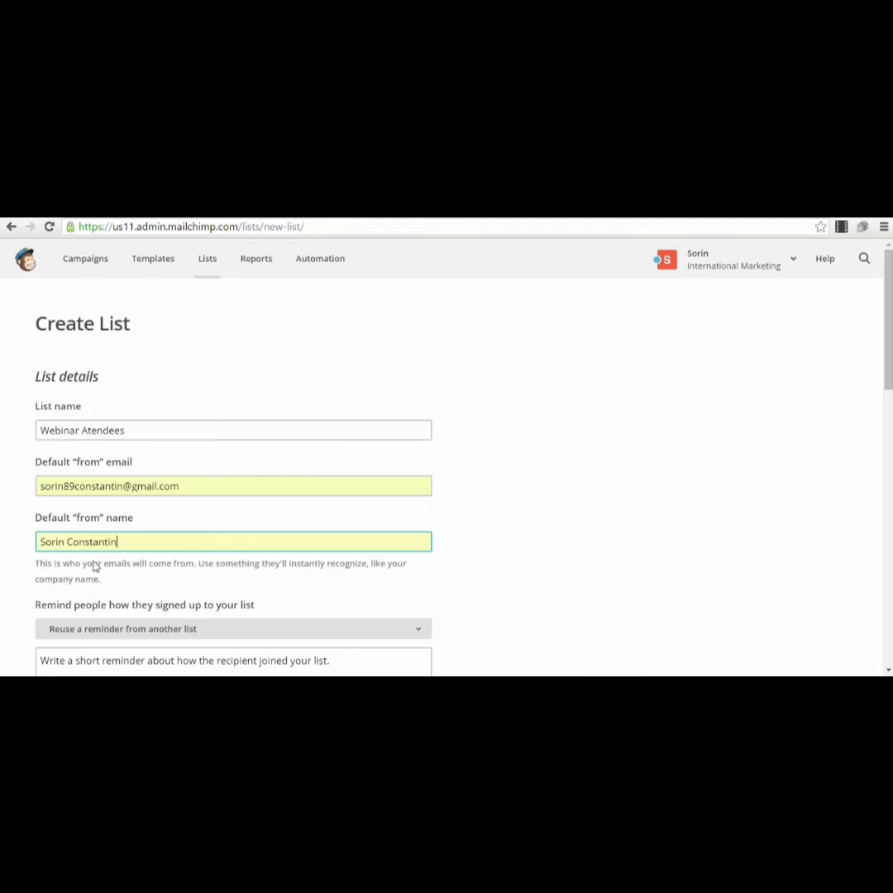
click(191, 484)
triple_click(192, 485)
- Enter the sign-up reminder "You subscribed for the Webinar." for the new list
scroll(222, 506, down, 3)
click(280, 507)
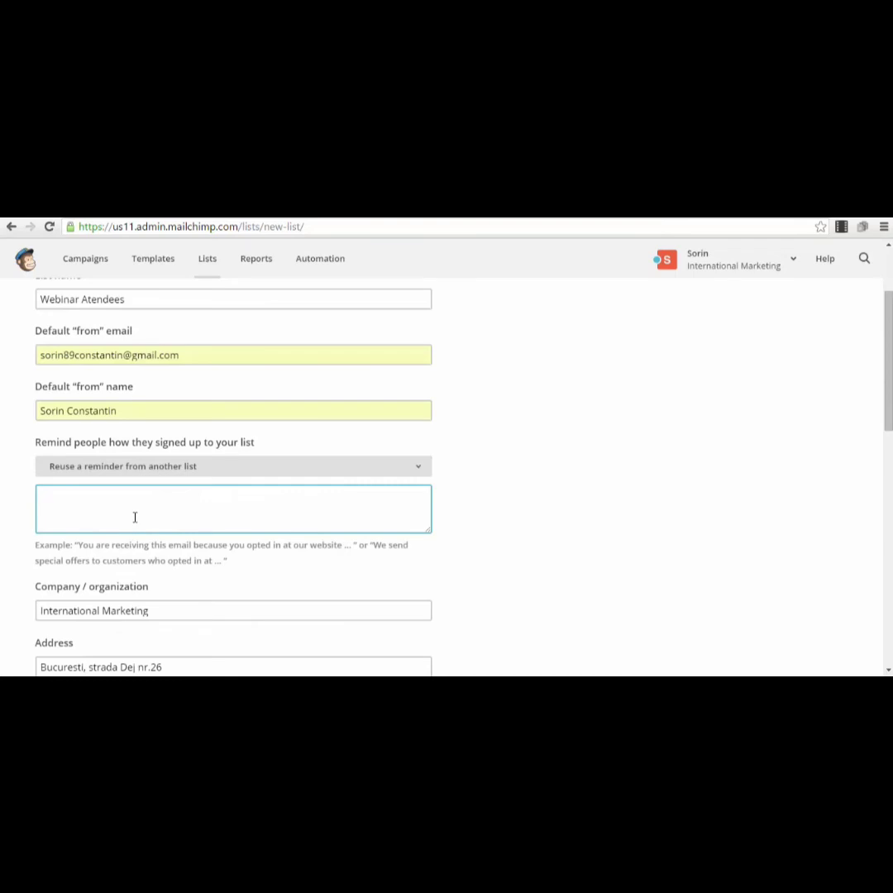
text(You subscribed for the W)
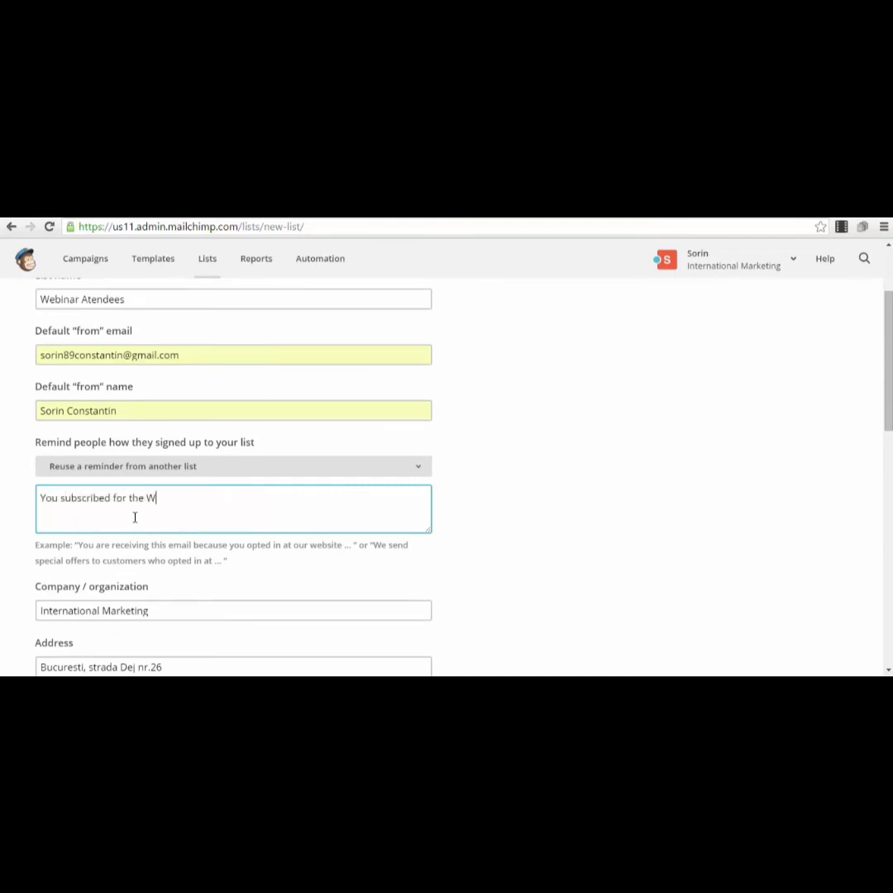
text(ebinar.)
- Check the prefilled company and contact details, and enable the Daily summary notification for the list
scroll(135, 516, down, 2)
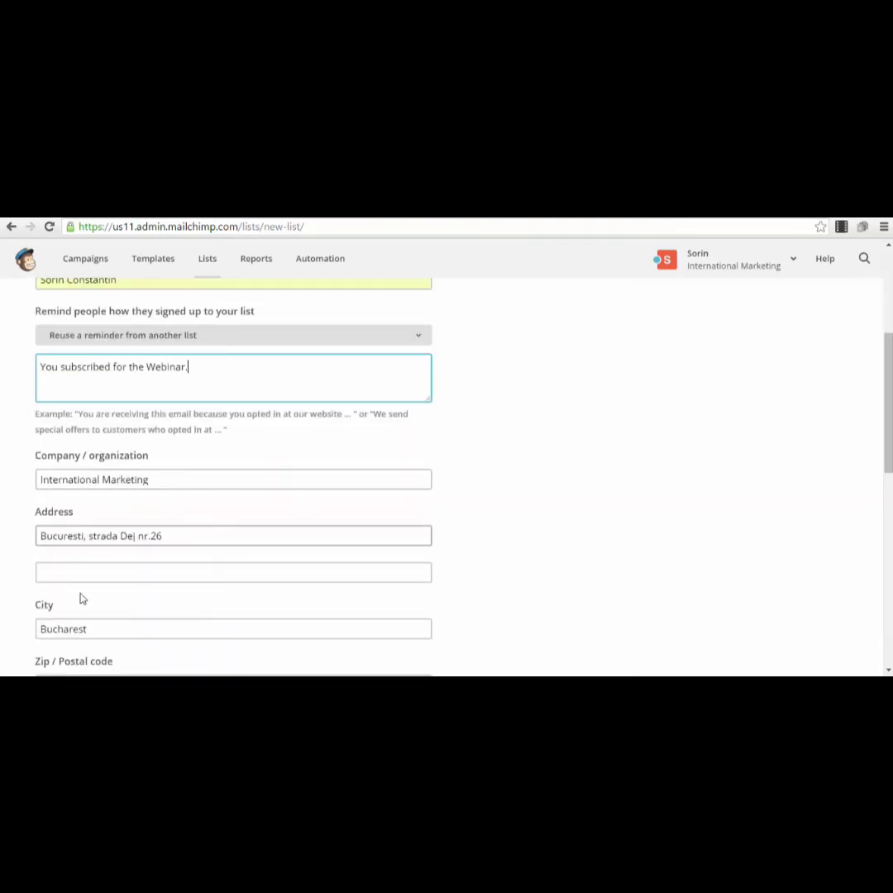
scroll(104, 489, down, 1)
scroll(195, 526, down, 5)
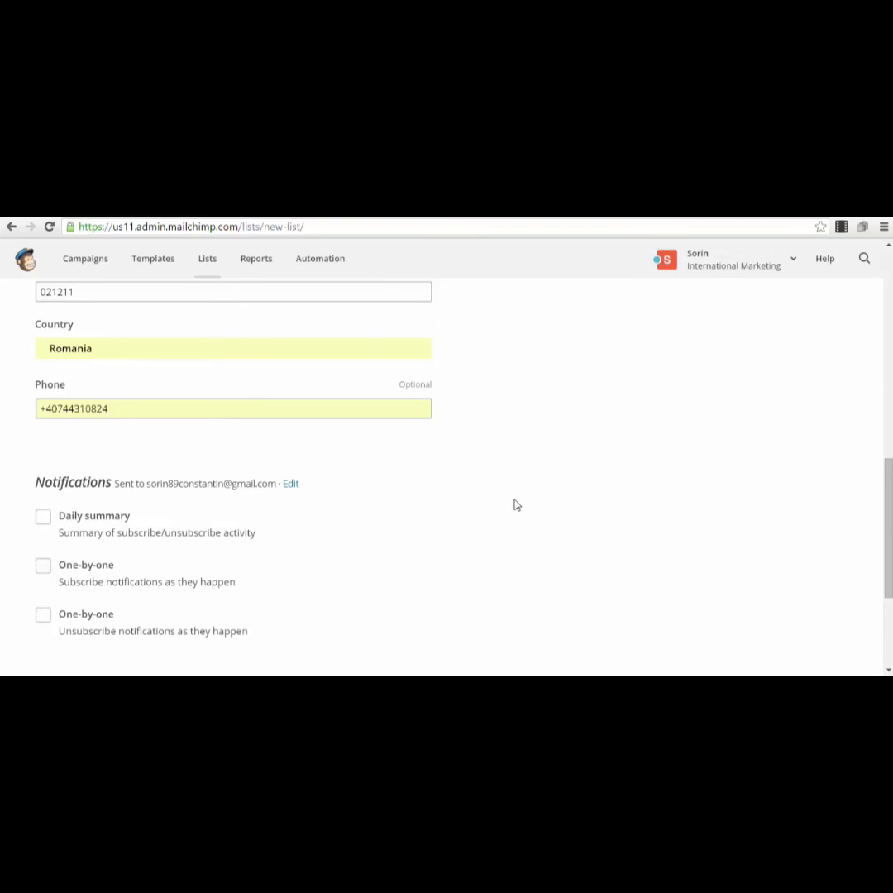
click(43, 518)
scroll(43, 524, down, 1)
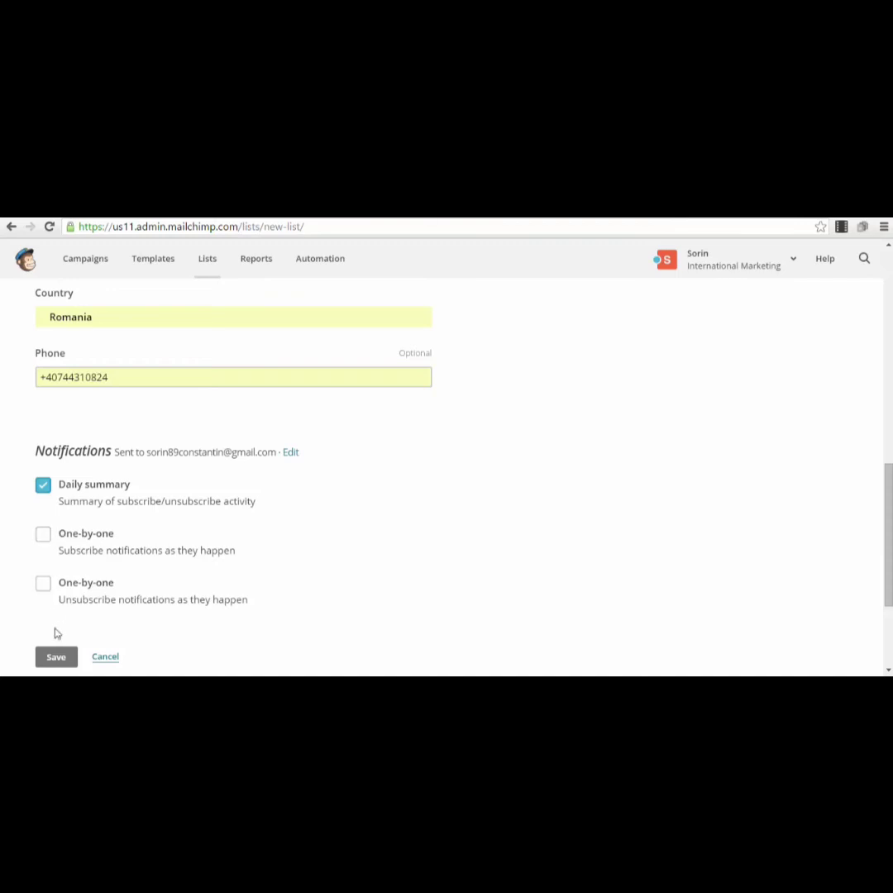
- Save the new webinar attendee list and look over its subscribers page
scroll(62, 628, down, 3)
click(54, 529)
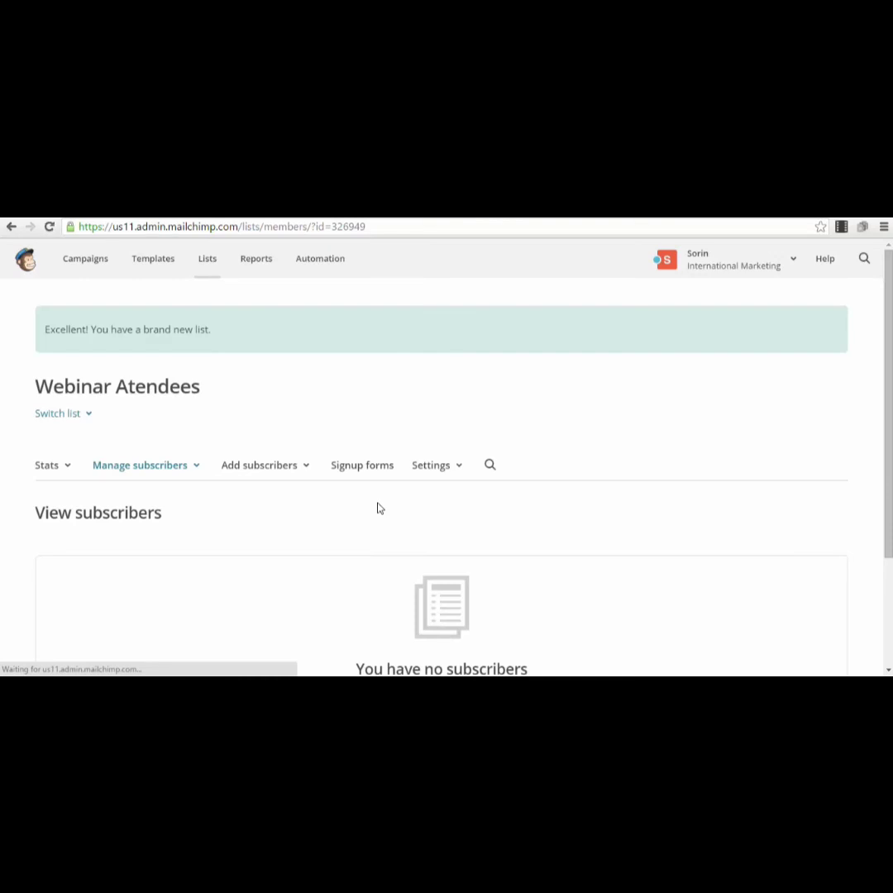
scroll(430, 429, down, 1)
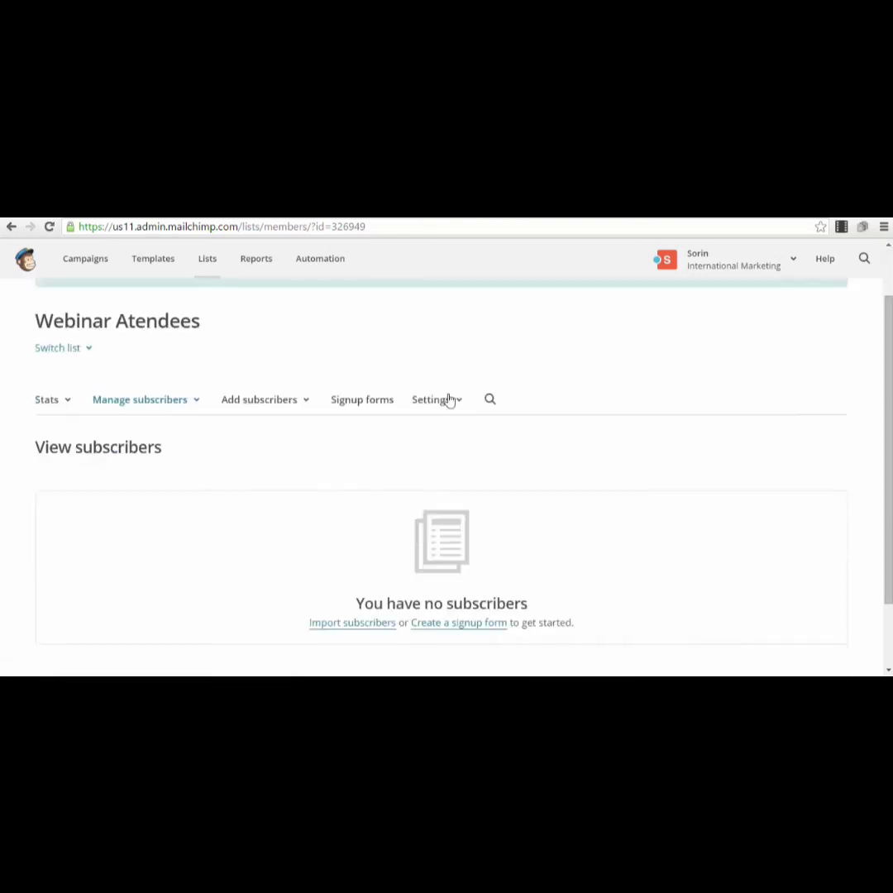
scroll(124, 380, up, 1)
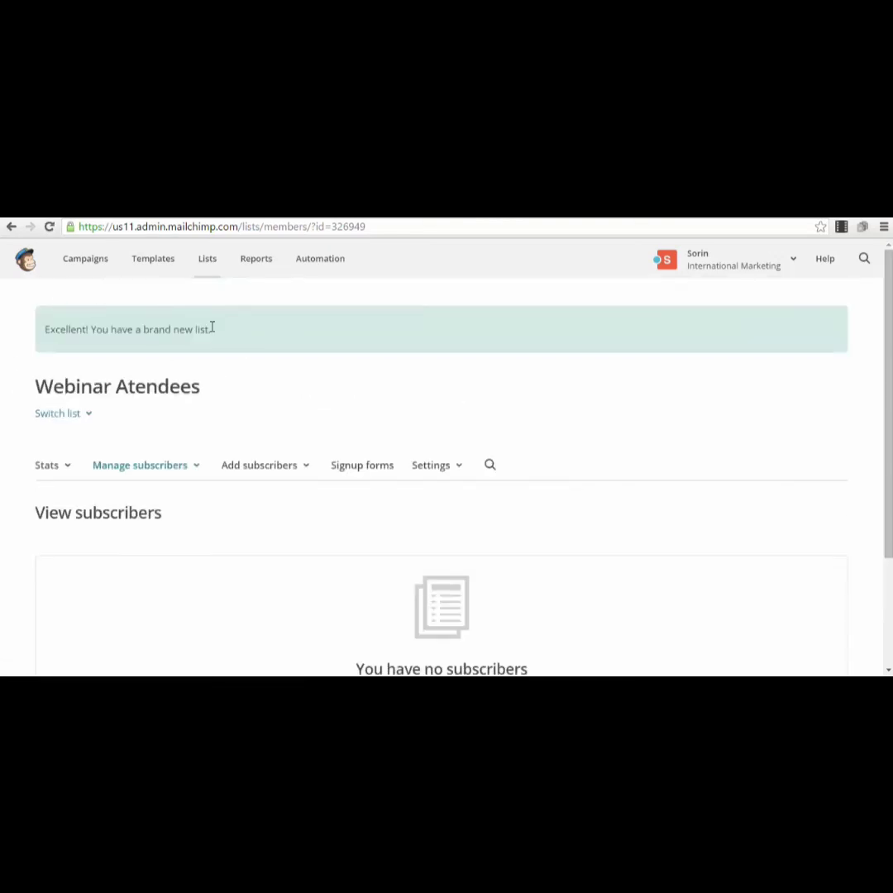
scroll(219, 405, down, 1)
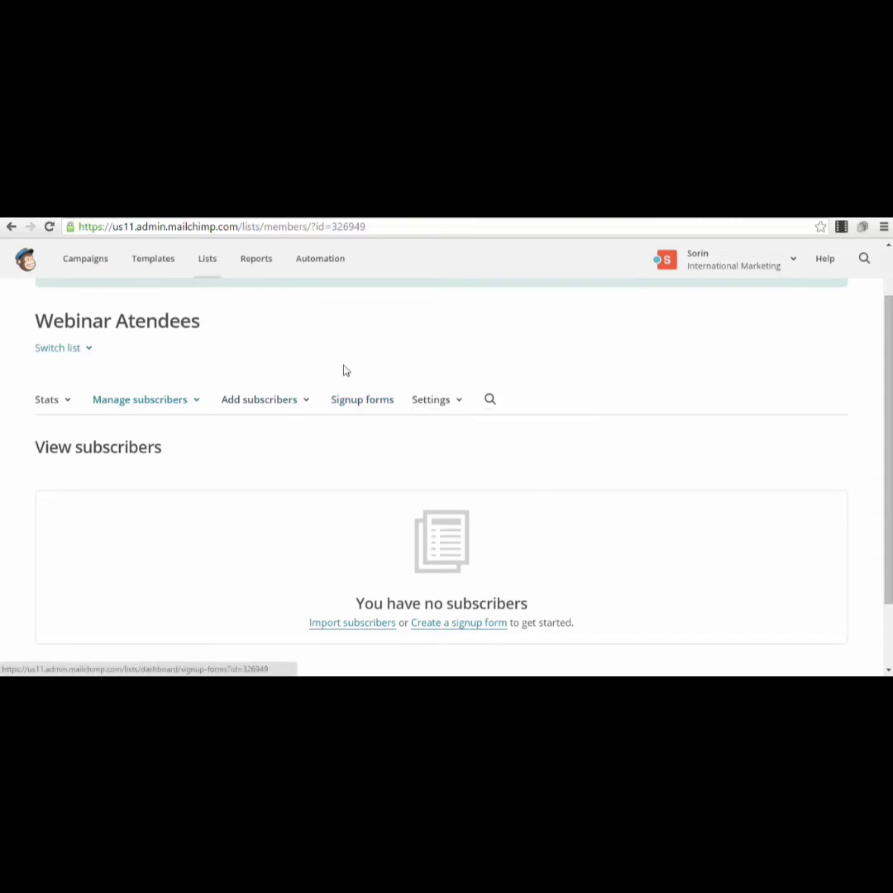
- Open the list's signup forms and review the available form types, from general and embedded forms to form integrations
click(380, 403)
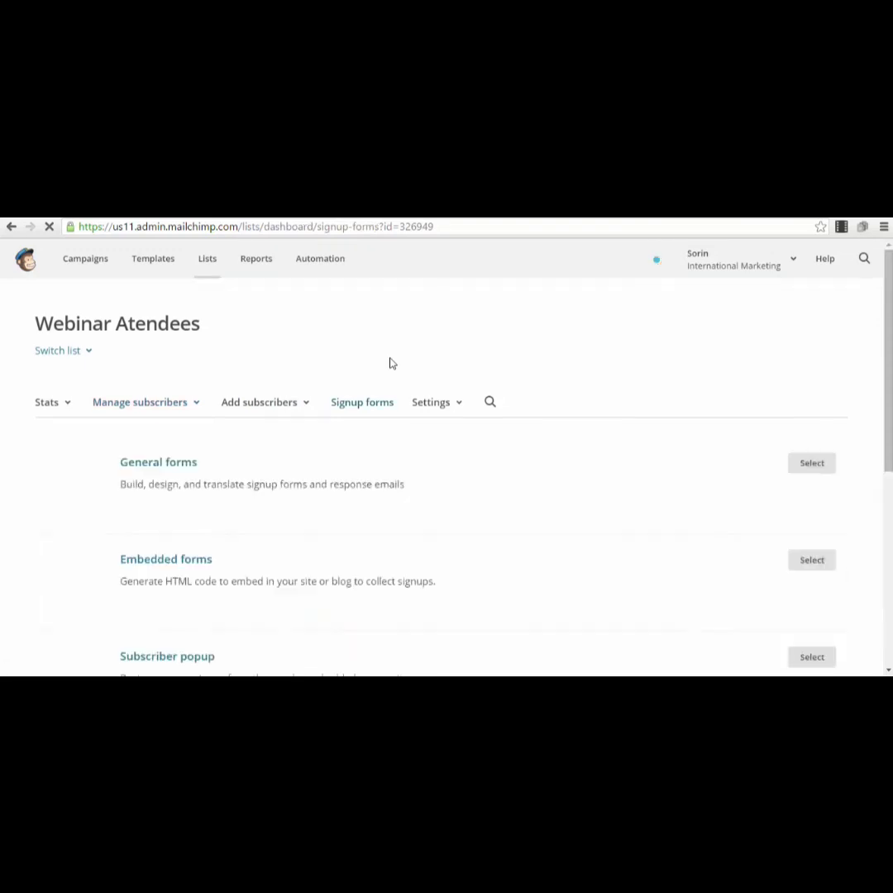
scroll(283, 379, down, 3)
scroll(282, 379, up, 2)
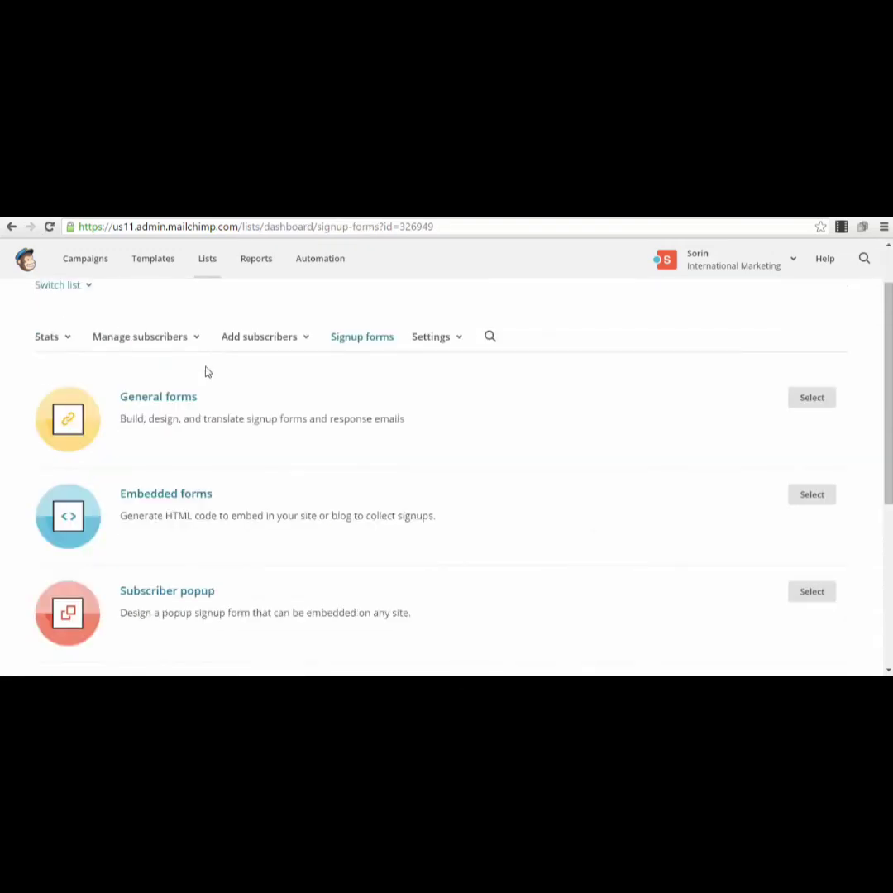
scroll(364, 504, down, 1)
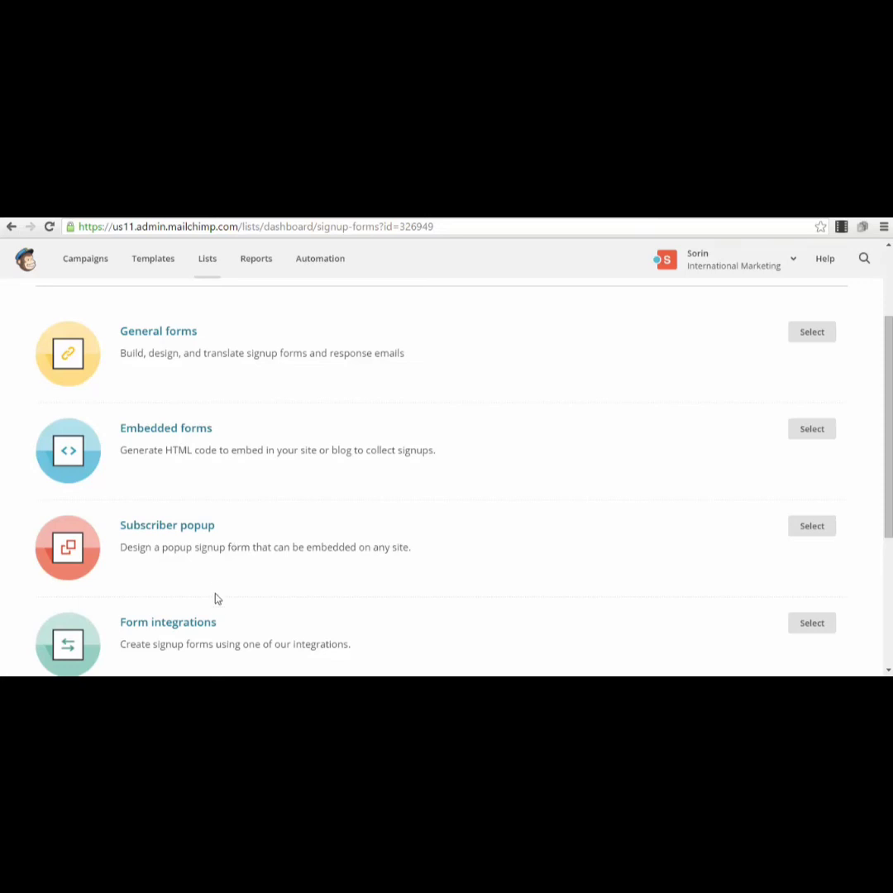
scroll(219, 599, down, 1)
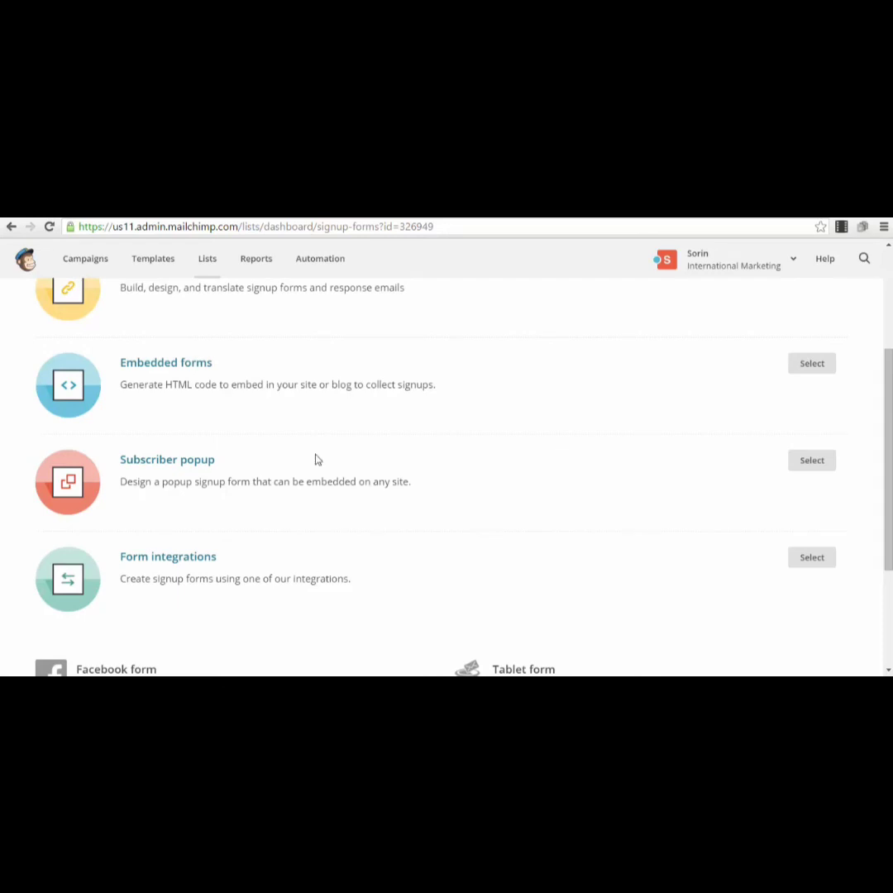
scroll(315, 457, up, 2)
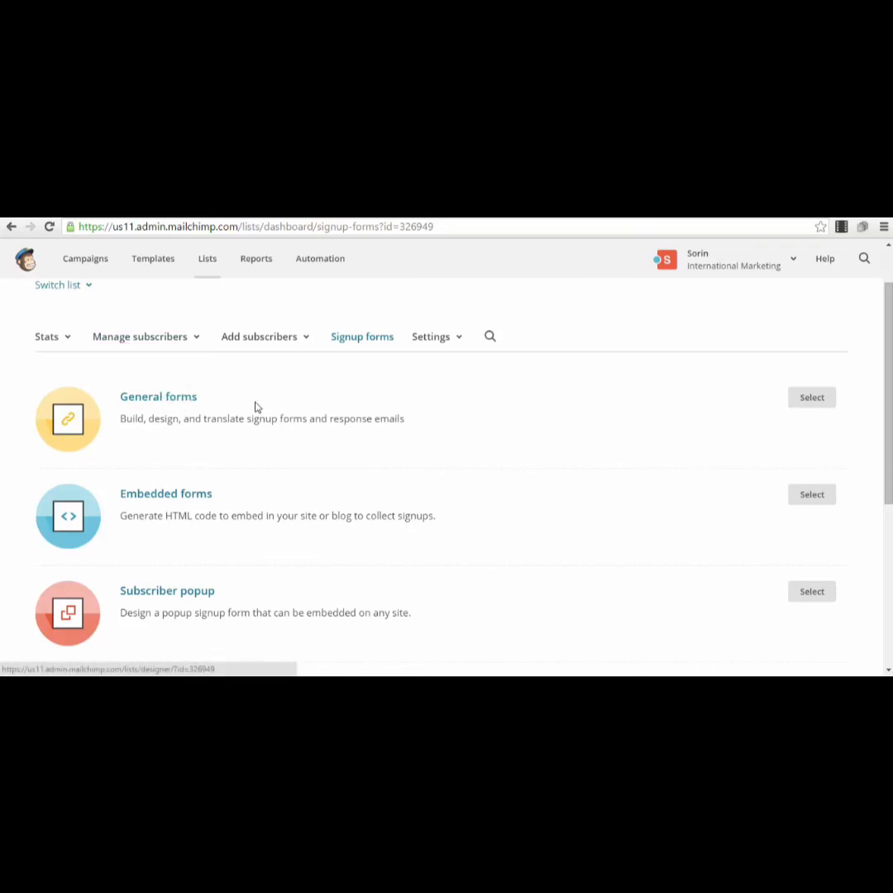
- Open the general forms designer for the list and copy the signup form URL
click(811, 400)
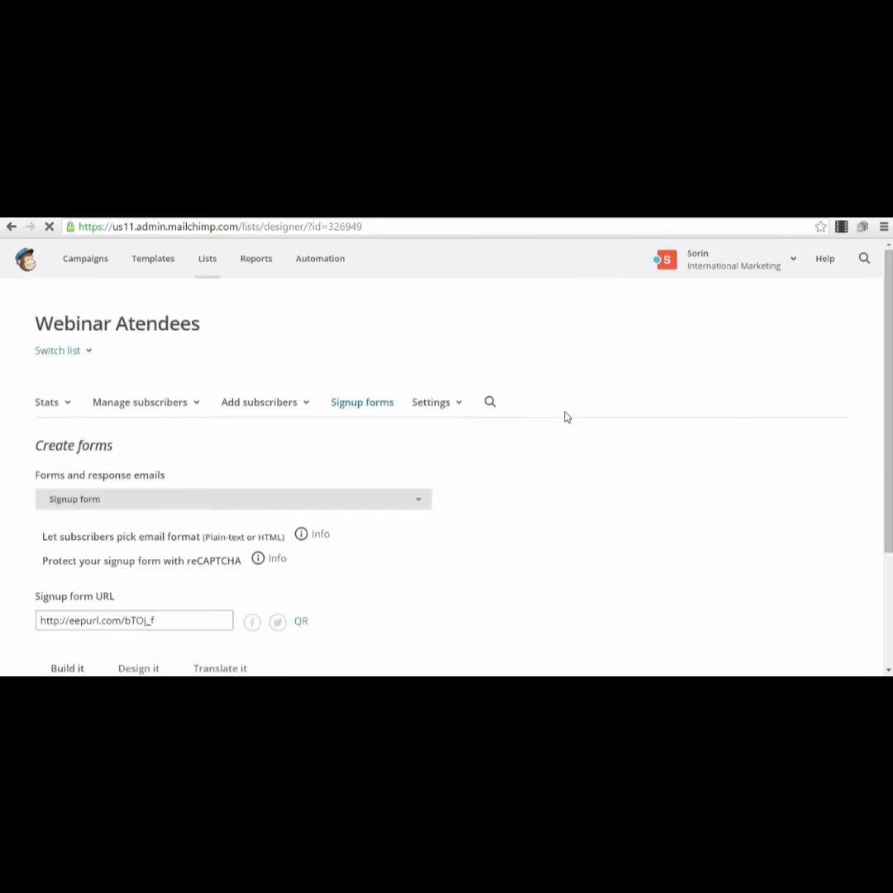
scroll(563, 422, down, 2)
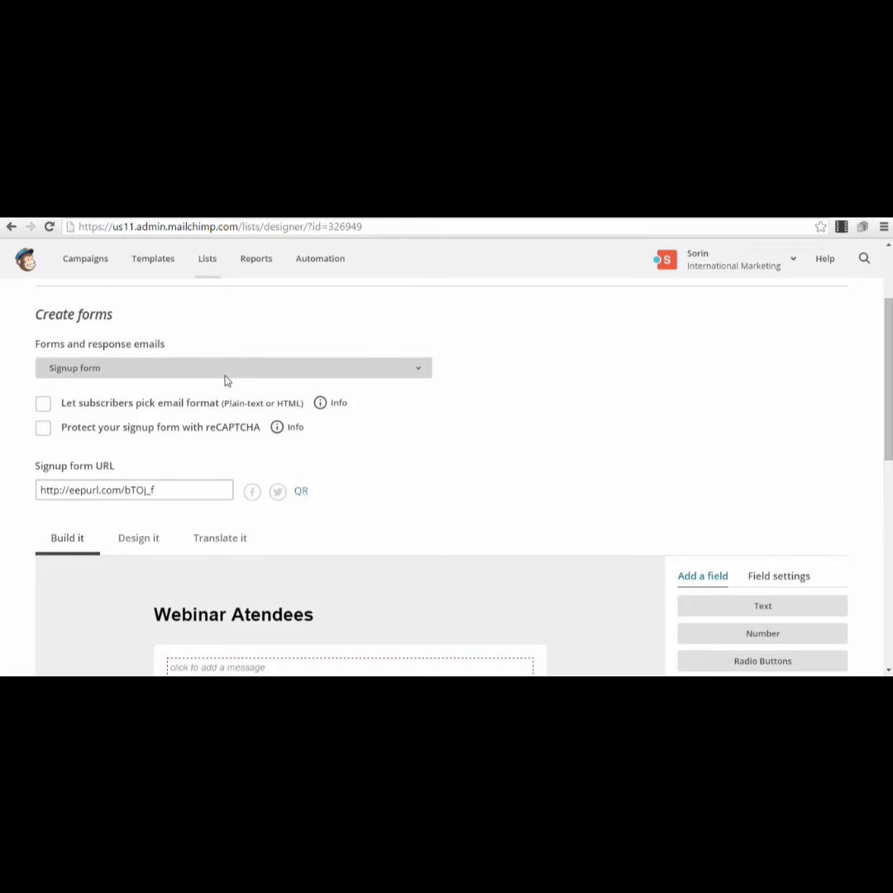
click(161, 491)
key(ctrl+a)
right_click(87, 493)
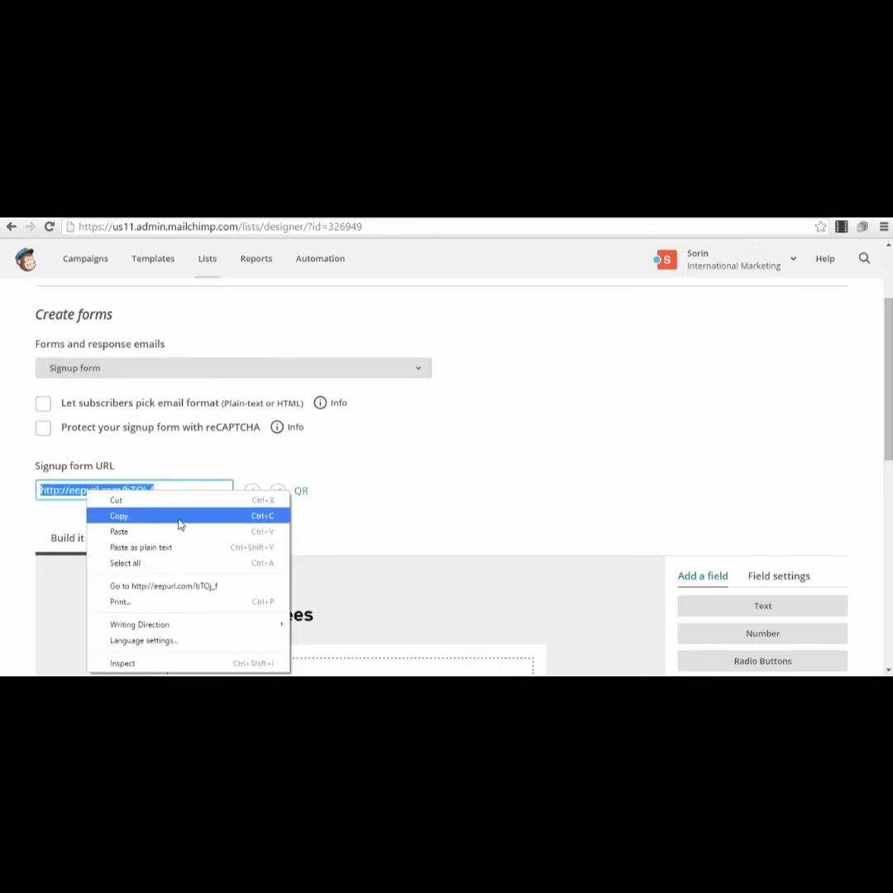
click(172, 518)
- Look over the form builder, view the live signup form at the copied URL in a new browser tab, and close that tab
scroll(279, 572, down, 2)
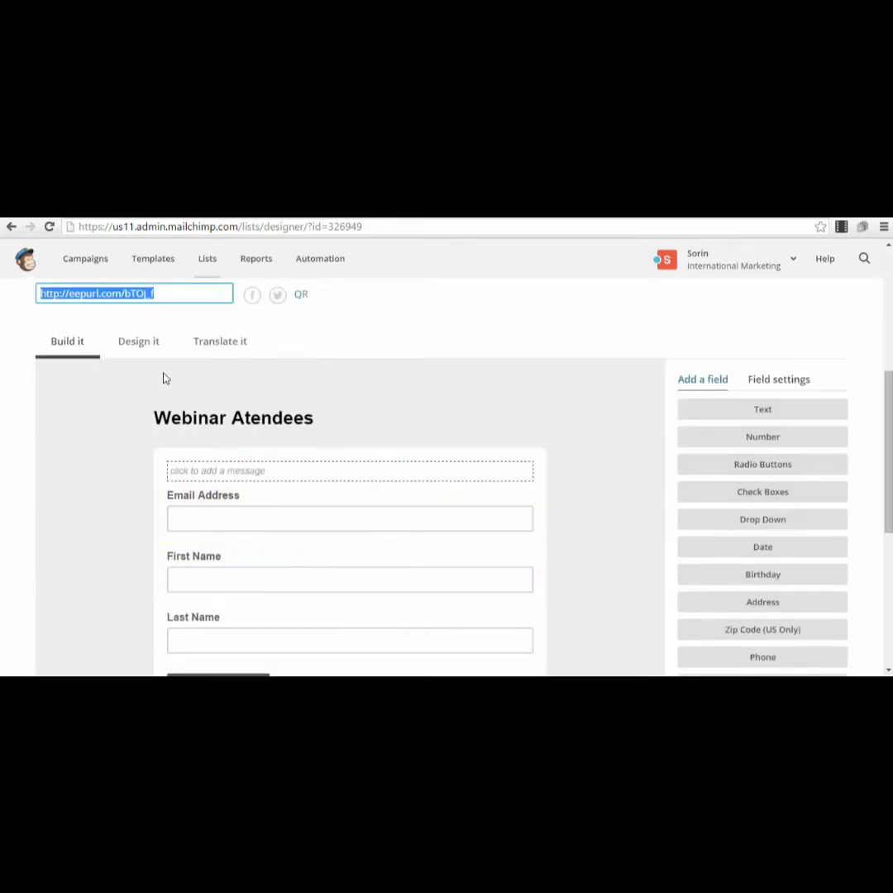
scroll(372, 418, down, 1)
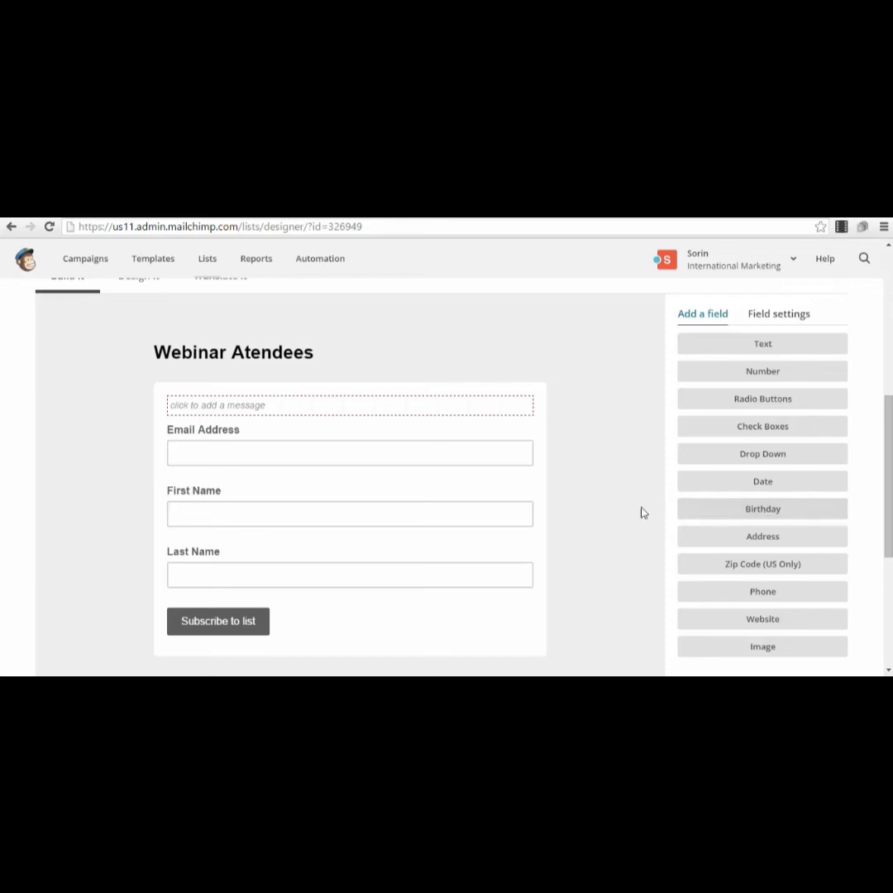
scroll(371, 420, up, 3)
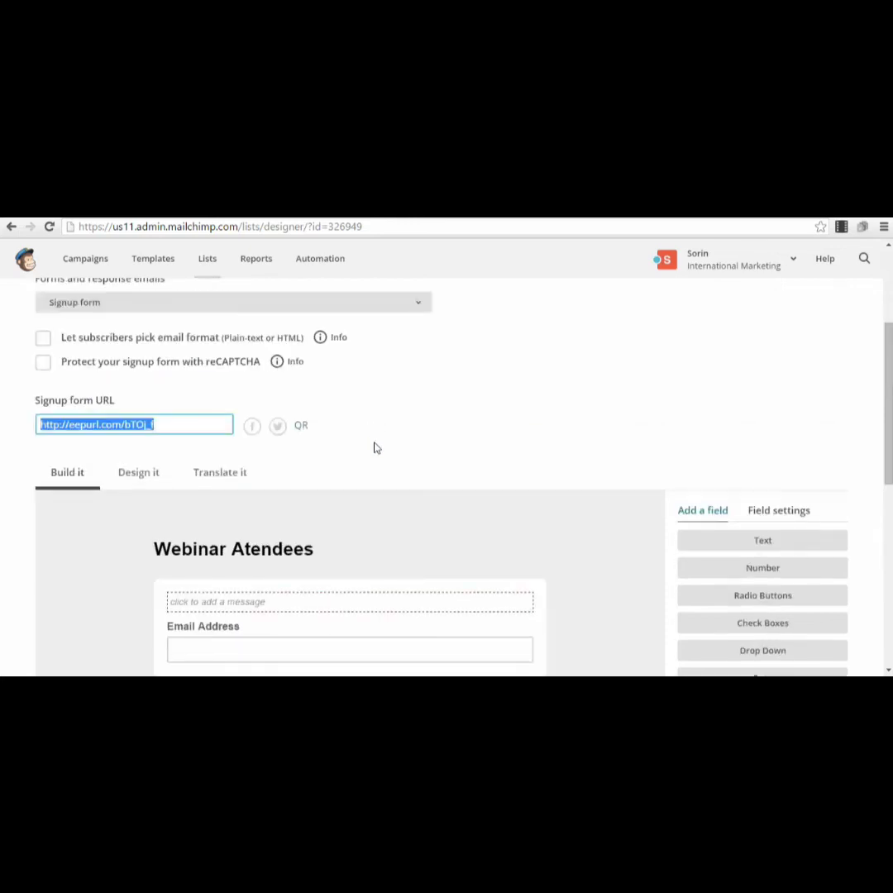
scroll(326, 461, down, 2)
key(ctrl+t)
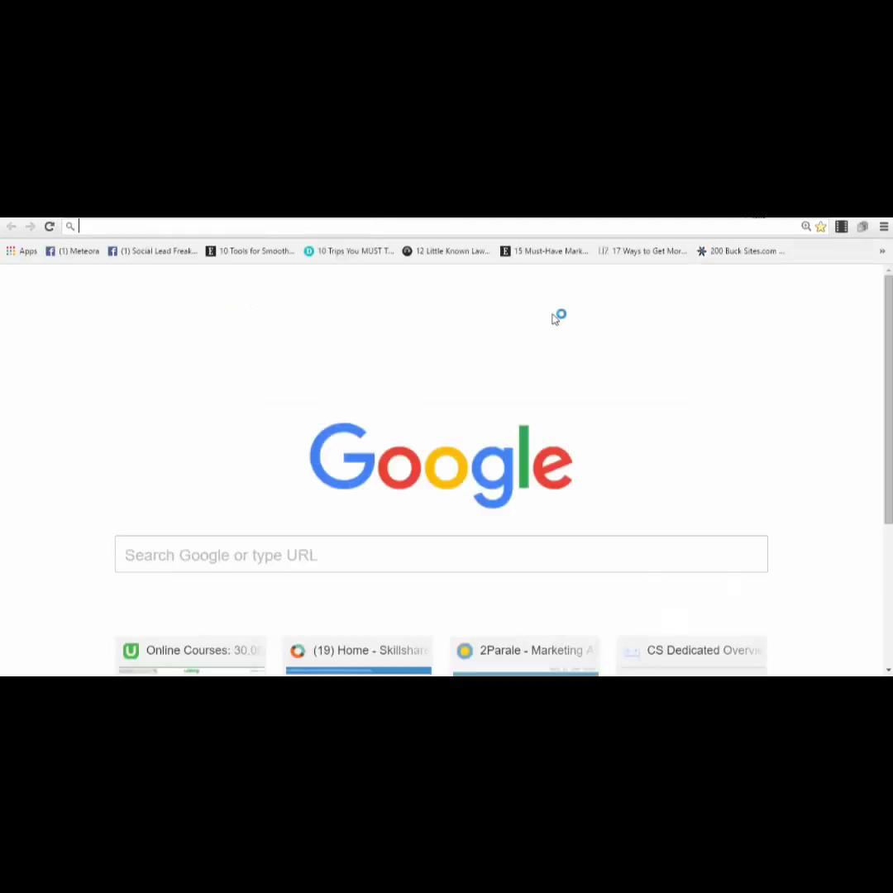
key(ctrl+v)
key(Return)
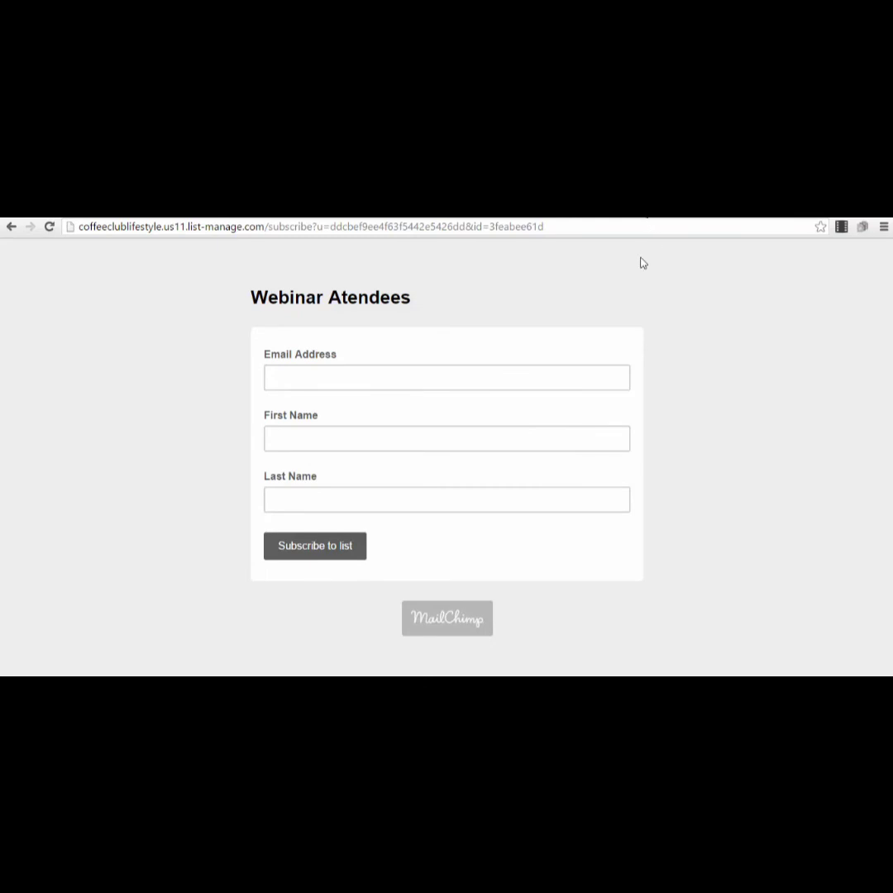
key(ctrl+w)
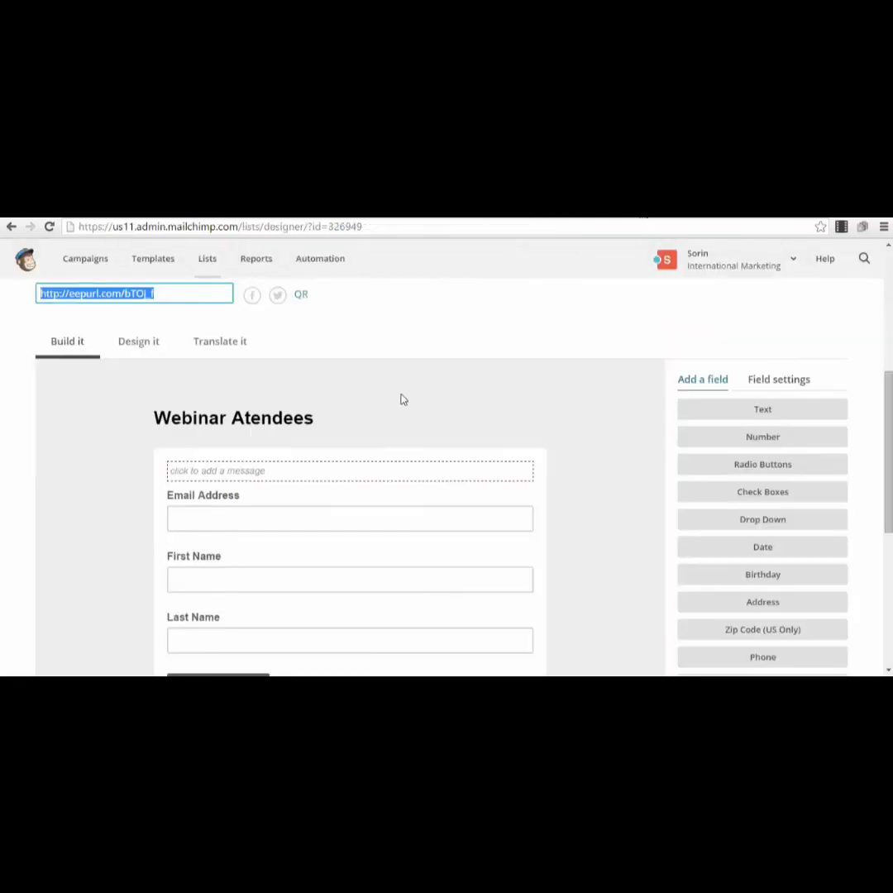
- Examine the signup form's page design settings for background, header and outer wrapper
click(139, 341)
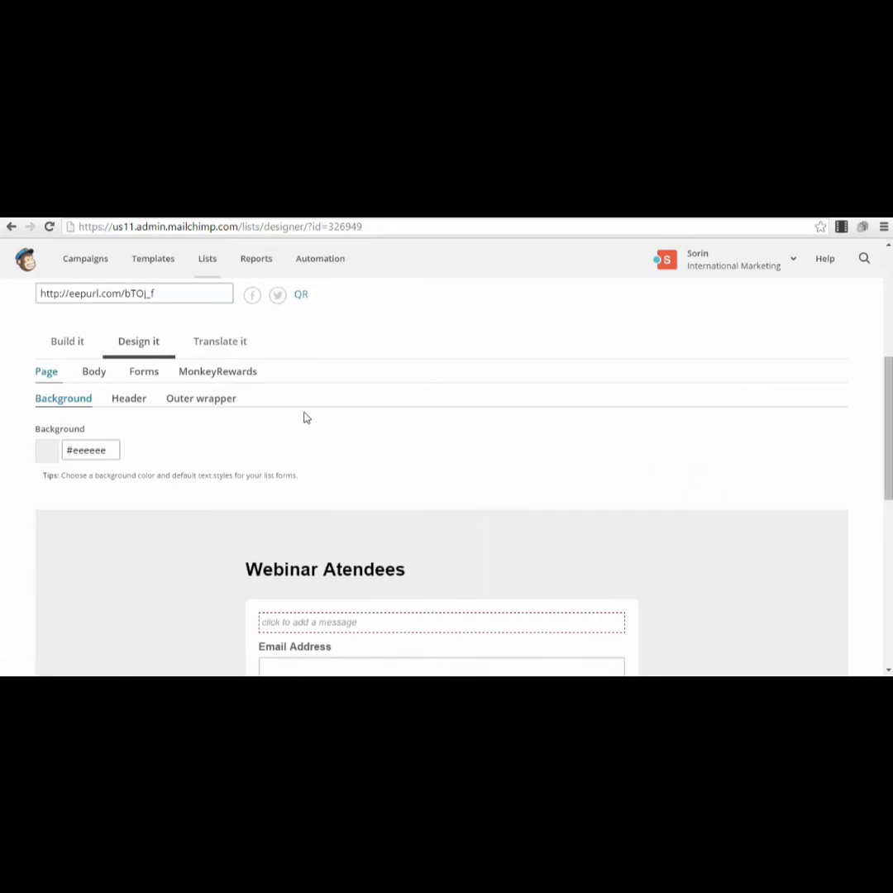
scroll(303, 417, down, 1)
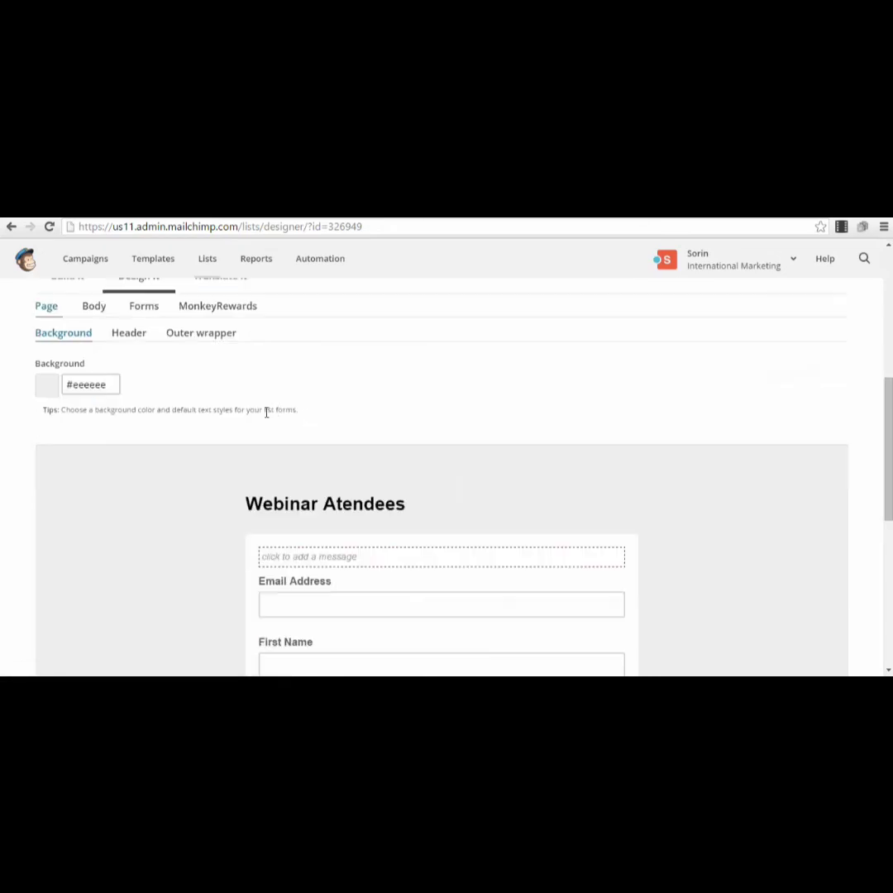
click(132, 334)
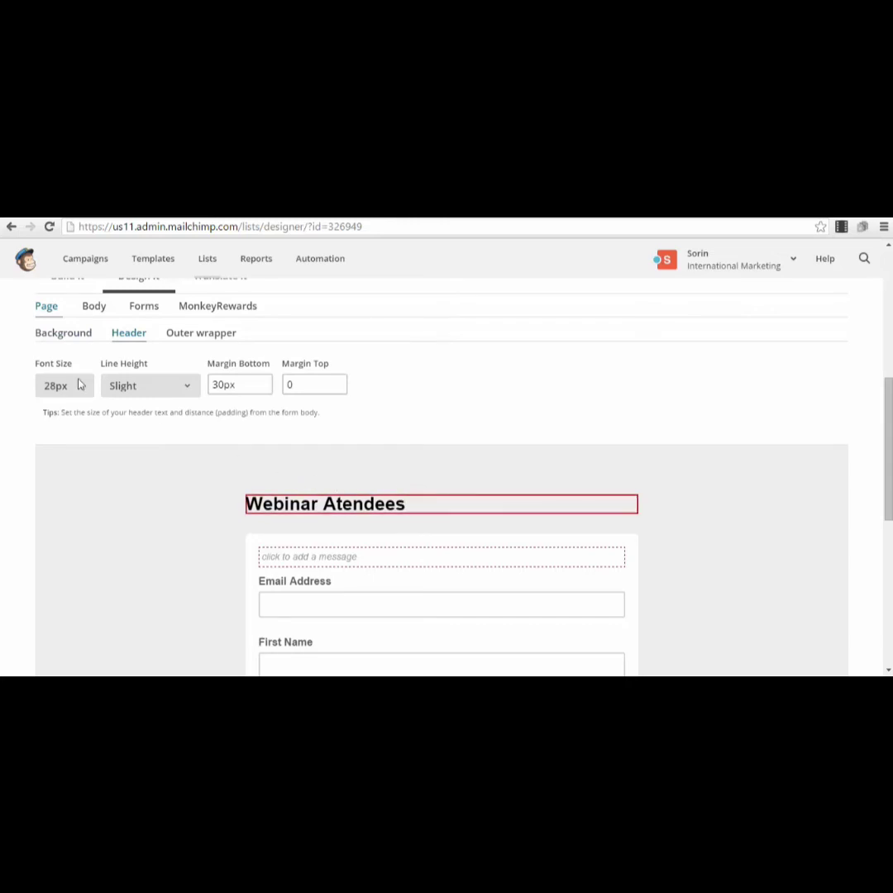
click(191, 334)
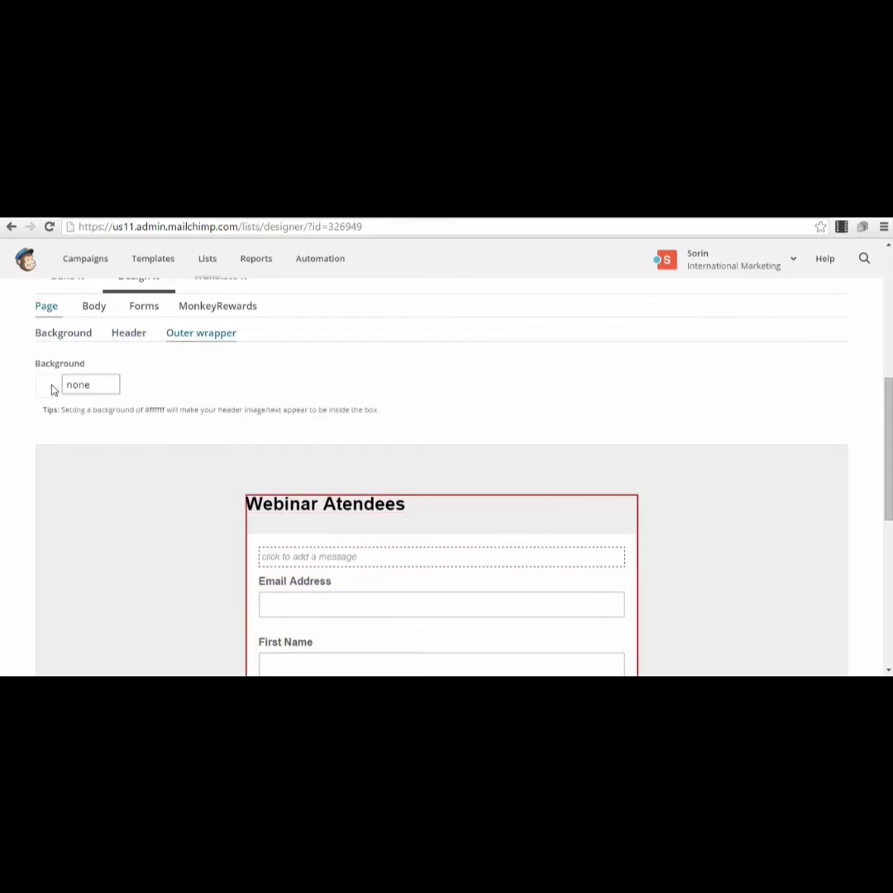
click(62, 332)
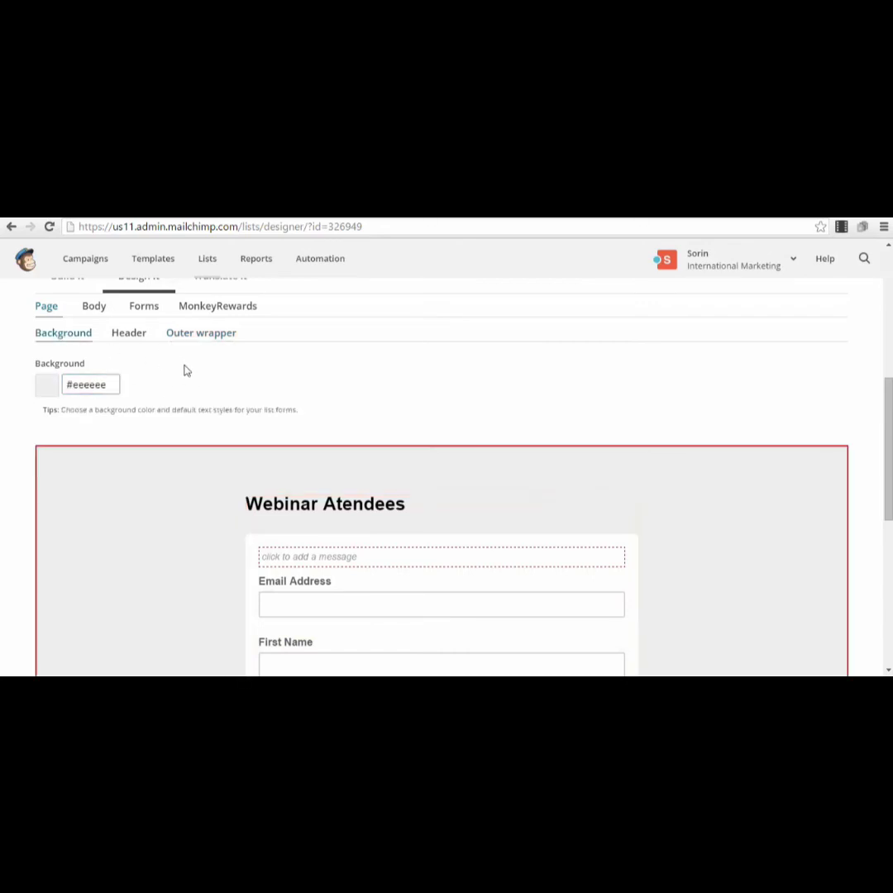
- Examine the signup form's body design settings for foreground, default text and link style
scroll(124, 497, up, 2)
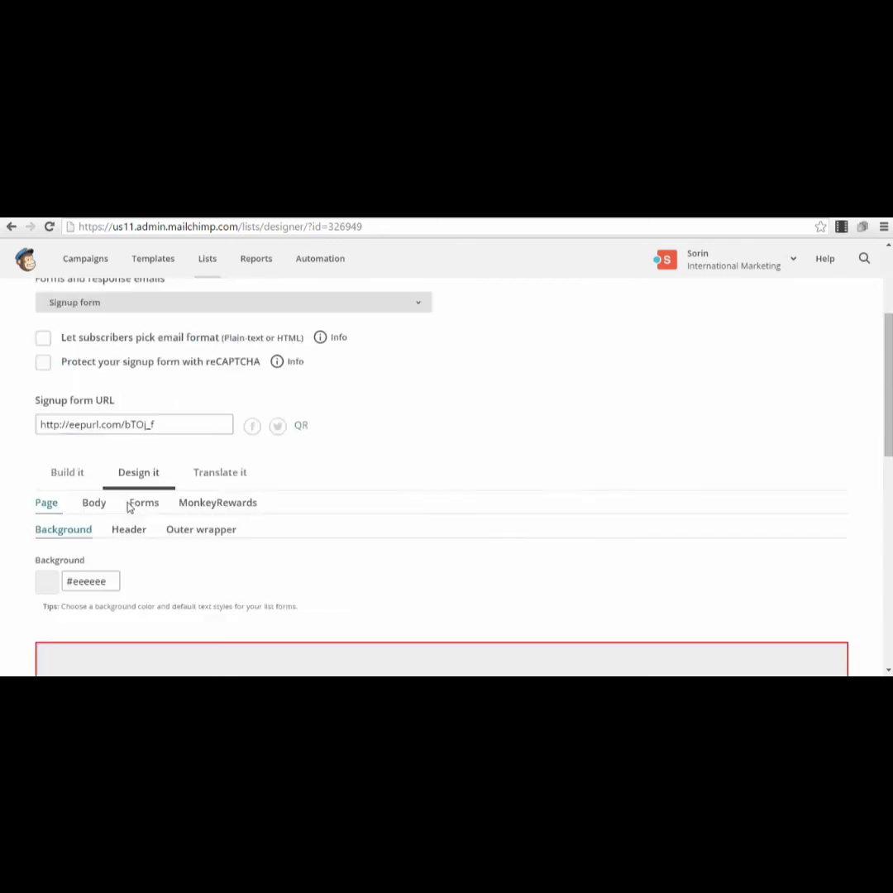
click(100, 504)
scroll(124, 519, down, 2)
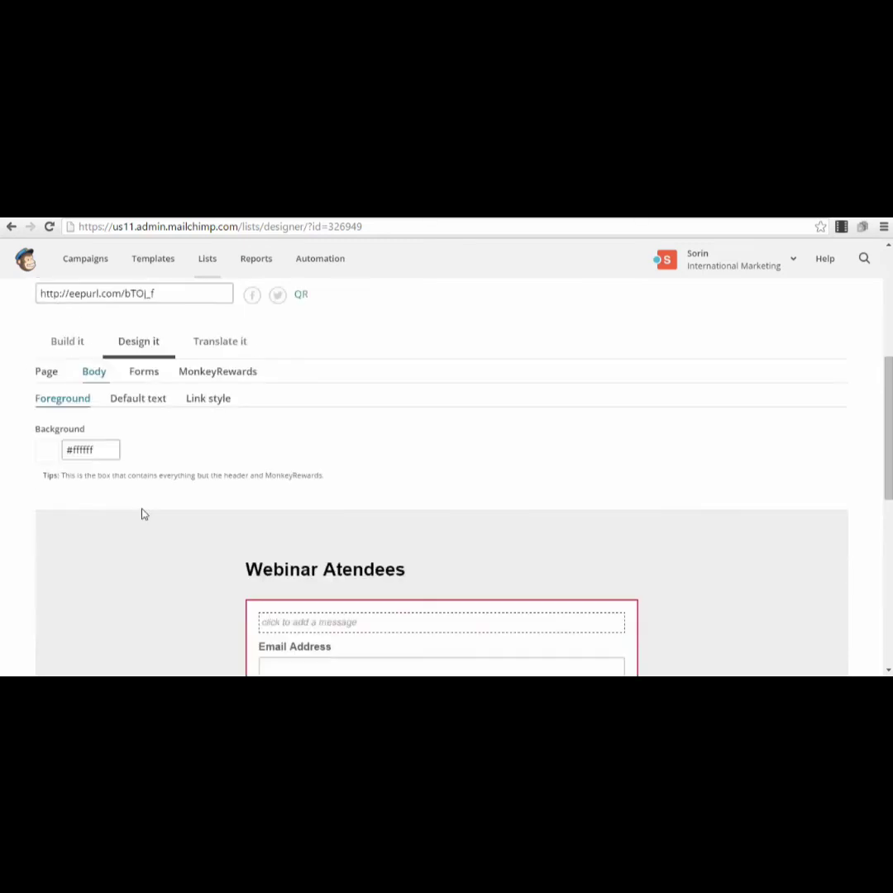
click(145, 400)
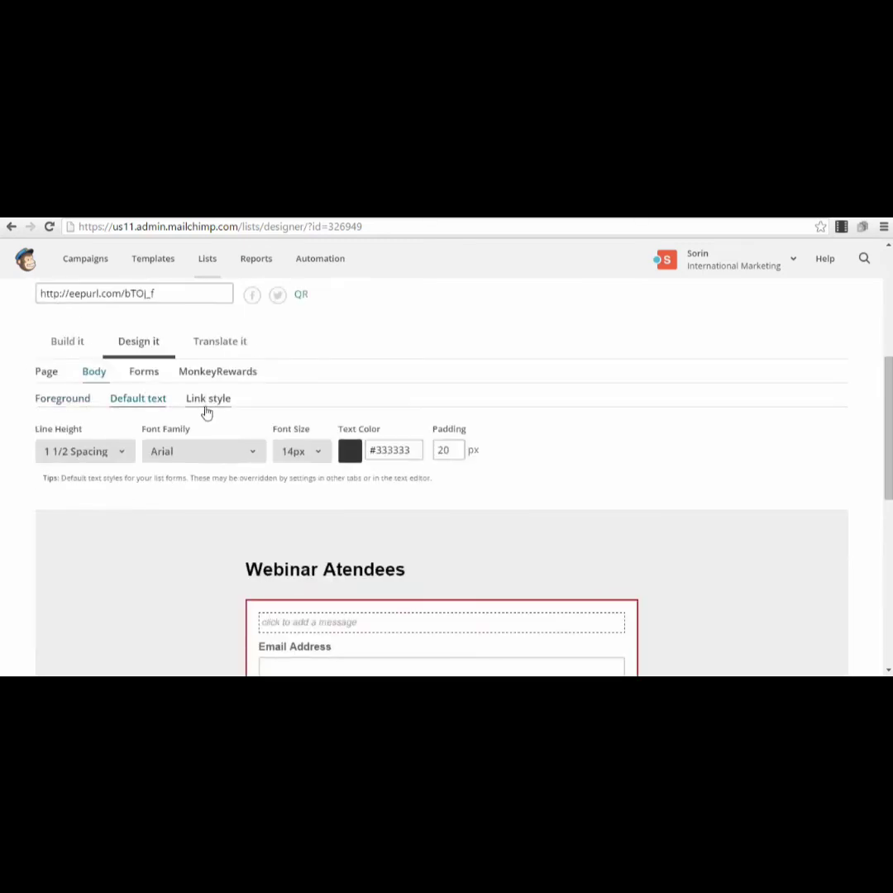
click(51, 400)
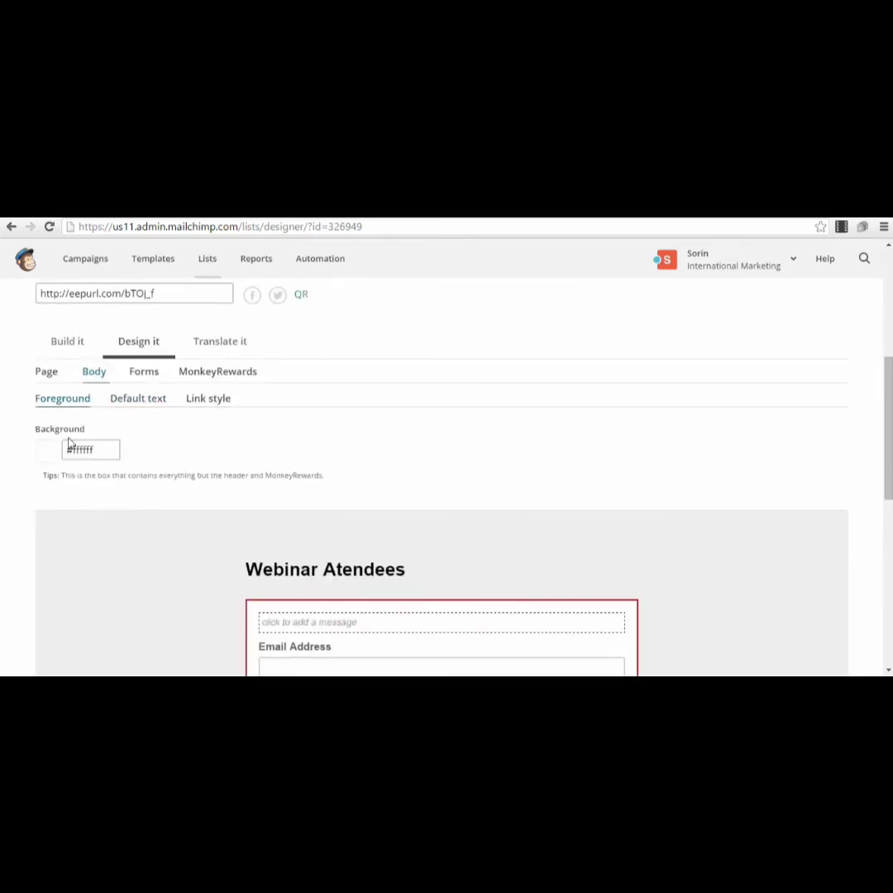
click(209, 400)
- Examine the form element design settings for hovered buttons and field labels, and check the labels in the form preview
click(144, 373)
click(149, 403)
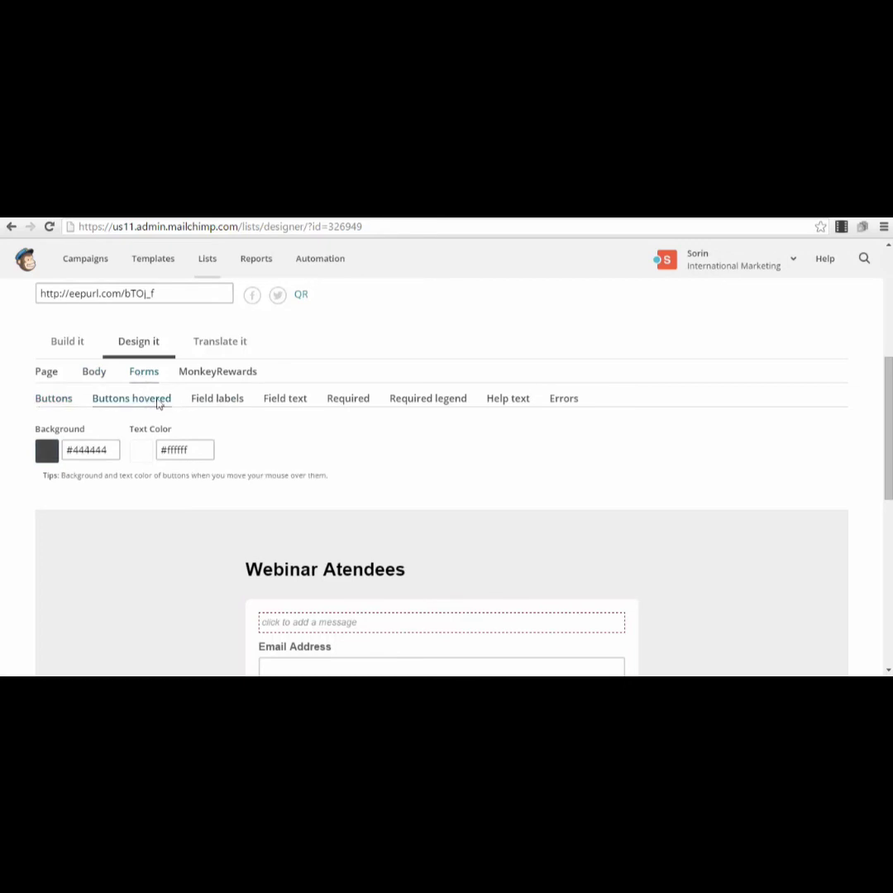
click(215, 403)
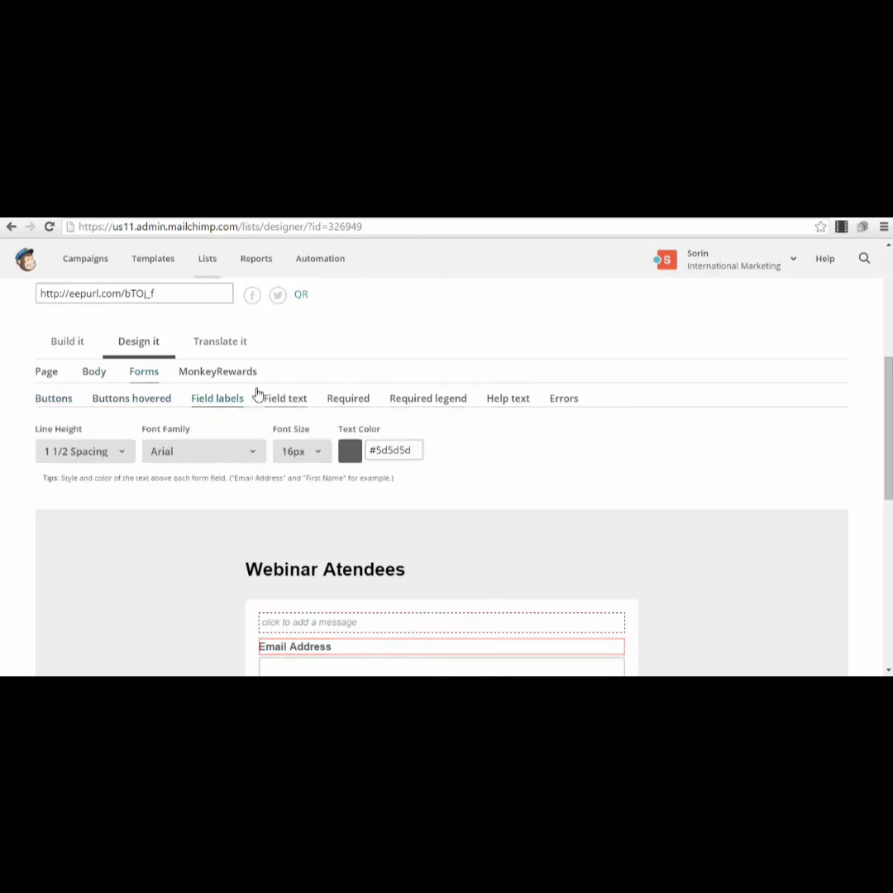
scroll(547, 481, down, 1)
scroll(546, 481, down, 1)
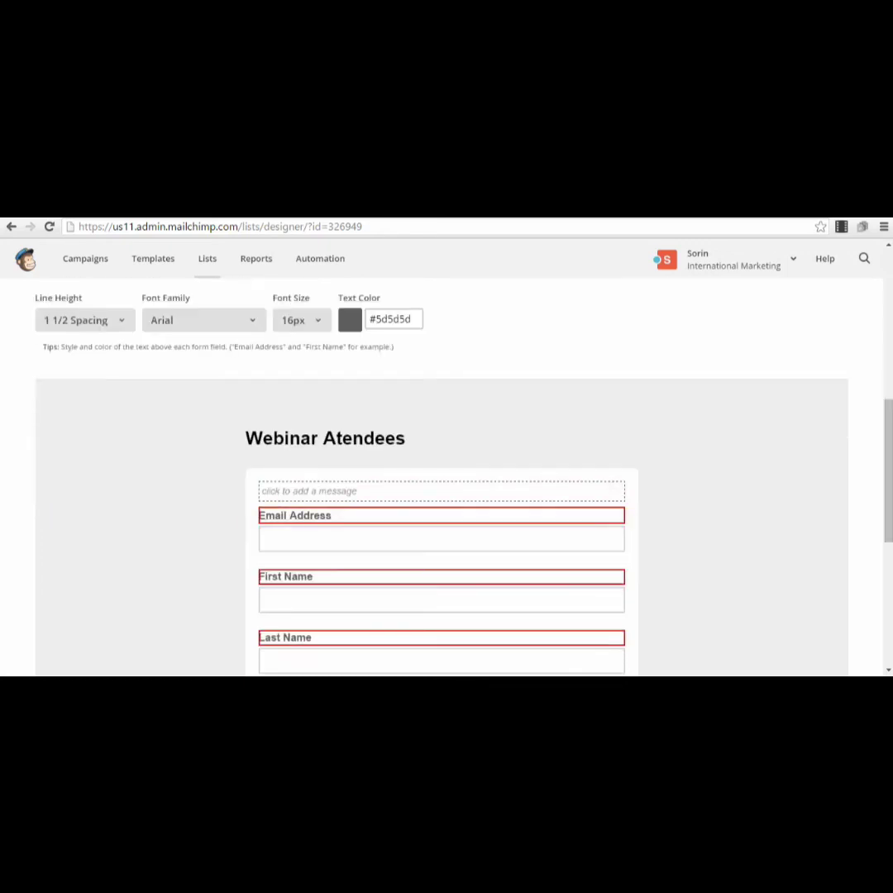
- Compare the form's build view with its page background design settings and look through the whole signup form preview
scroll(209, 434, up, 3)
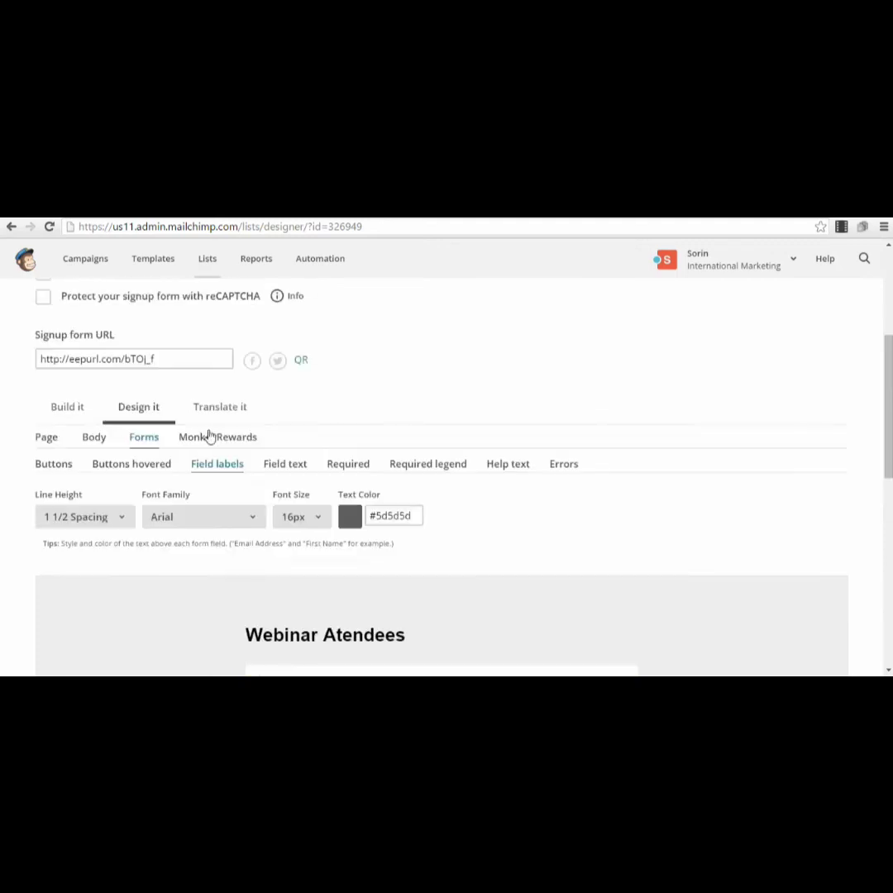
click(45, 438)
click(71, 416)
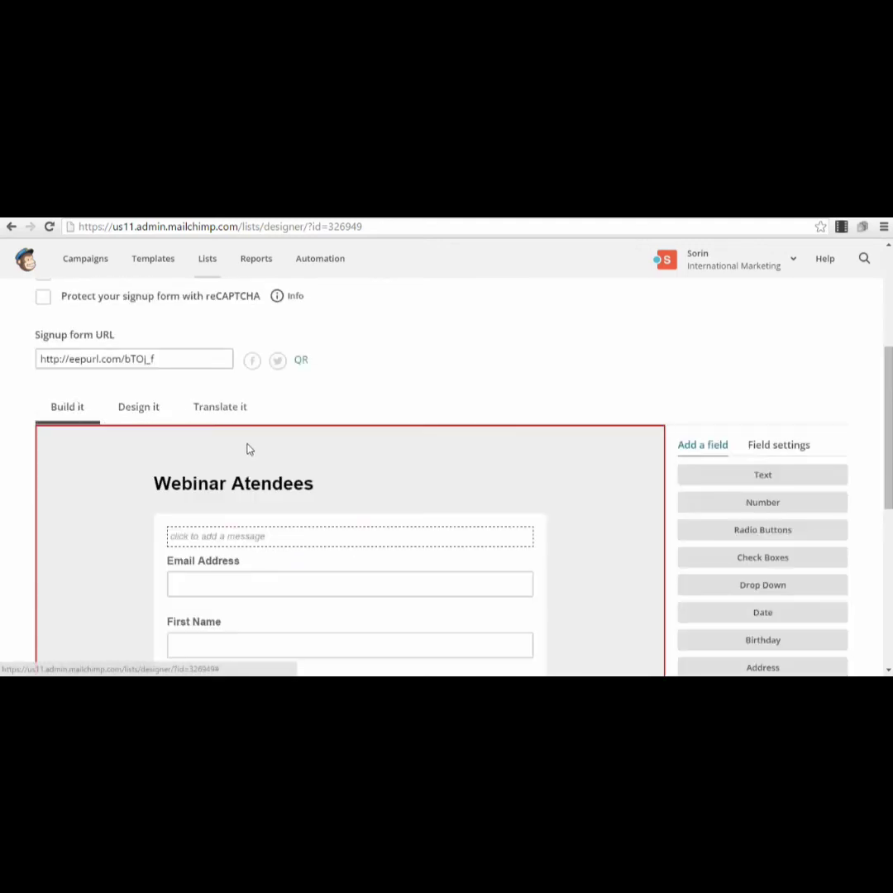
click(124, 410)
scroll(411, 492, down, 3)
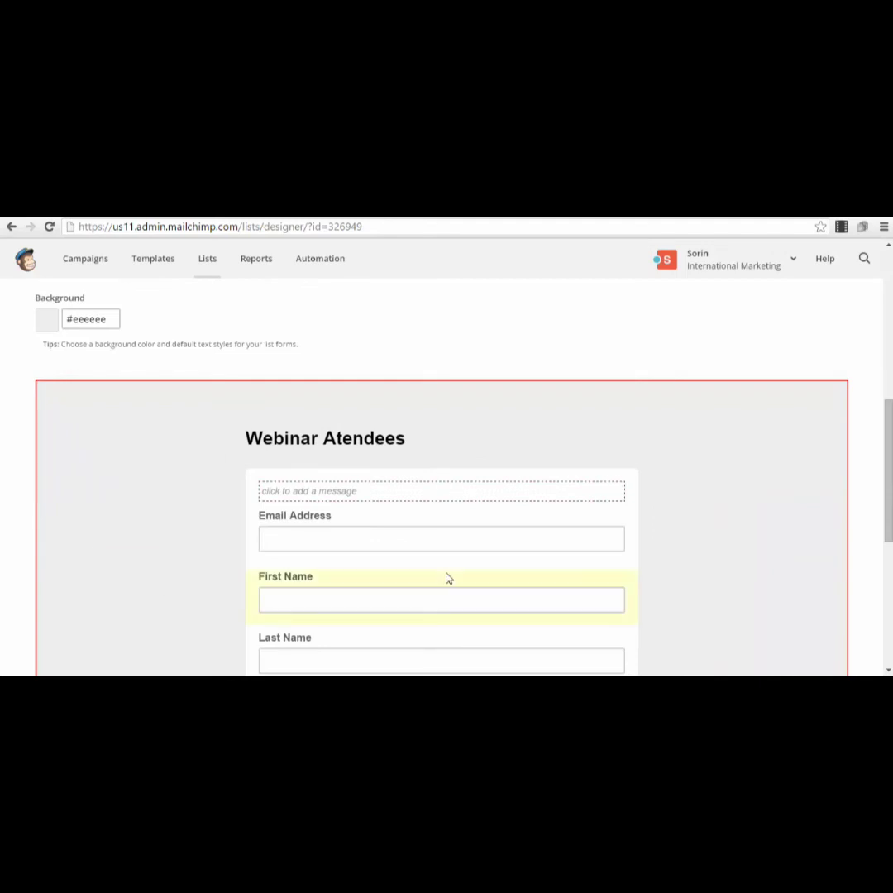
scroll(446, 510, up, 1)
scroll(446, 510, down, 1)
scroll(449, 512, down, 4)
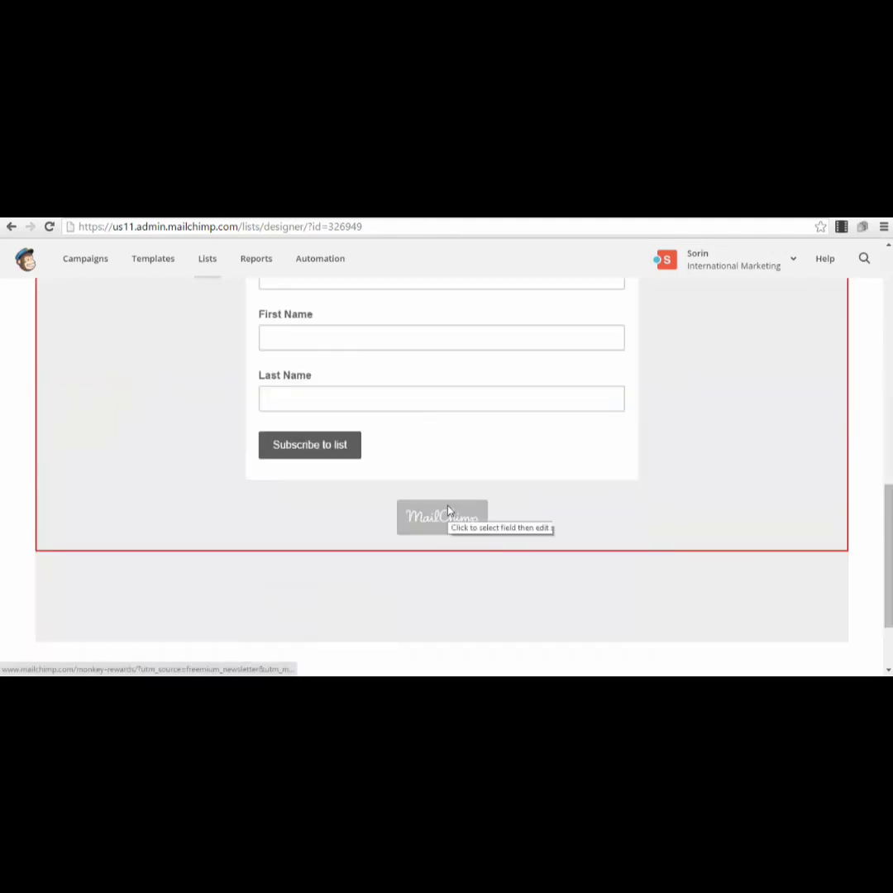
scroll(472, 498, up, 5)
scroll(477, 496, up, 5)
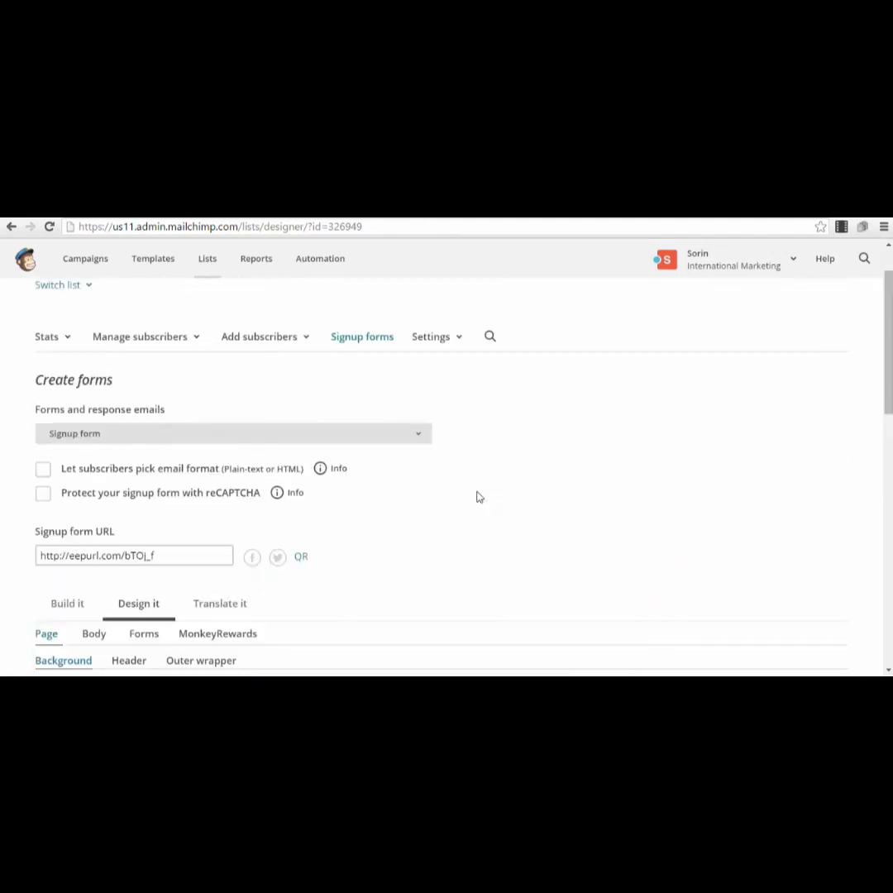
- Look over the signup form's URL, page background settings and form preview down to the Subscribe to list button
scroll(477, 497, down, 4)
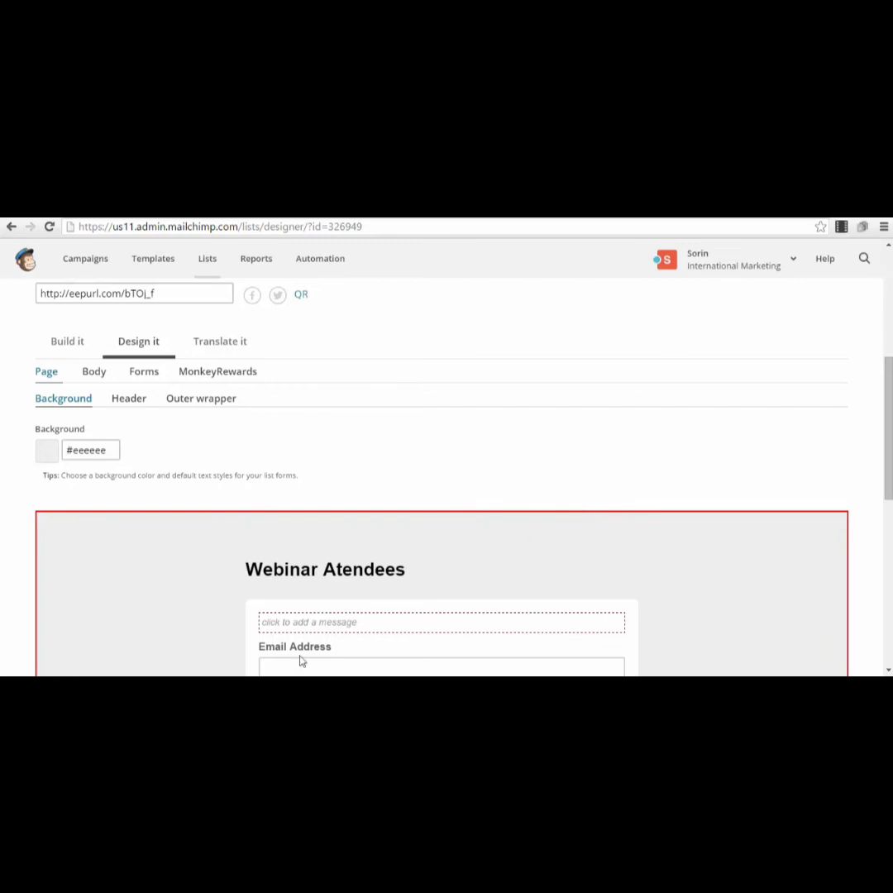
scroll(246, 452, up, 2)
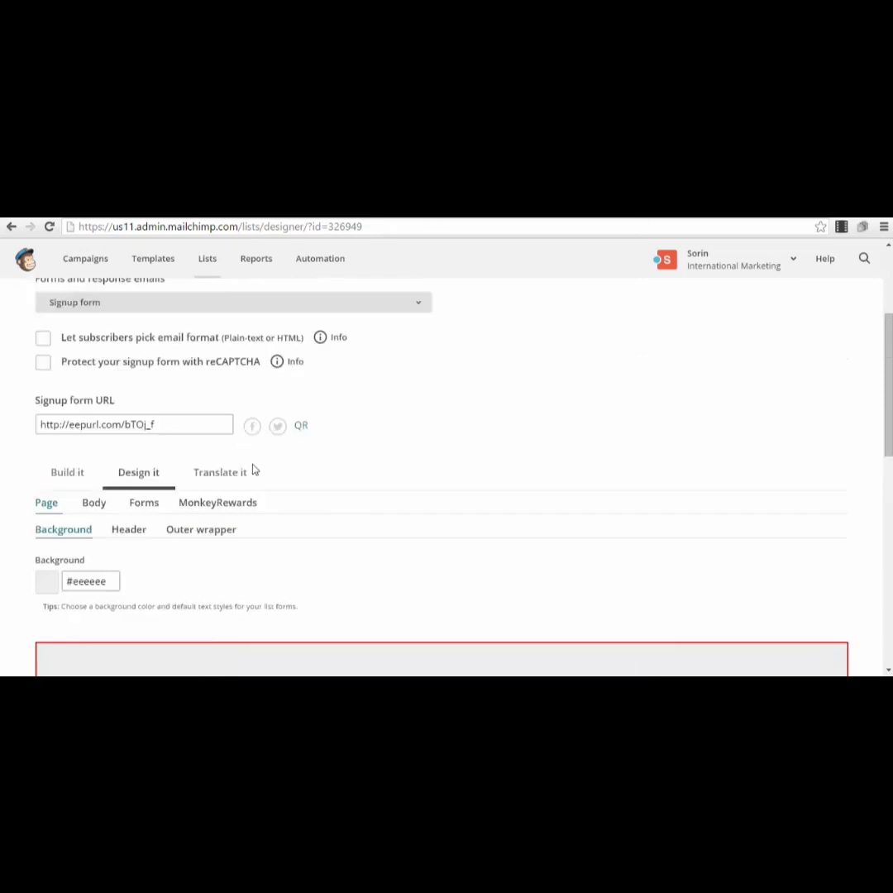
scroll(346, 493, down, 4)
scroll(469, 408, down, 3)
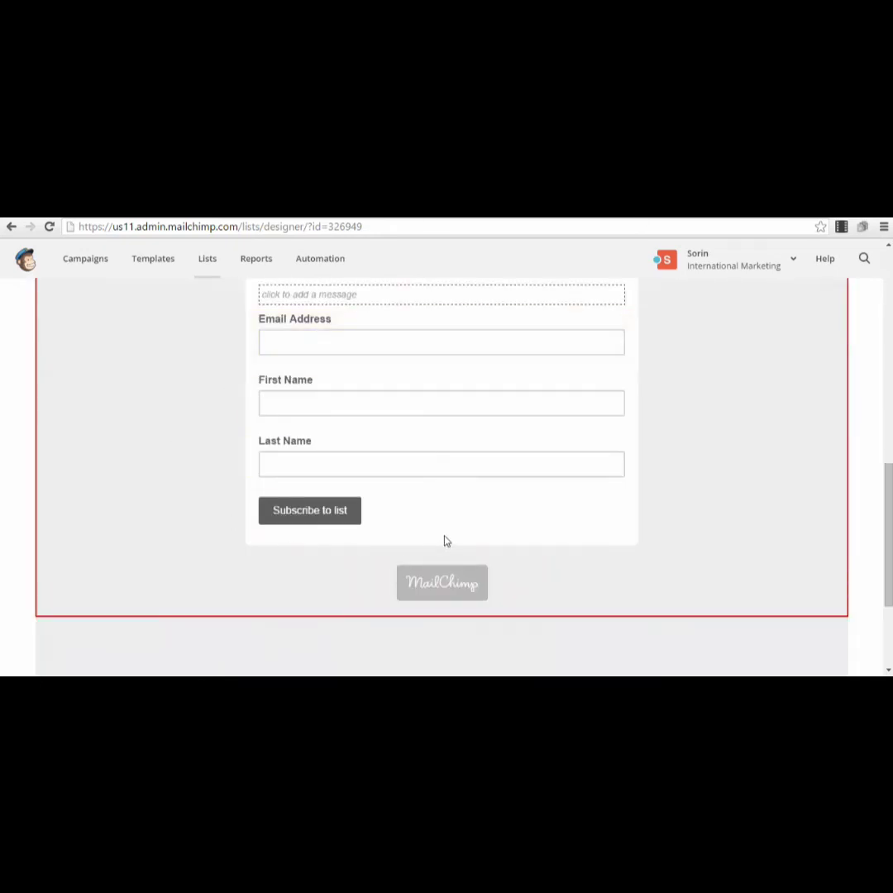
scroll(446, 543, up, 9)
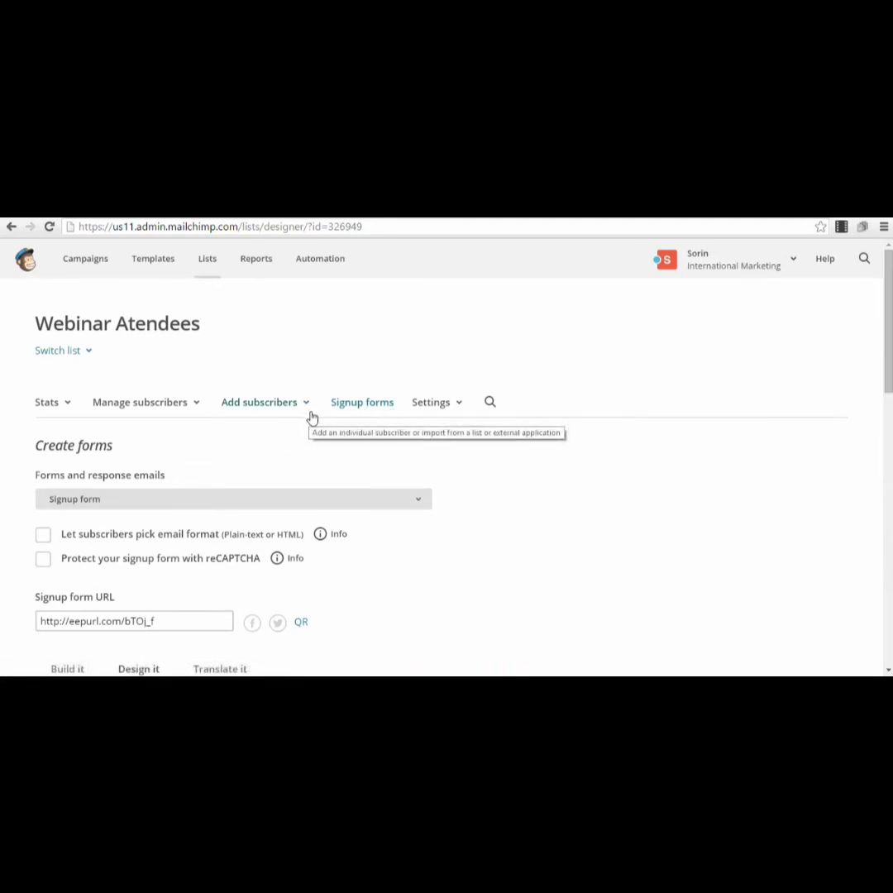
scroll(311, 419, down, 1)
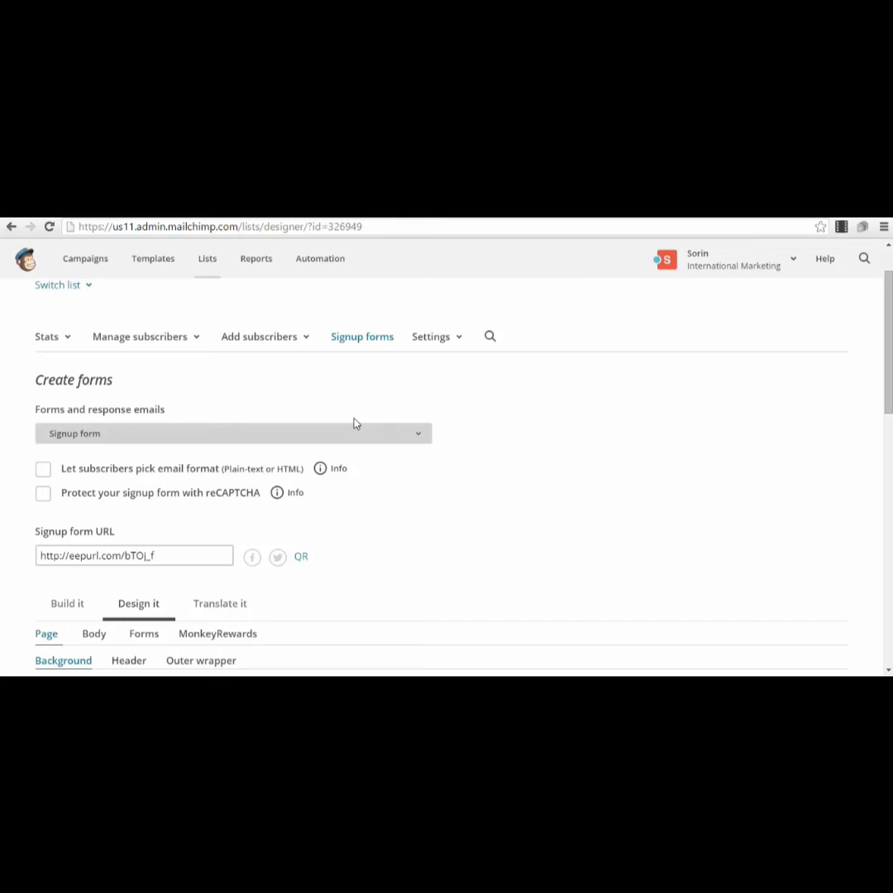
scroll(385, 407, down, 15)
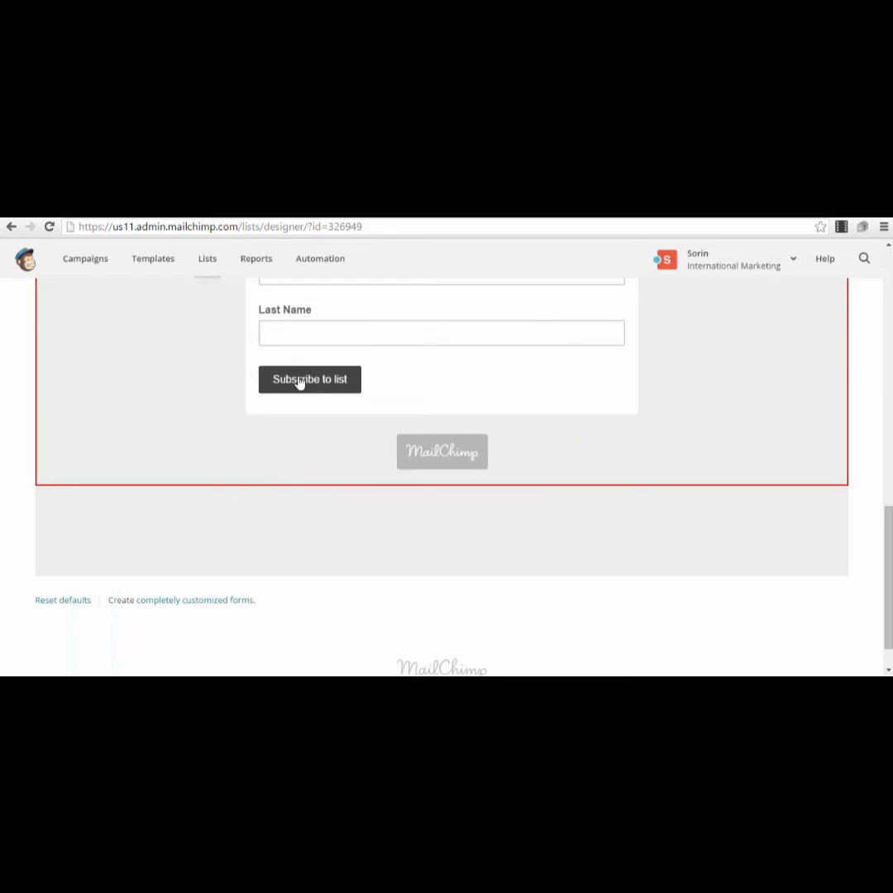
scroll(336, 462, up, 3)
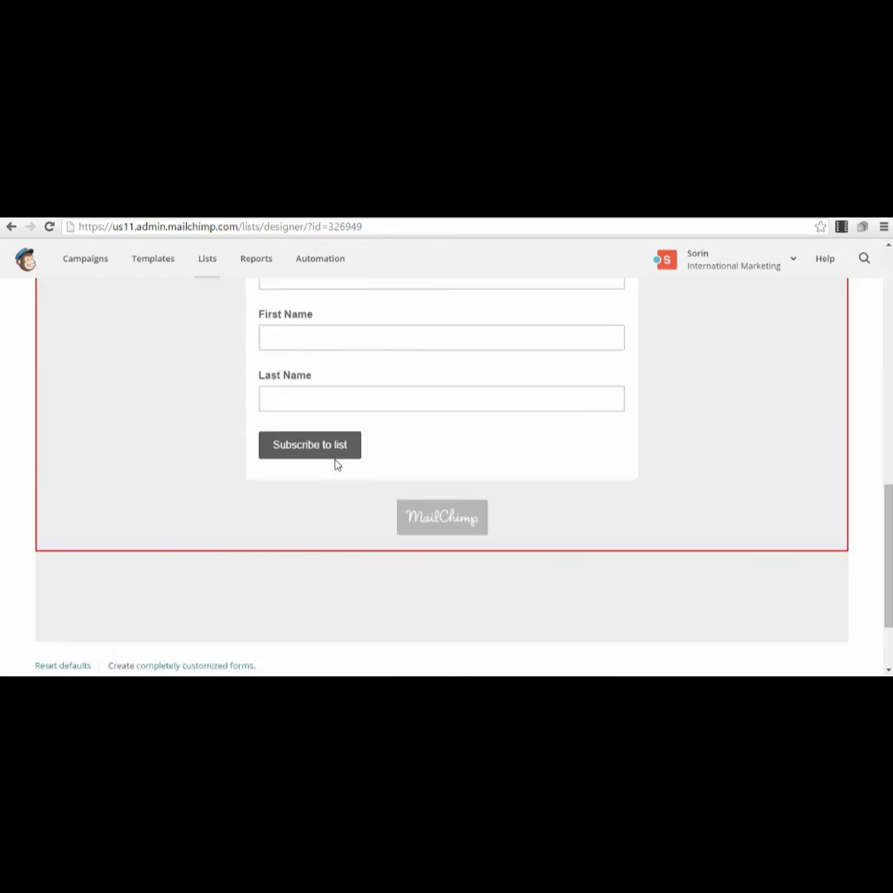
scroll(361, 535, up, 3)
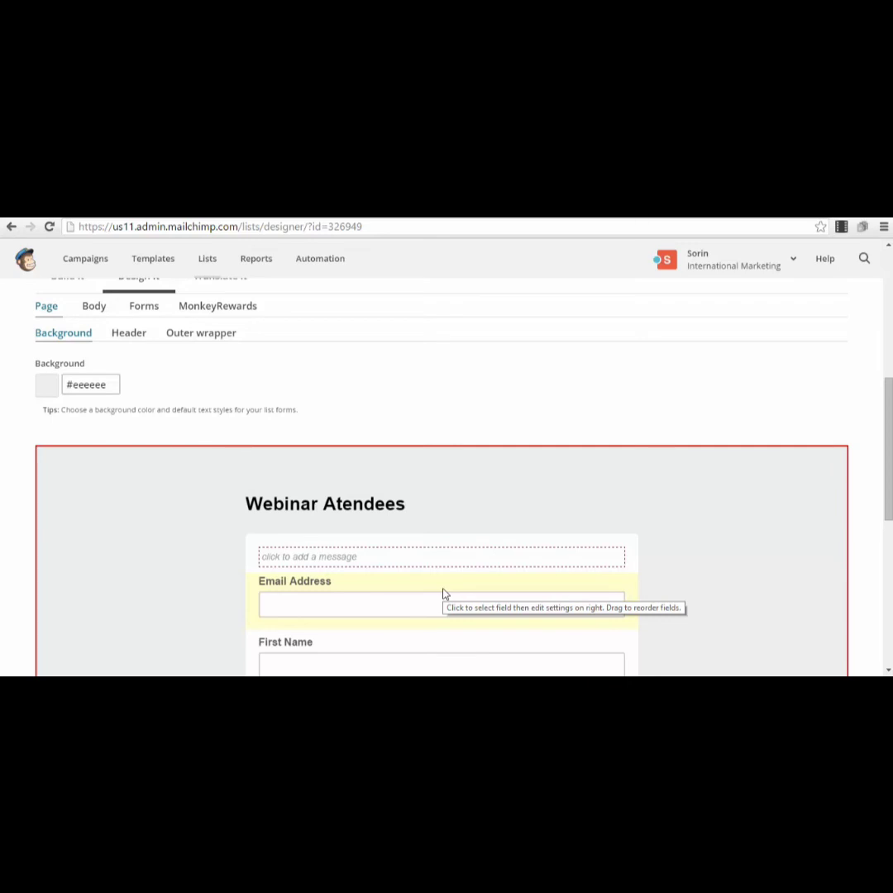
scroll(366, 504, up, 5)
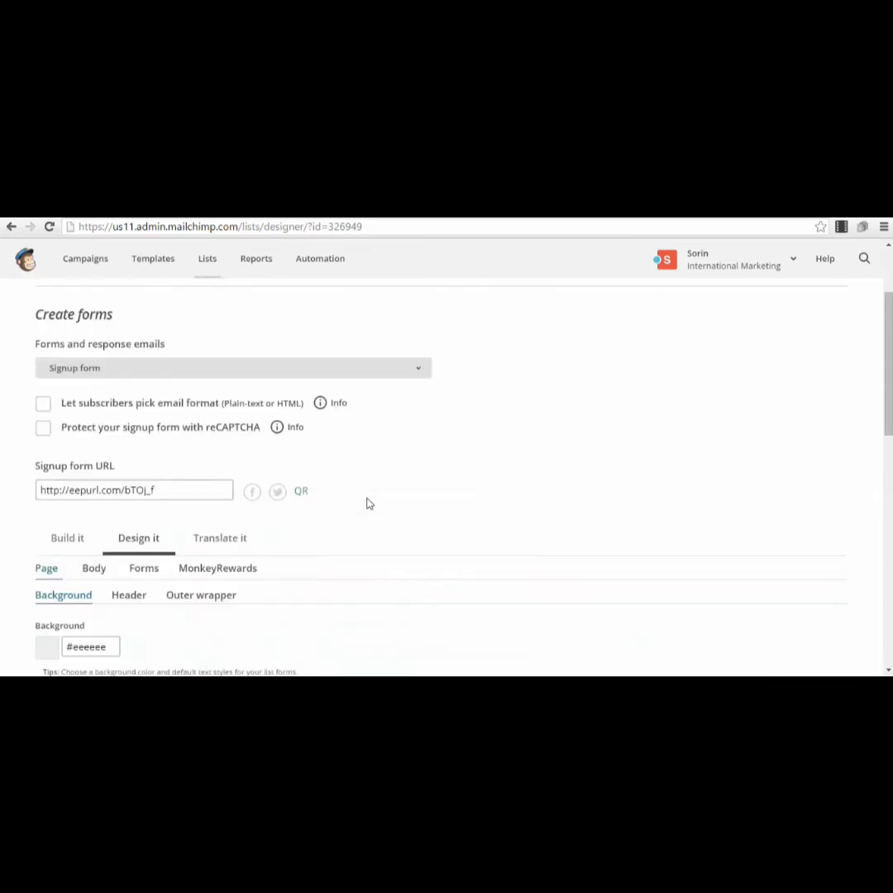
scroll(368, 508, down, 2)
scroll(369, 515, up, 2)
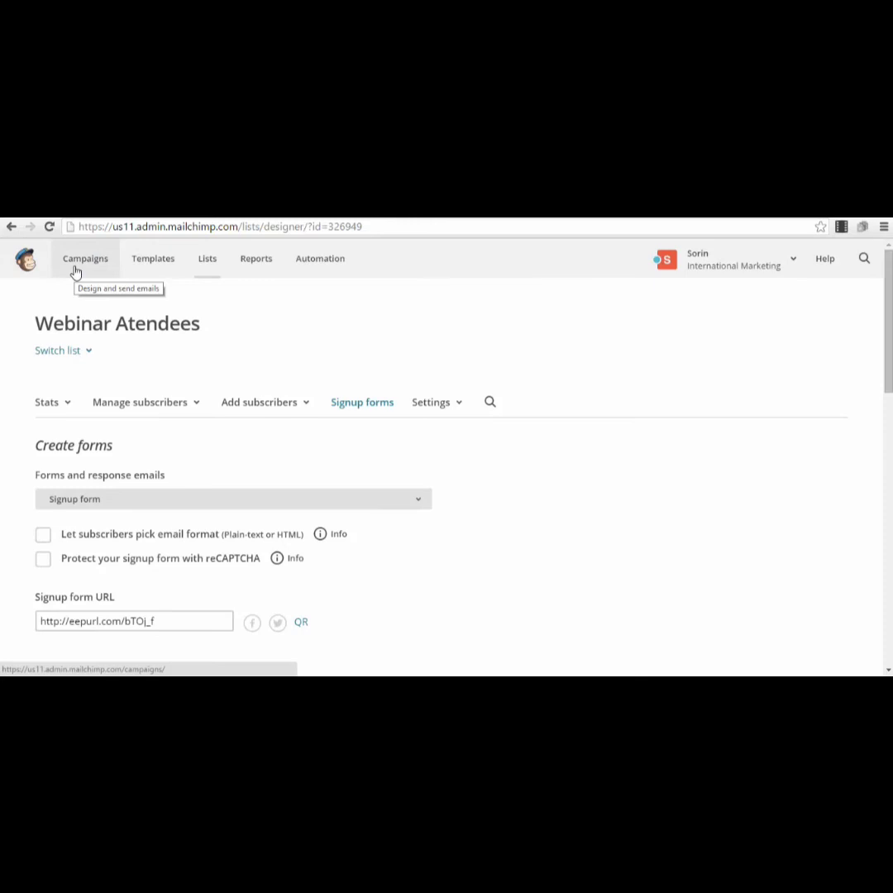
- Review the signup form's design view once more and bring up its build view with the field options
scroll(366, 427, down, 3)
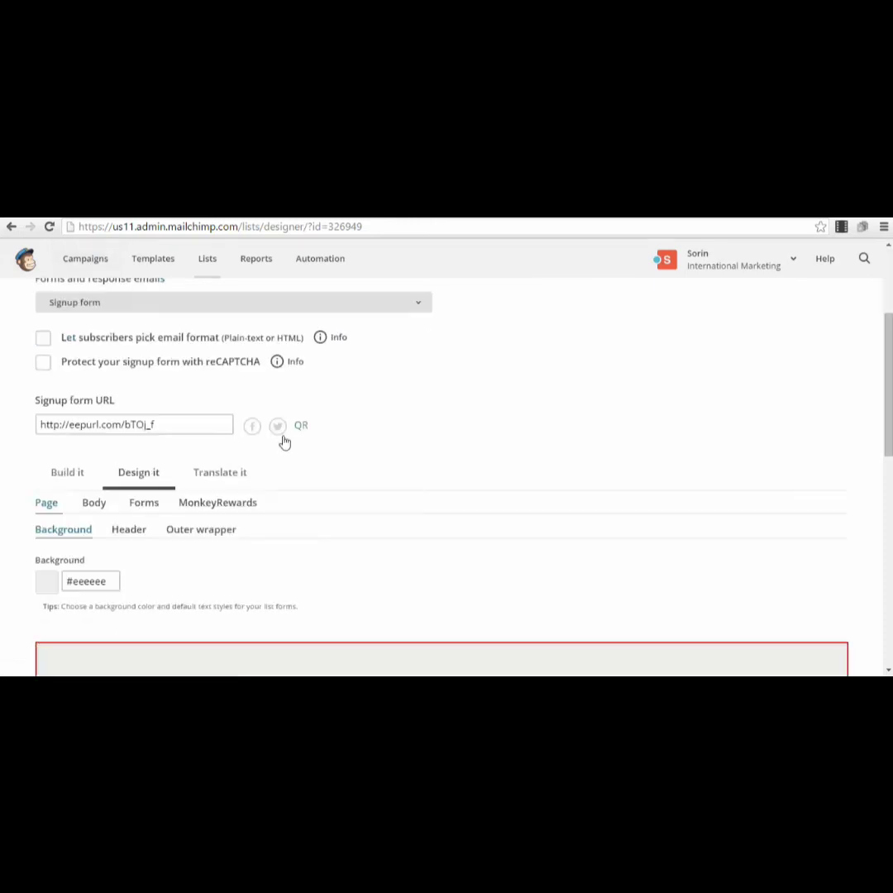
scroll(219, 413, down, 7)
scroll(219, 462, up, 5)
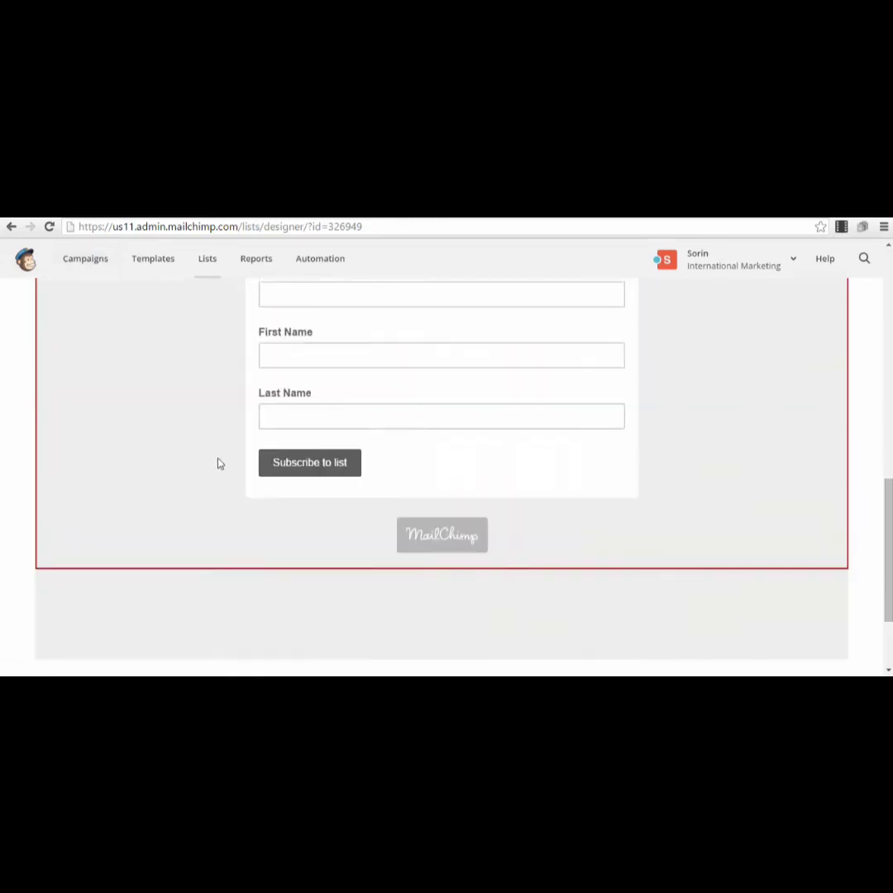
scroll(293, 448, up, 5)
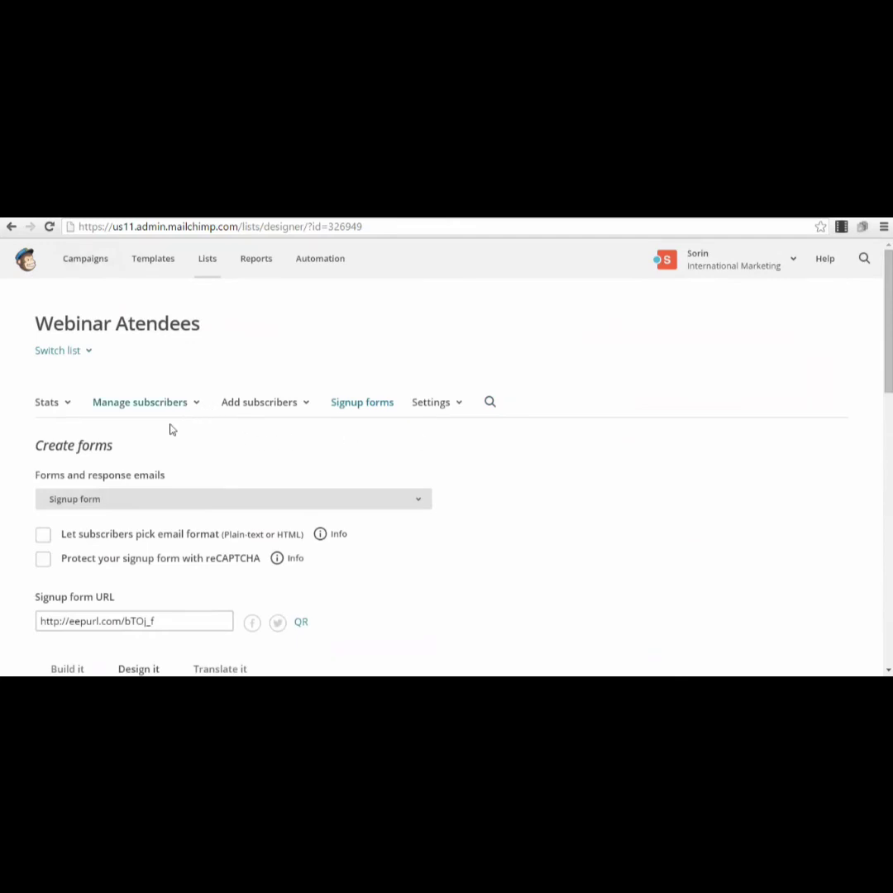
scroll(157, 443, down, 5)
scroll(147, 452, down, 5)
scroll(132, 501, up, 7)
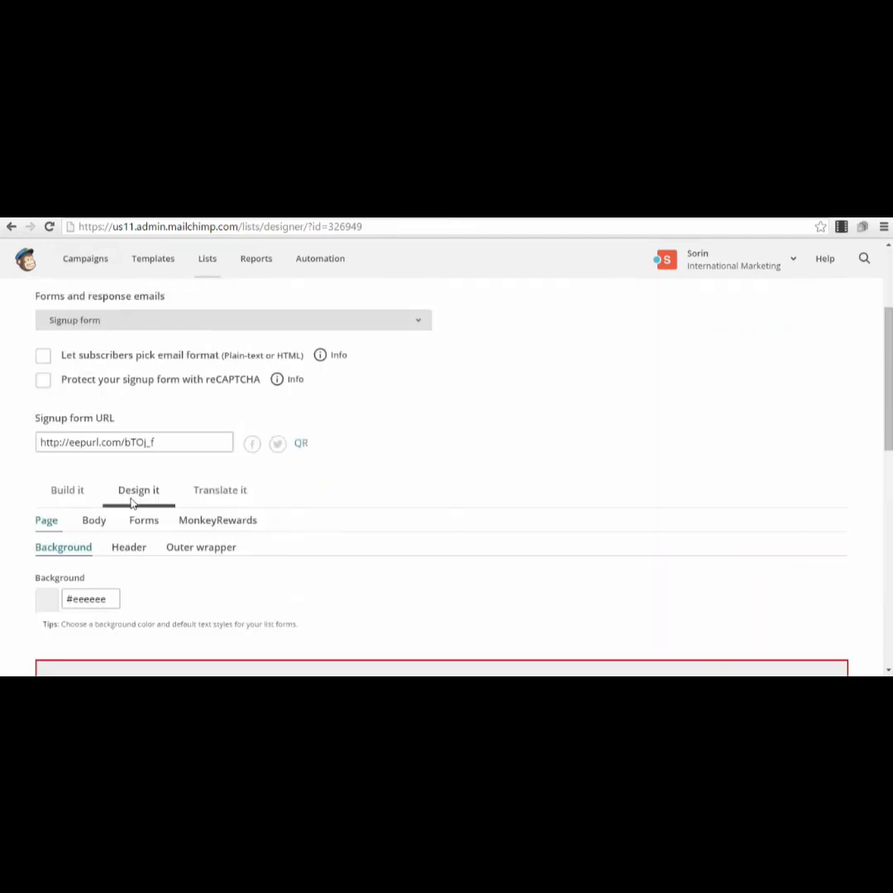
click(71, 491)
scroll(537, 518, down, 5)
scroll(602, 518, up, 6)
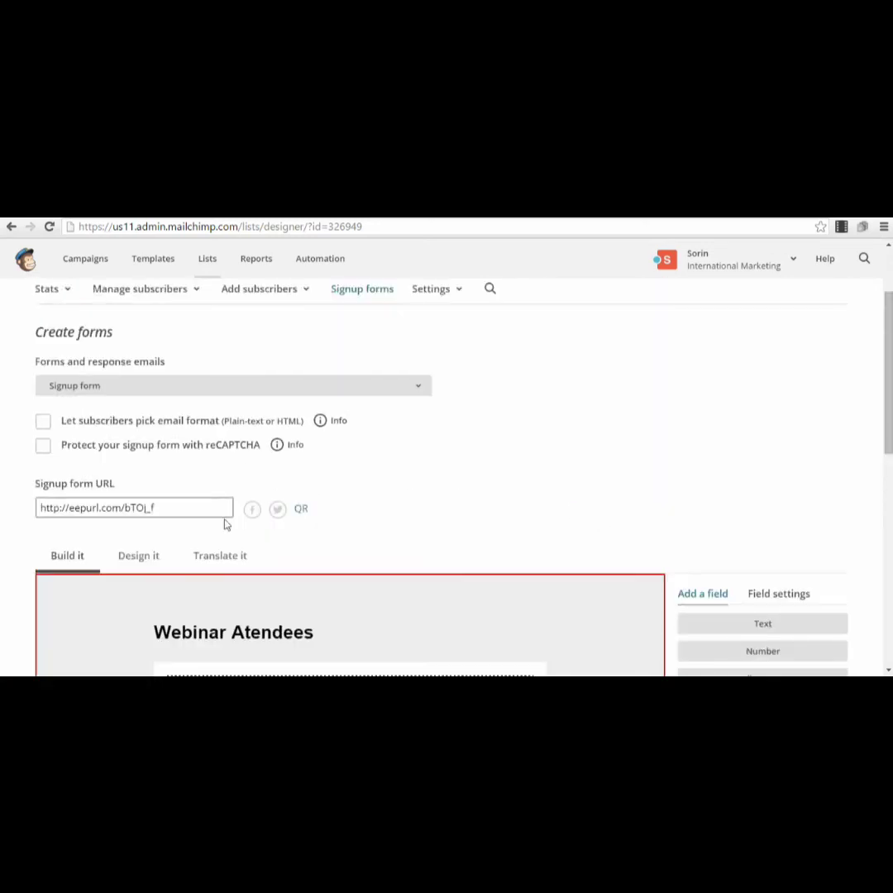
scroll(193, 438, up, 2)
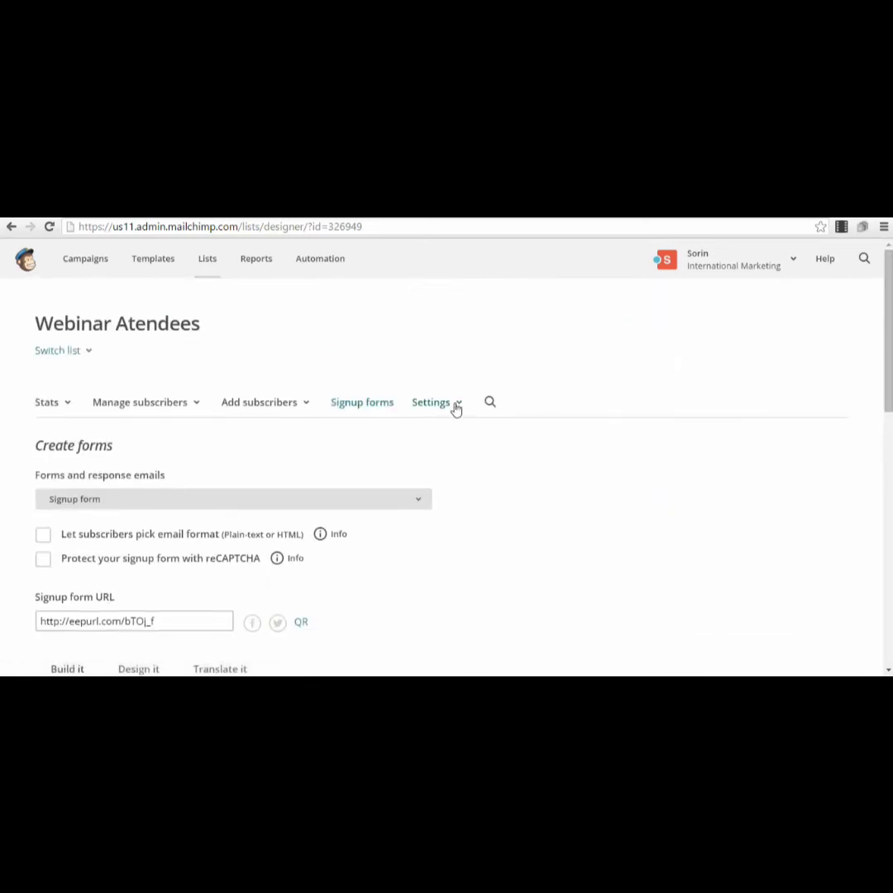
- Open the Confirmation "thank you" page of the list and examine its redirect URL option, confirmation message and buttons
click(132, 498)
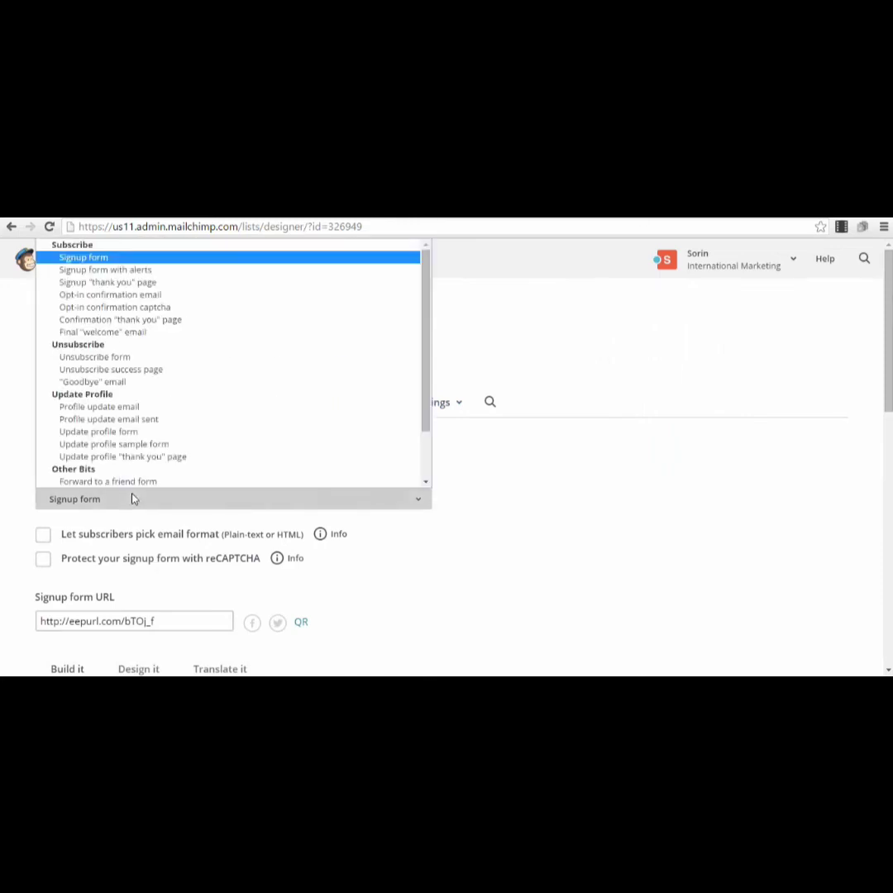
click(165, 320)
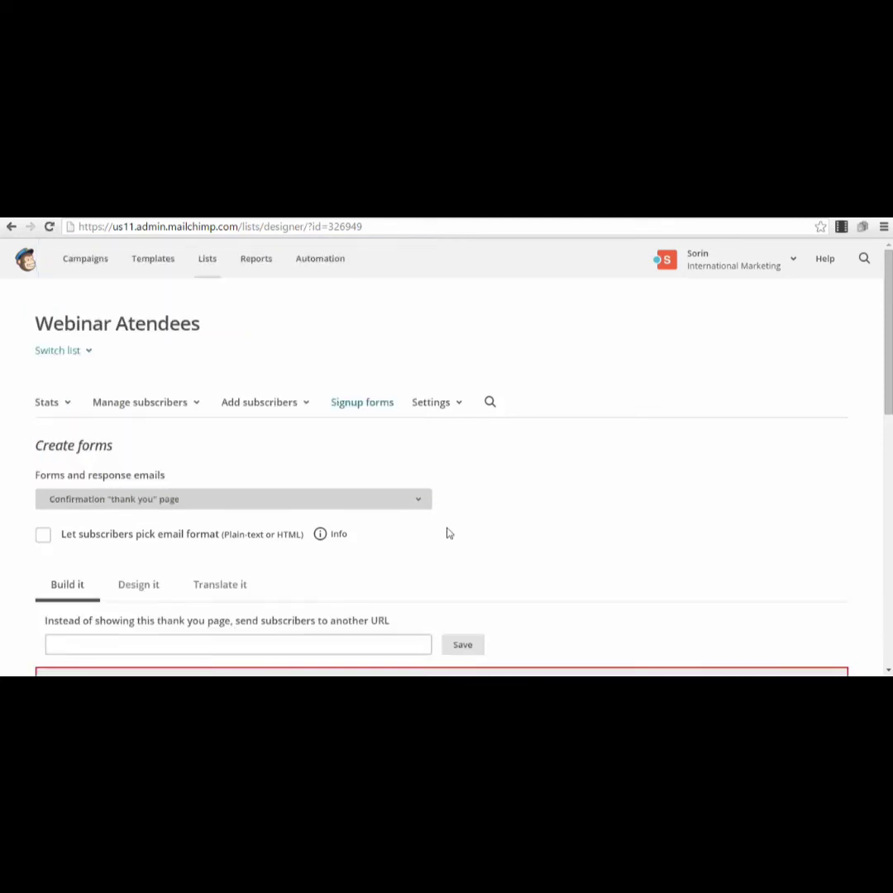
scroll(448, 531, down, 3)
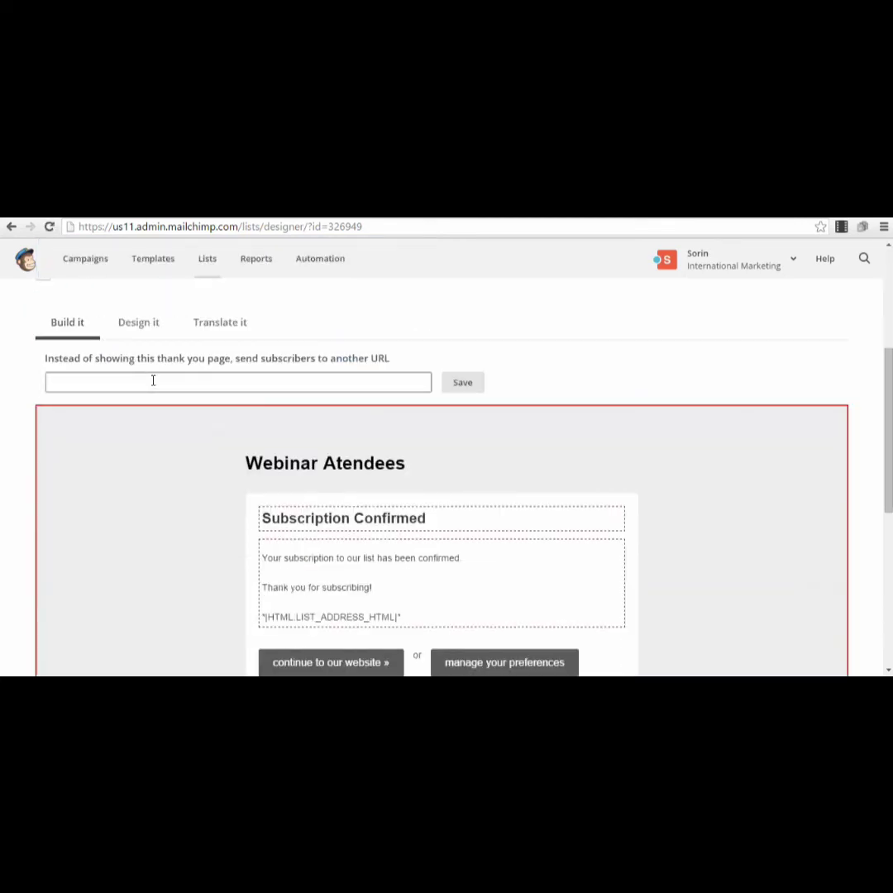
scroll(267, 398, down, 2)
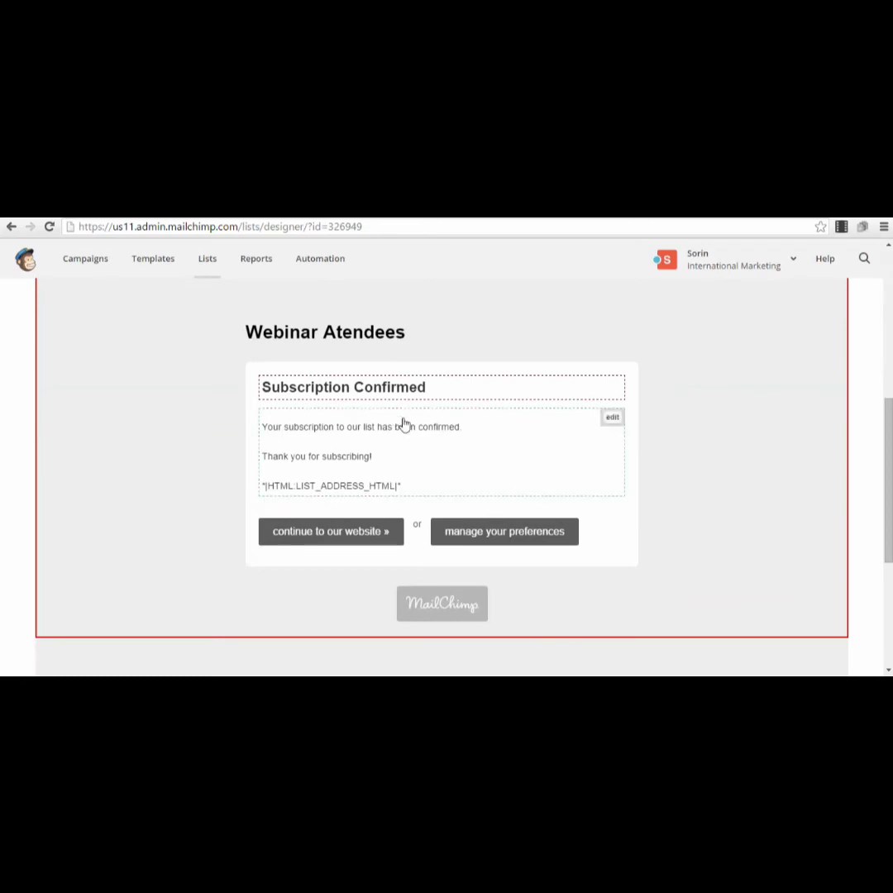
scroll(320, 443, up, 2)
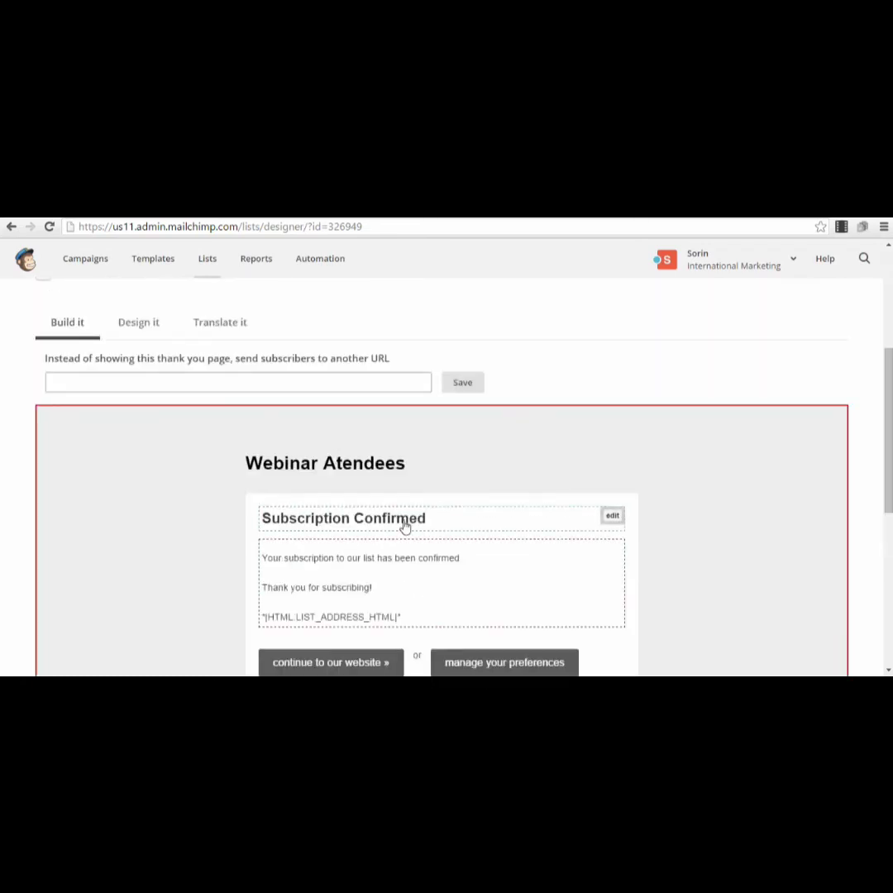
scroll(400, 531, down, 3)
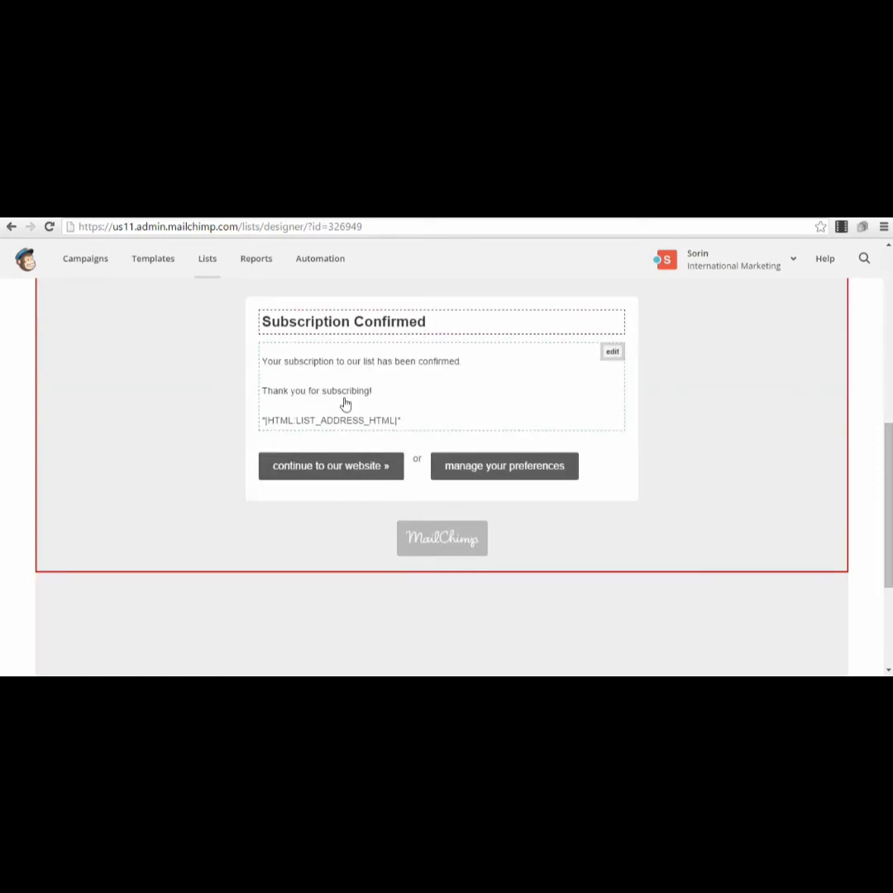
scroll(345, 403, up, 1)
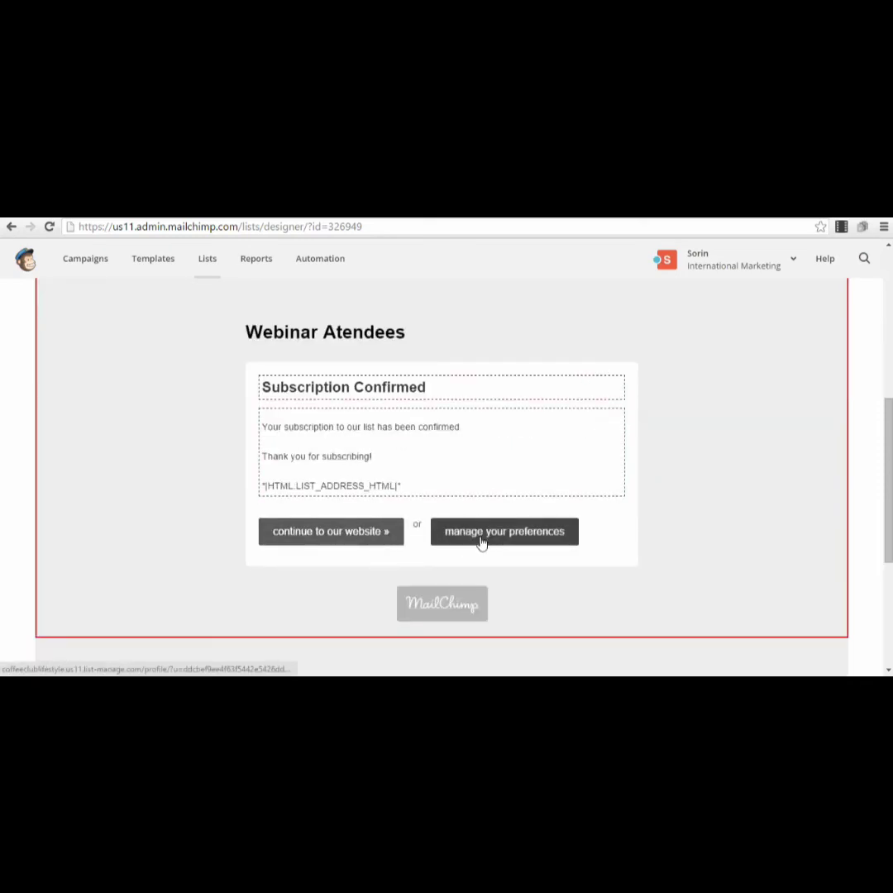
scroll(301, 544, up, 5)
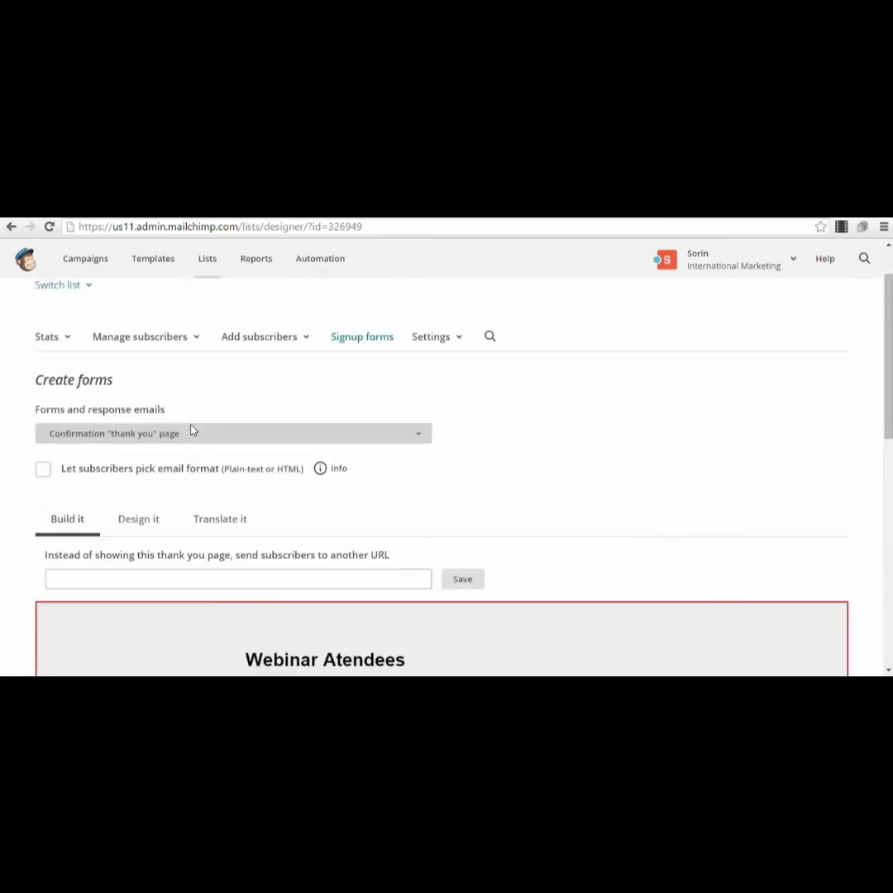
- Open the Opt-in confirmation email and examine its sender fields, subject, confirmation button and message text
click(181, 441)
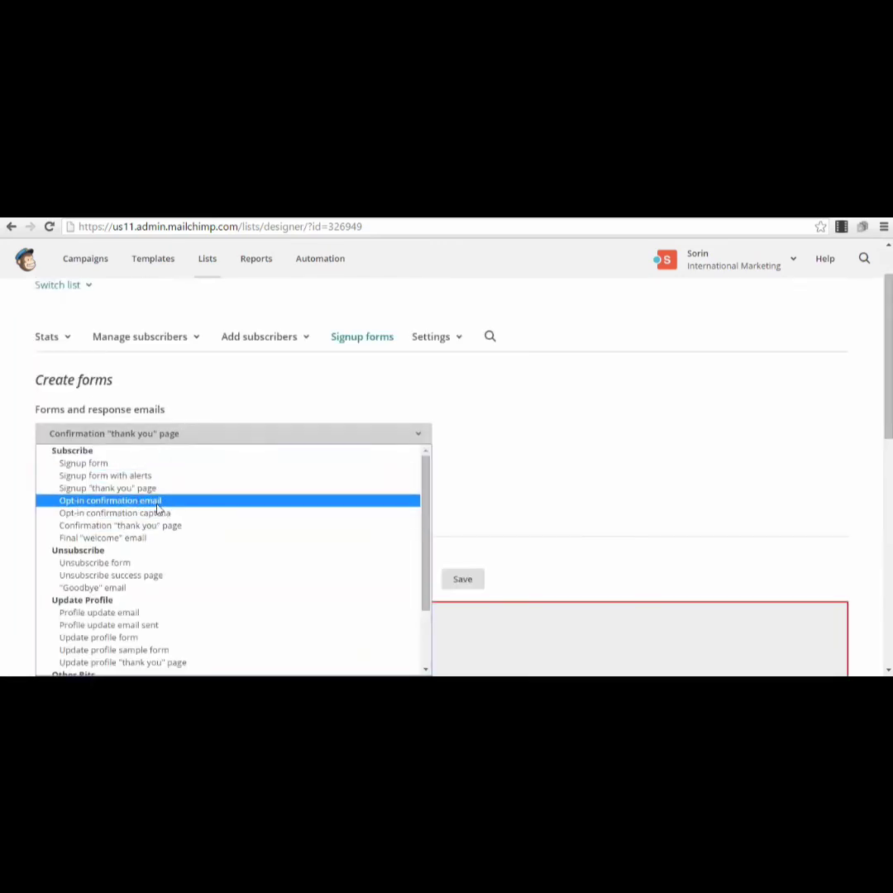
click(163, 501)
scroll(275, 529, down, 5)
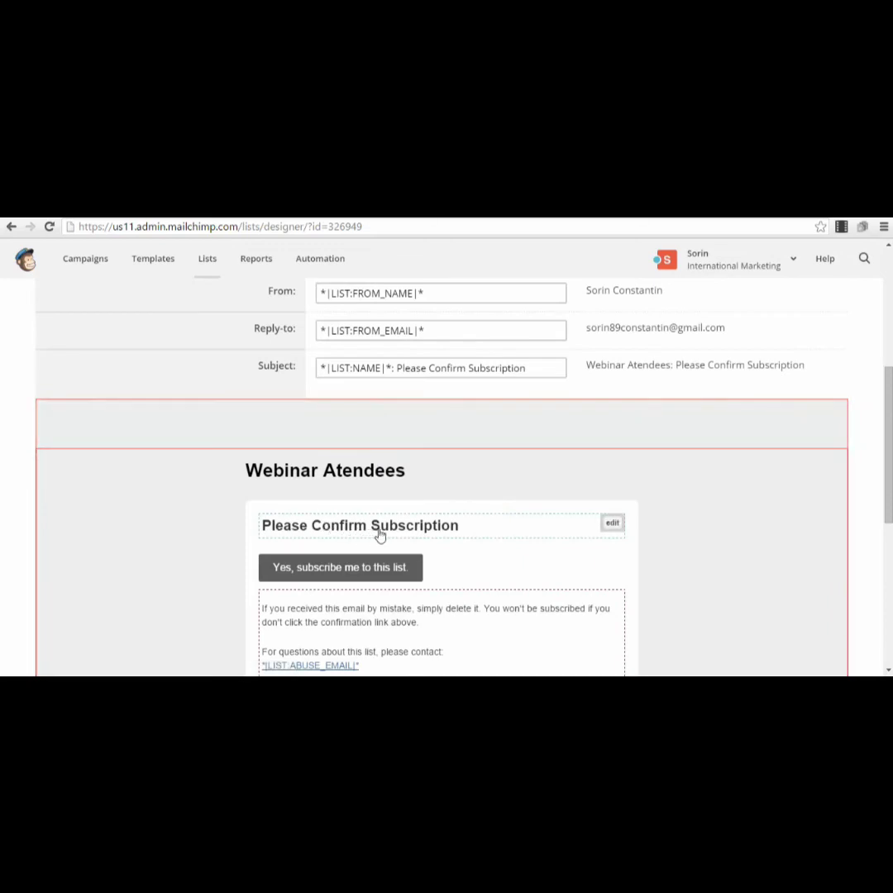
scroll(394, 533, down, 2)
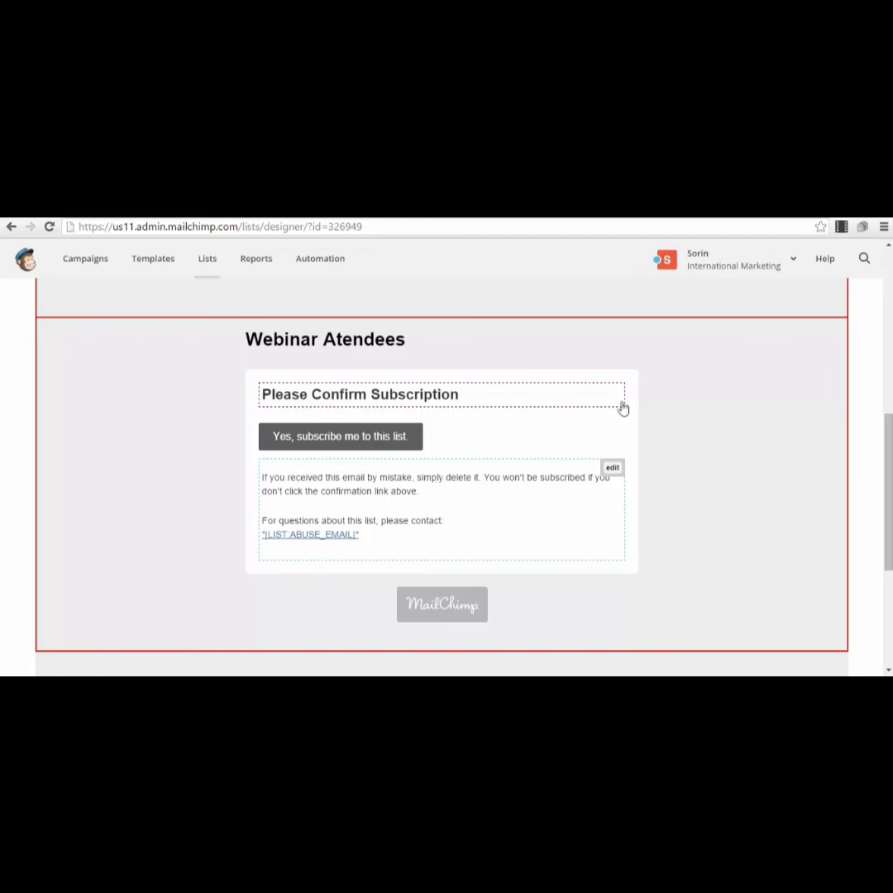
scroll(440, 482, up, 1)
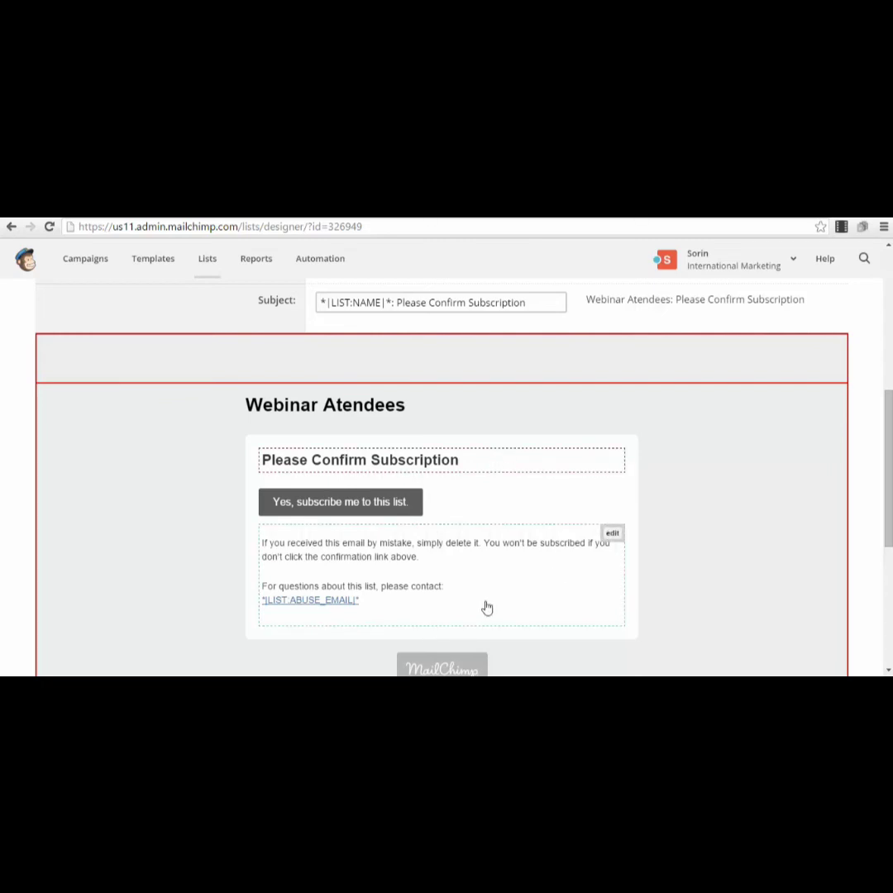
scroll(475, 610, up, 5)
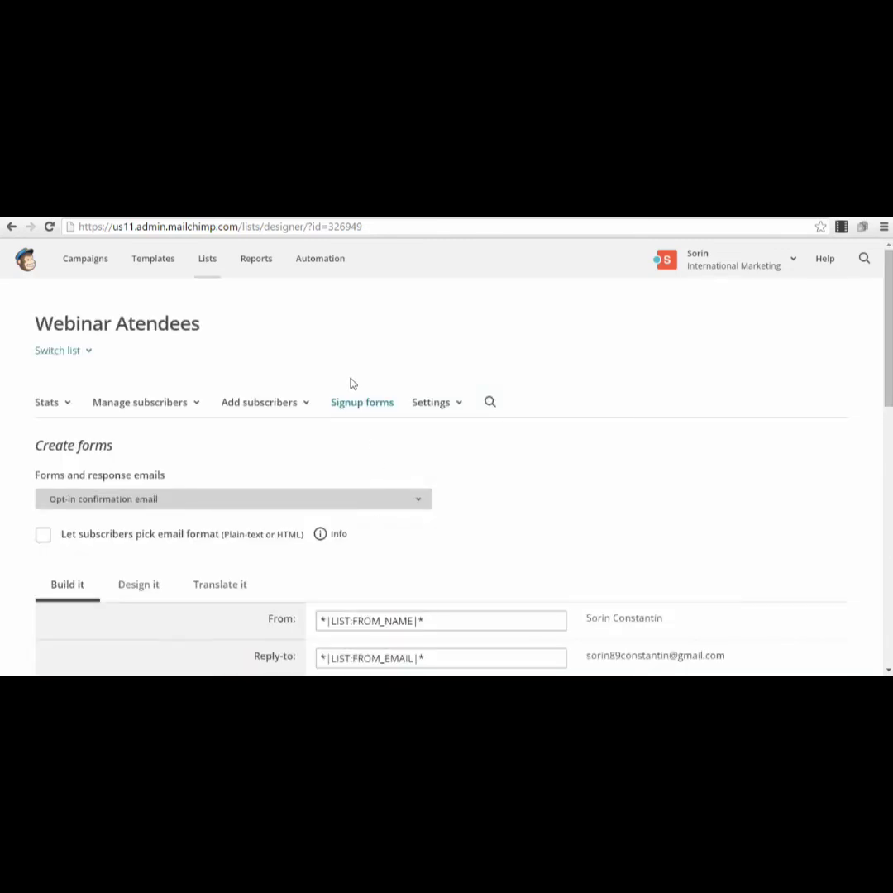
- Open the Automation page and highlight the description of what triggers automated emails
click(305, 278)
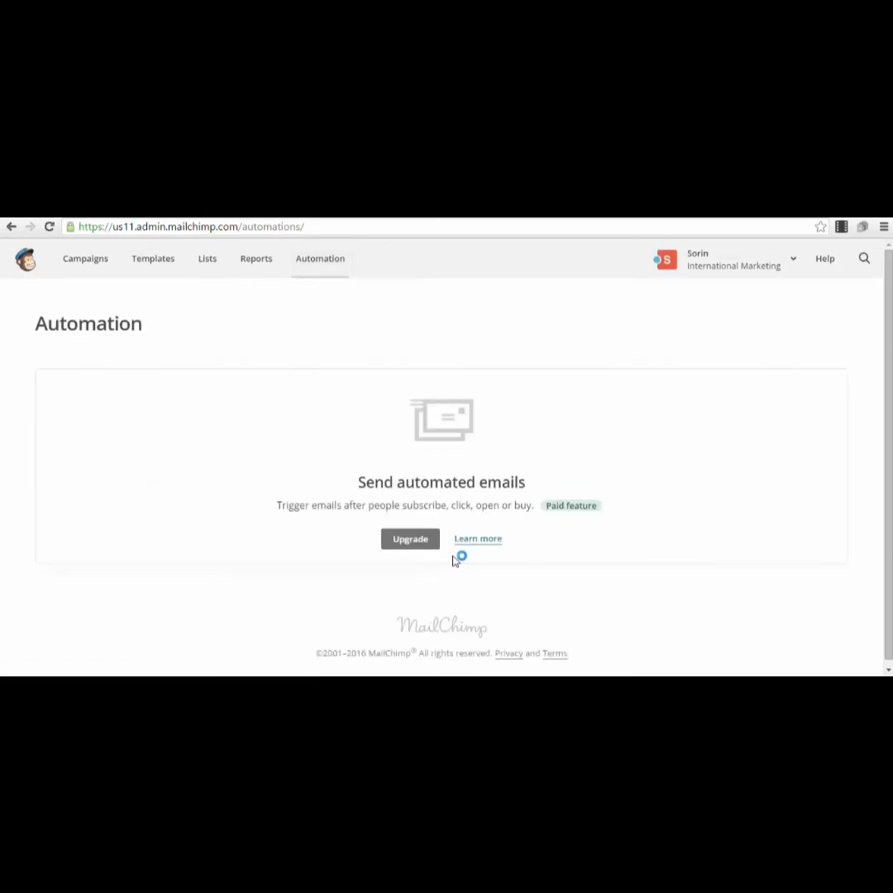
drag(275, 509, 571, 506)
click(560, 322)
- Start a regular campaign with the entire Webinar Atendees list as recipients, and leave the campaign builder for the dashboard
click(79, 259)
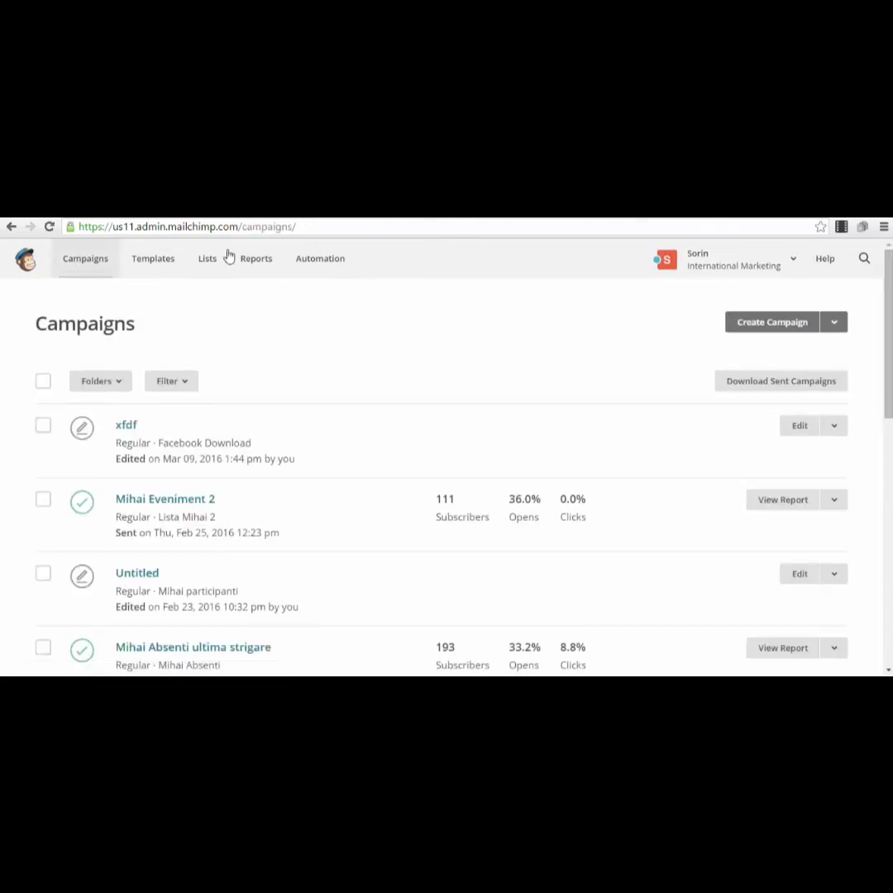
click(747, 328)
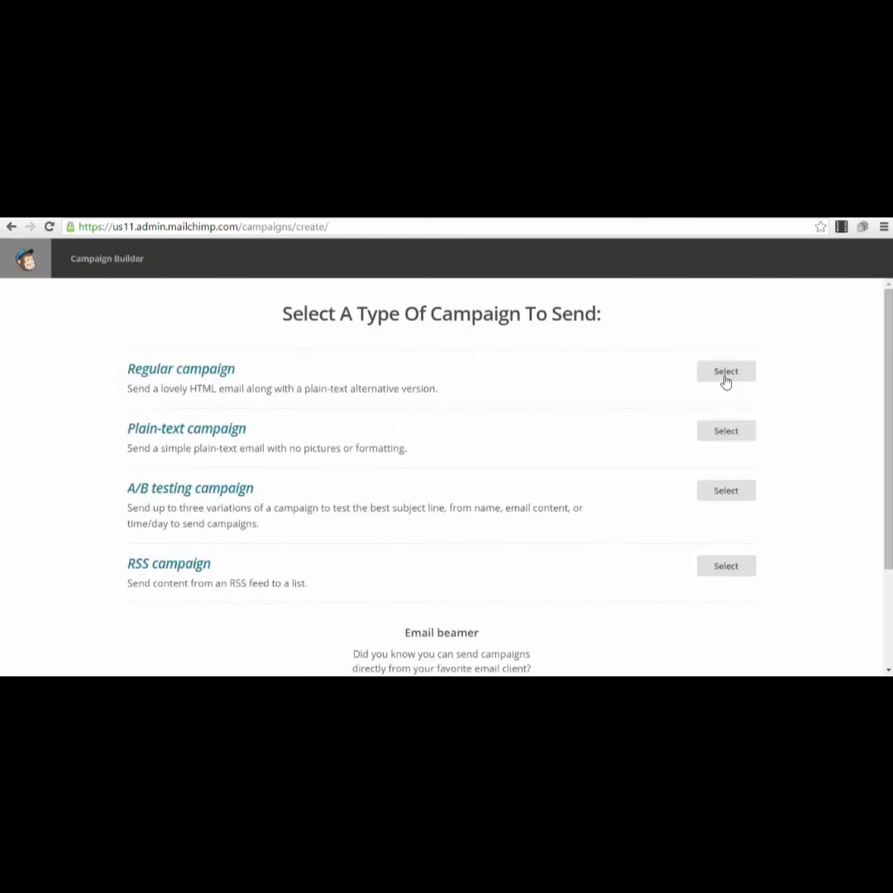
click(725, 373)
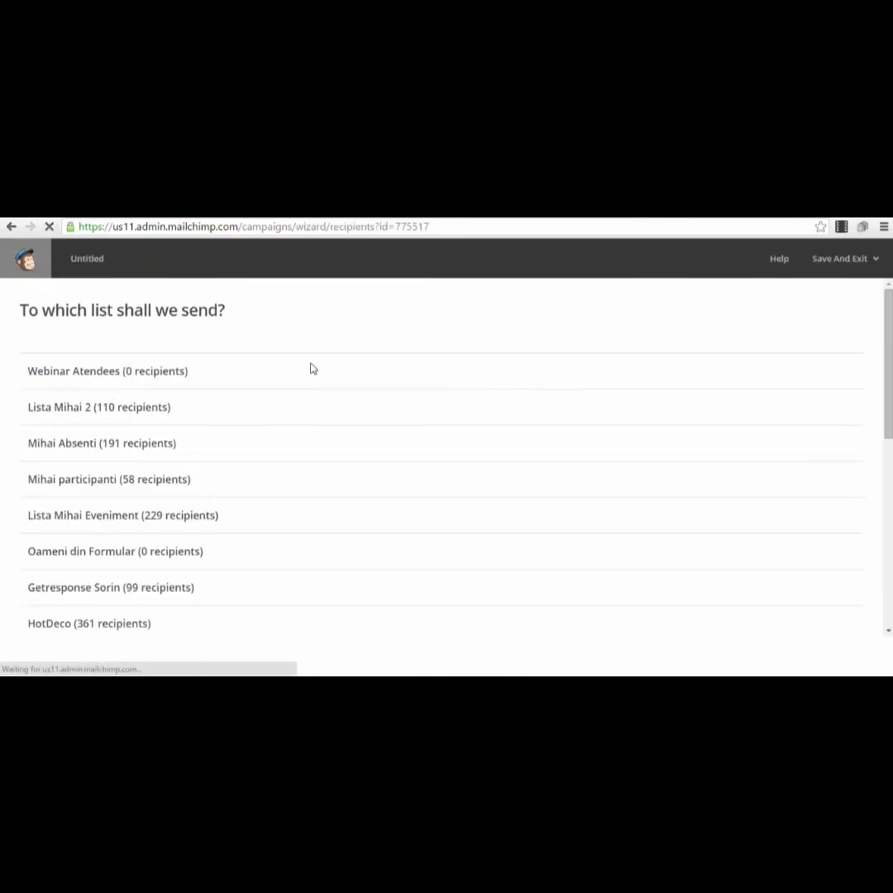
click(27, 372)
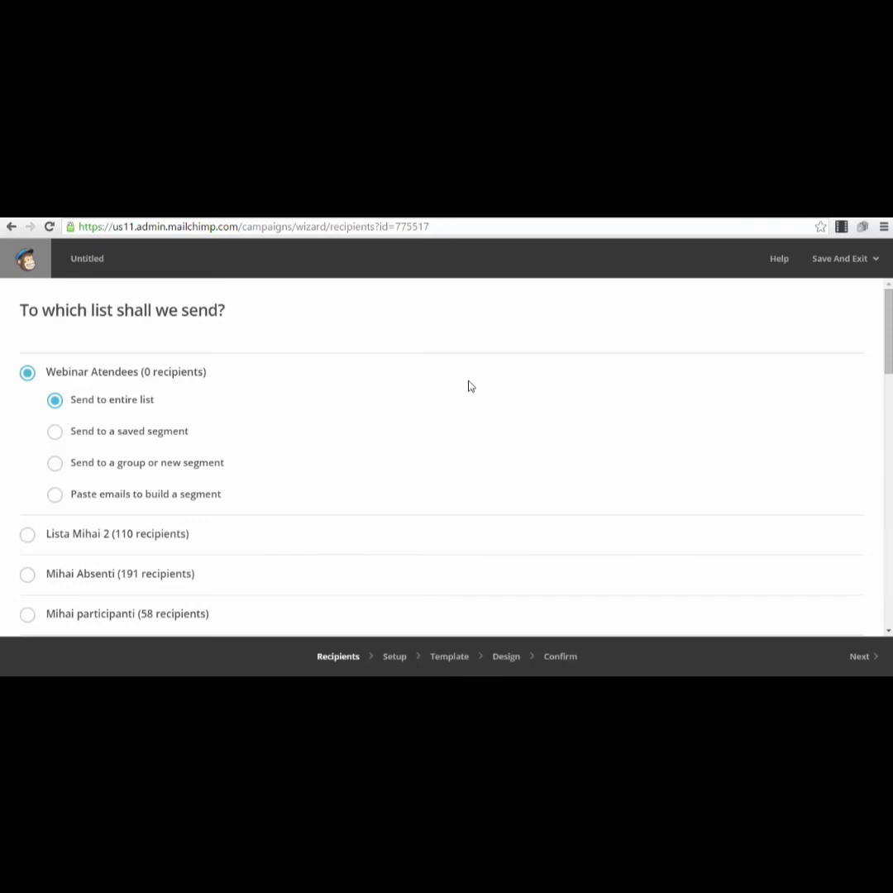
click(27, 261)
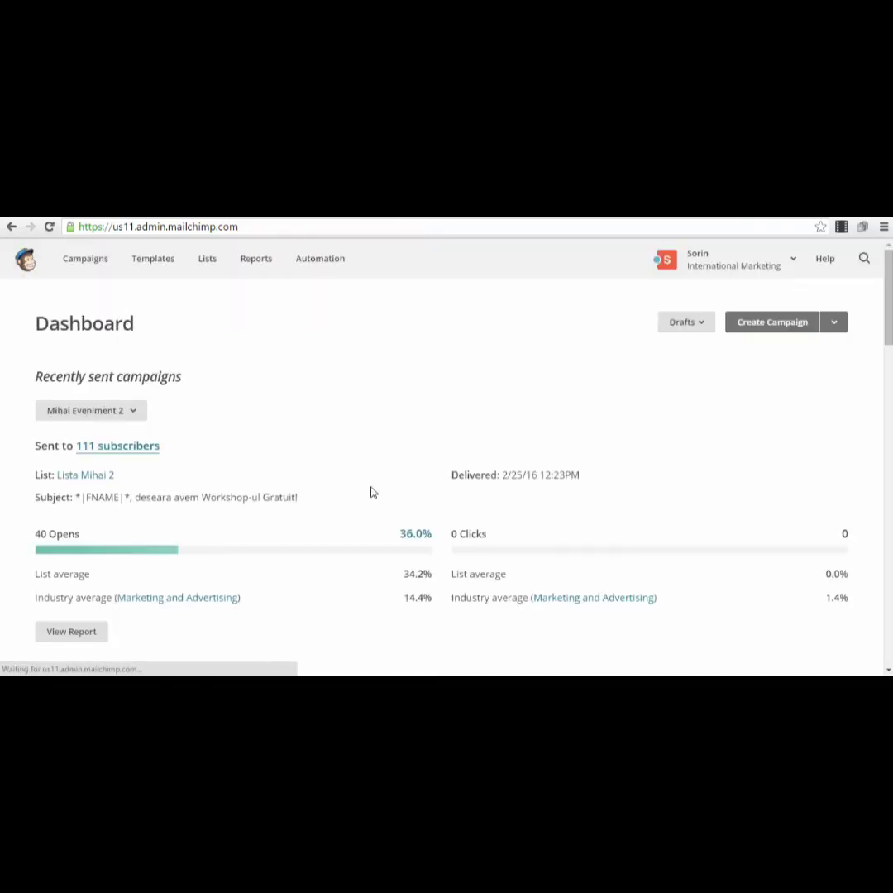